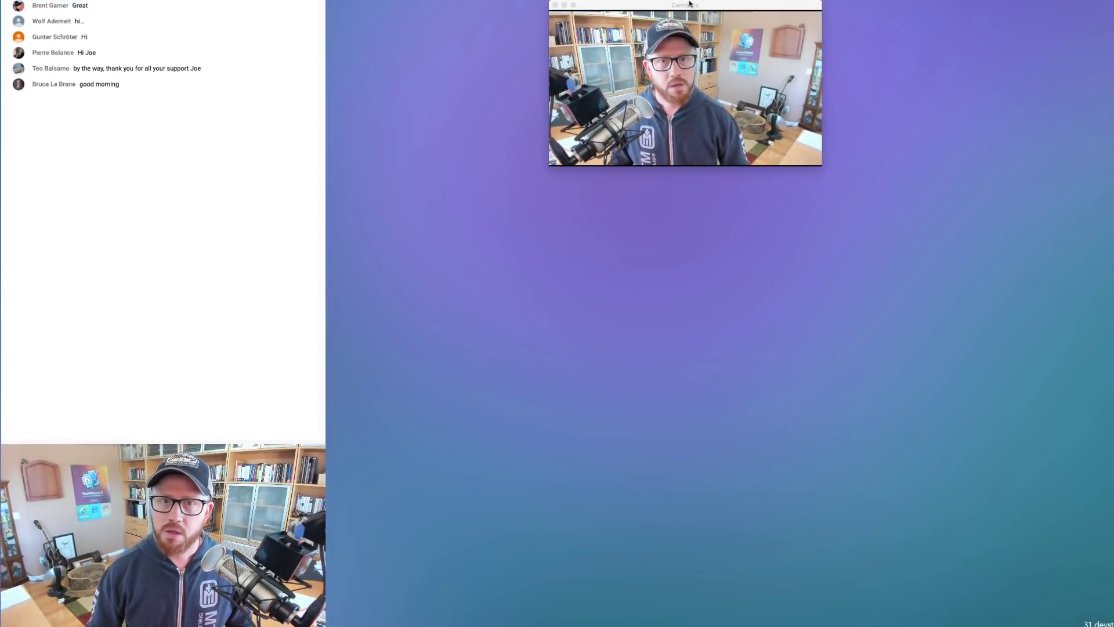
Hide the camera preview, open RapidWeaver and create a new project
key("super+h")
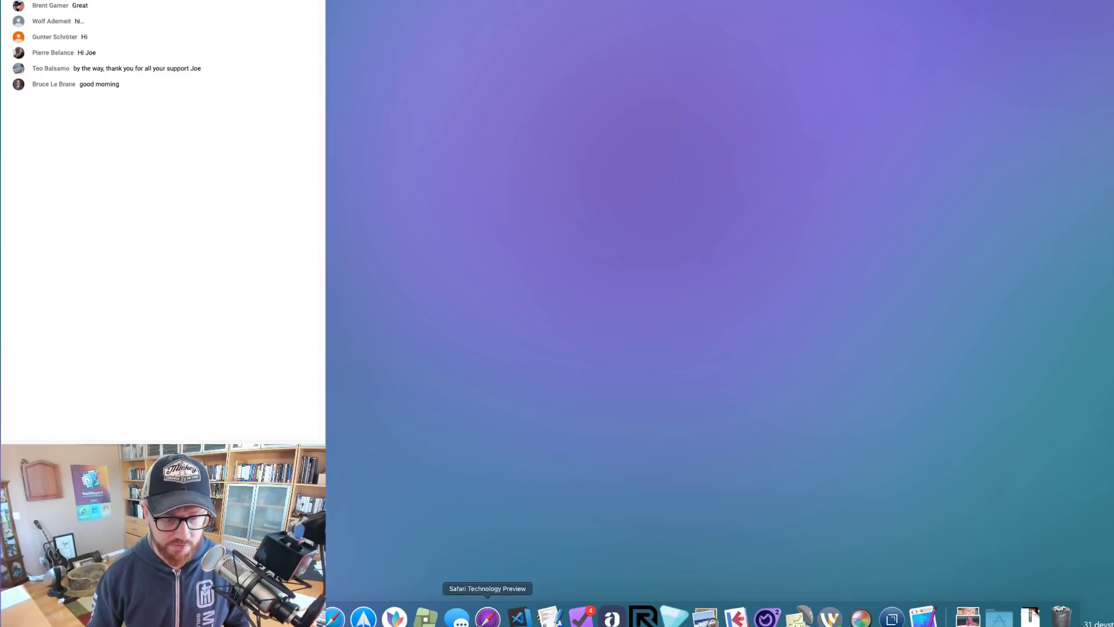
mouse_move(549, 619)
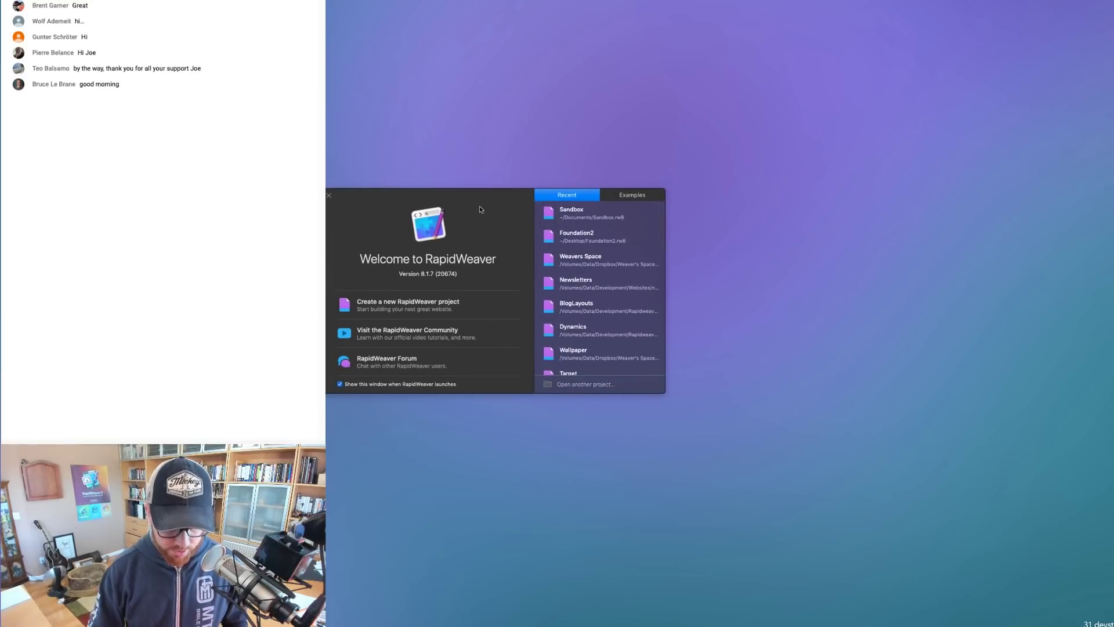
key("super+n")
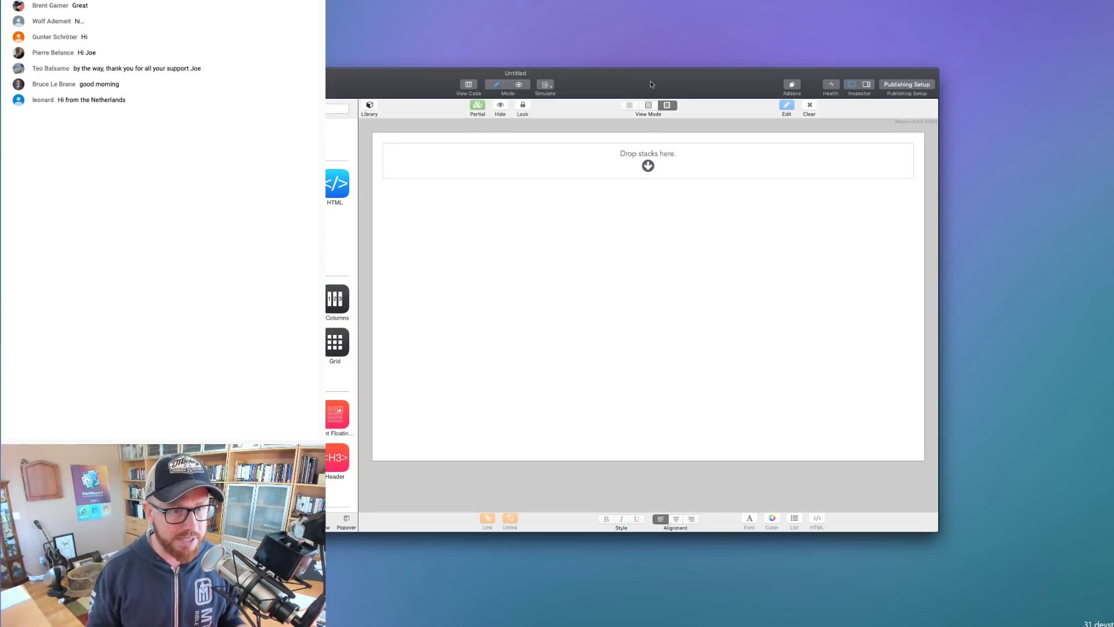
Show the project's General settings, then resize and reposition the project window so its sidebar is fully visible
left_click_drag(651, 84, 648, 85)
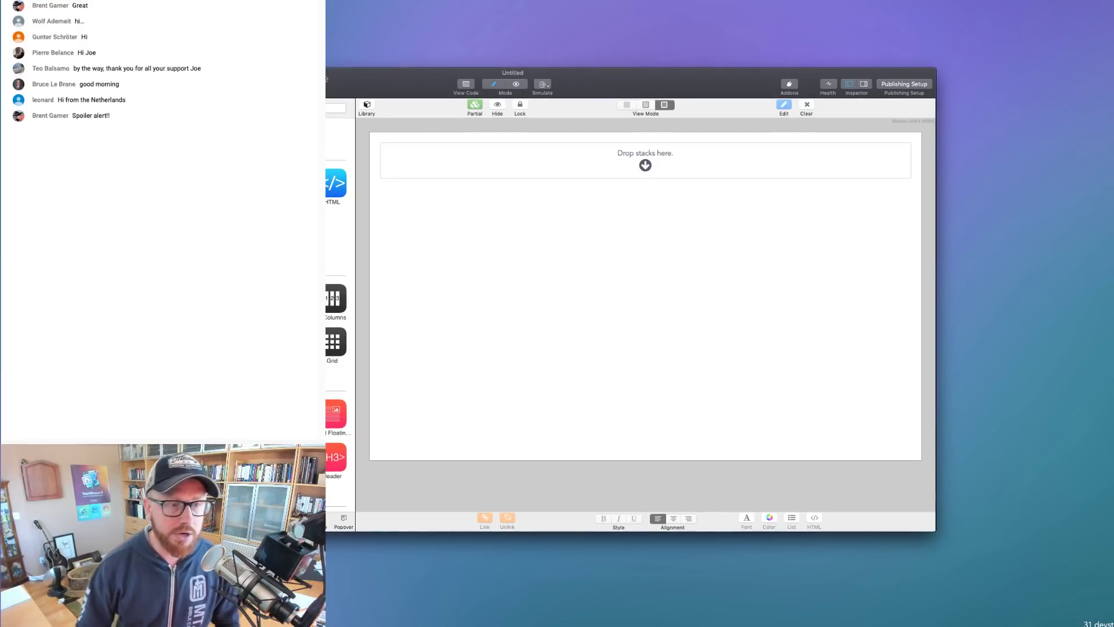
left_click_drag(342, 73, 373, 70)
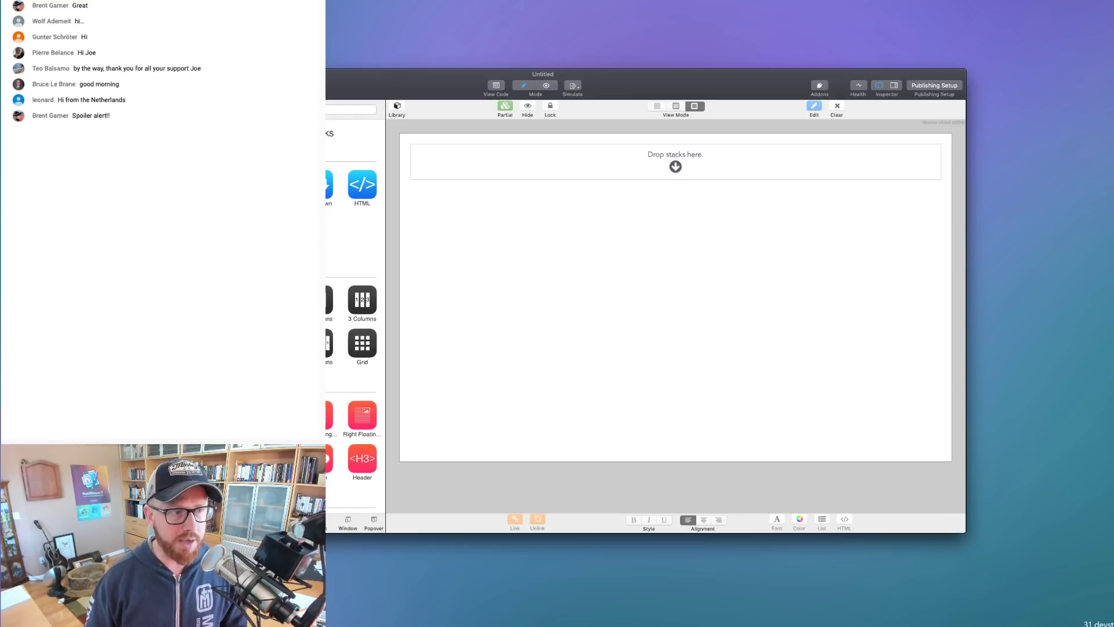
key("super+shift+p")
left_click_drag(380, 82, 368, 87)
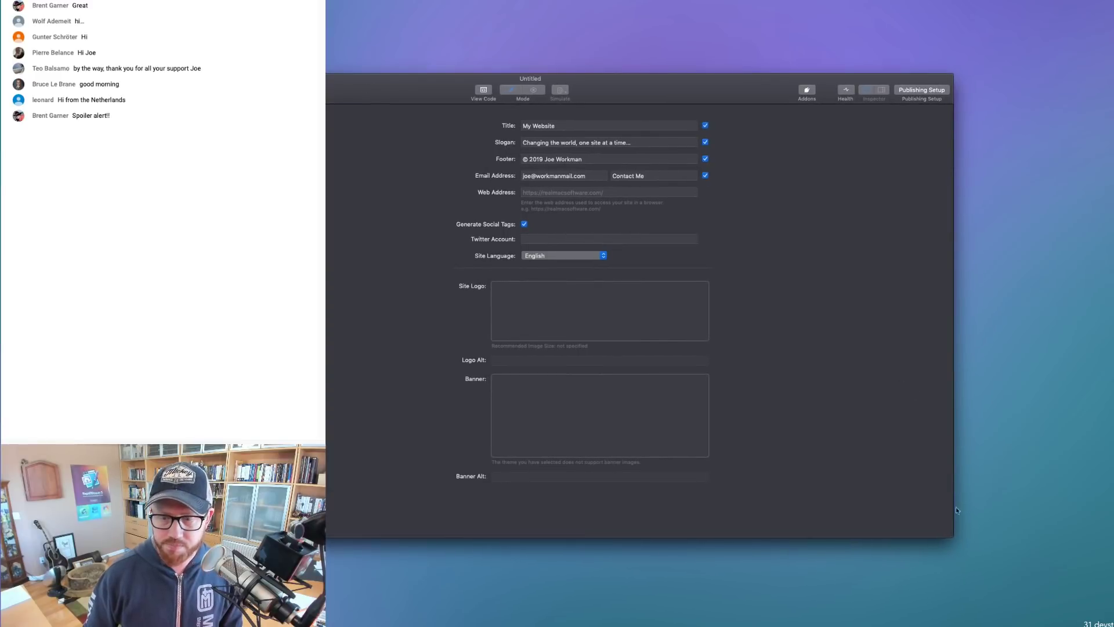
left_click_drag(951, 541, 777, 556)
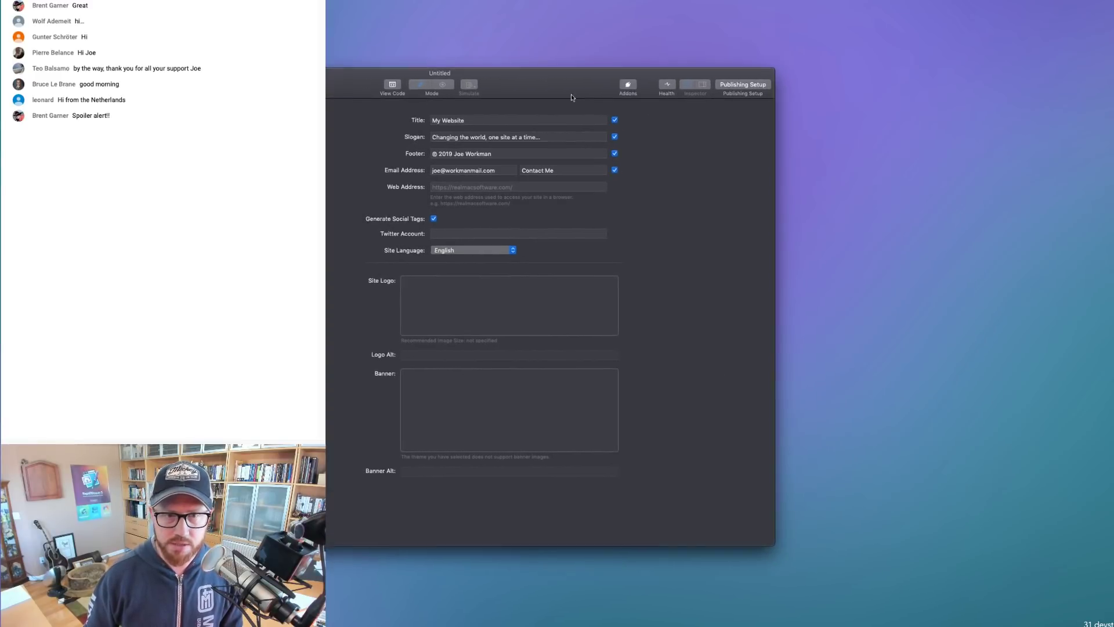
left_click_drag(571, 94, 766, 70)
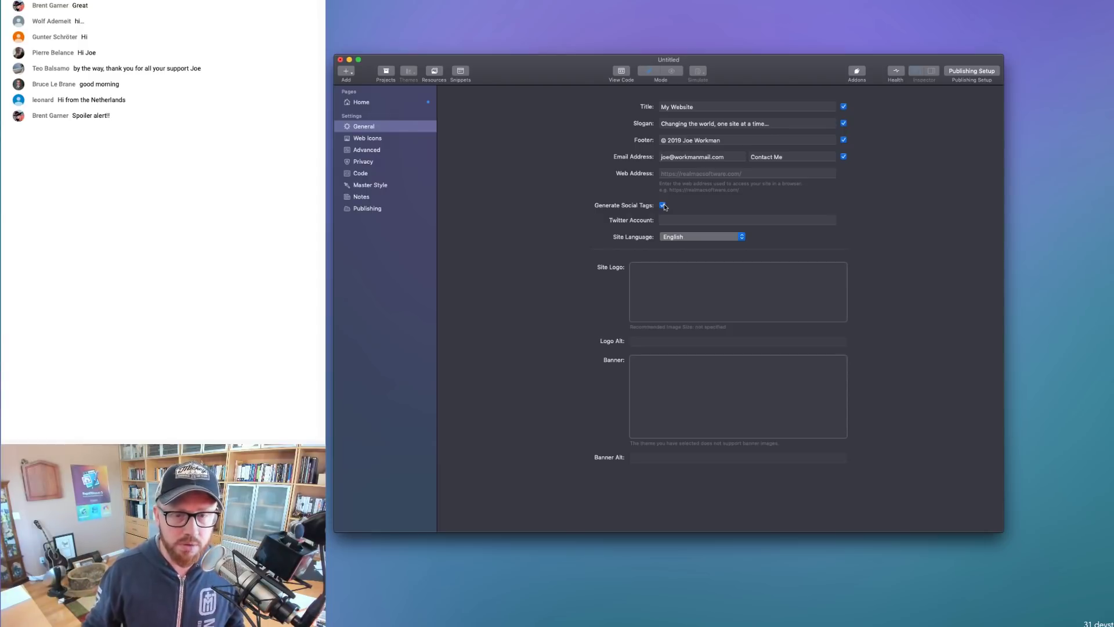
Enter the site owner's Twitter handle as the Twitter account in the project's General settings
left_click(703, 110)
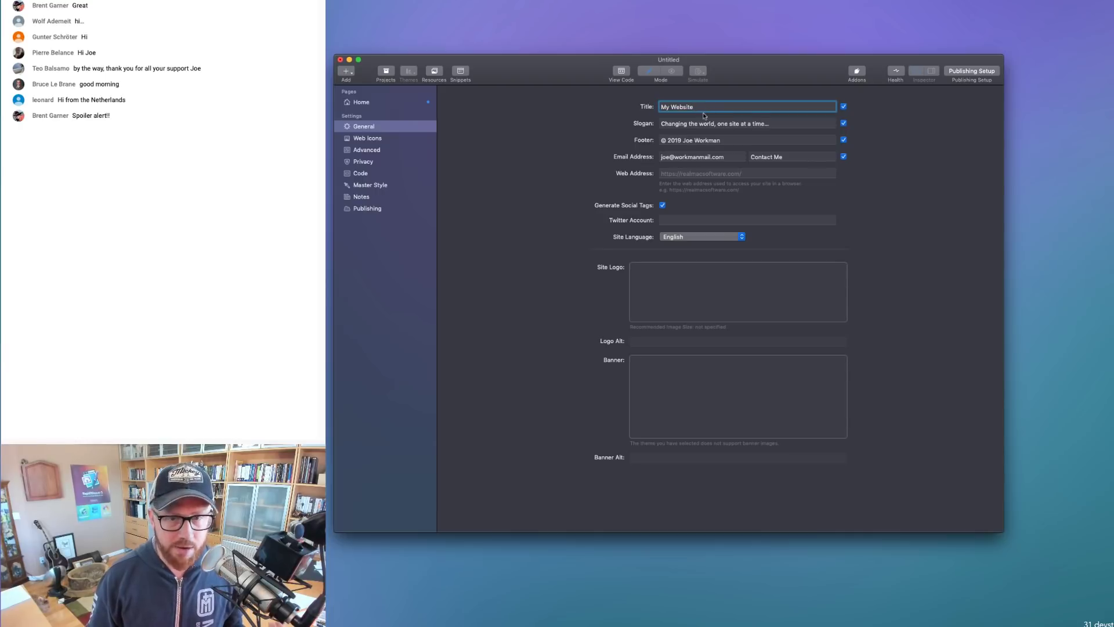
left_click(698, 124)
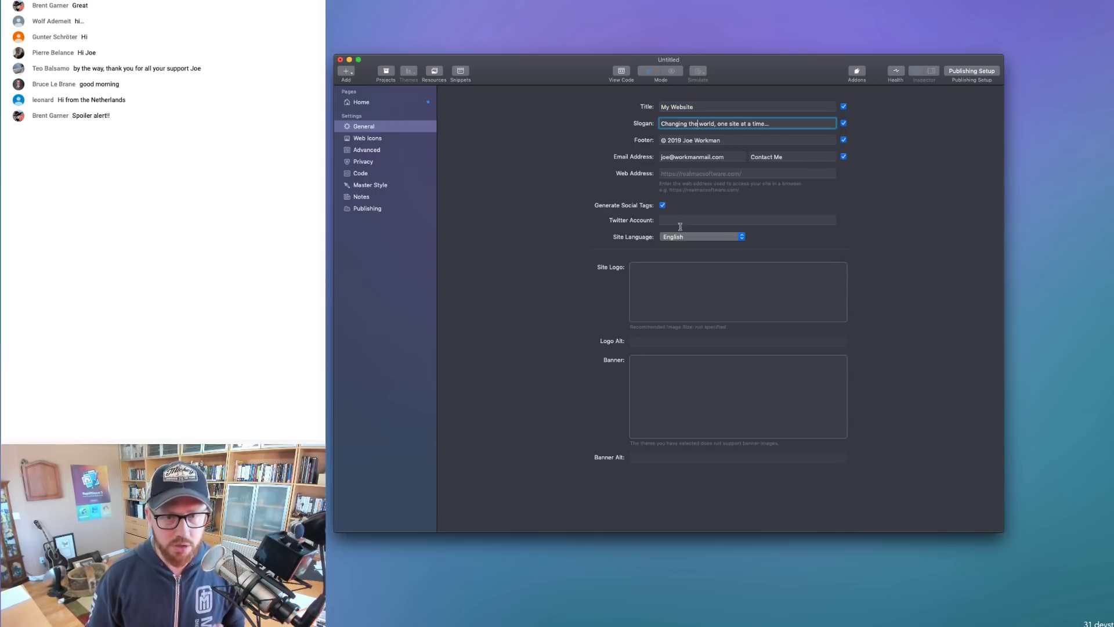
left_click(675, 222)
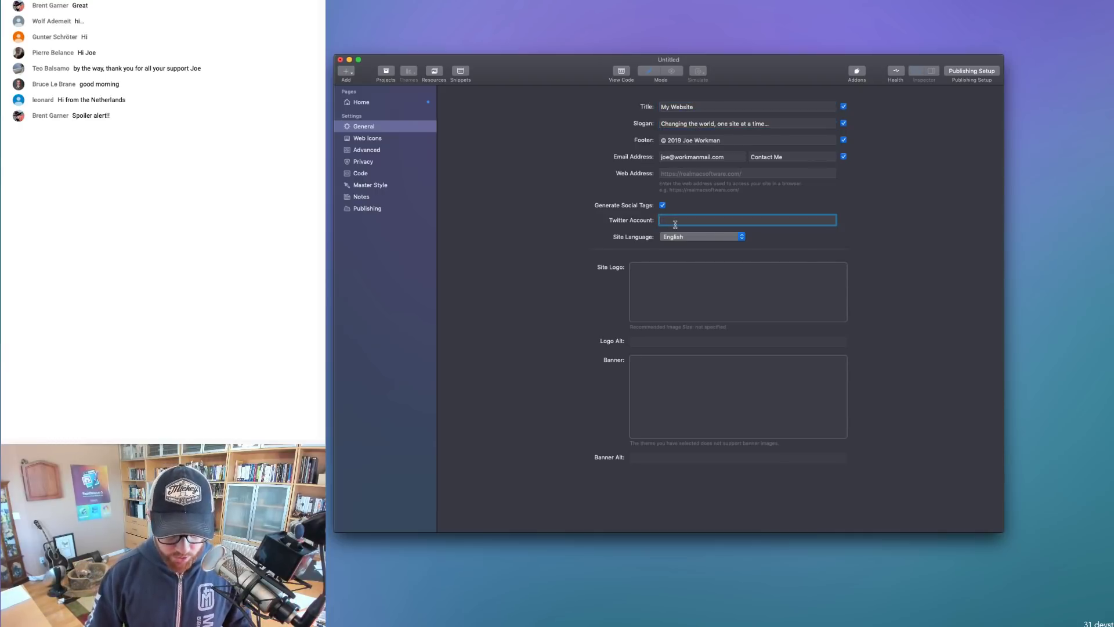
type("joew")
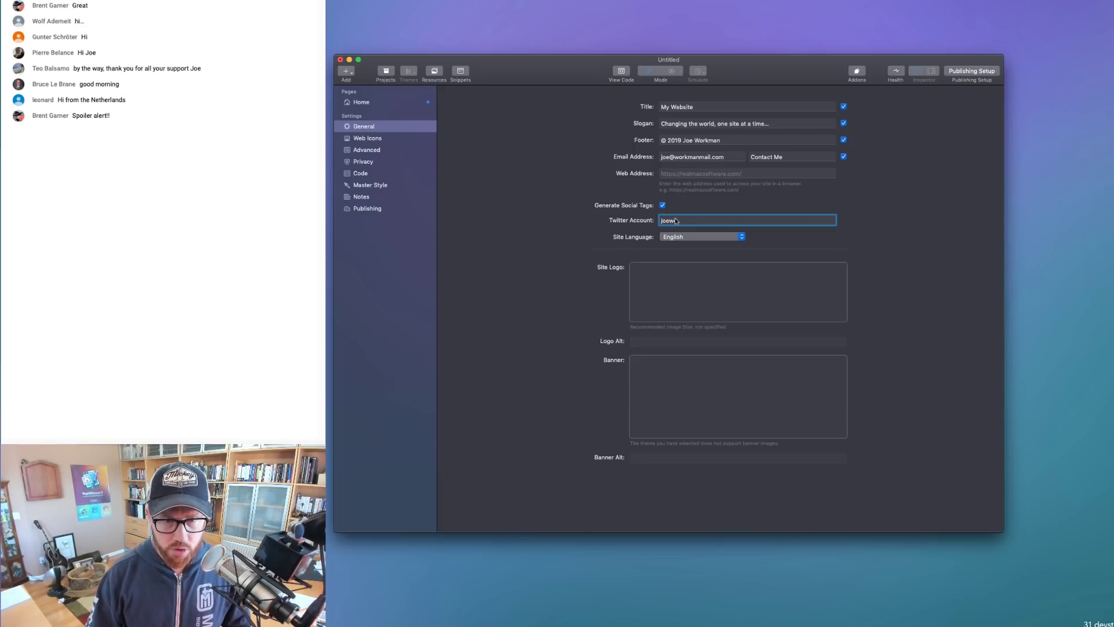
type("orkman")
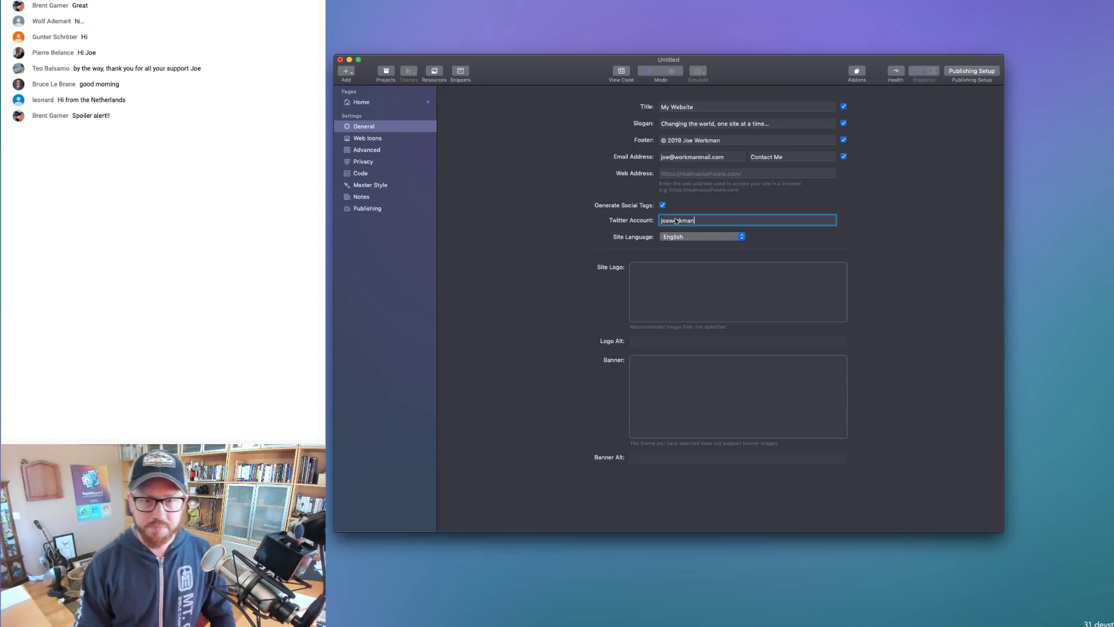
double_click(675, 225)
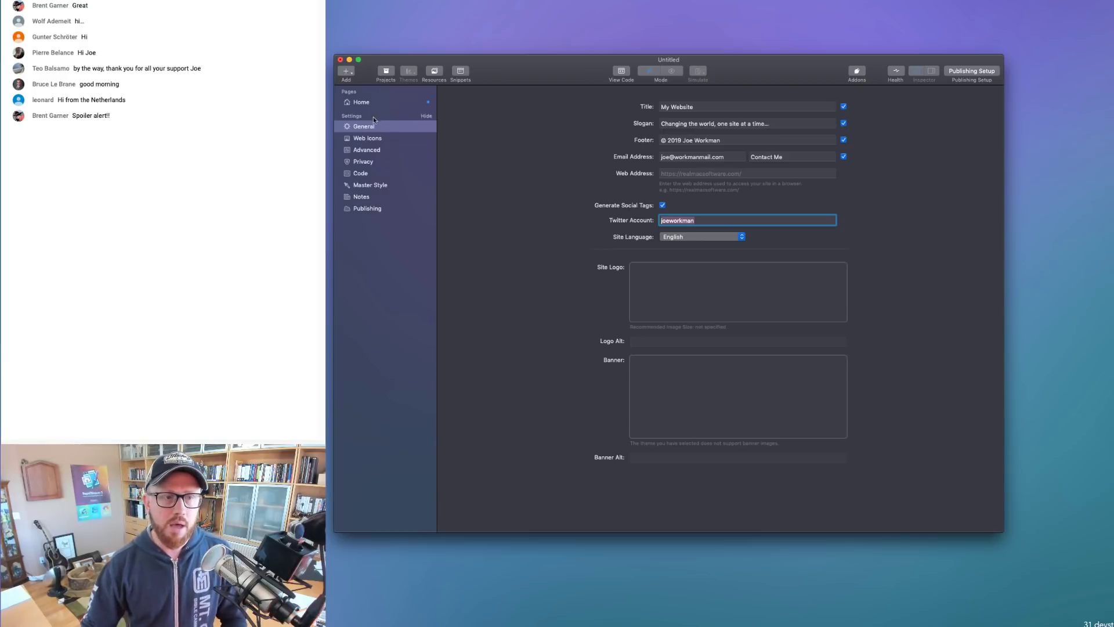
Show the Home page's meta tag settings and set the meta description to "My description"
left_click(366, 101)
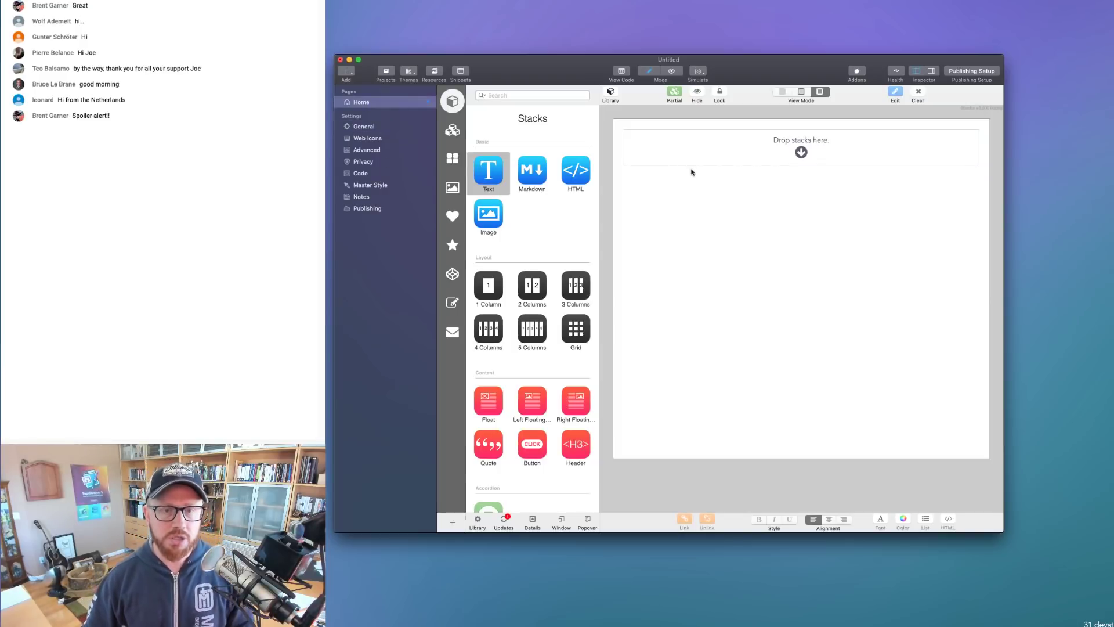
left_click(932, 71)
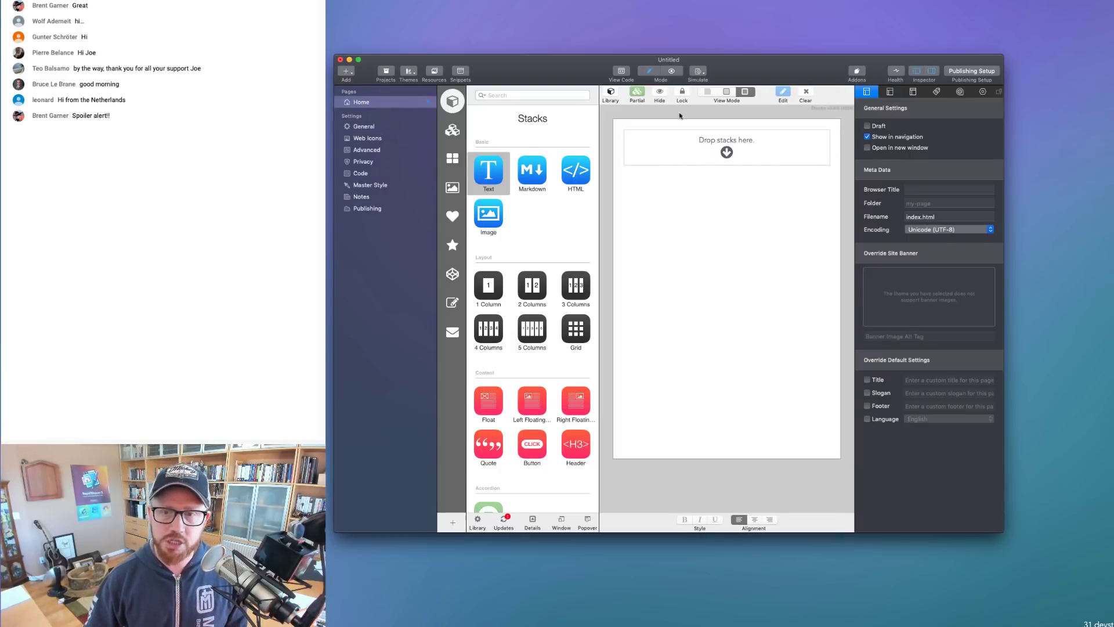
left_click(936, 93)
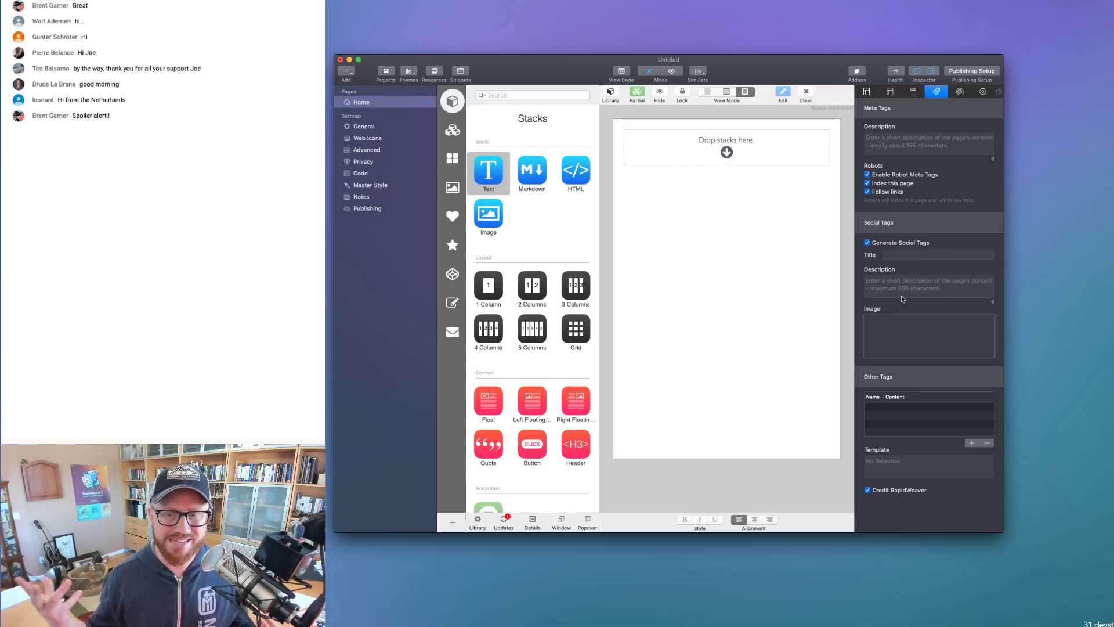
left_click(878, 138)
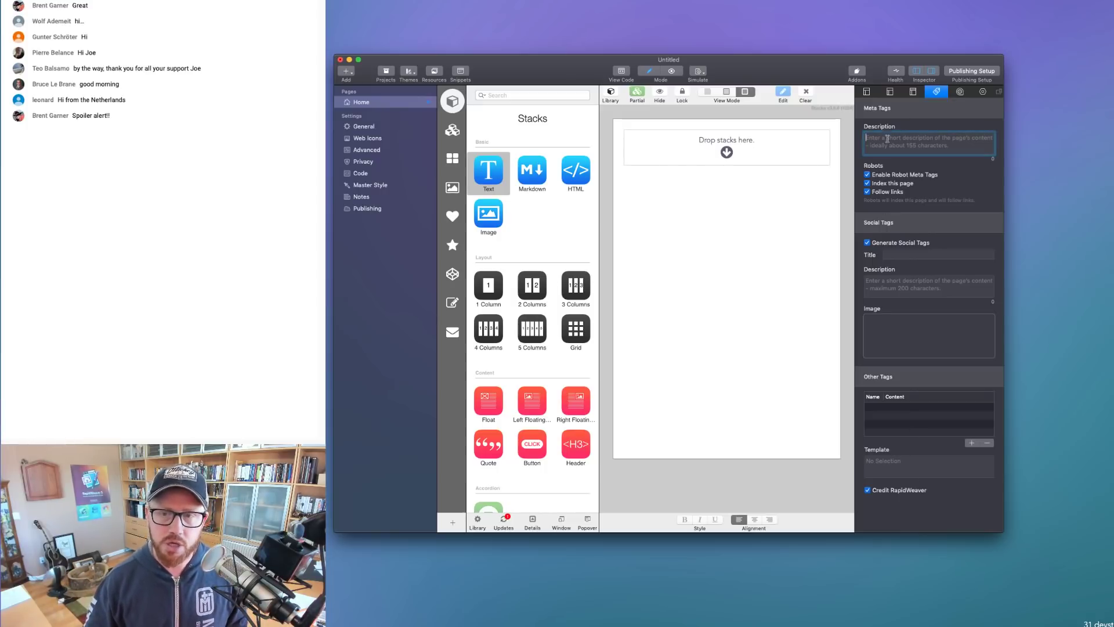
type("M")
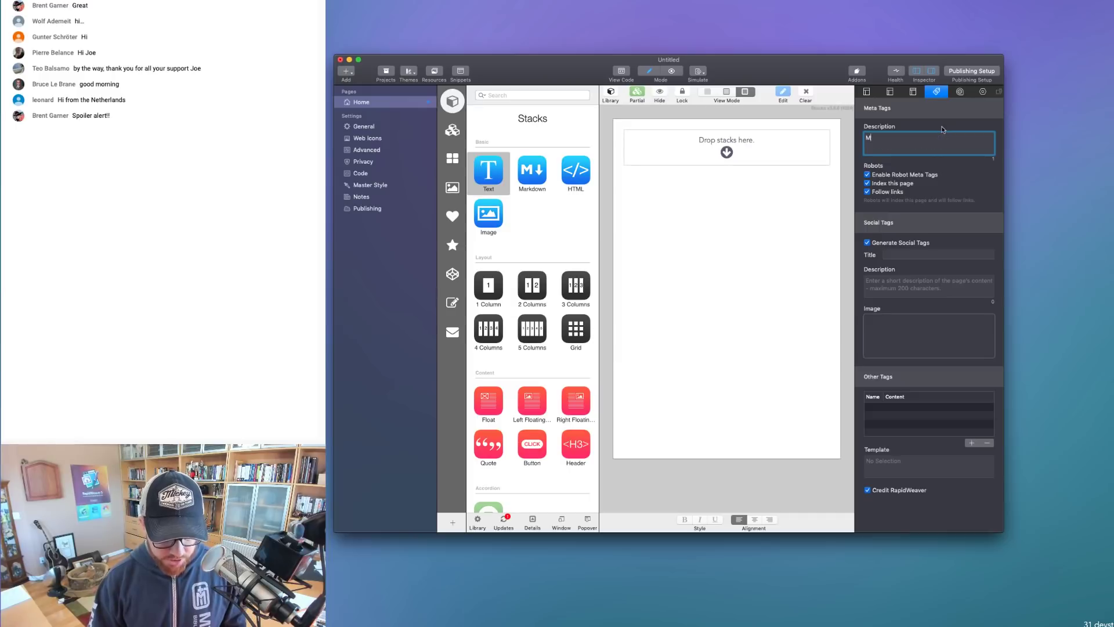
type("y desc")
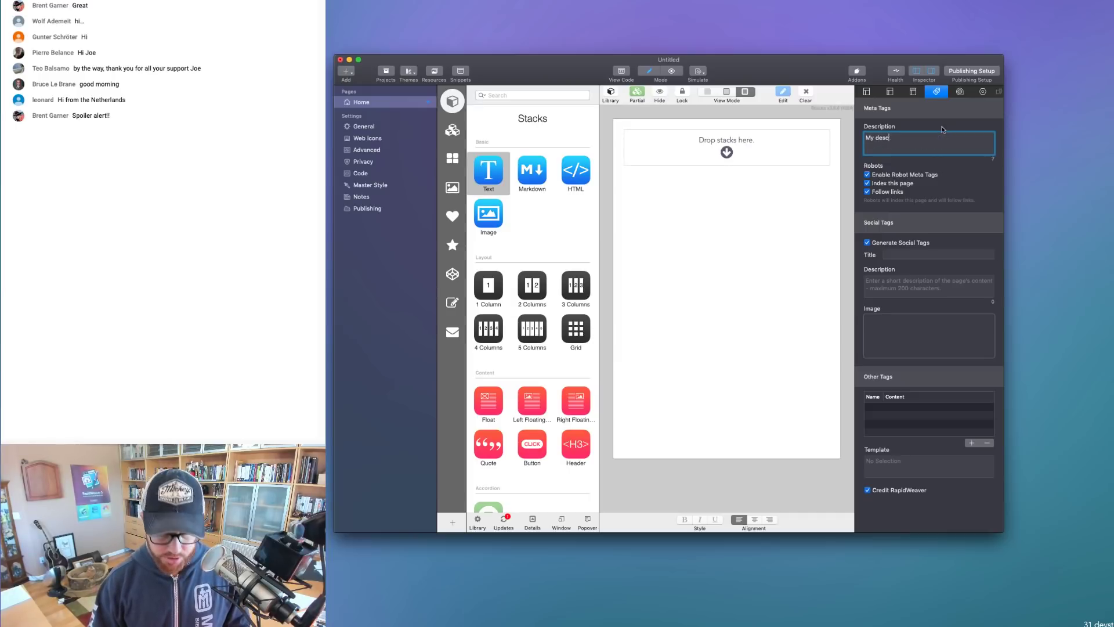
type("ription")
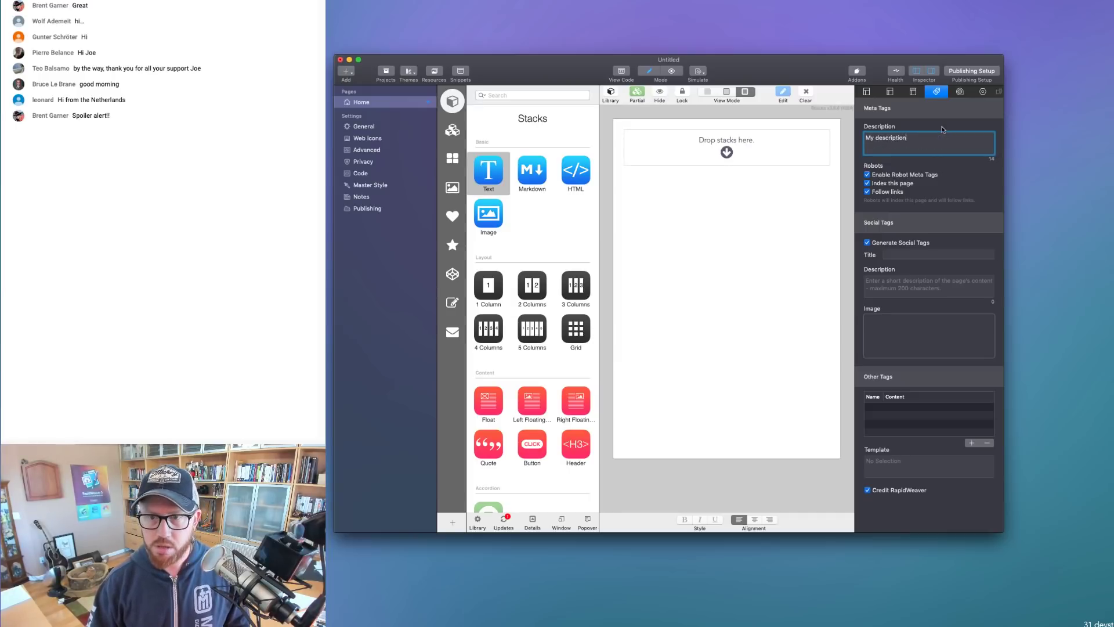
key("super+a")
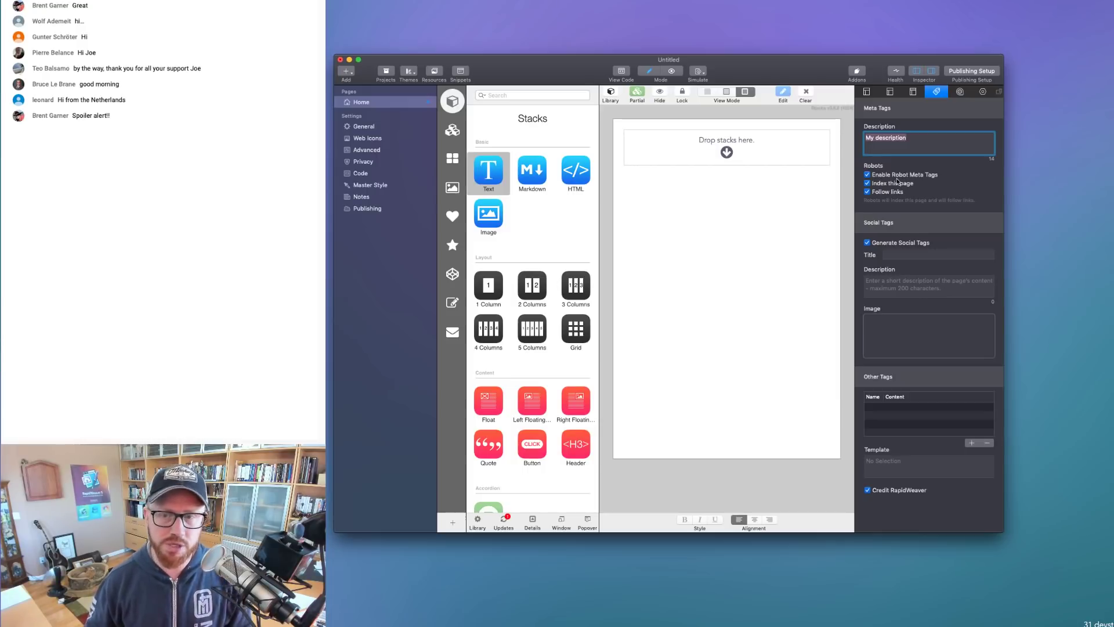
left_click(923, 145)
Set the Home page's social tags title to "This is my web"
left_click(899, 260)
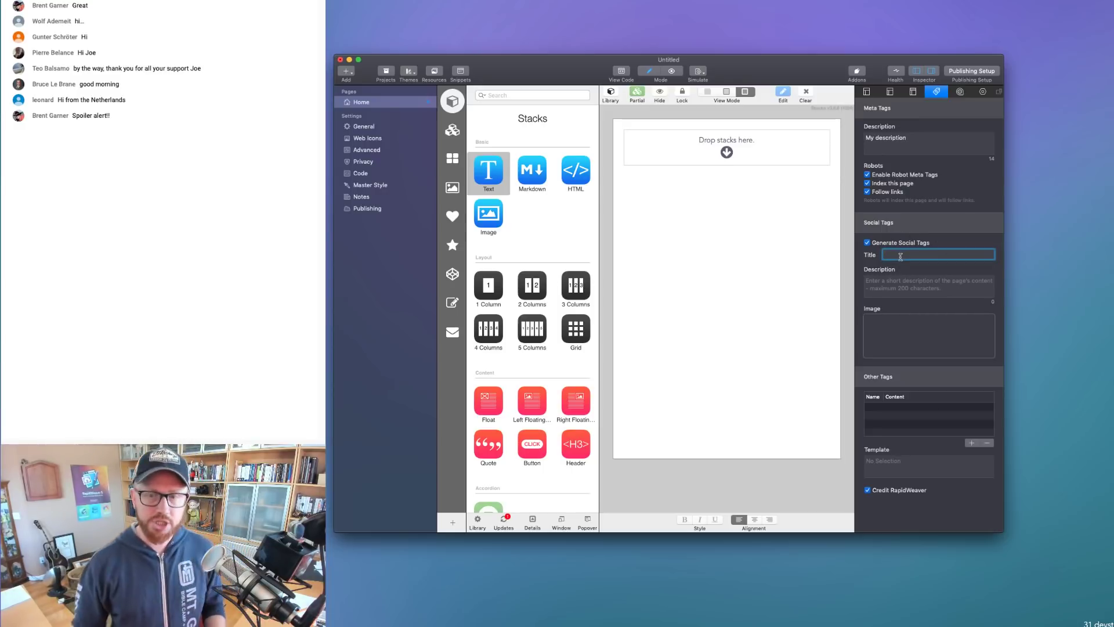
type("This")
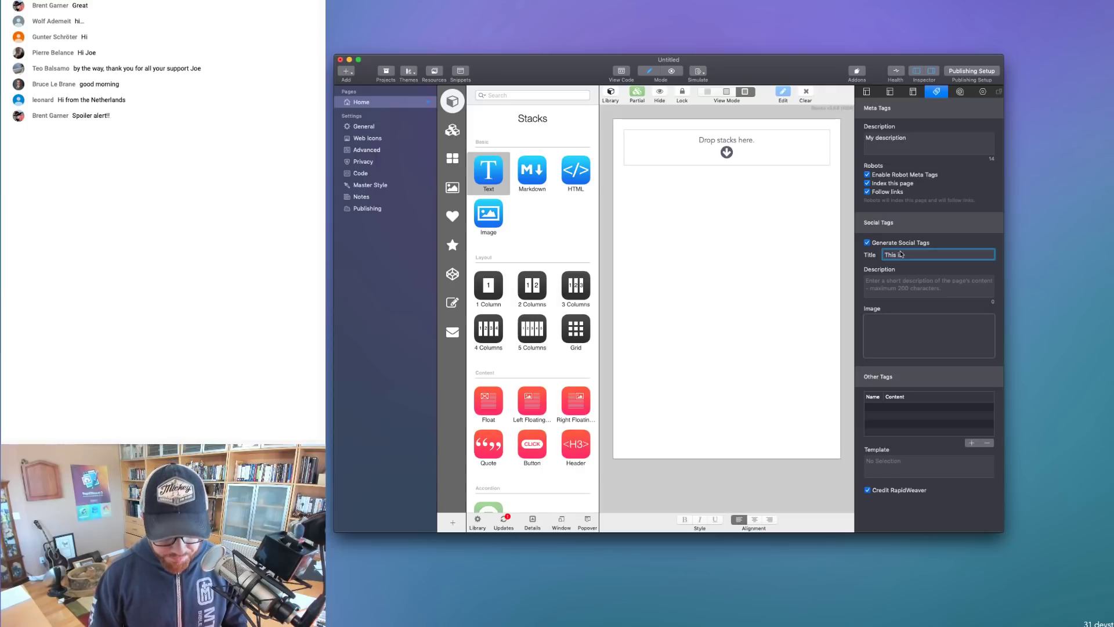
type("is my web")
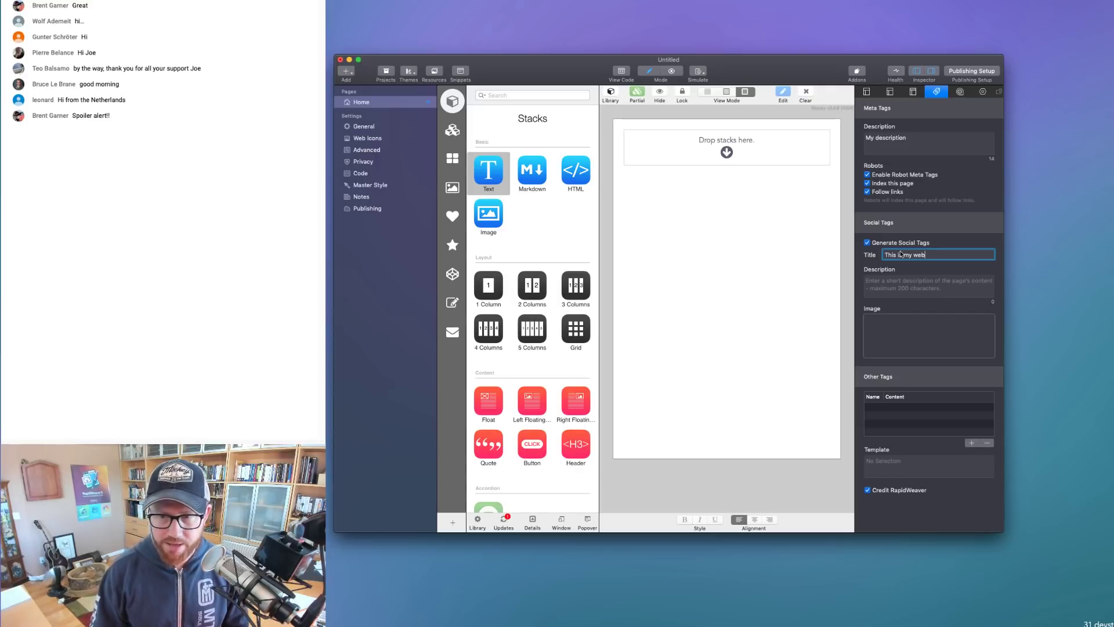
key("super+a")
left_click(893, 293)
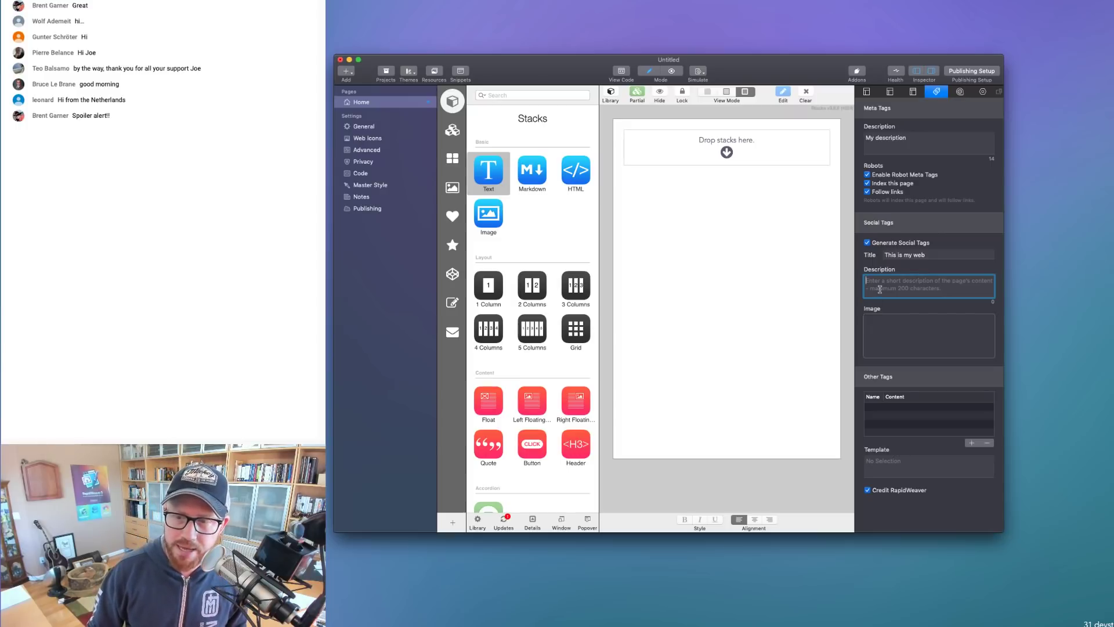
left_click_drag(929, 142, 757, 144)
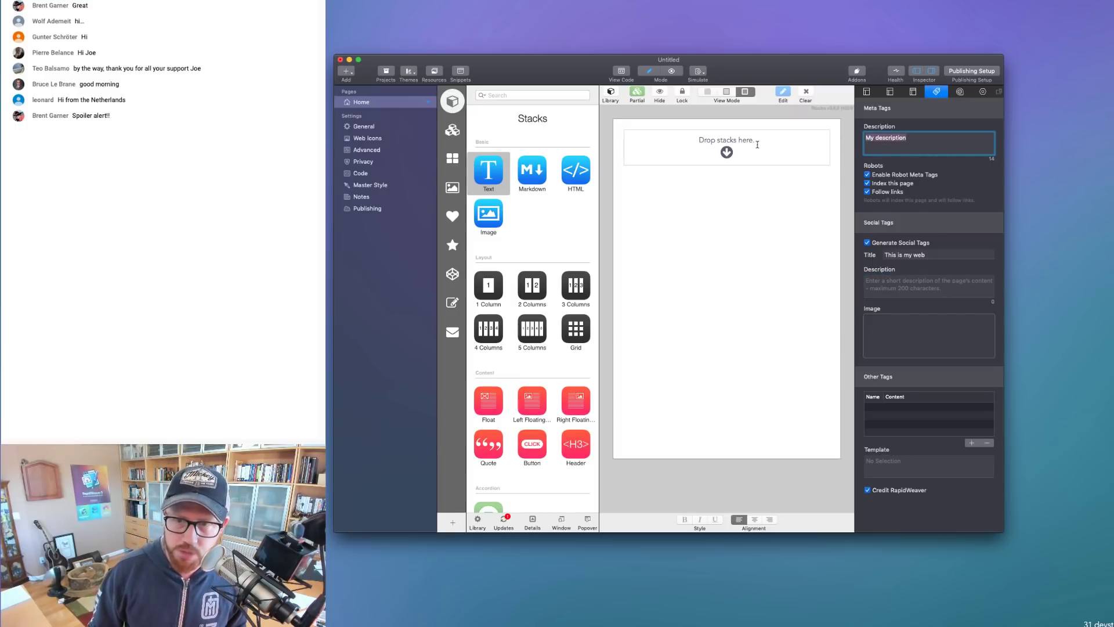
left_click(889, 291)
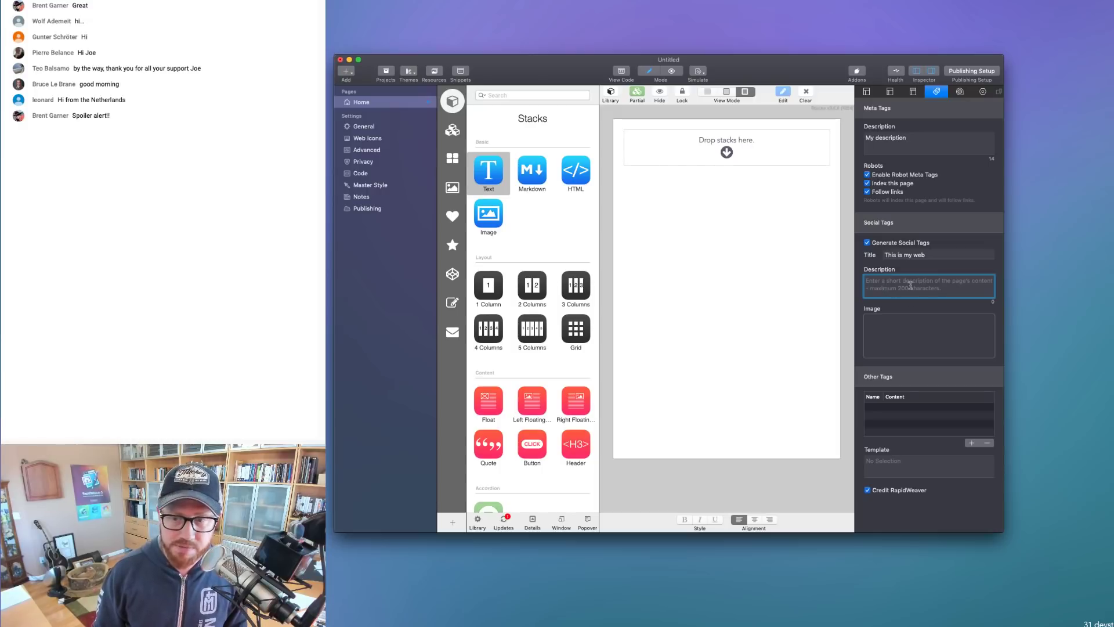
left_click_drag(921, 146, 774, 141)
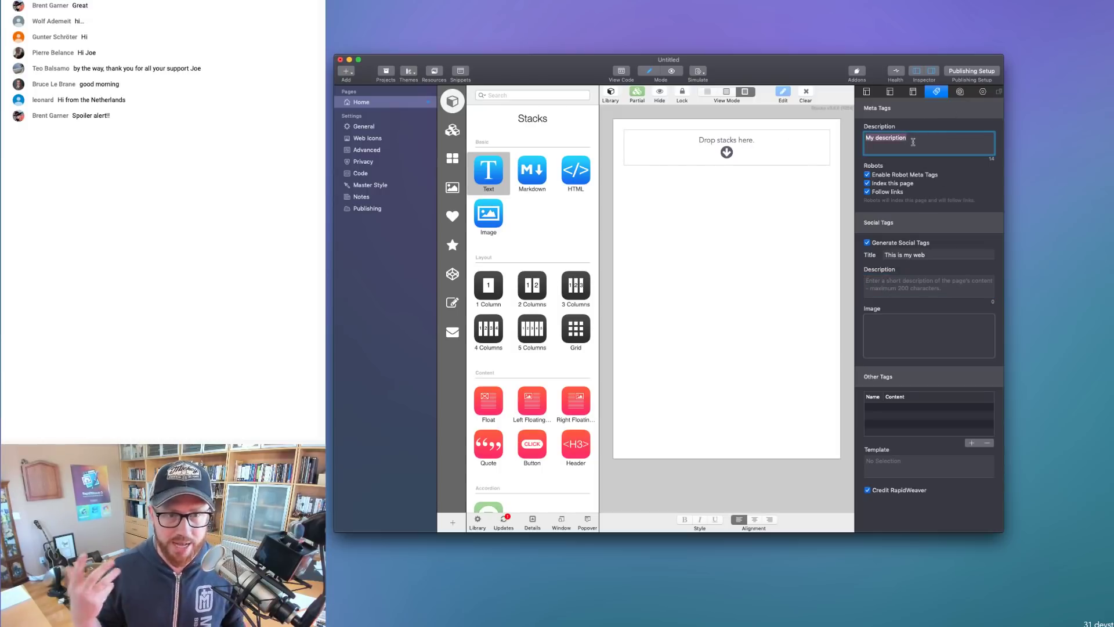
Add email-banner.jpg from the Placeholder images folder as the Home page's social tags image
left_click(907, 324)
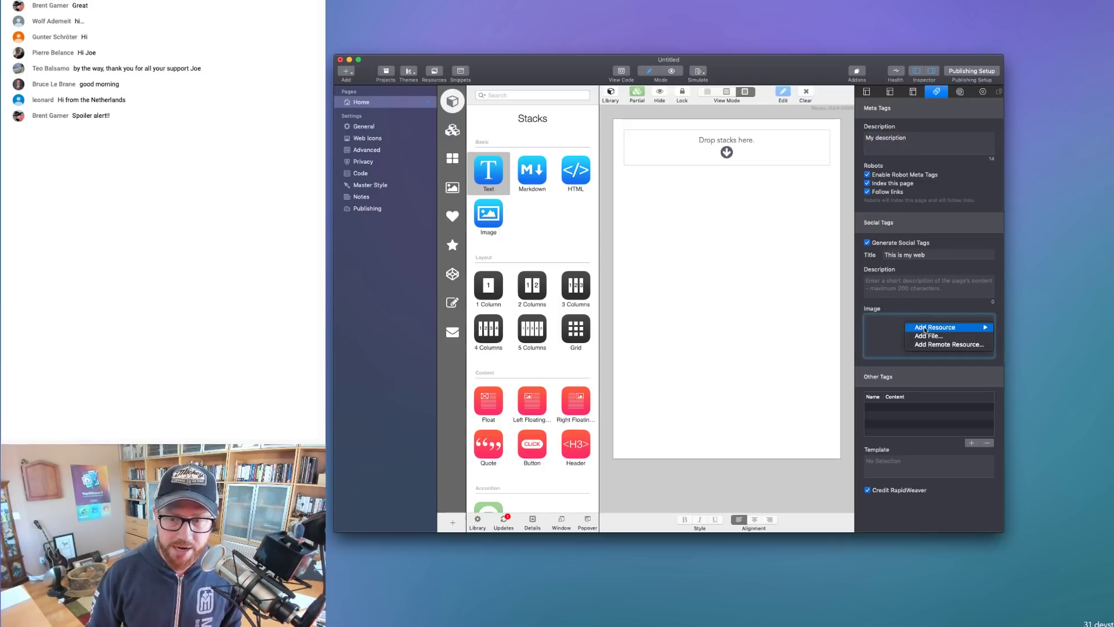
key("Escape")
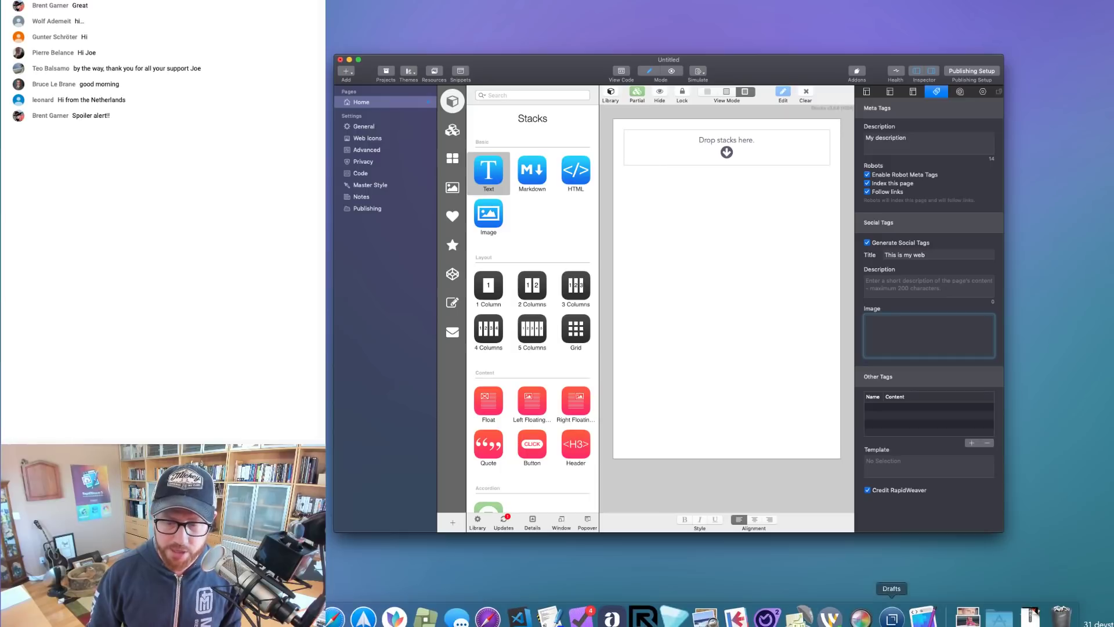
left_click(968, 618)
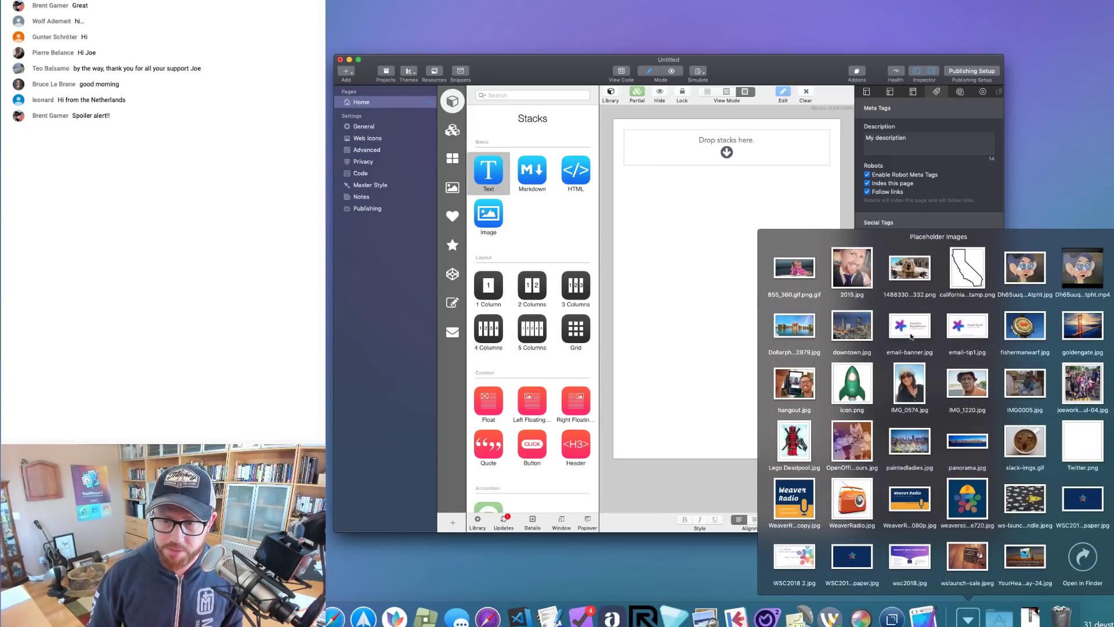
left_click_drag(910, 328, 922, 340)
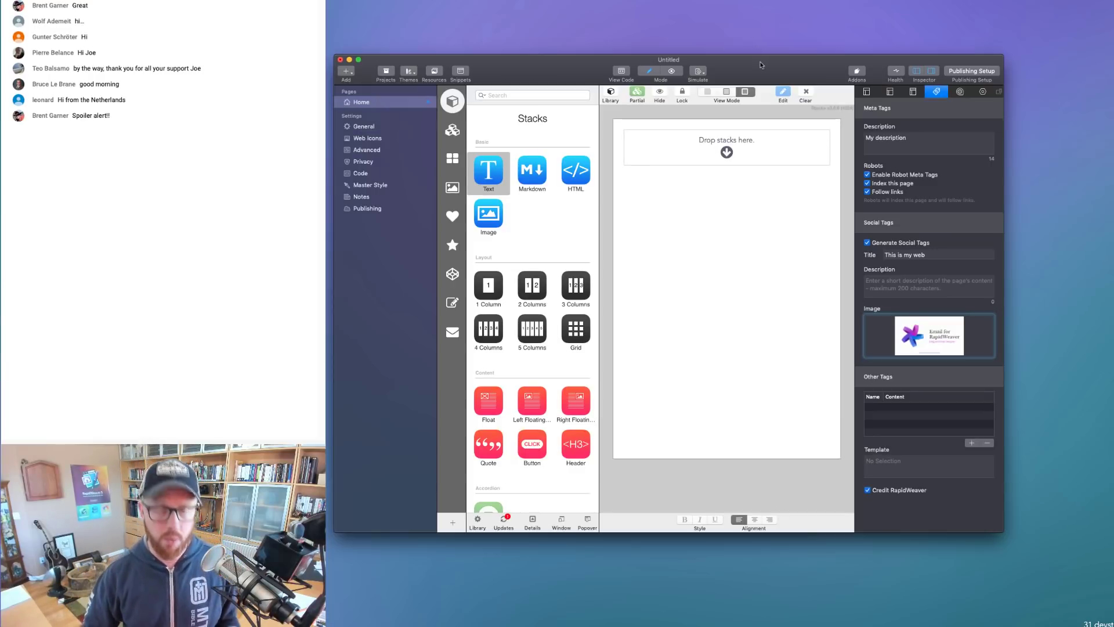
Switch to Safari through the application launcher
key("alt+space")
type("rw")
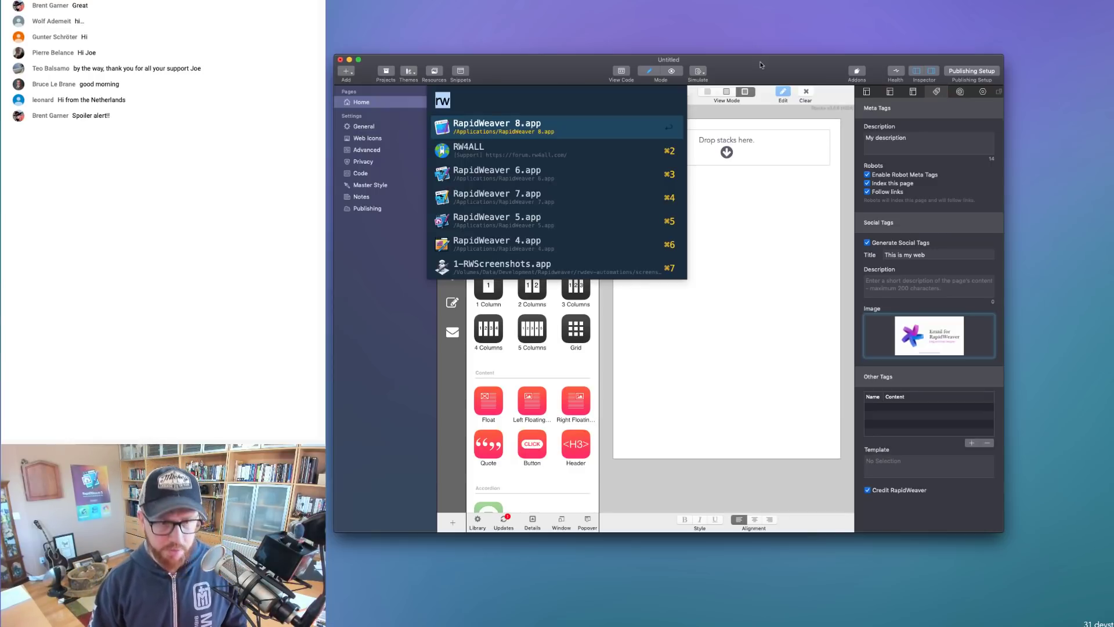
key("BackSpace")
key("BackSpace")
type("saf")
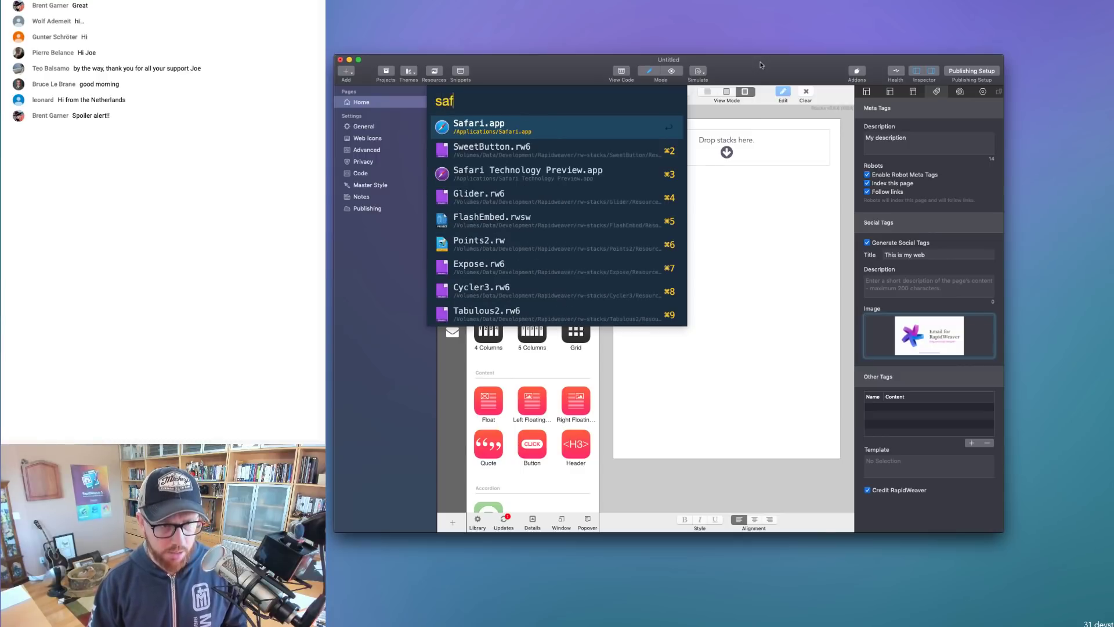
key("Return")
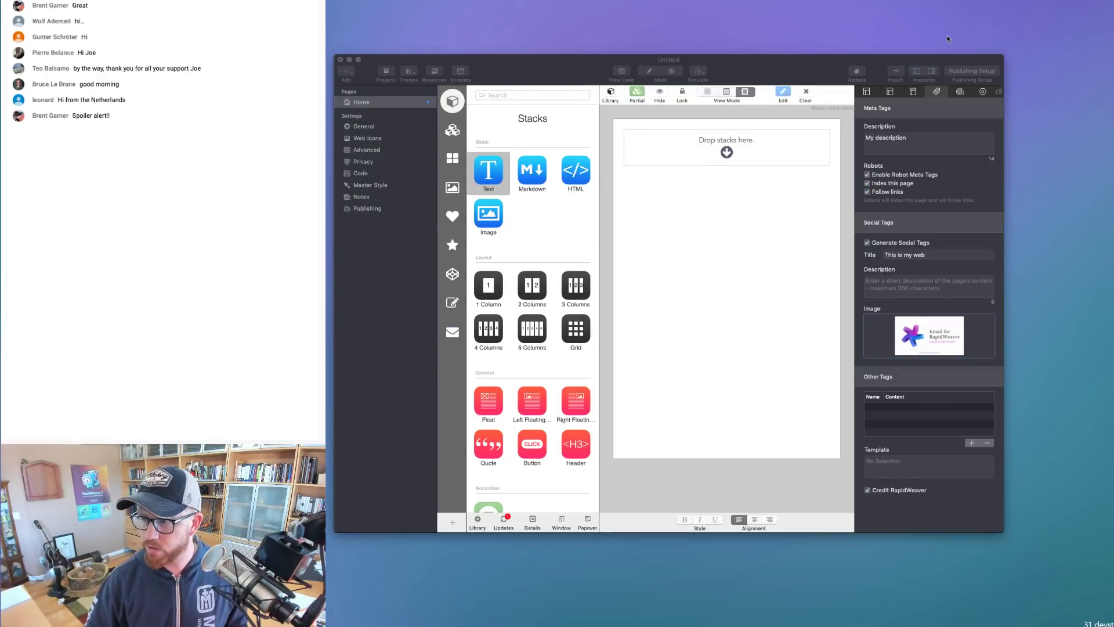
Load the weavers.space website in the browser
left_click_drag(1113, 290, 797, 68)
type("wea")
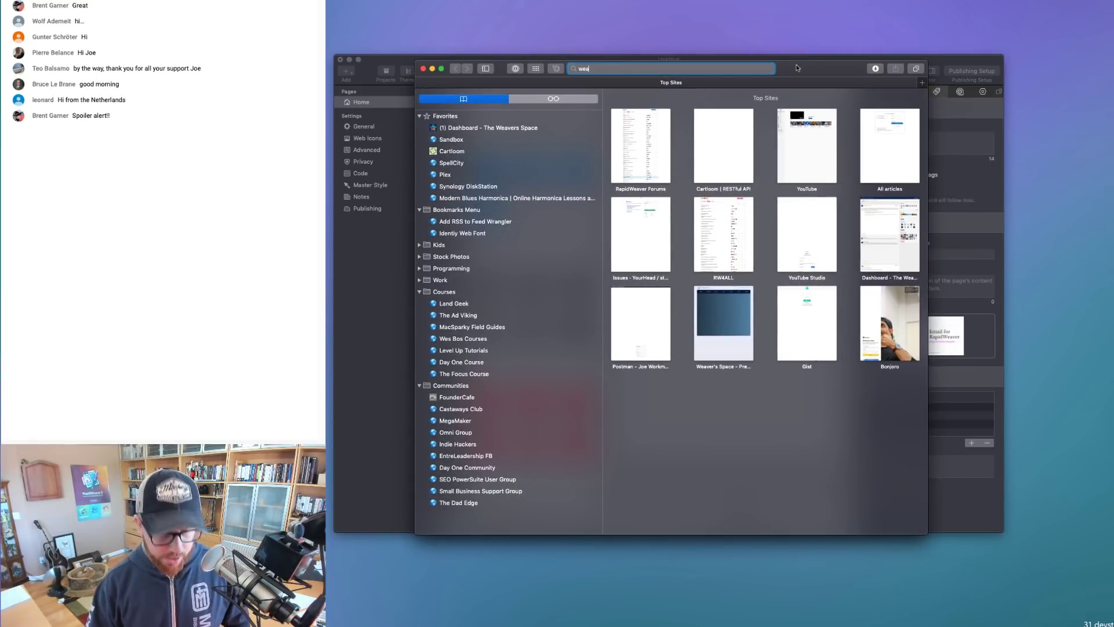
type("vers.space")
key("Return")
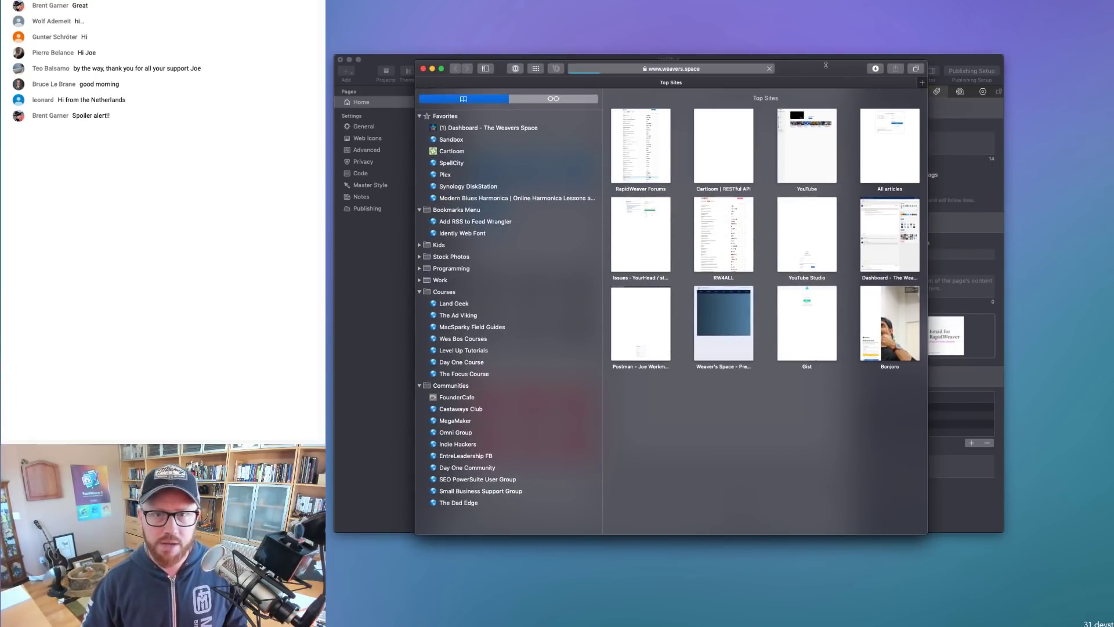
left_click_drag(831, 74, 851, 48)
Go to the Weaver's Space community dashboard
left_click(751, 45)
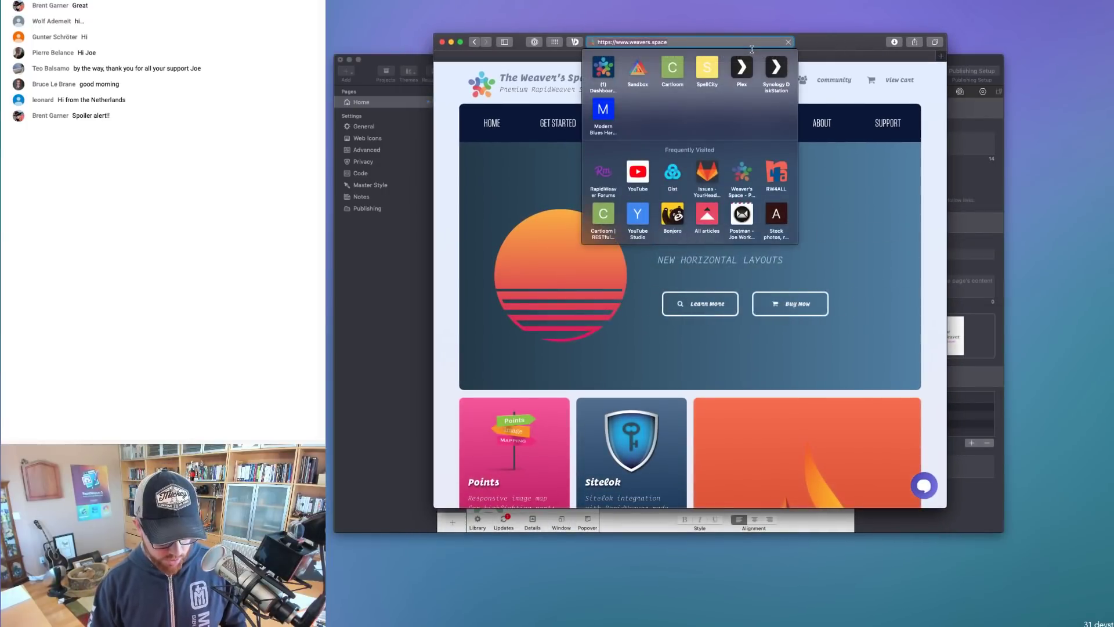
type("community")
key("Return")
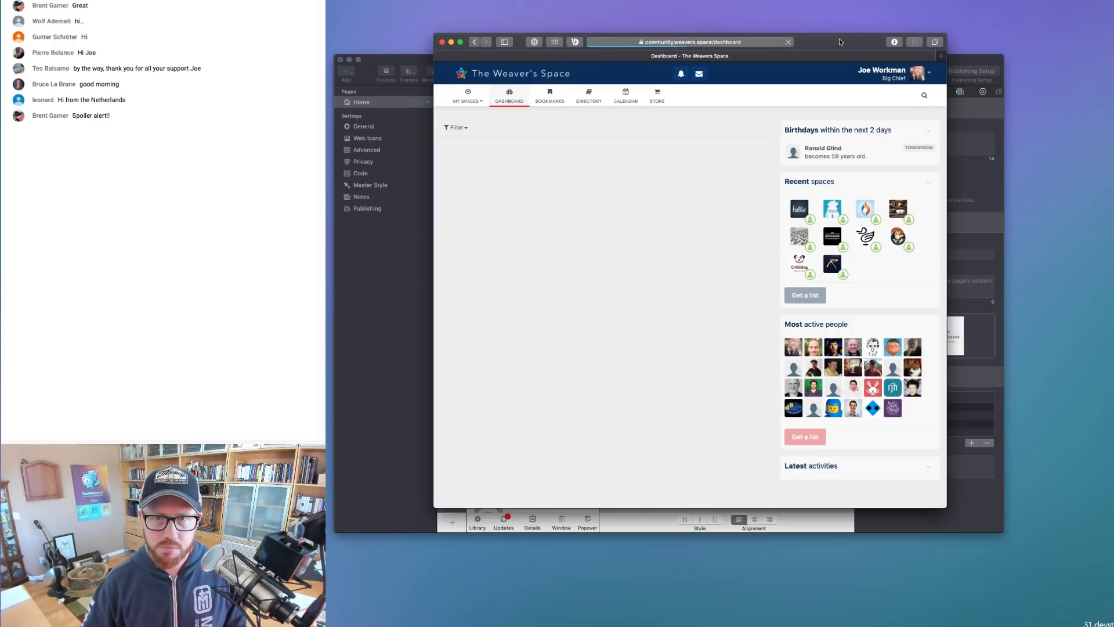
left_click_drag(839, 38, 837, 27)
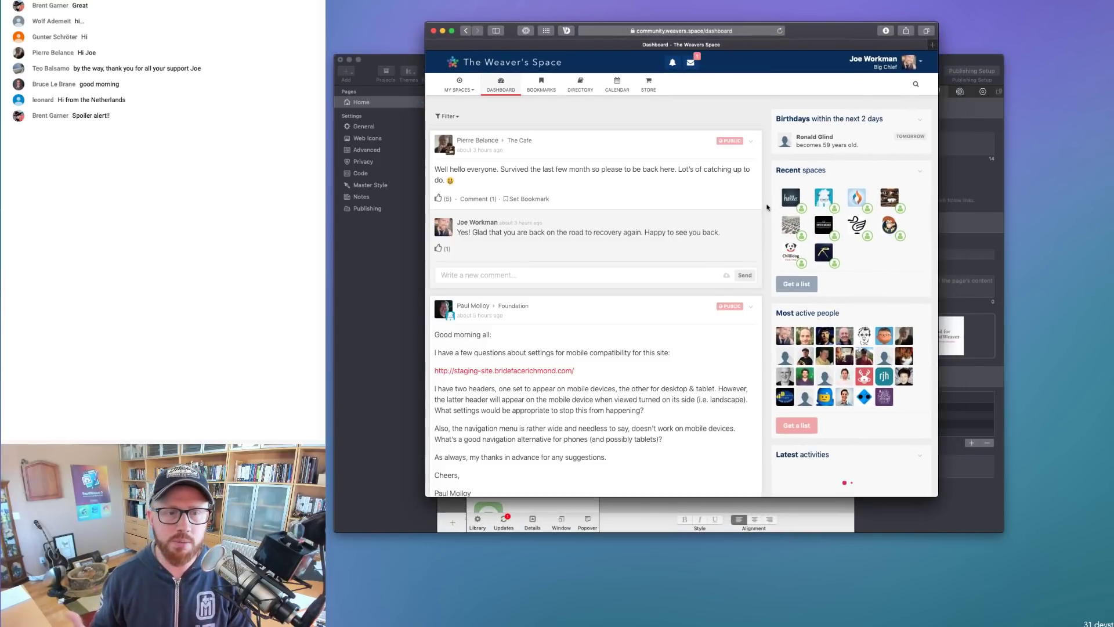
Examine the community dashboard posts for how a shared website link is previewed with its title, image and description
scroll(668, 232, "down", 10)
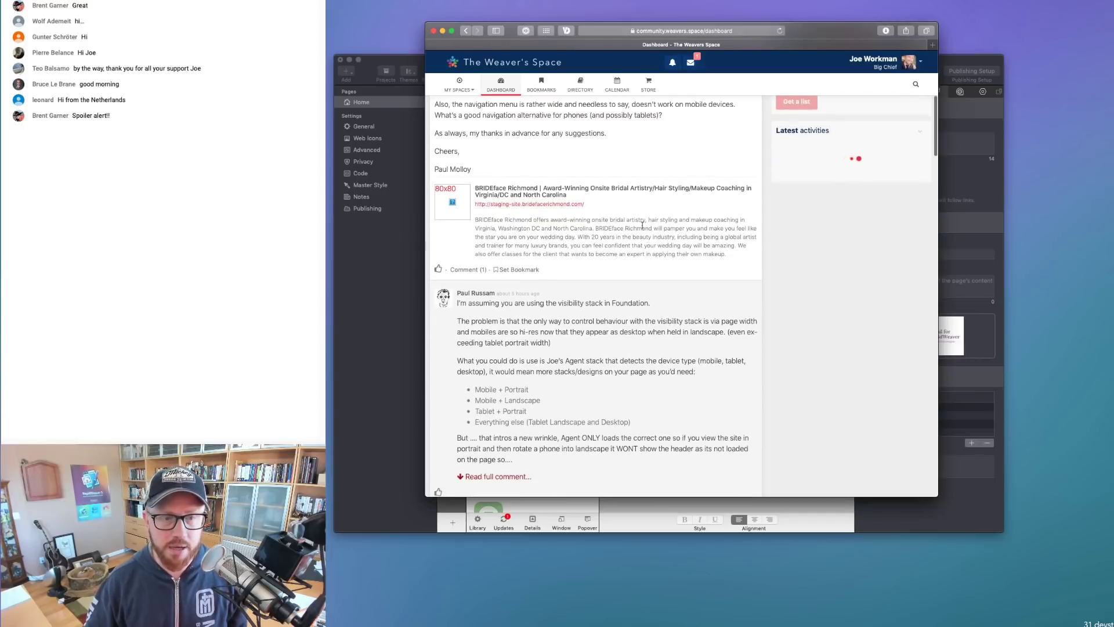
scroll(633, 216, "down", 5)
scroll(633, 215, "up", 7)
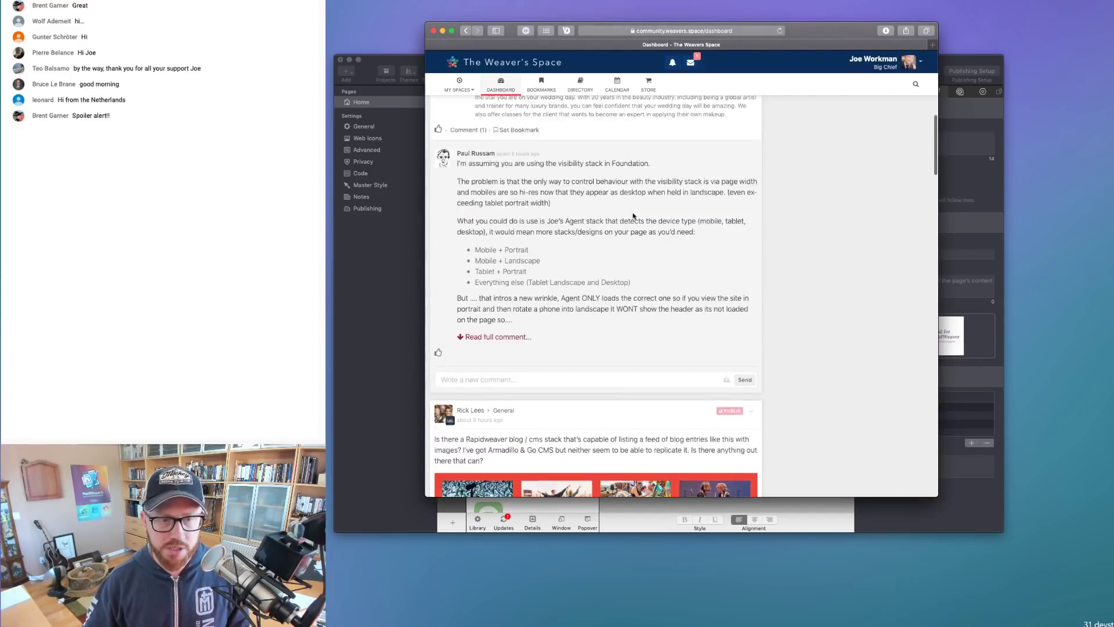
scroll(633, 216, "up", 1)
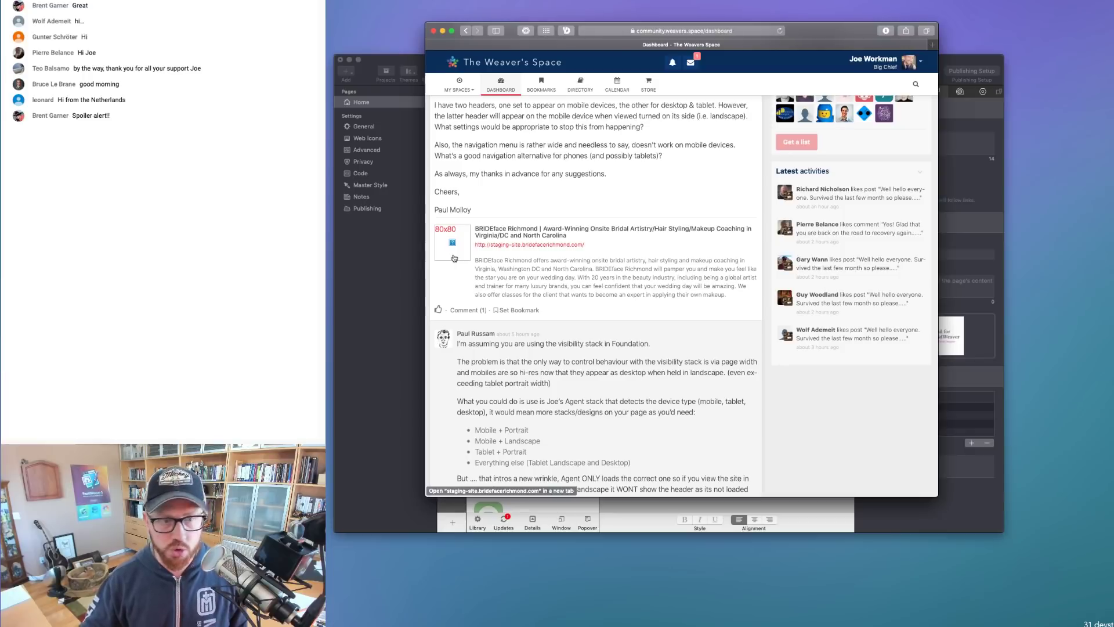
scroll(461, 258, "down", 15)
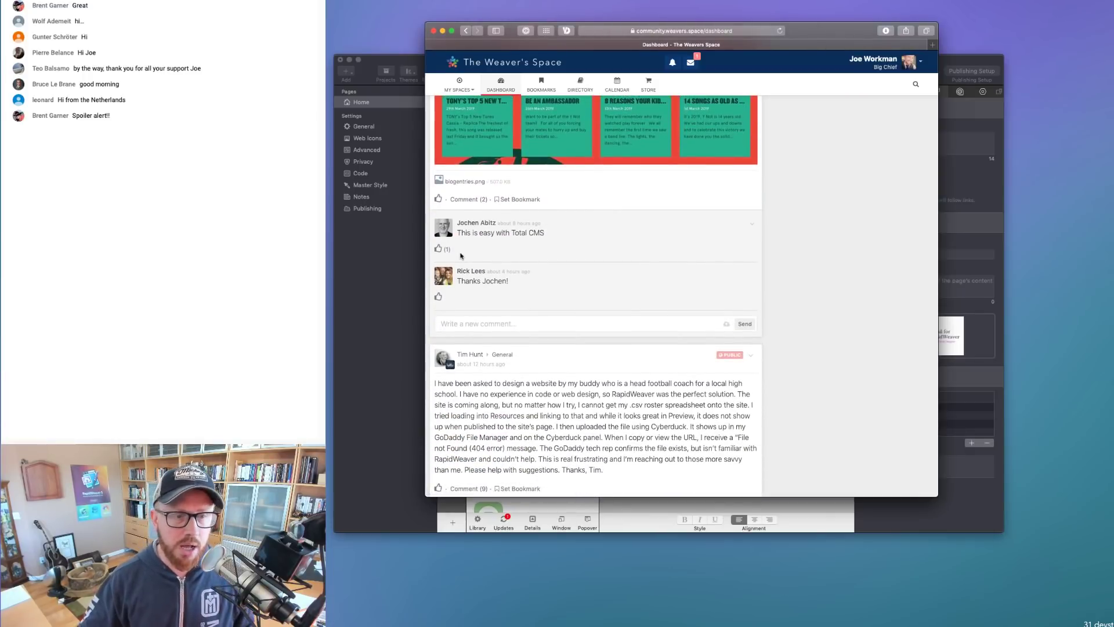
scroll(461, 257, "up", 3)
scroll(461, 256, "down", 8)
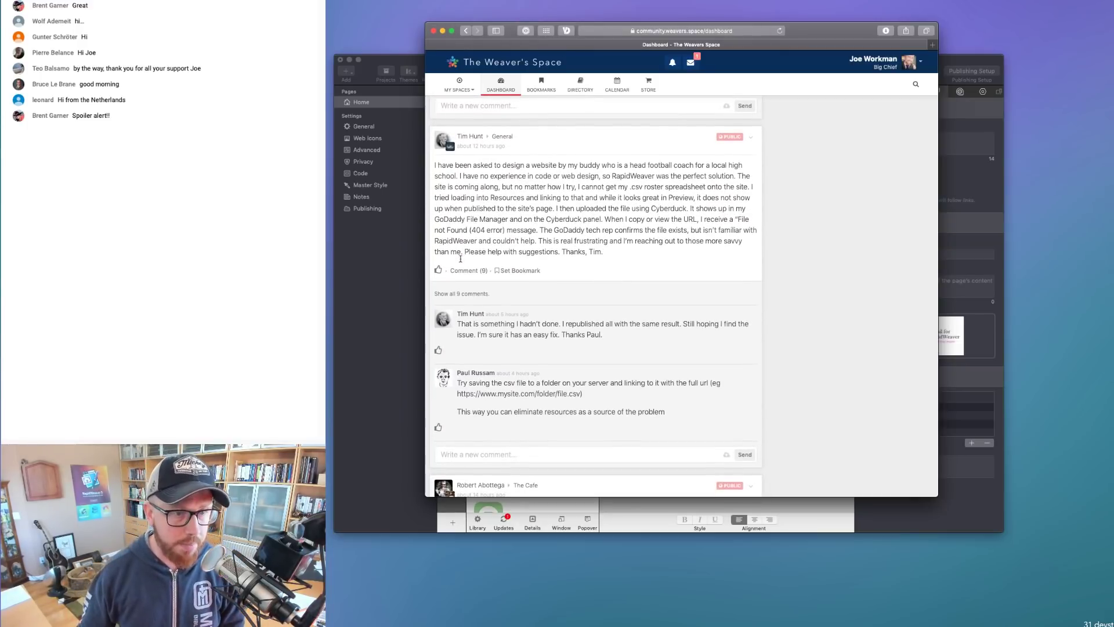
scroll(461, 258, "up", 20)
scroll(461, 258, "up", 2)
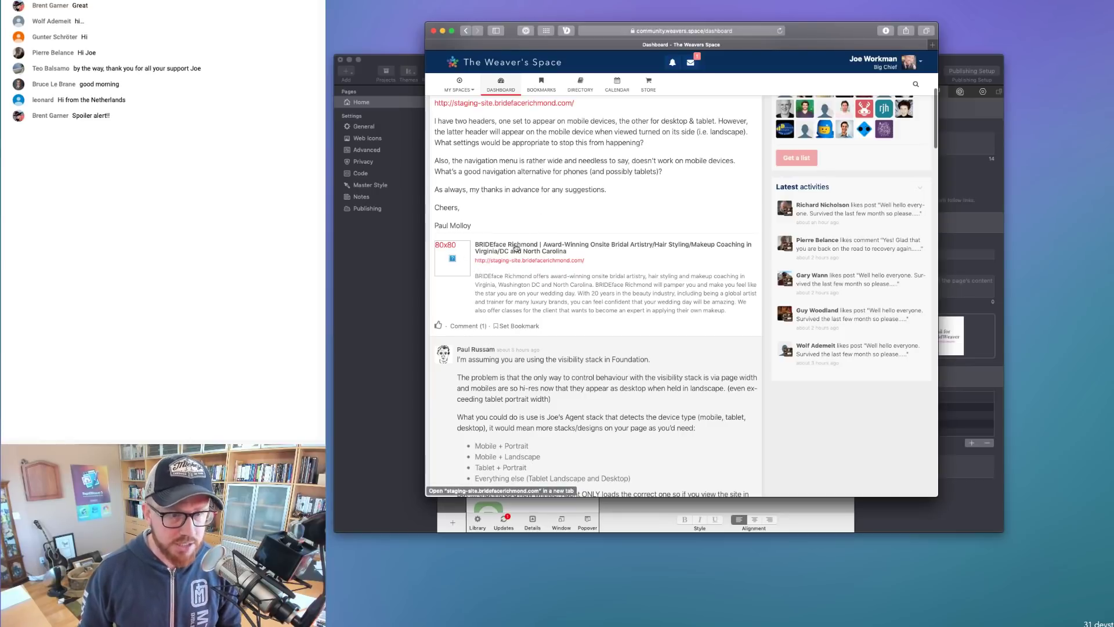
scroll(516, 270, "up", 1)
scroll(516, 270, "up", 1)
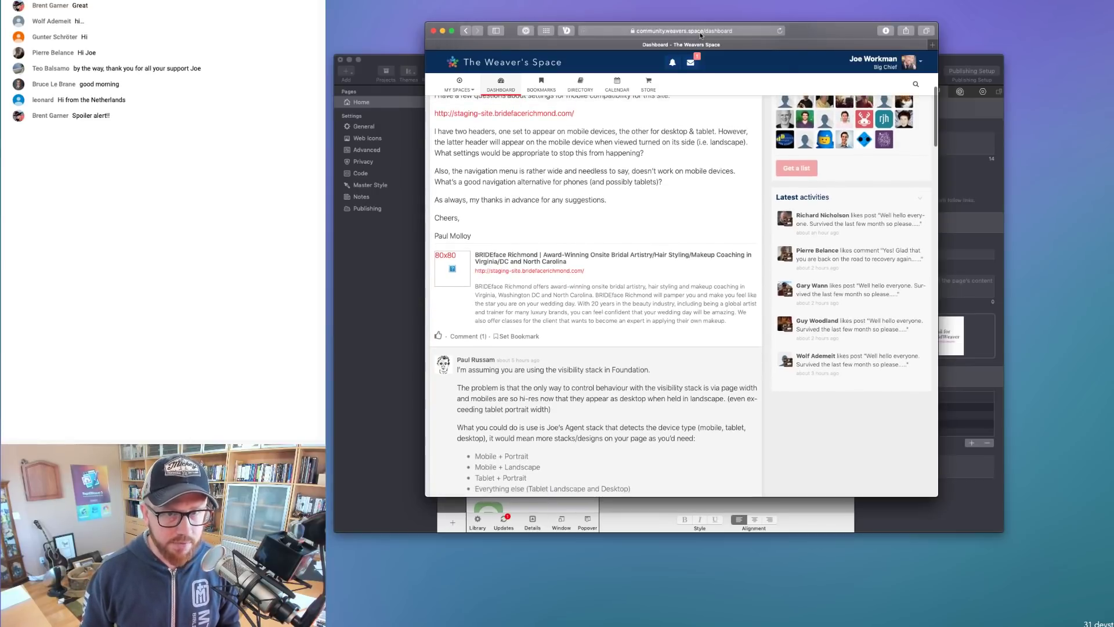
Load twitter.com in the browser
left_click(699, 35)
type("twe")
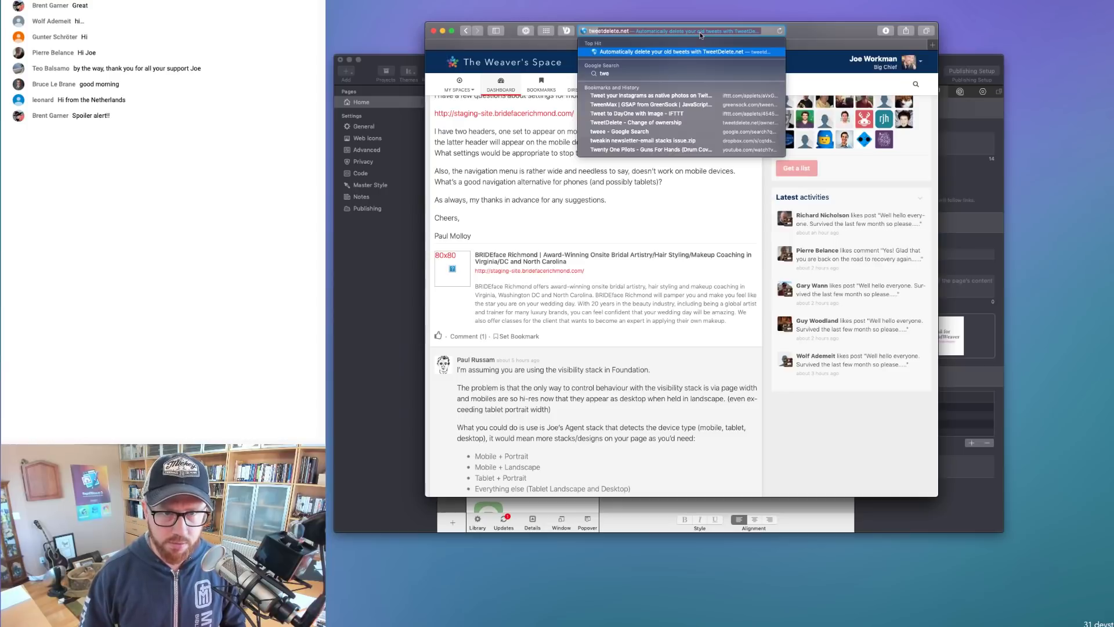
key("BackSpace")
key("BackSpace")
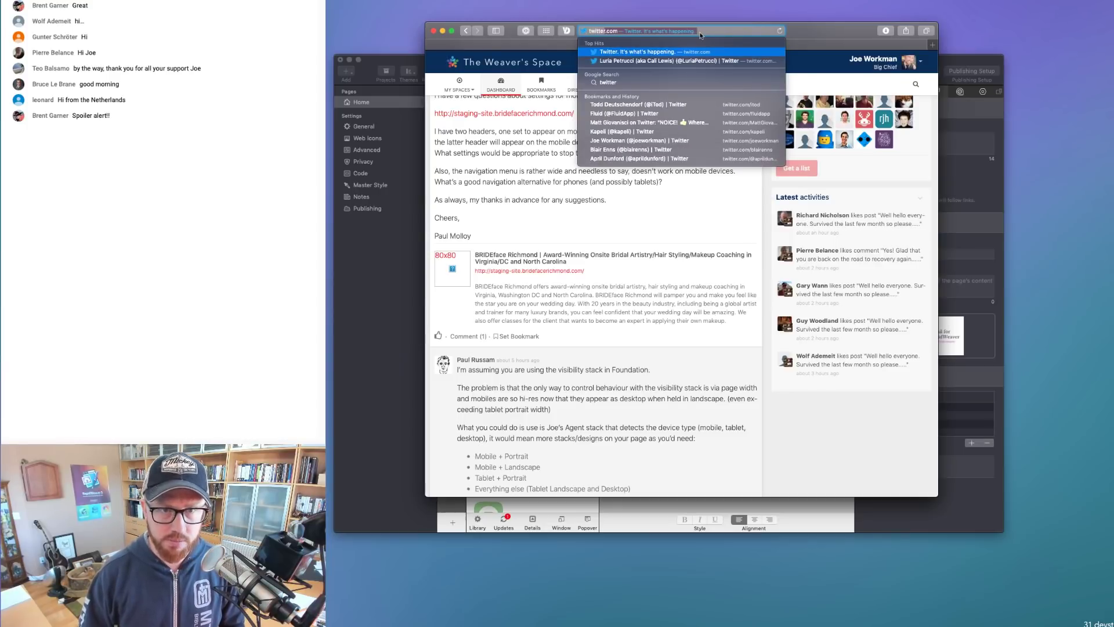
key("Return")
Unlock 1Password with the master password, fill in the saved Twitter login and log in
left_click(754, 83)
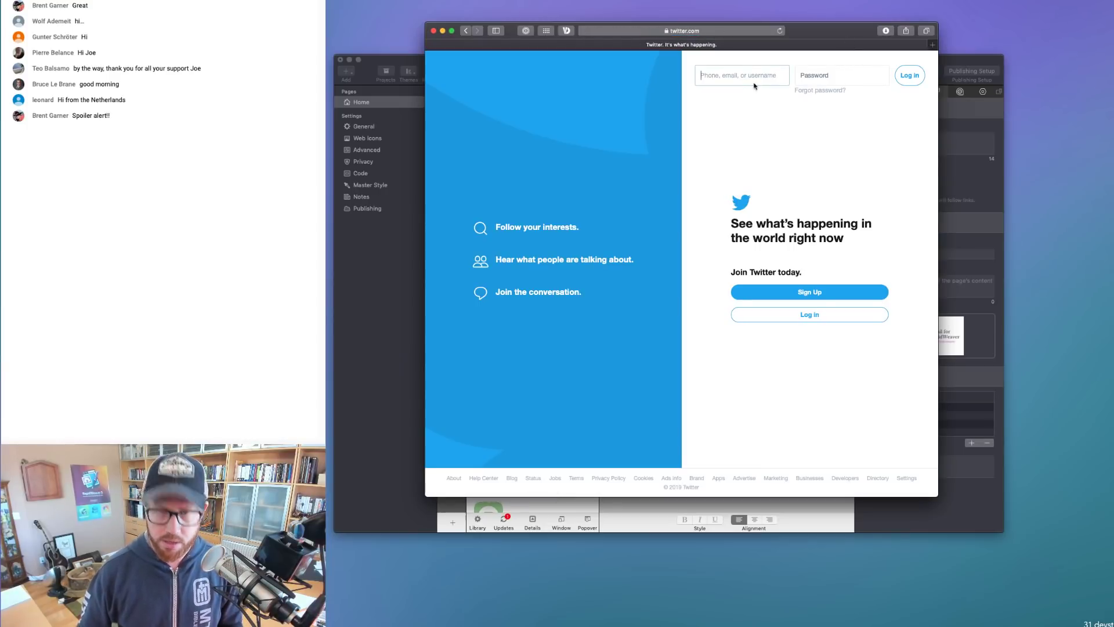
key("super+backslash")
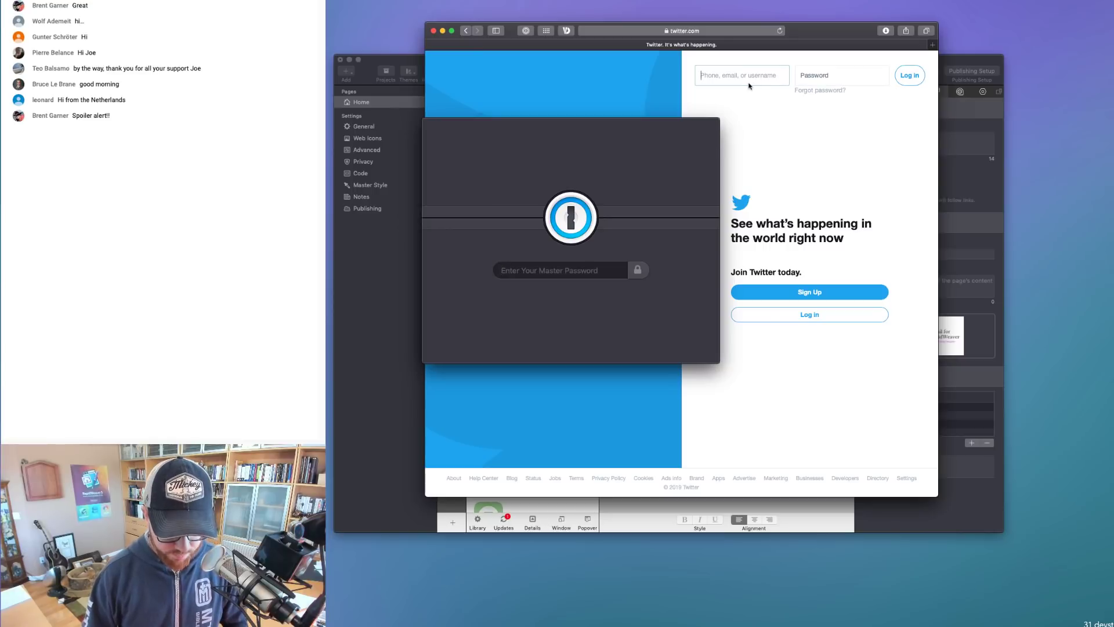
type("••••")
key("Return")
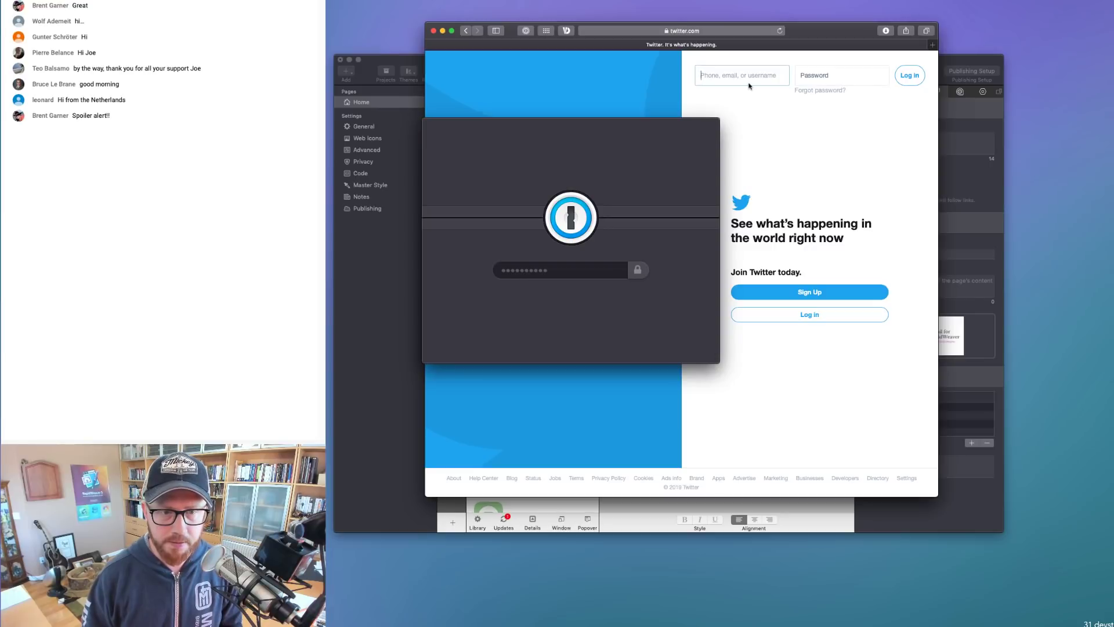
key("Return")
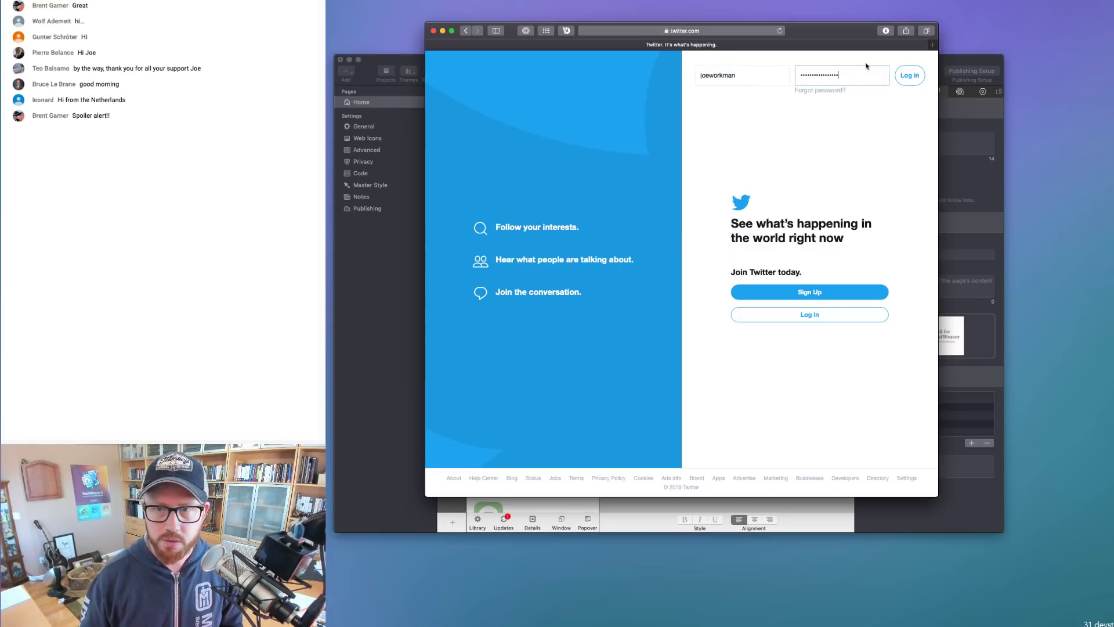
left_click(915, 74)
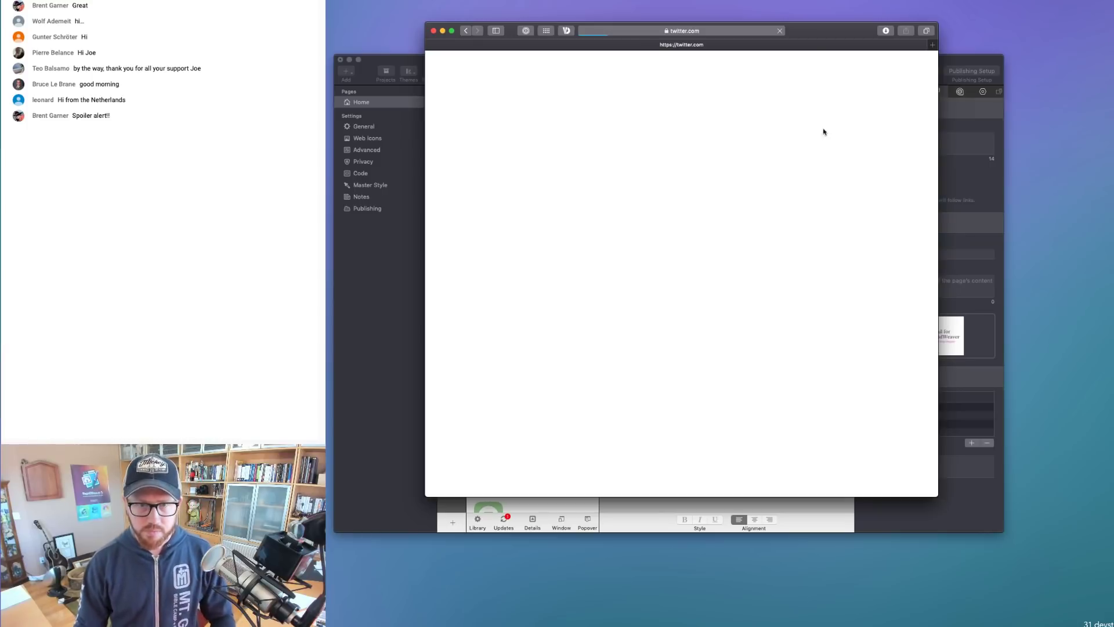
Examine the Twitter timeline for examples of link cards showing an image, title and site address
scroll(810, 105, "down", 5)
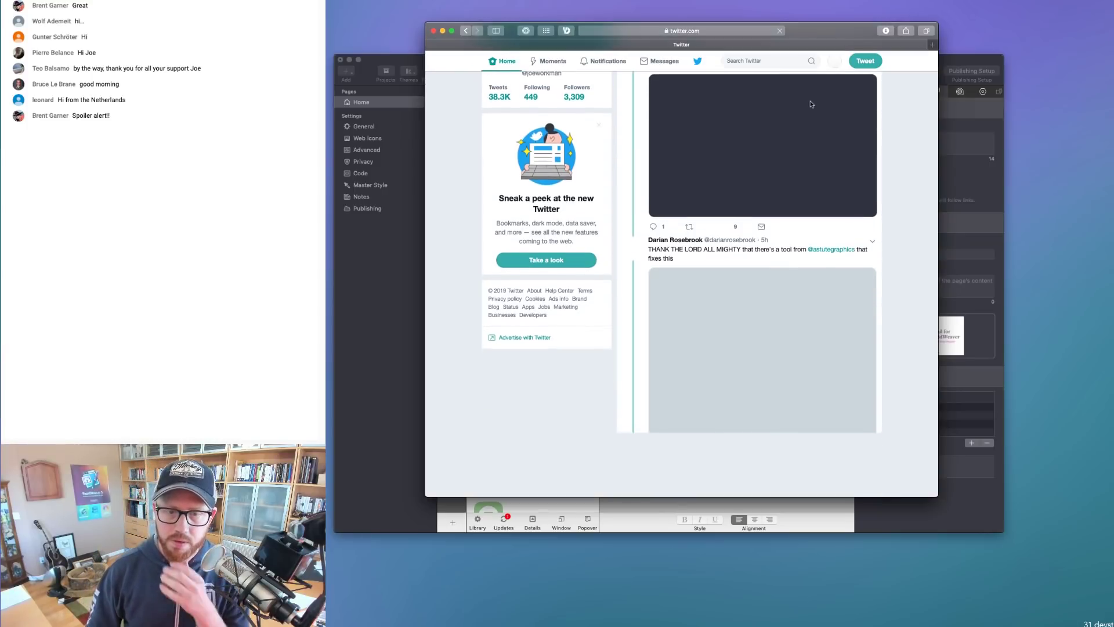
scroll(813, 139, "down", 8)
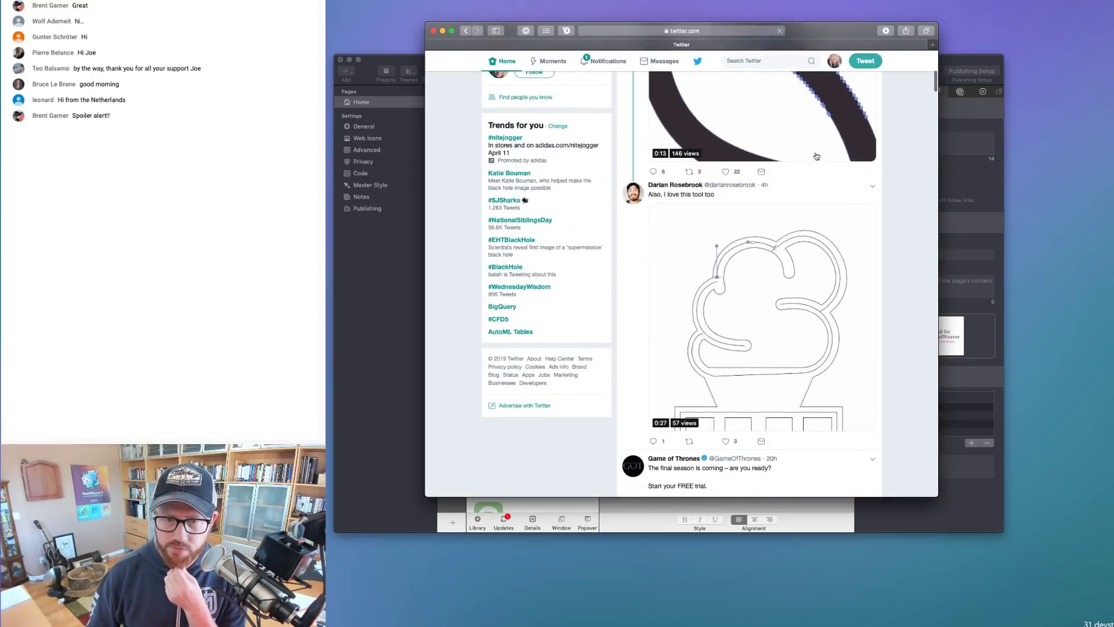
scroll(816, 156, "down", 15)
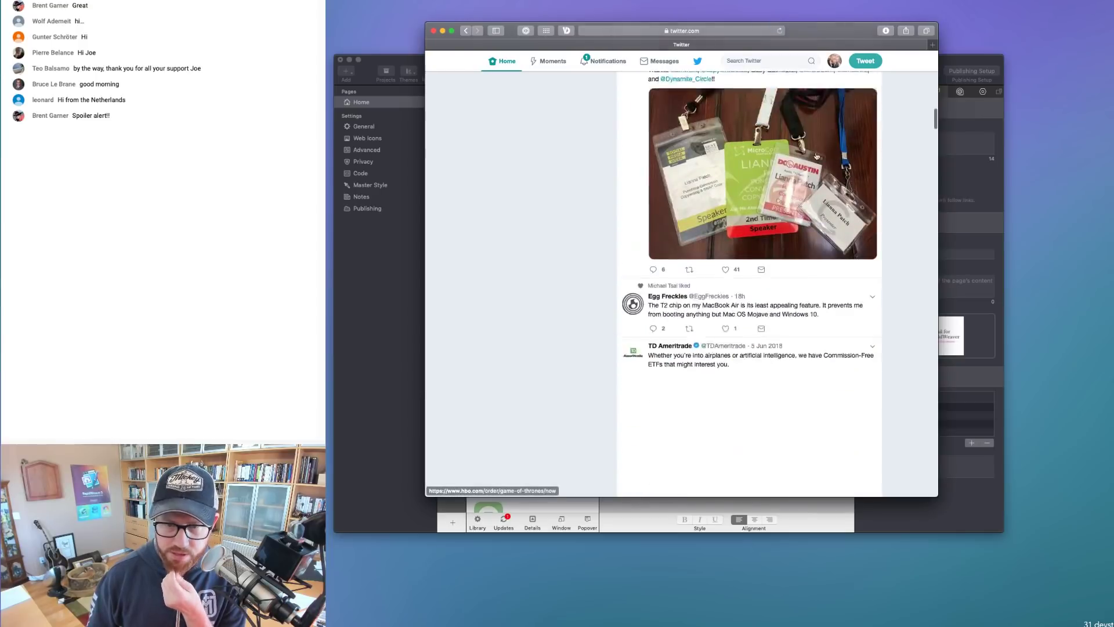
scroll(817, 156, "down", 8)
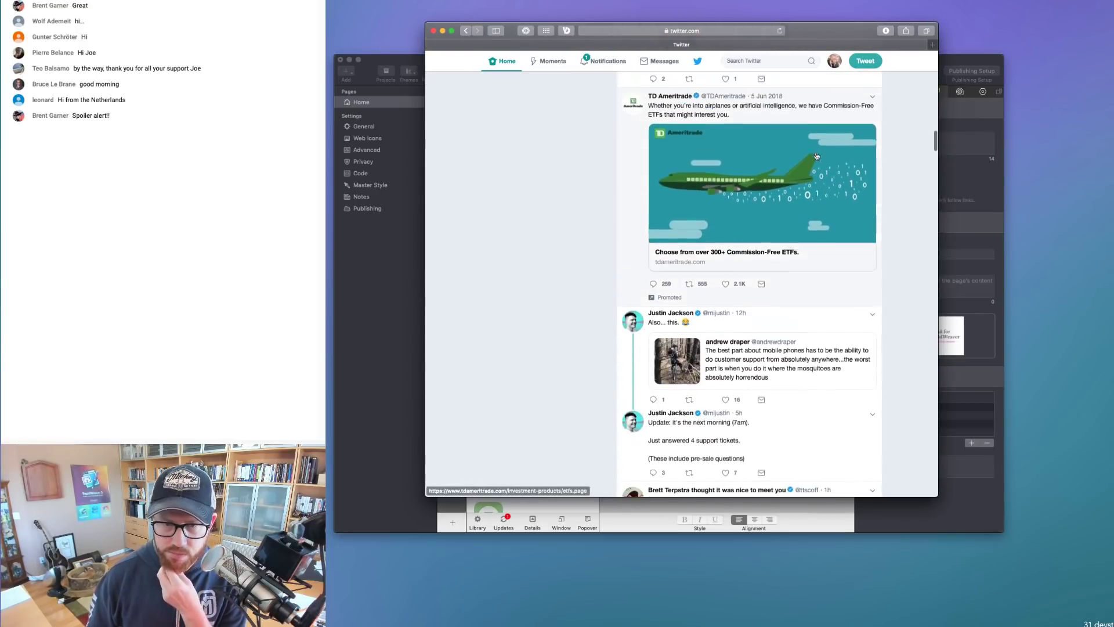
scroll(816, 157, "up", 2)
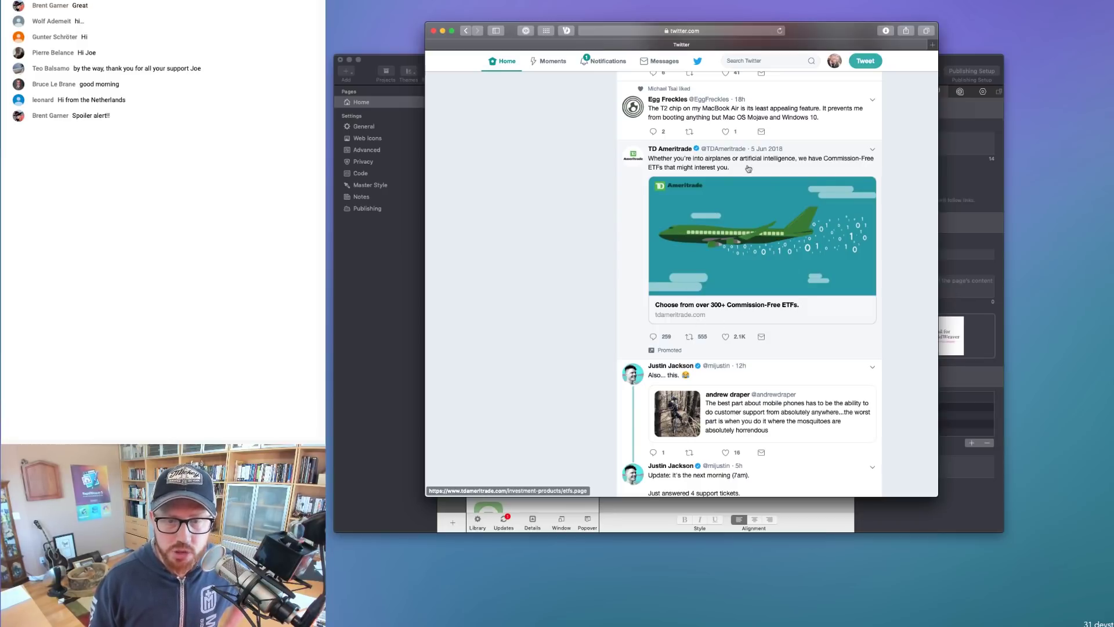
scroll(714, 297, "down", 5)
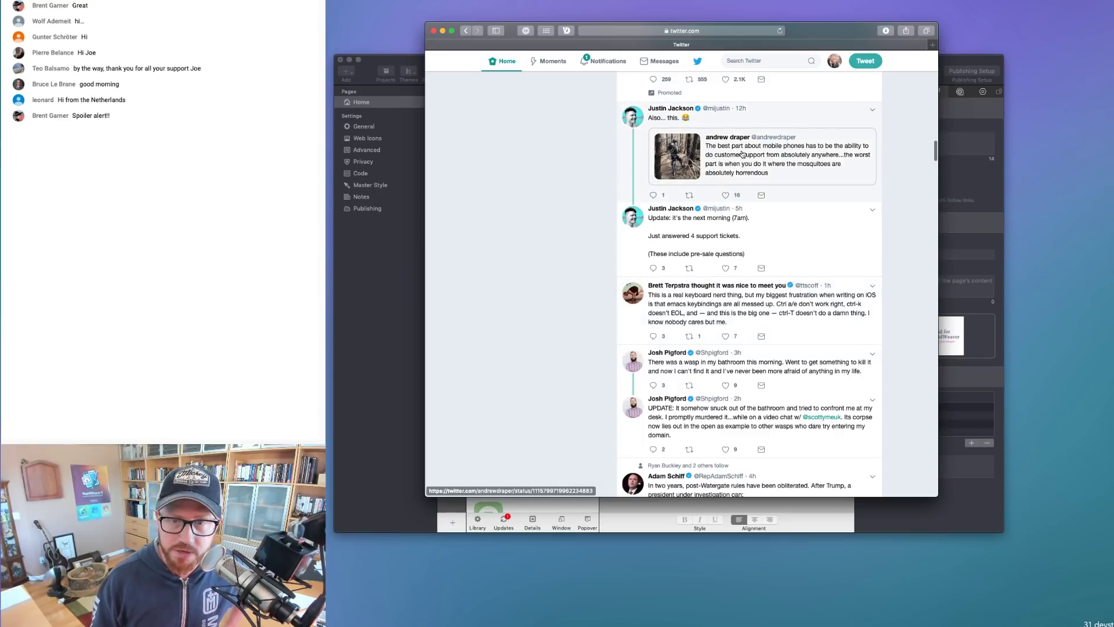
scroll(756, 155, "down", 1)
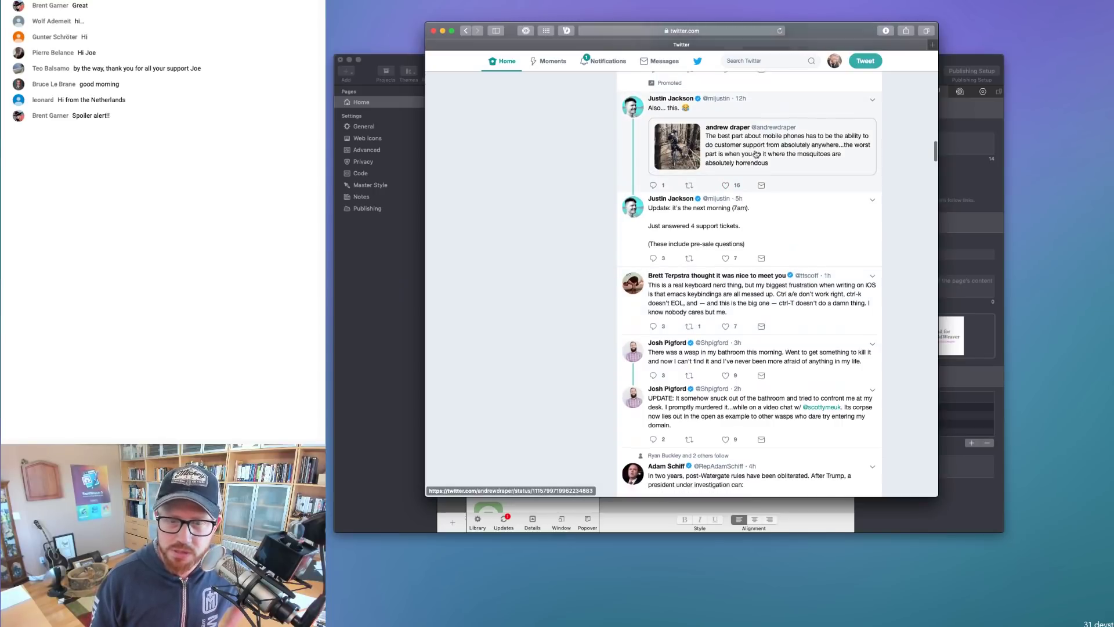
scroll(756, 154, "down", 10)
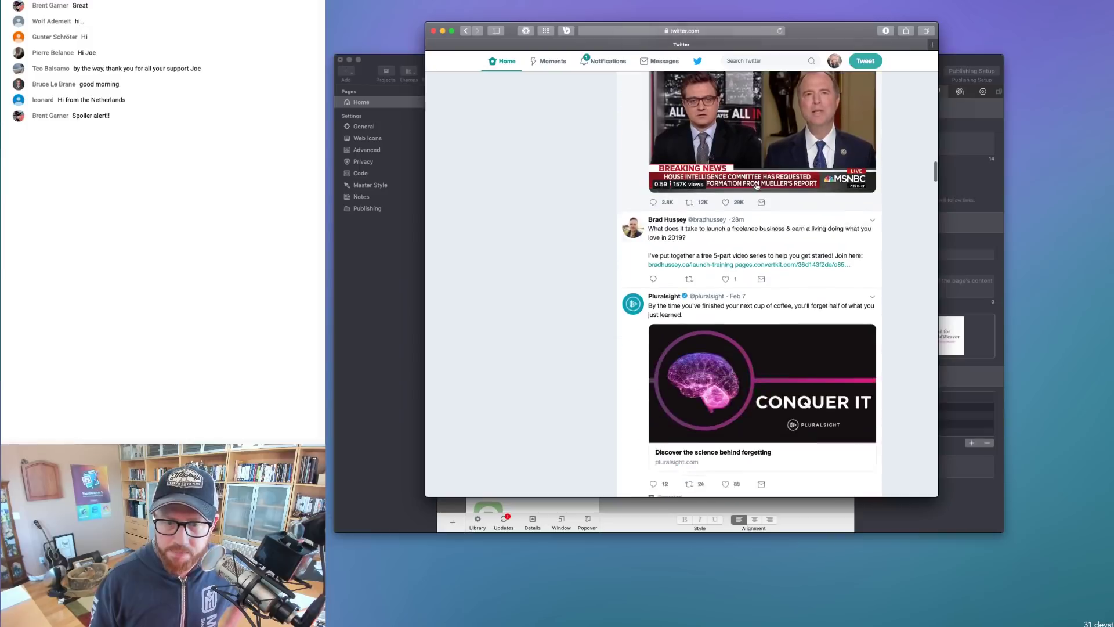
scroll(748, 187, "down", 4)
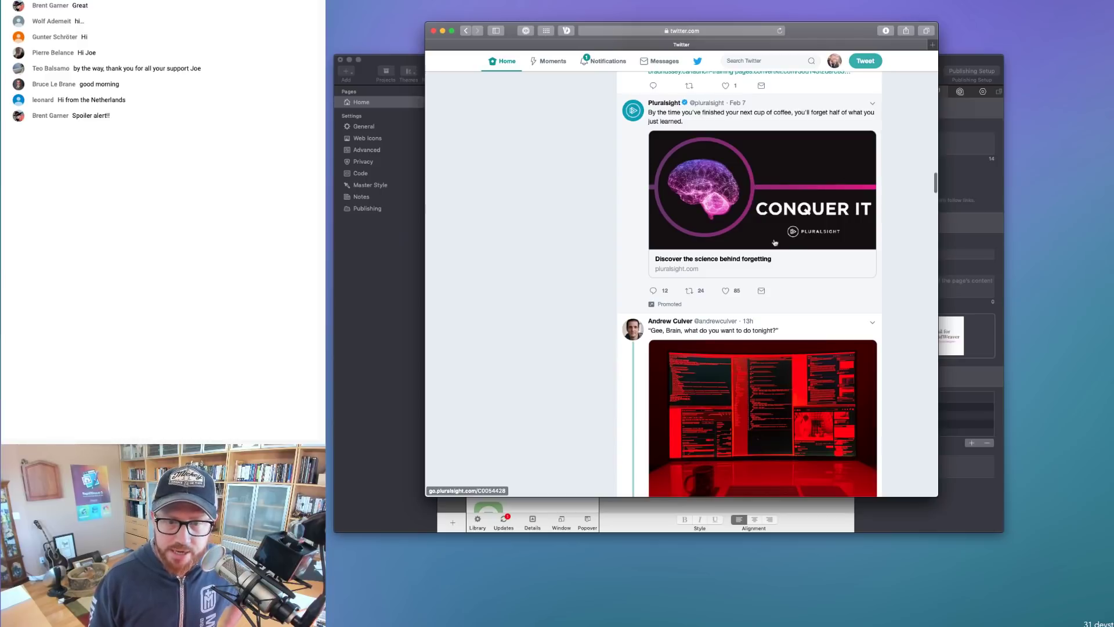
scroll(740, 281, "down", 8)
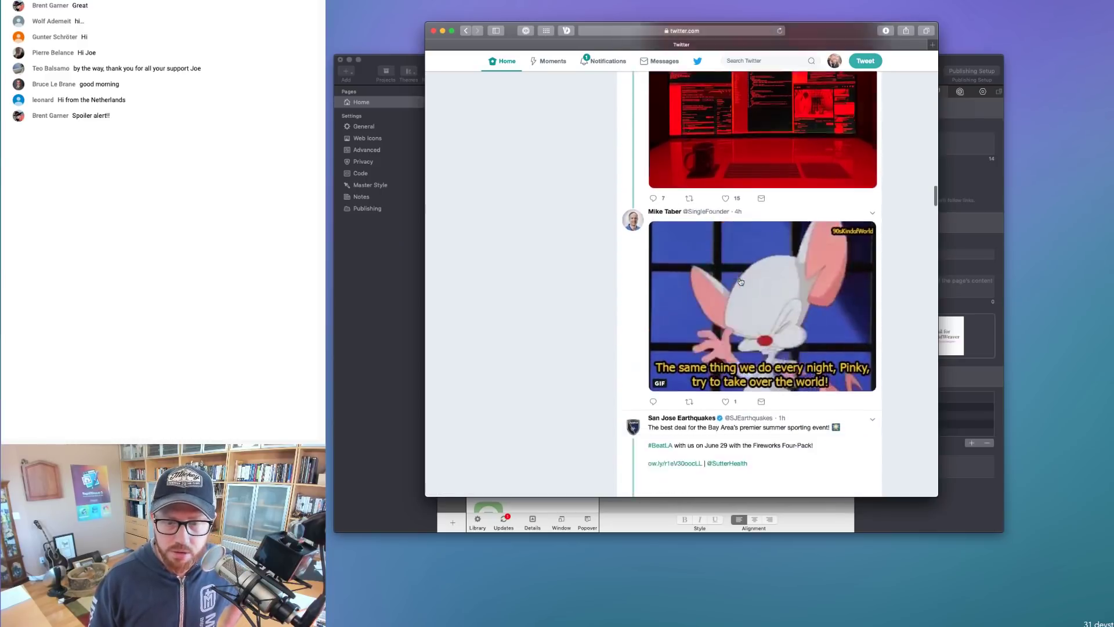
scroll(740, 282, "down", 12)
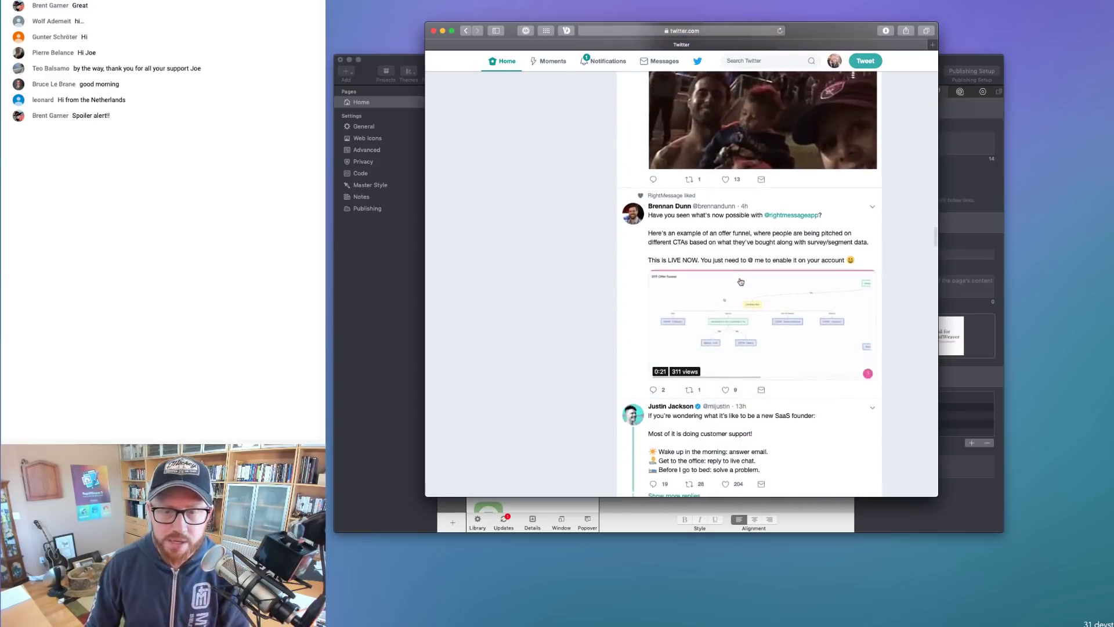
scroll(741, 281, "down", 6)
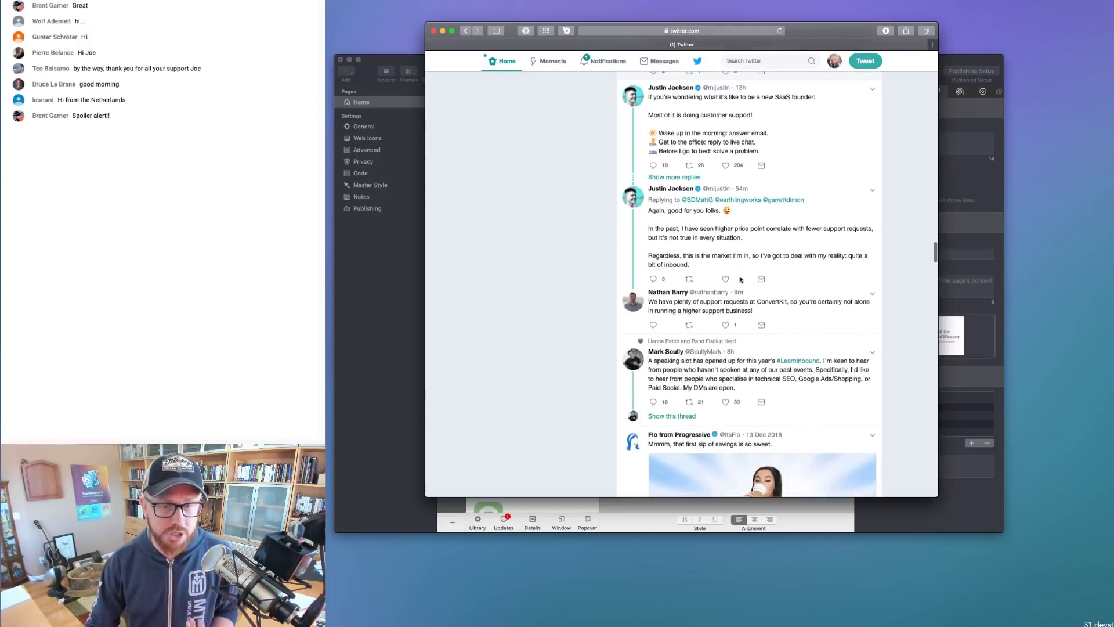
scroll(740, 280, "down", 5)
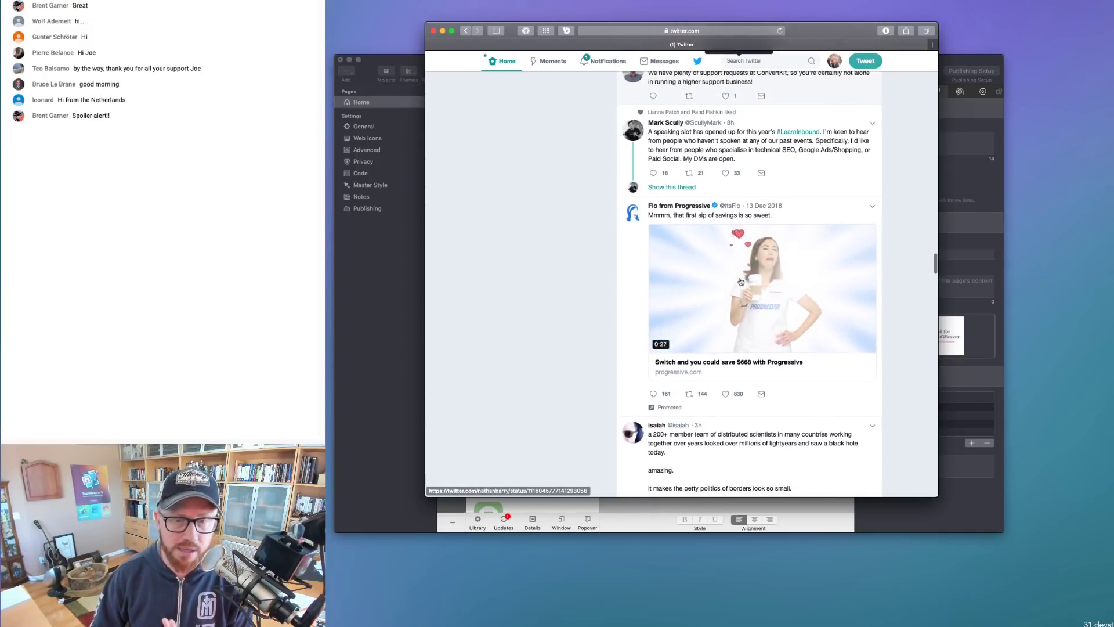
Look further through the Twitter feed for link cards with a title, description and site address, such as Ship by Product Hunt
scroll(741, 282, "down", 5)
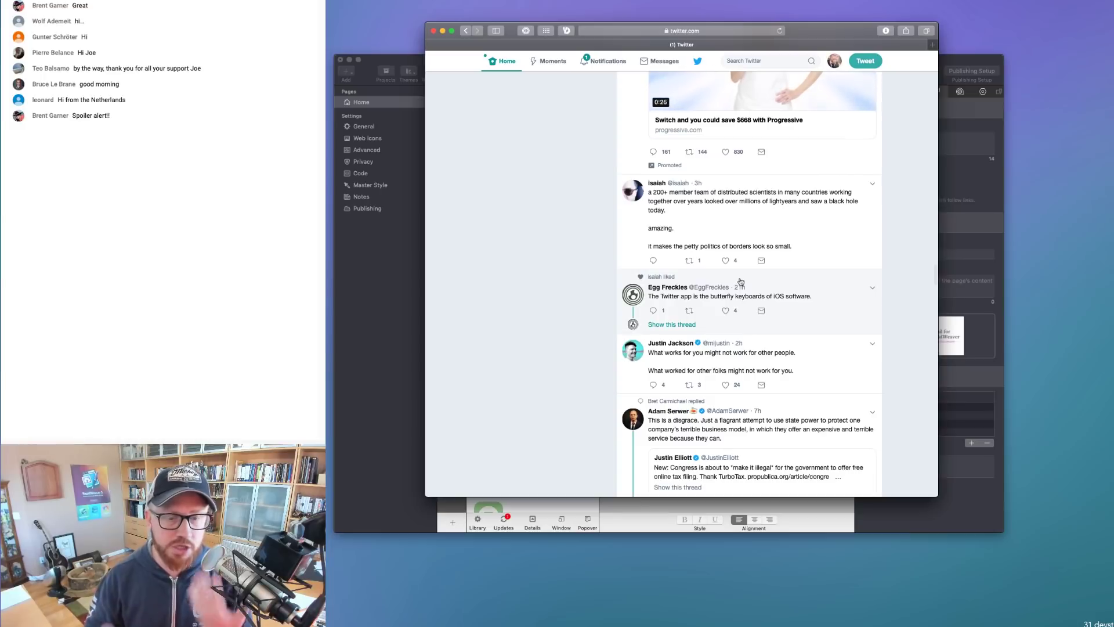
scroll(741, 281, "down", 12)
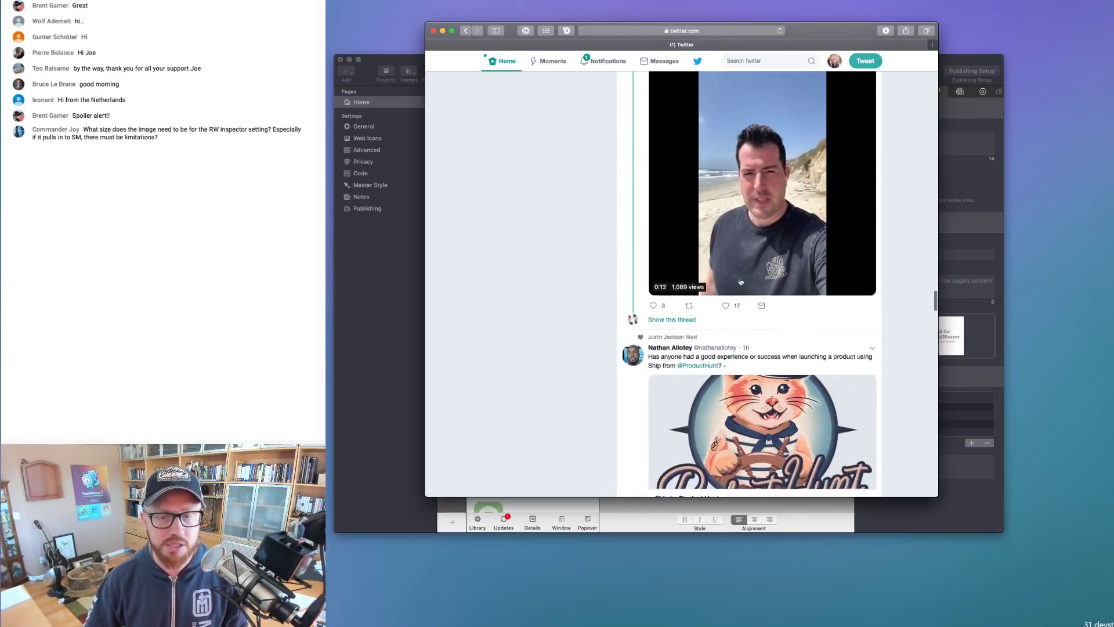
scroll(741, 281, "down", 5)
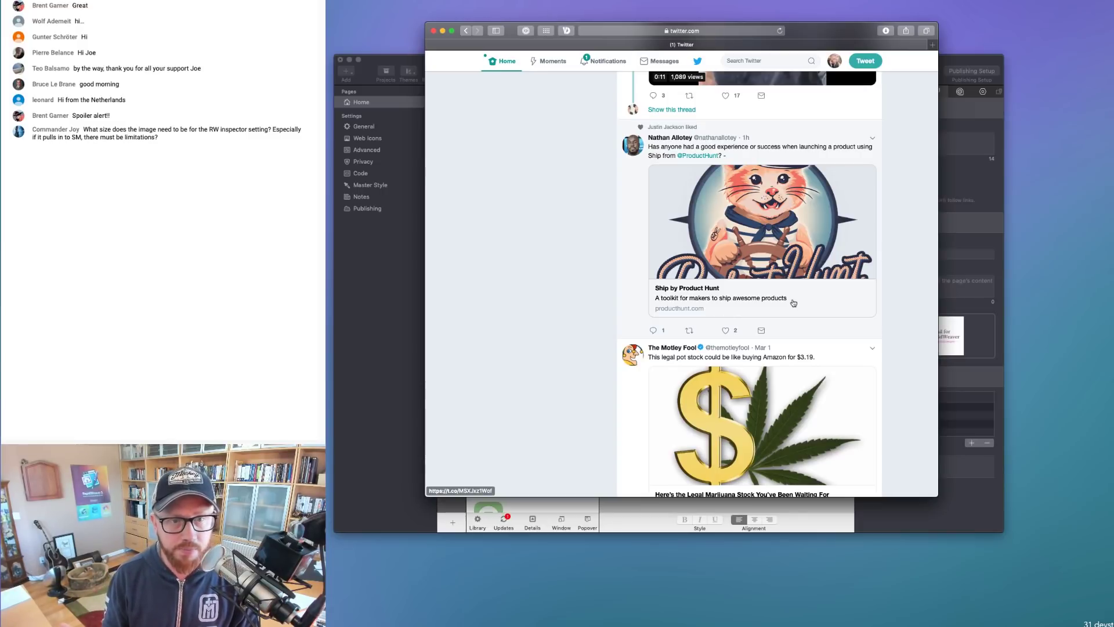
scroll(793, 303, "down", 5)
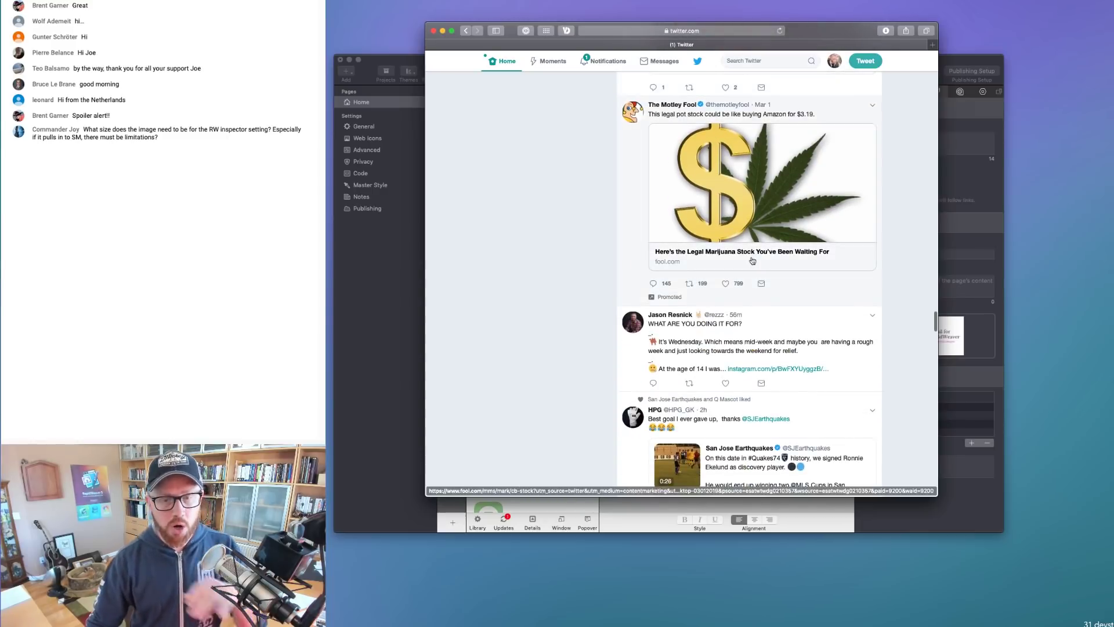
scroll(753, 262, "up", 8)
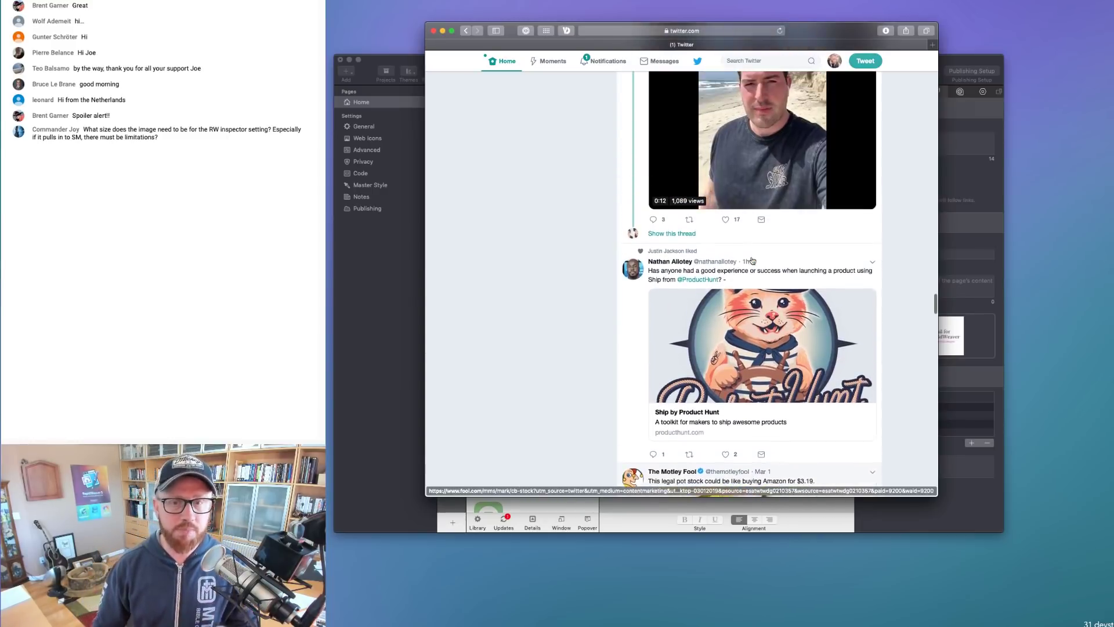
scroll(753, 261, "down", 3)
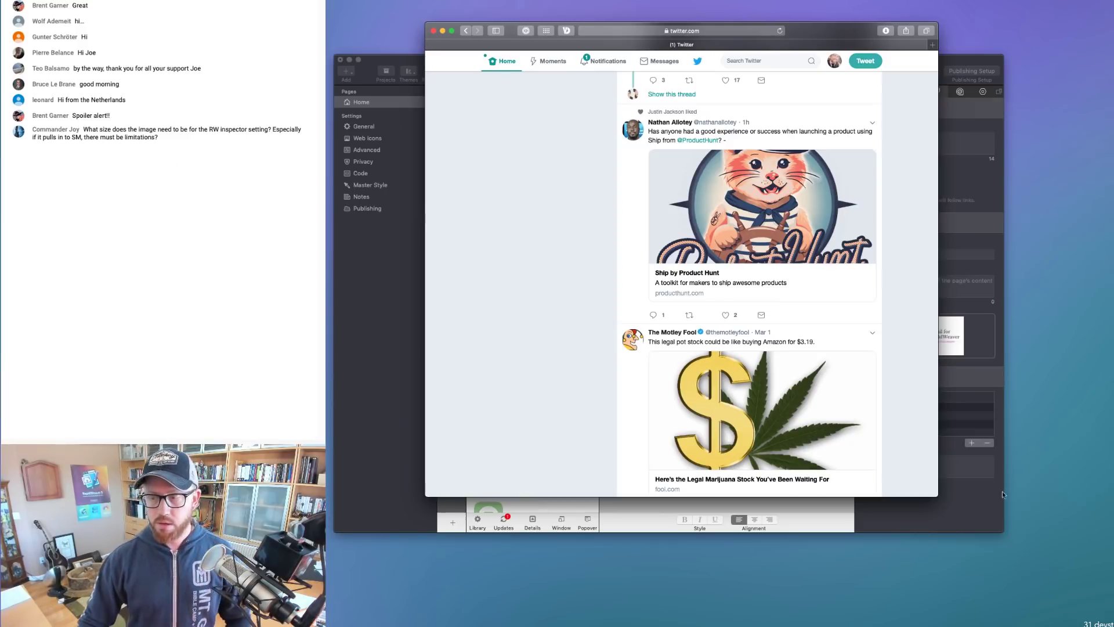
Close the Twitter browser window, reposition the RapidWeaver project window and focus the Home page's meta description
left_click(433, 32)
left_click_drag(818, 64, 804, 63)
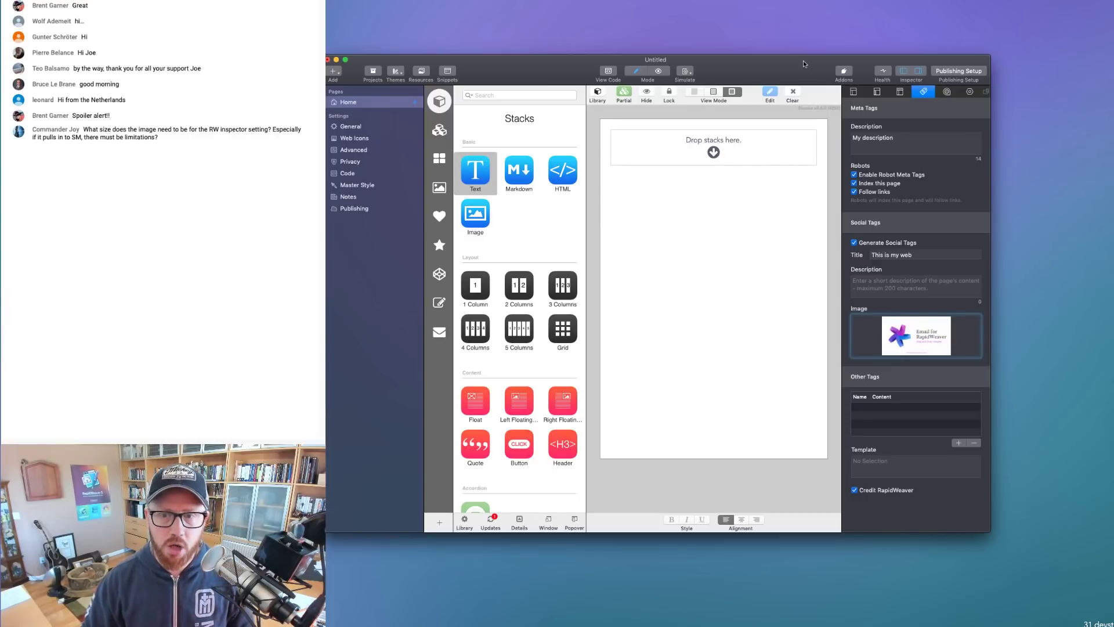
left_click(908, 150)
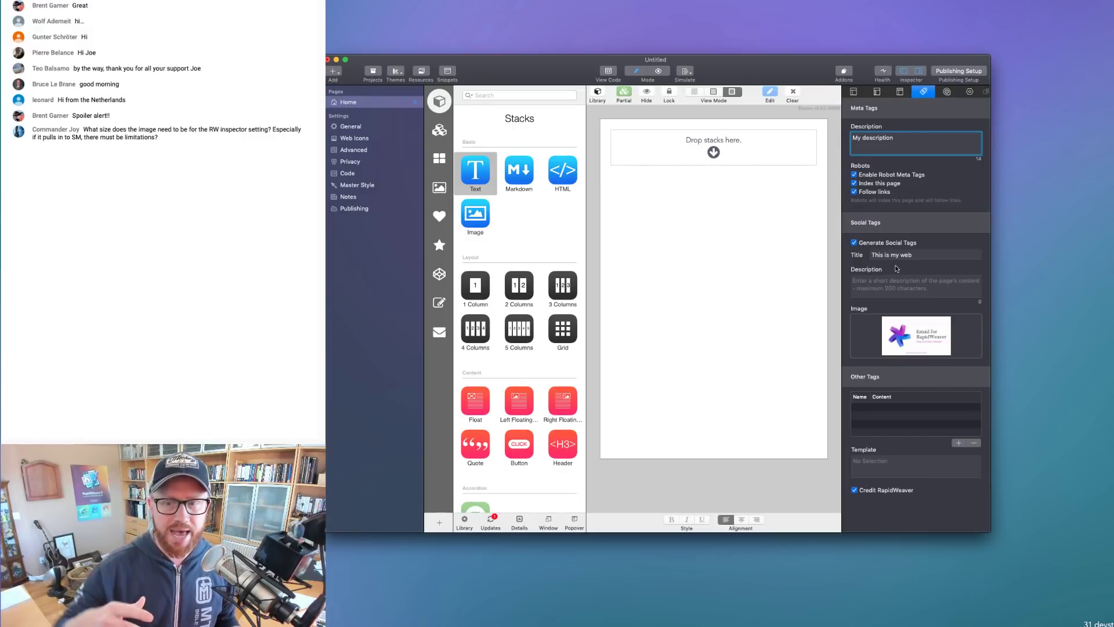
Check the site-wide meta tags under Code and the General site settings, and return to the Home page
left_click(349, 173)
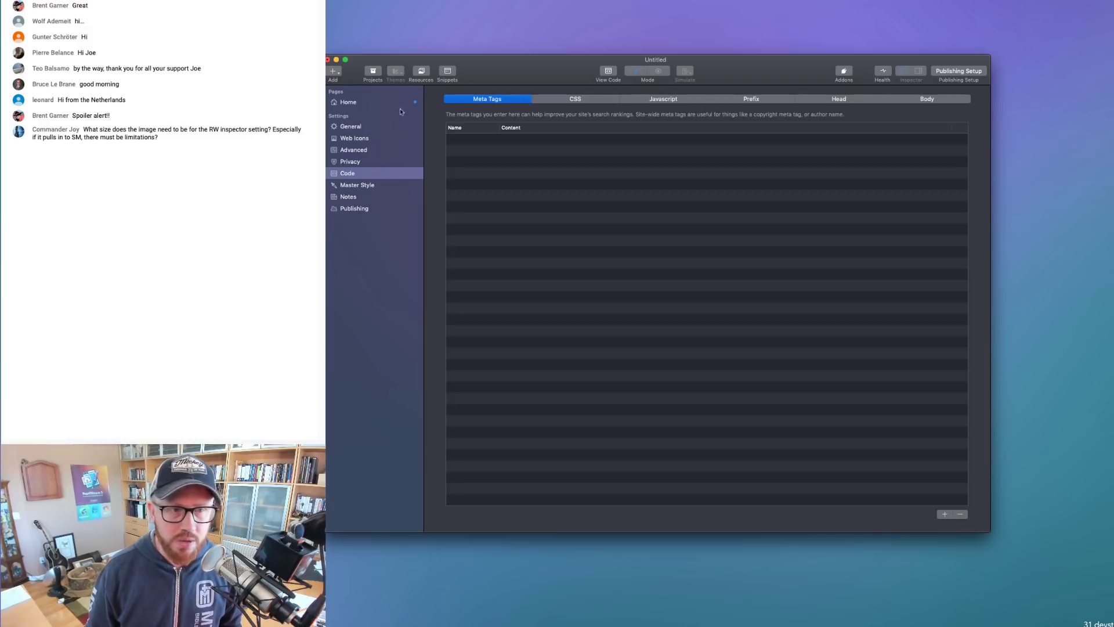
left_click(351, 127)
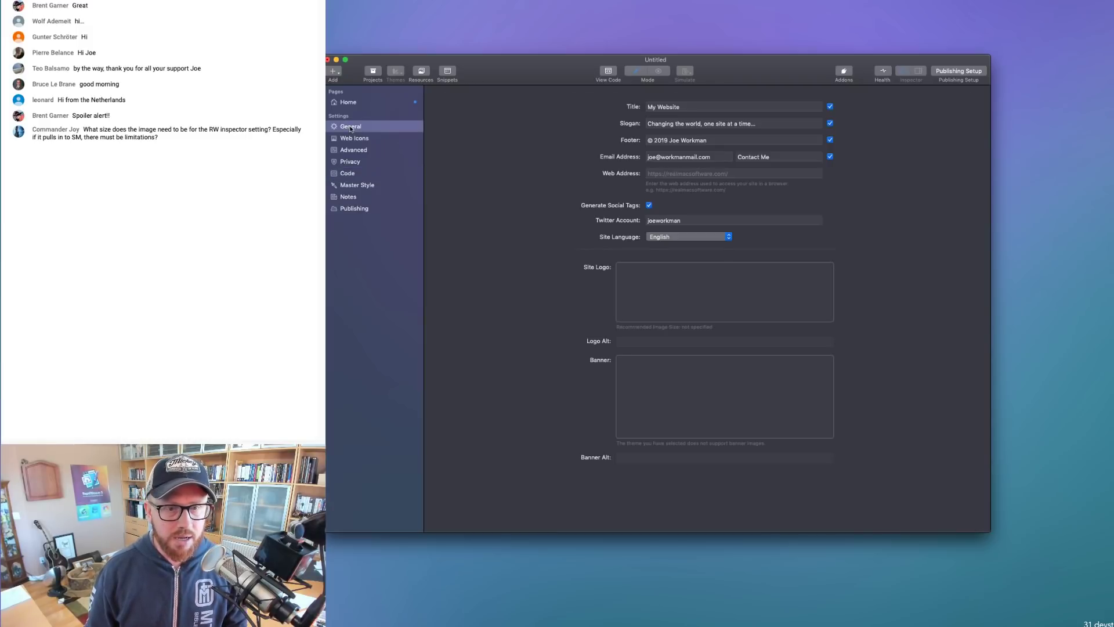
left_click(348, 102)
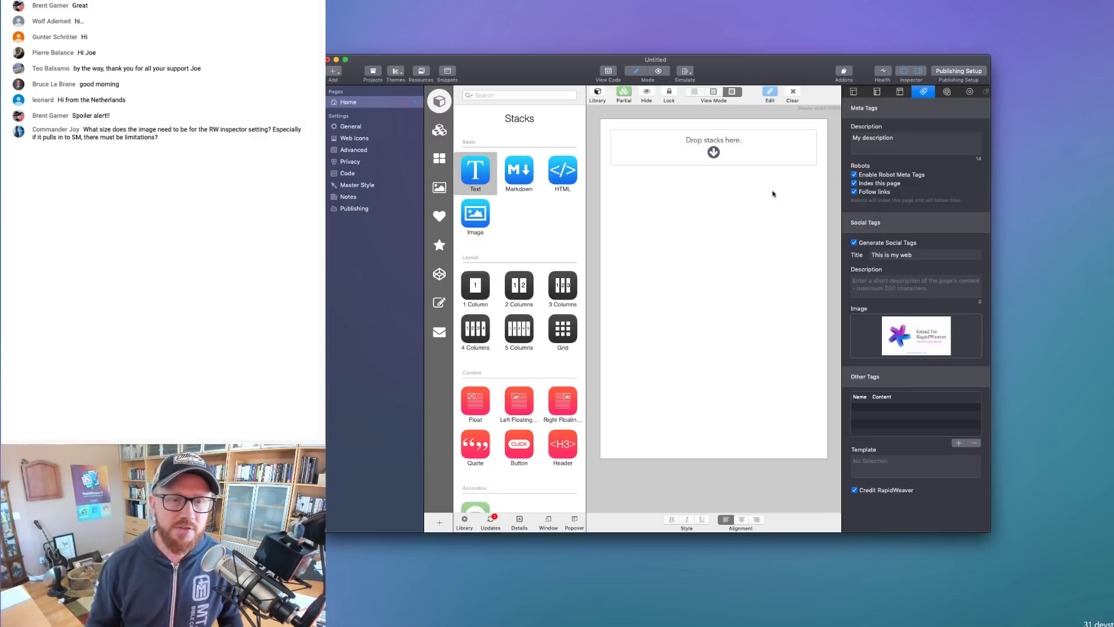
Compare the Home page's social image and title with the site title and banner in the General settings
left_click(872, 332)
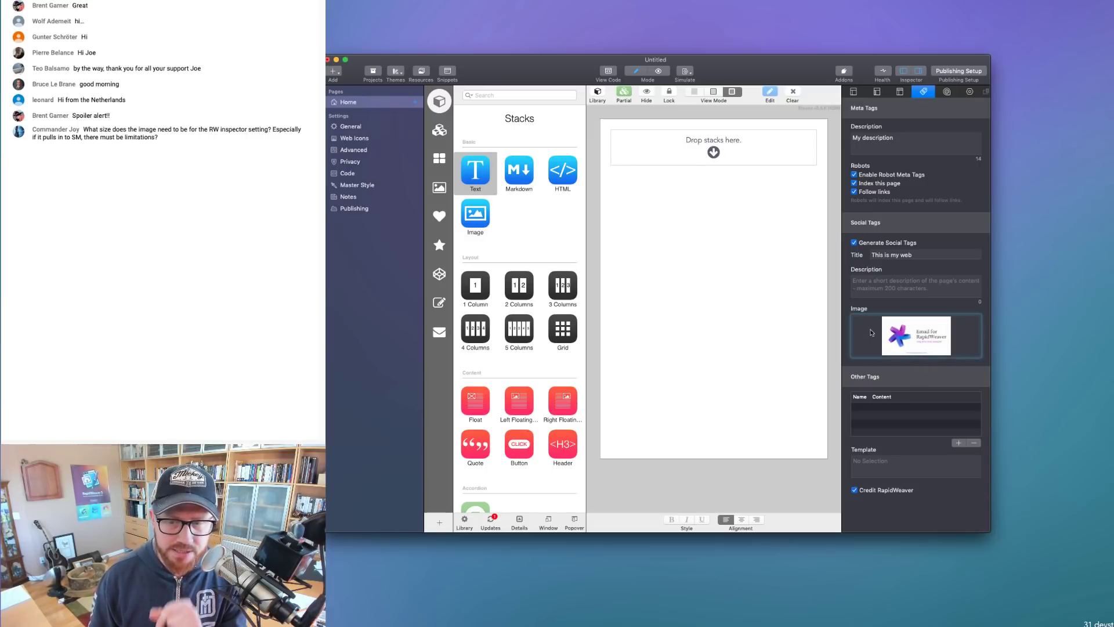
left_click(902, 257)
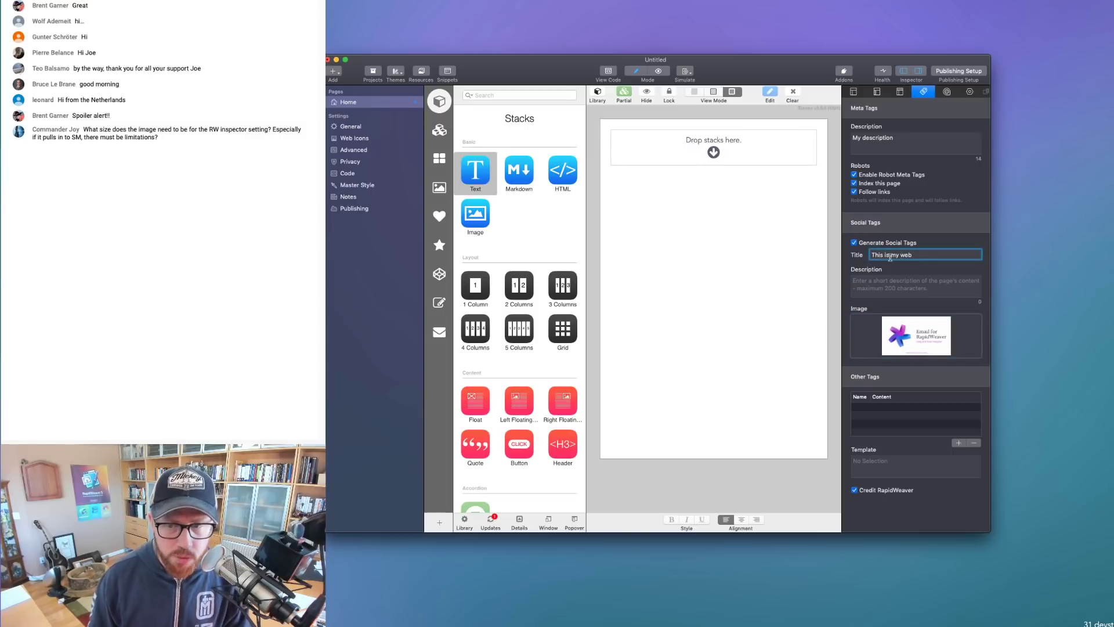
left_click(352, 127)
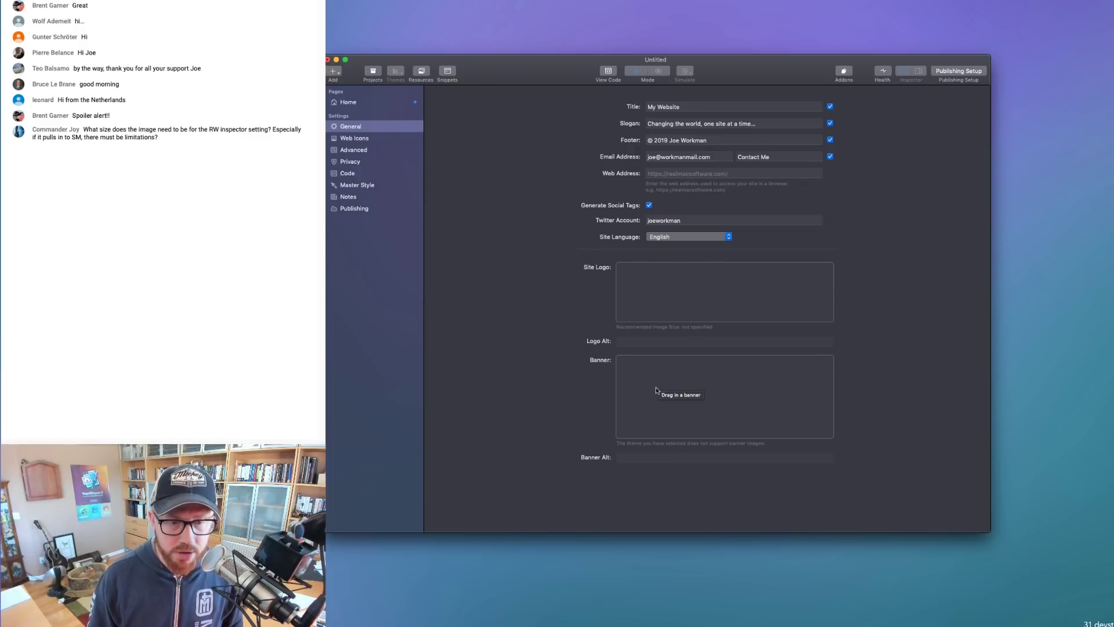
double_click(681, 106)
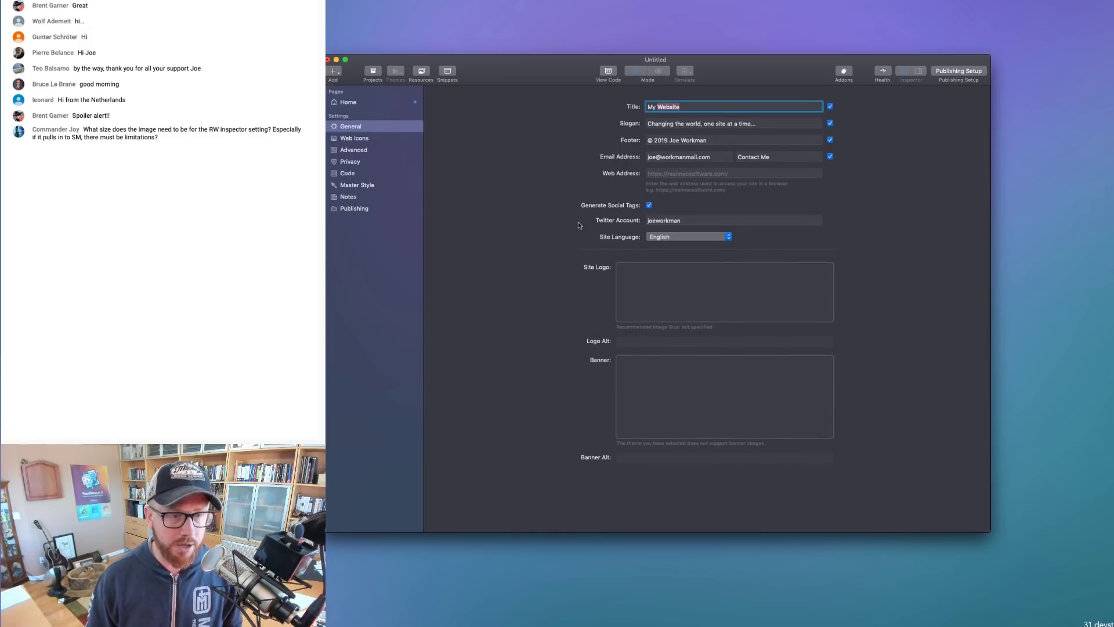
left_click(347, 102)
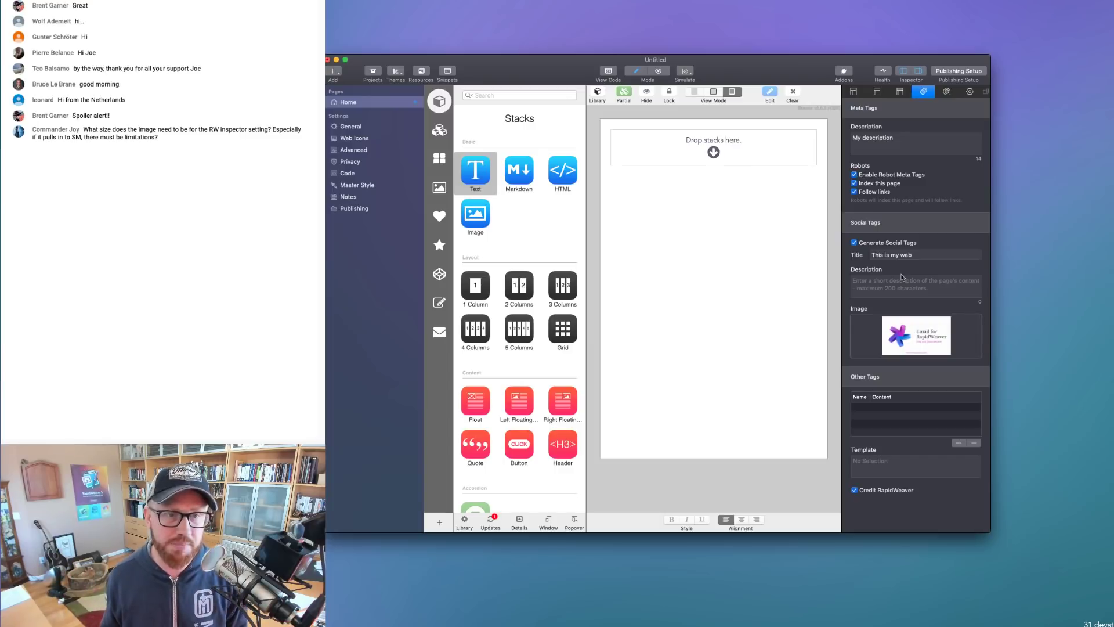
Review the Home page's meta description text and the Browser Title field in its general page settings
left_click(901, 140)
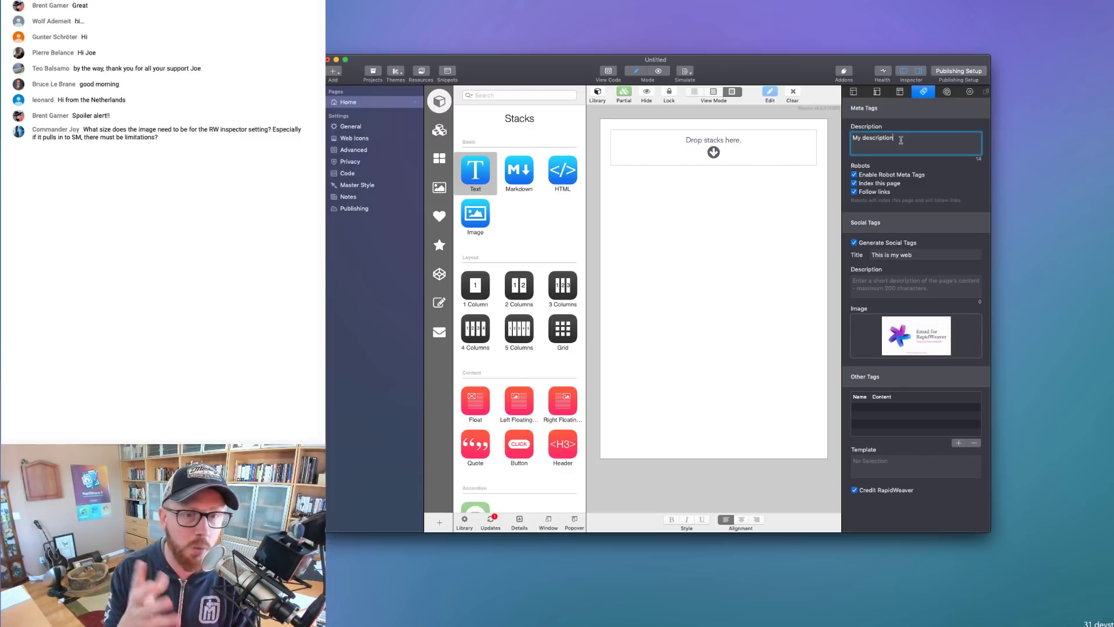
left_click_drag(900, 140, 834, 136)
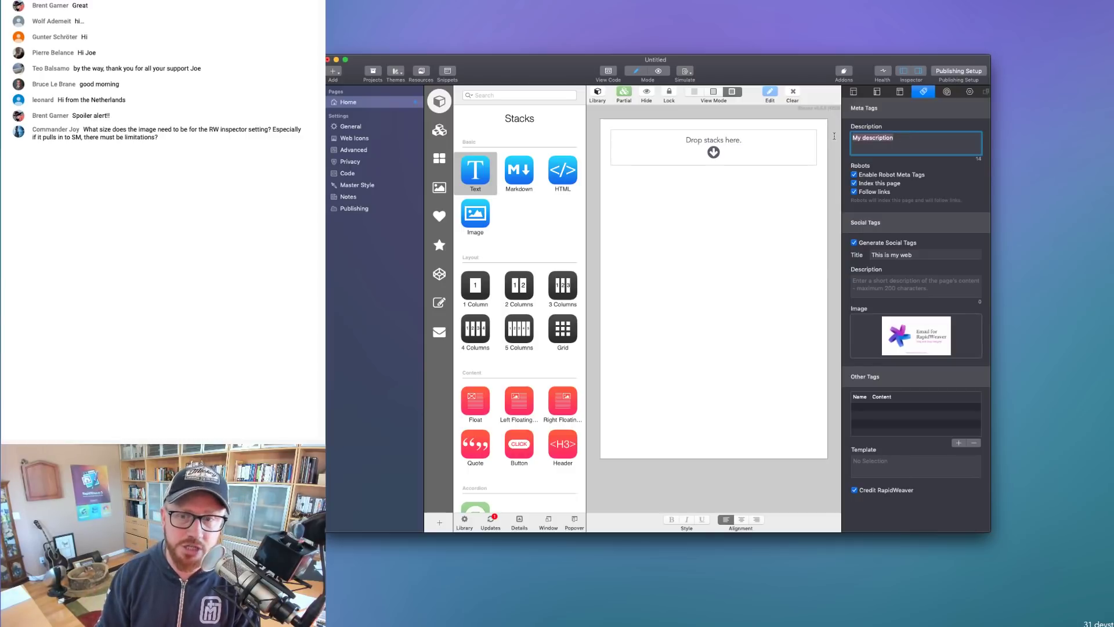
left_click(853, 91)
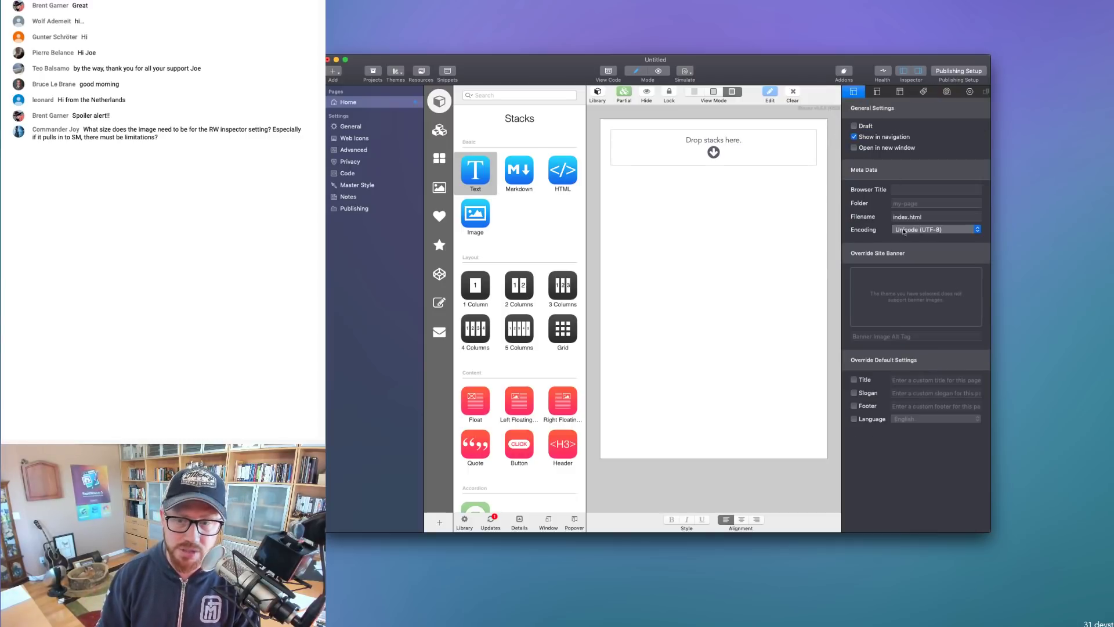
left_click(916, 190)
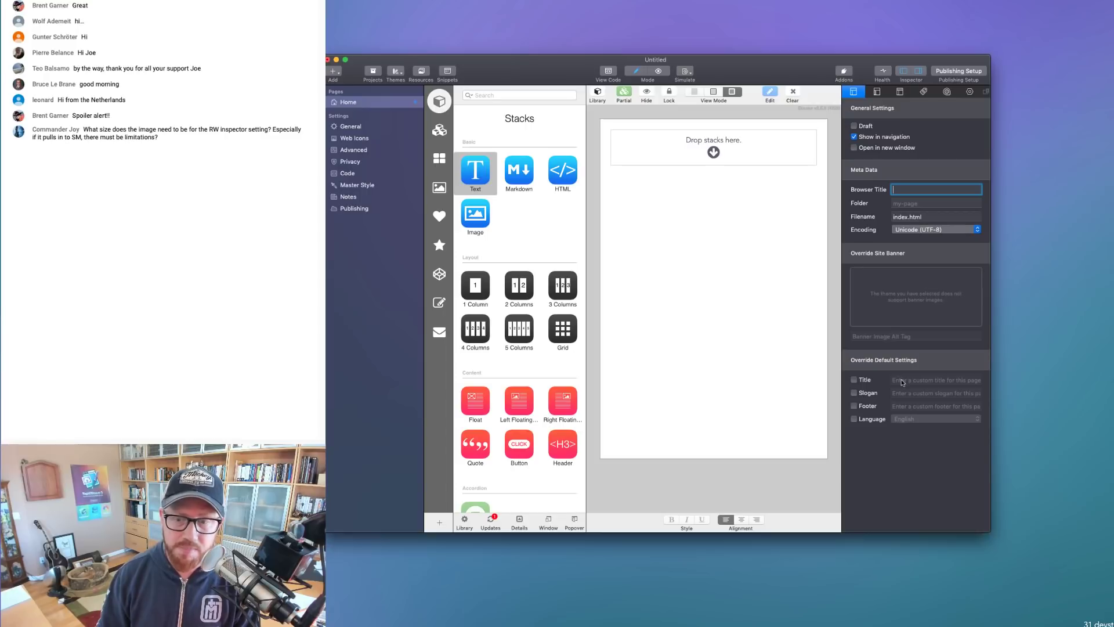
Return to the Home page's meta tags and review the meta description, social title and social description fields
left_click(924, 92)
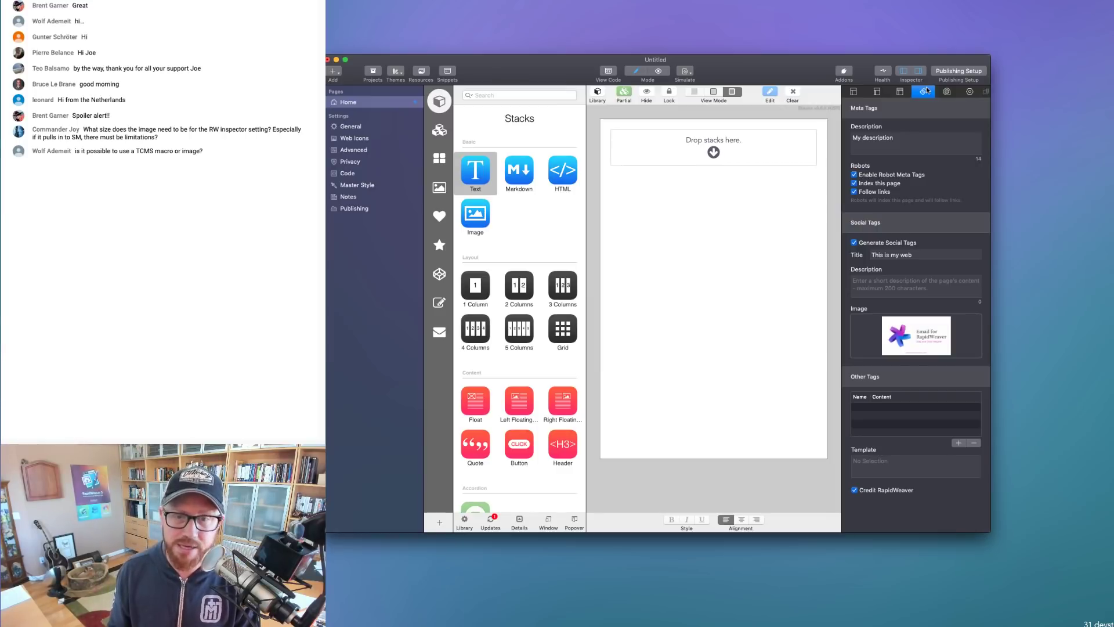
left_click_drag(910, 143, 868, 144)
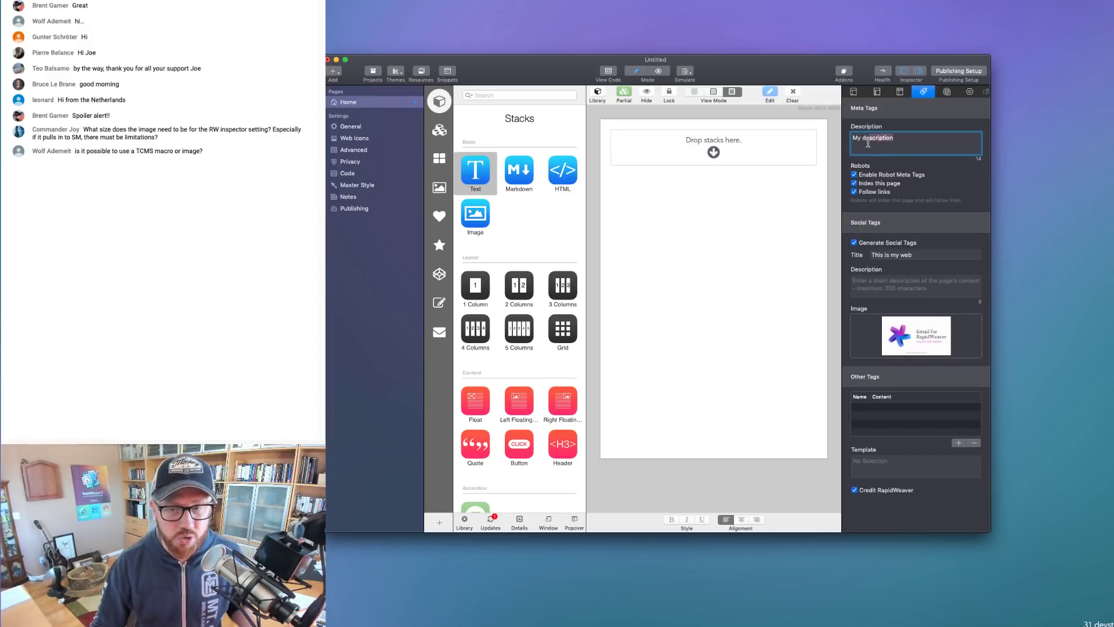
left_click(921, 257)
left_click(915, 286)
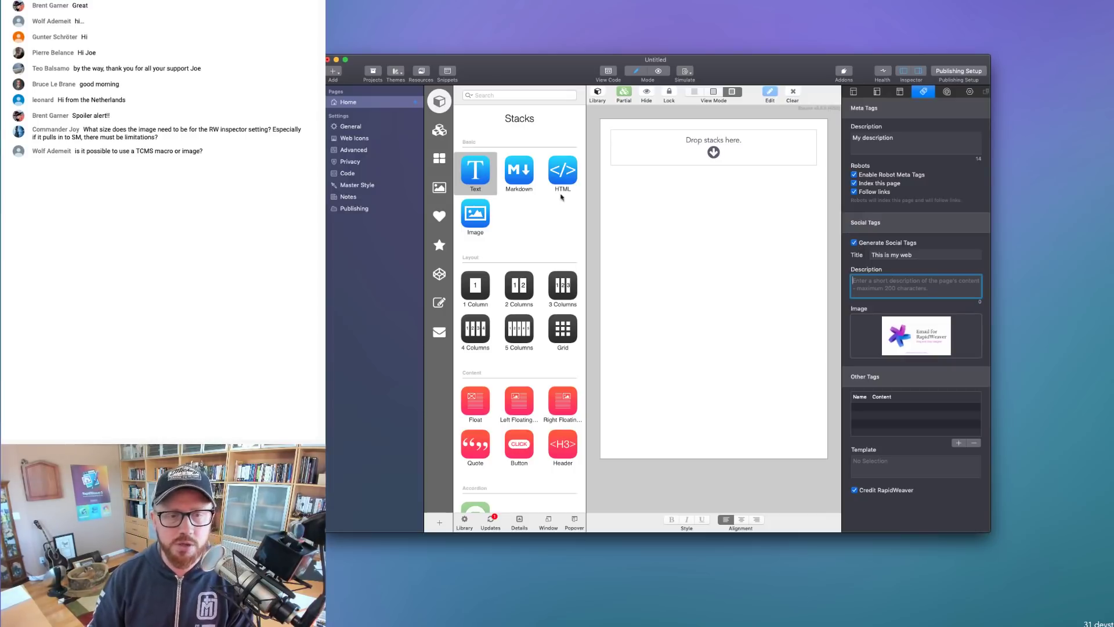
Add Foundation's SEO Helper stack to the empty Home page and view its Facebook Open Graph tags at full width
left_click(440, 274)
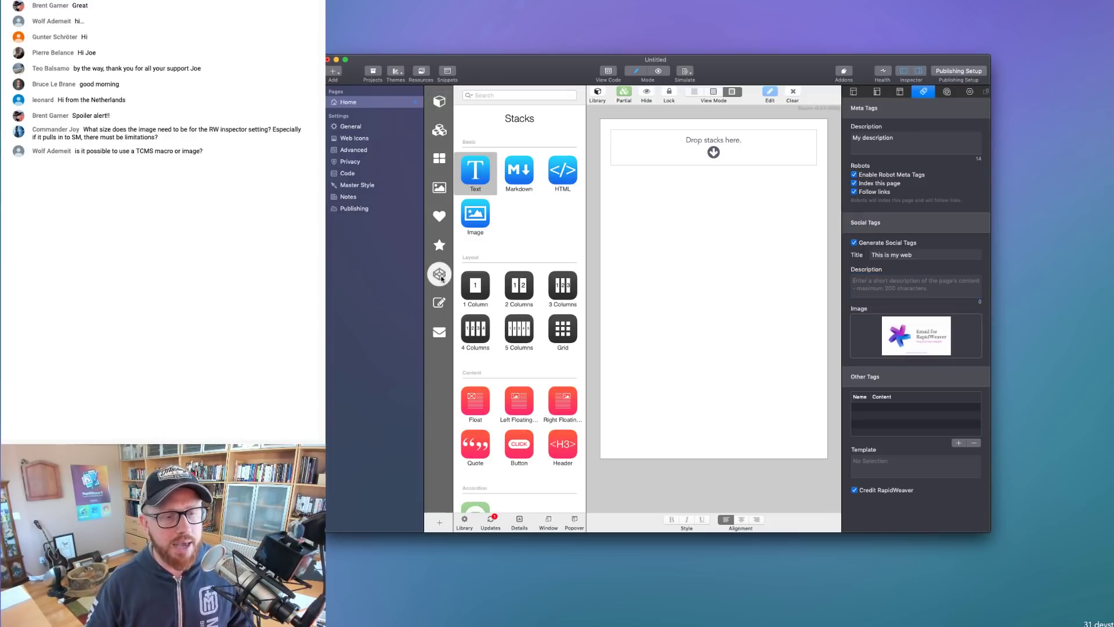
scroll(518, 259, "down", 5)
left_click_drag(518, 259, 688, 169)
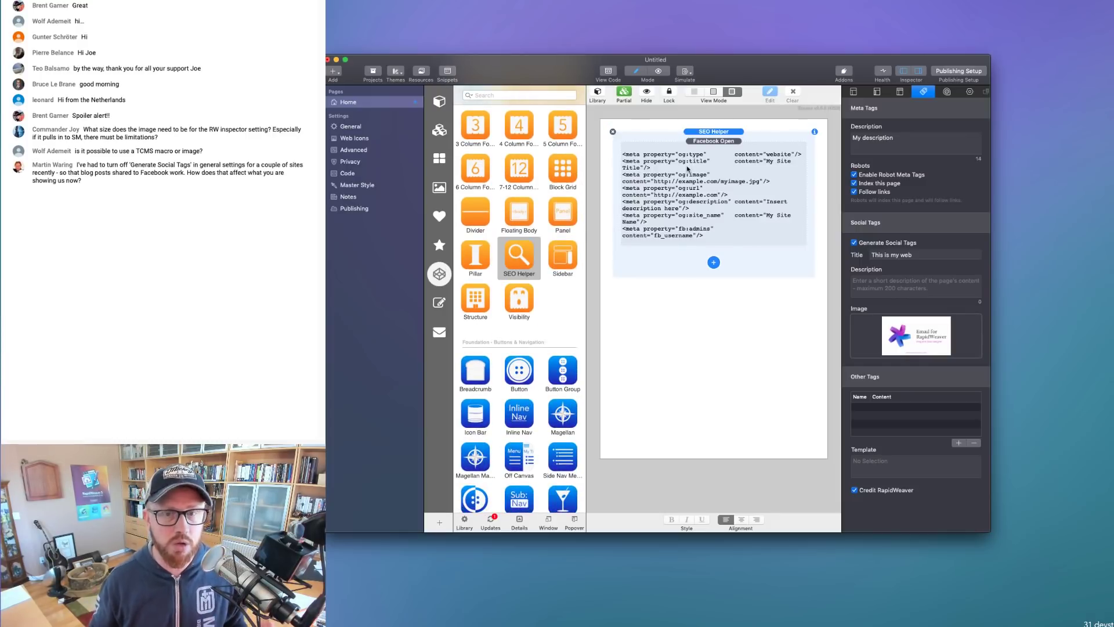
left_click(598, 93)
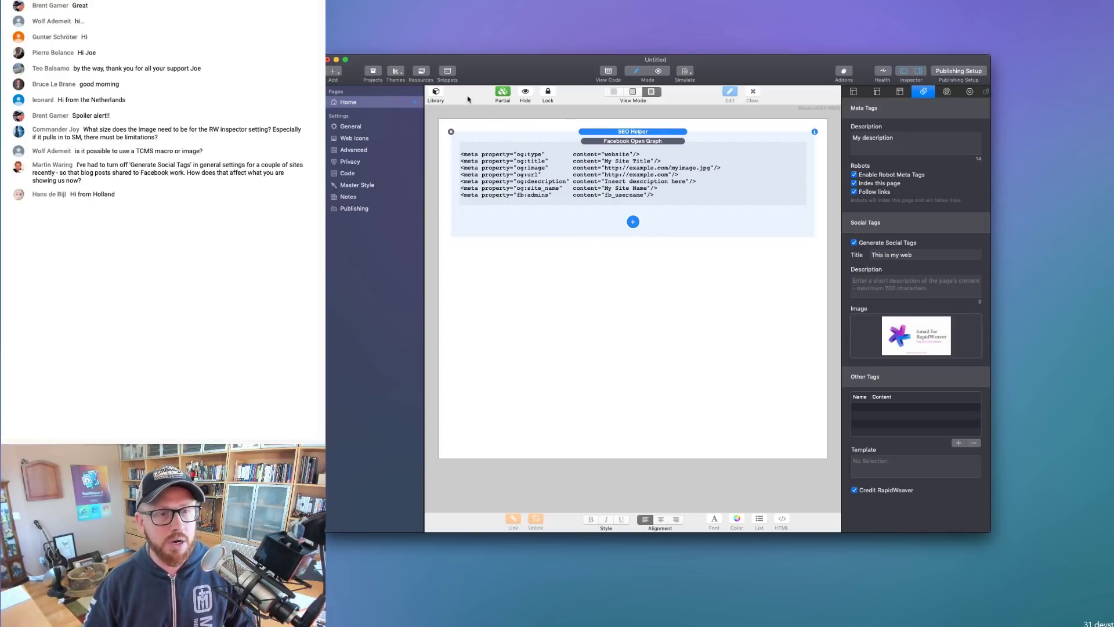
left_click(436, 93)
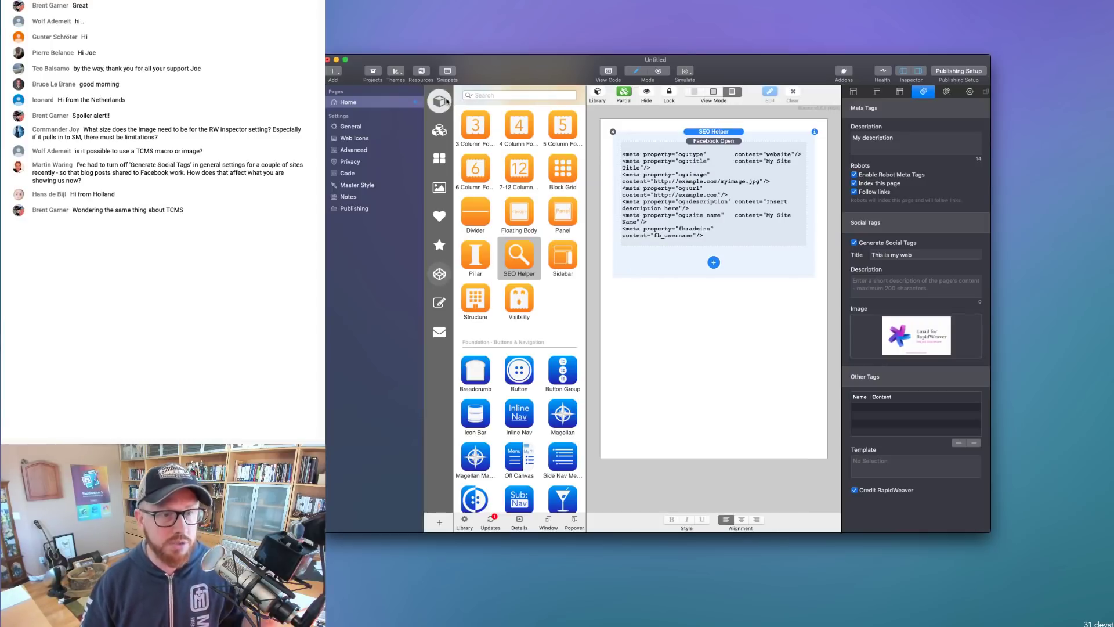
Search the stacks library for "Seo" and add the standalone SEO Helper stack below the Foundation one
left_click(481, 95)
type("Seo")
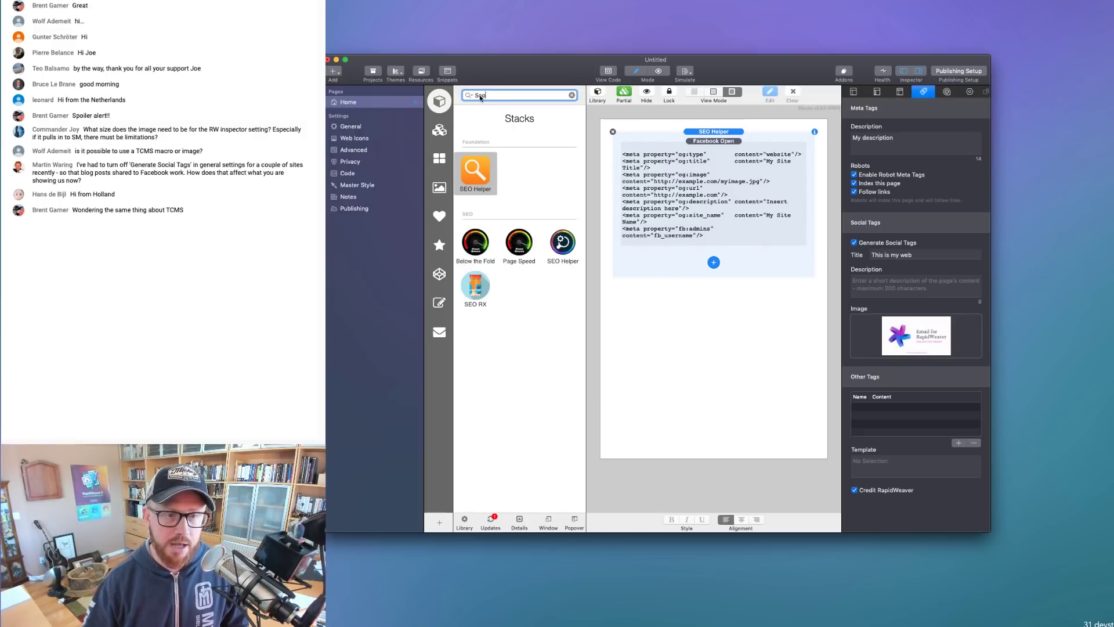
left_click_drag(563, 243, 707, 300)
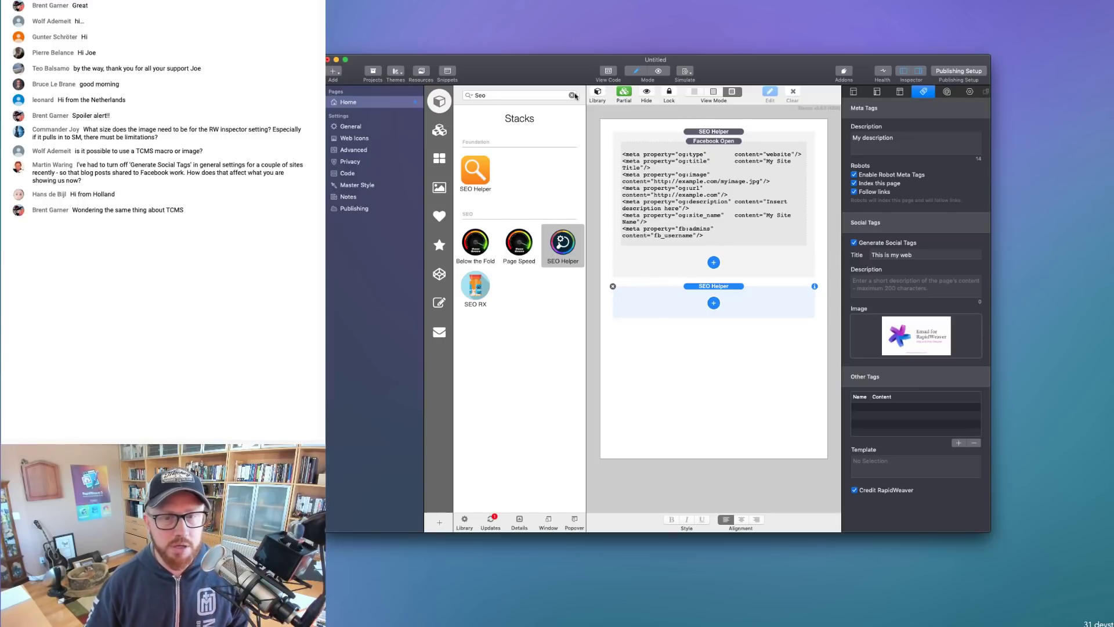
Hide the stacks library and delete the Foundation SEO Helper stack from the Home page
left_click(692, 133)
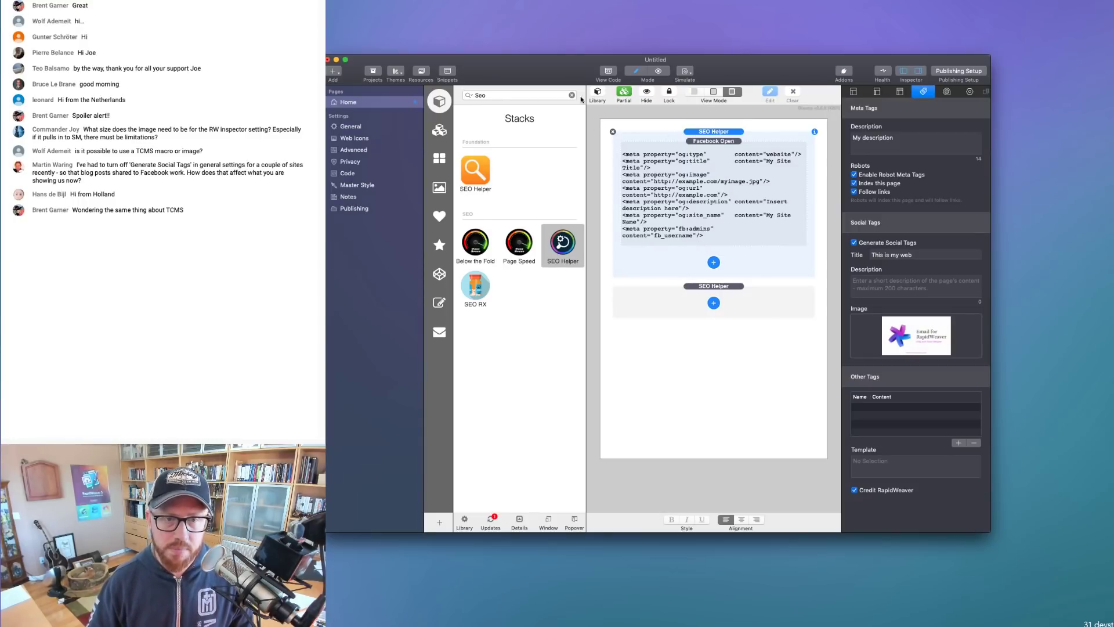
left_click(598, 92)
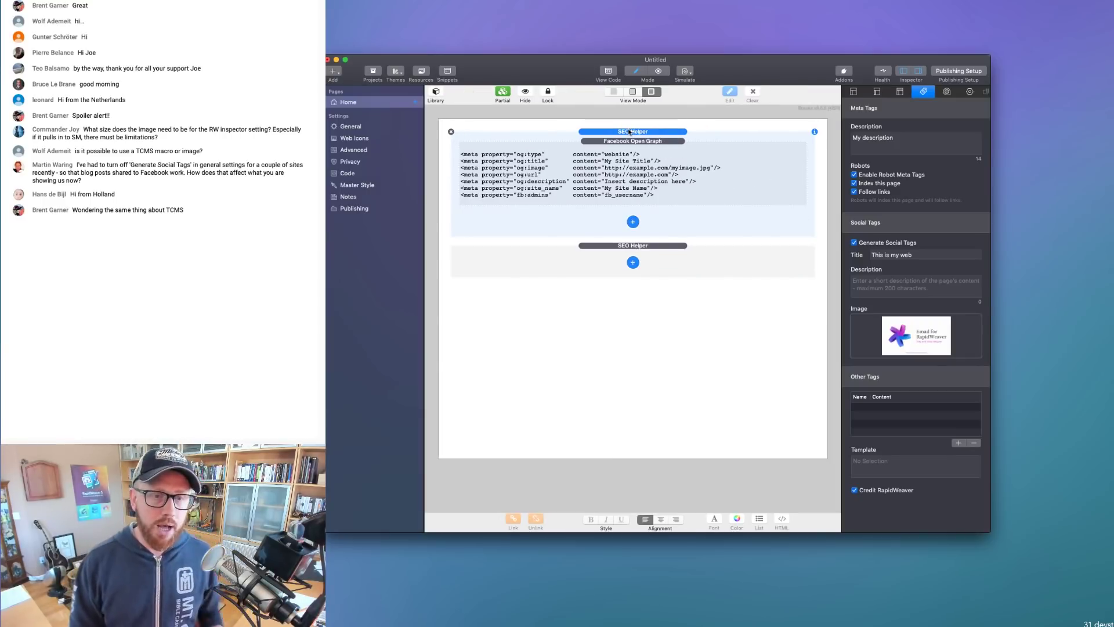
key("Delete")
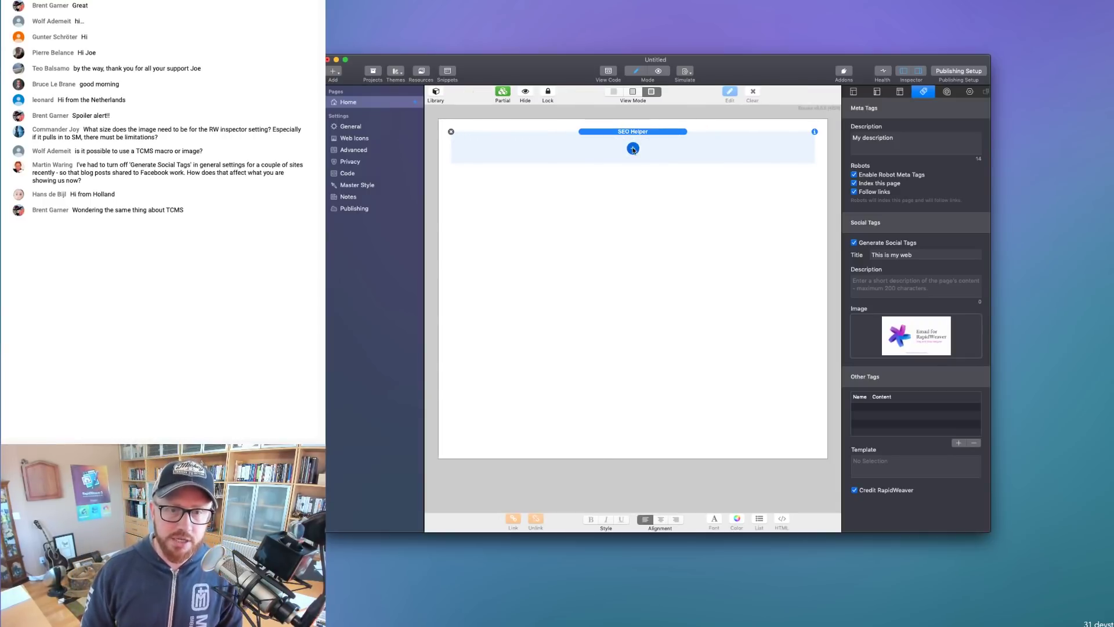
Add a Facebook - Open Graph item to the remaining SEO Helper stack and select the parent stack
left_click(633, 150)
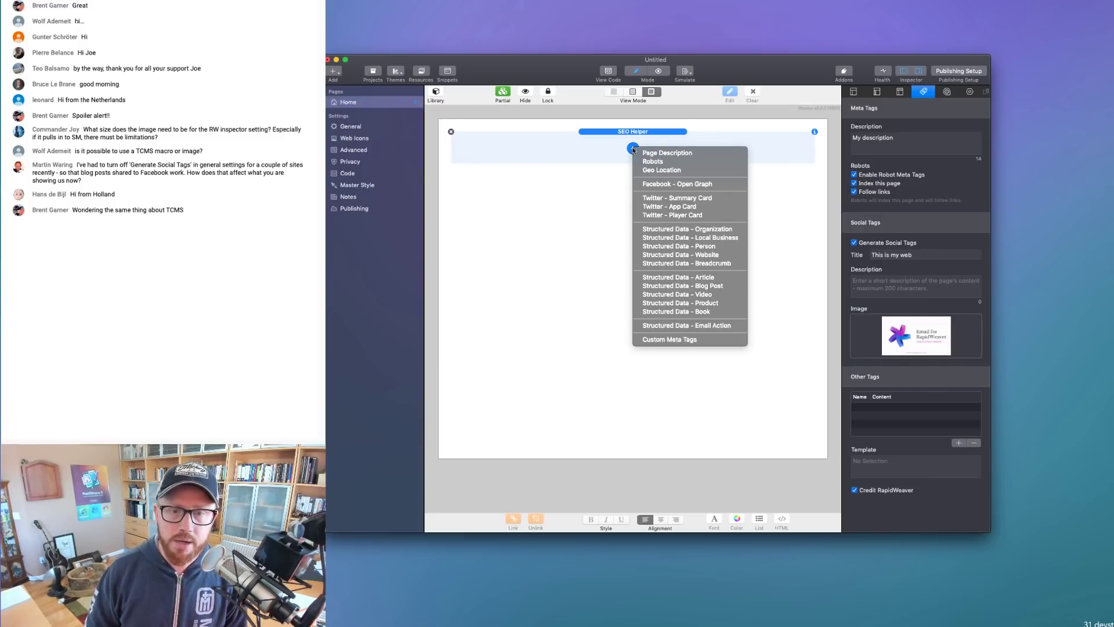
left_click(667, 185)
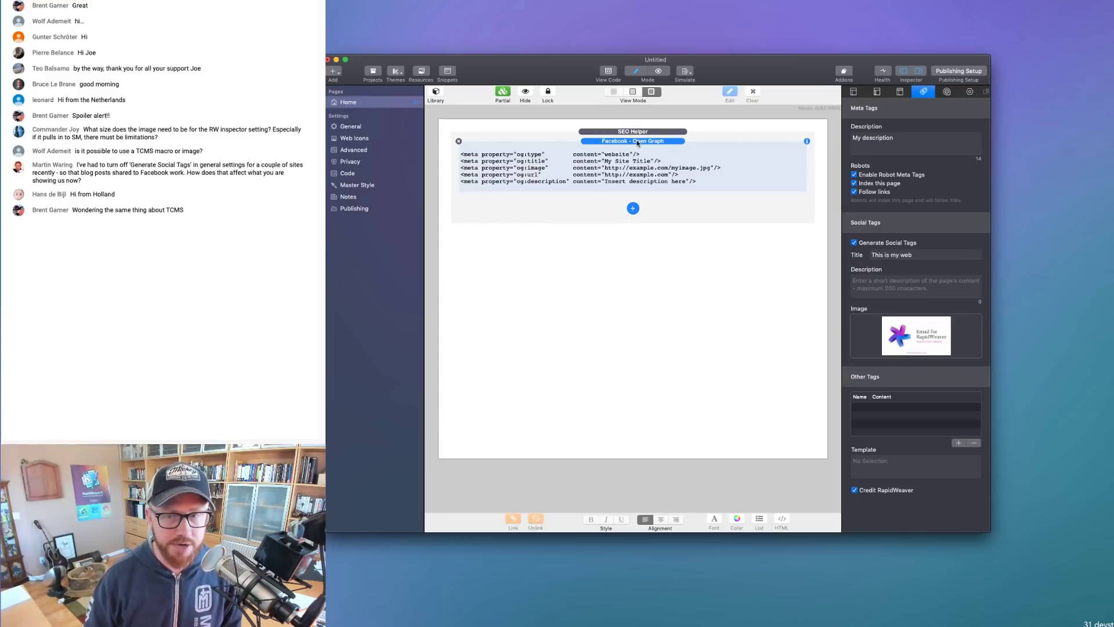
left_click(617, 133)
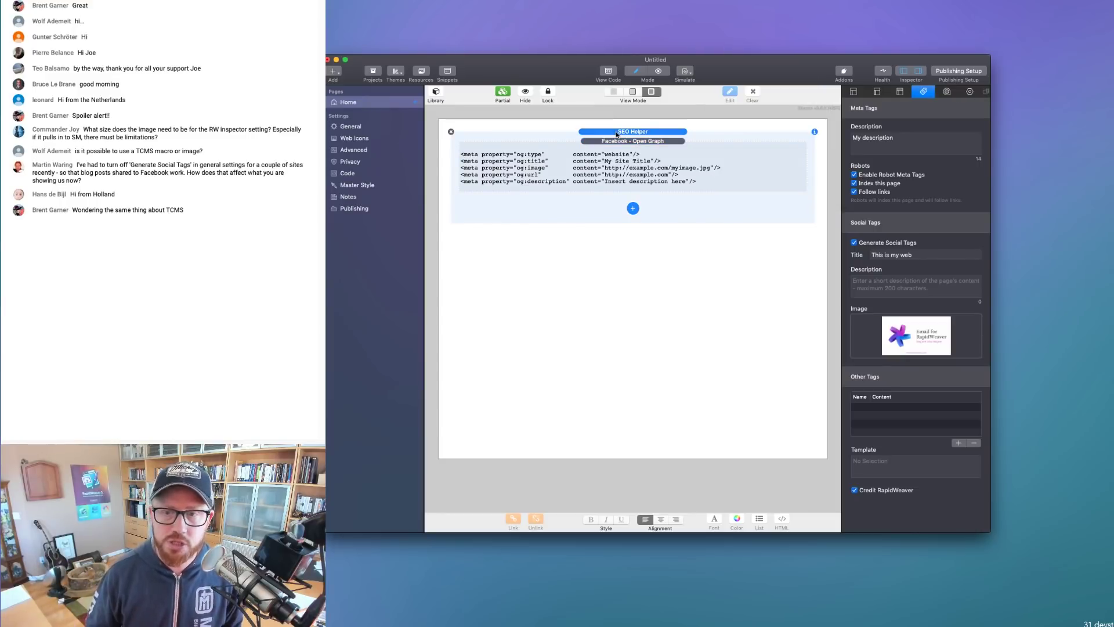
Show the stack settings of the Facebook - Open Graph item inside SEO Helper
left_click(970, 92)
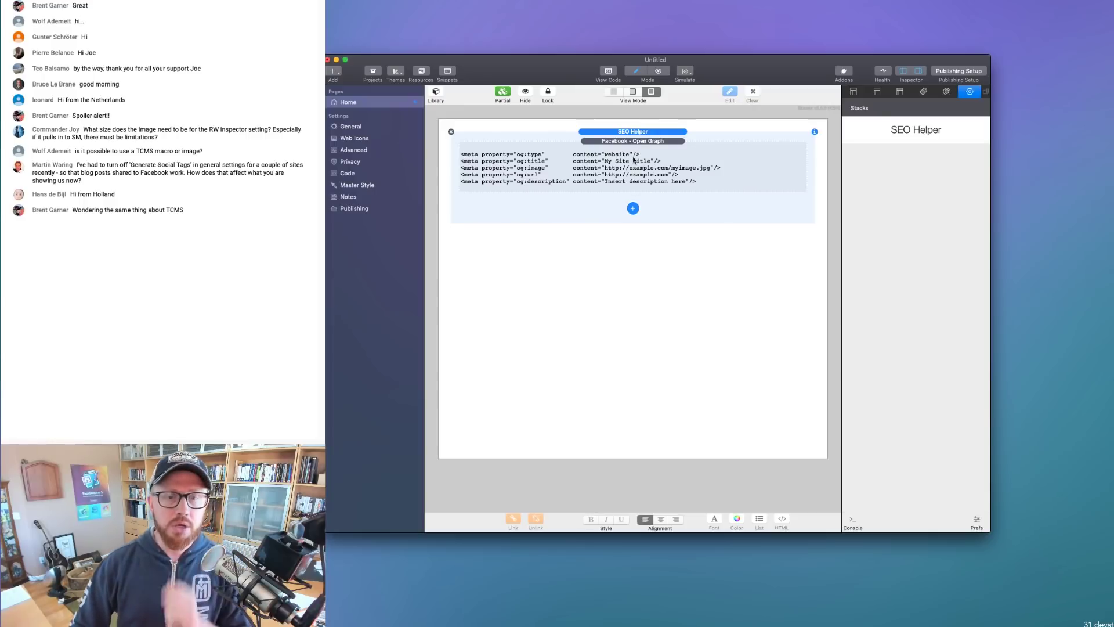
left_click(635, 161)
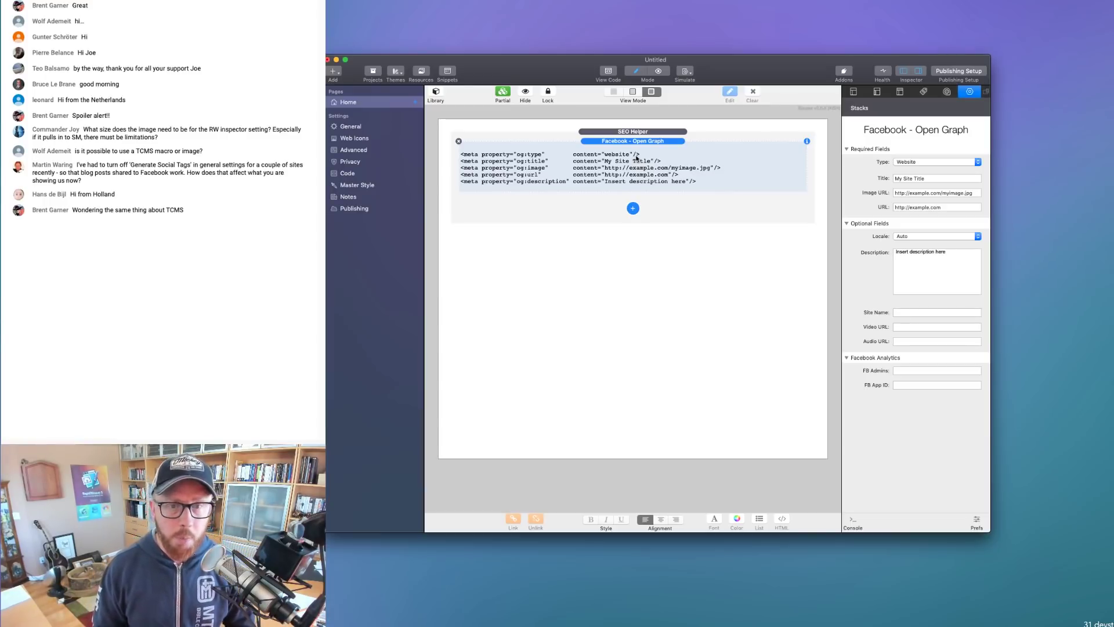
Switch to Safari and open ogp.me, moving the browser window aside
key("super+space")
type("af")
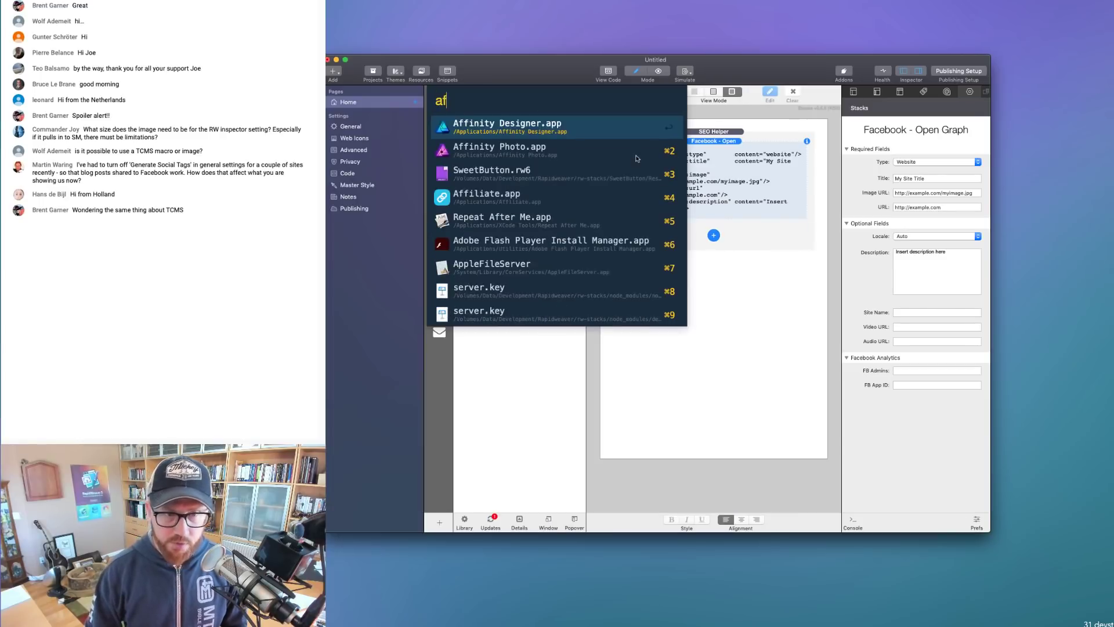
key("BackSpace")
key("BackSpace")
type("saf")
key("Return")
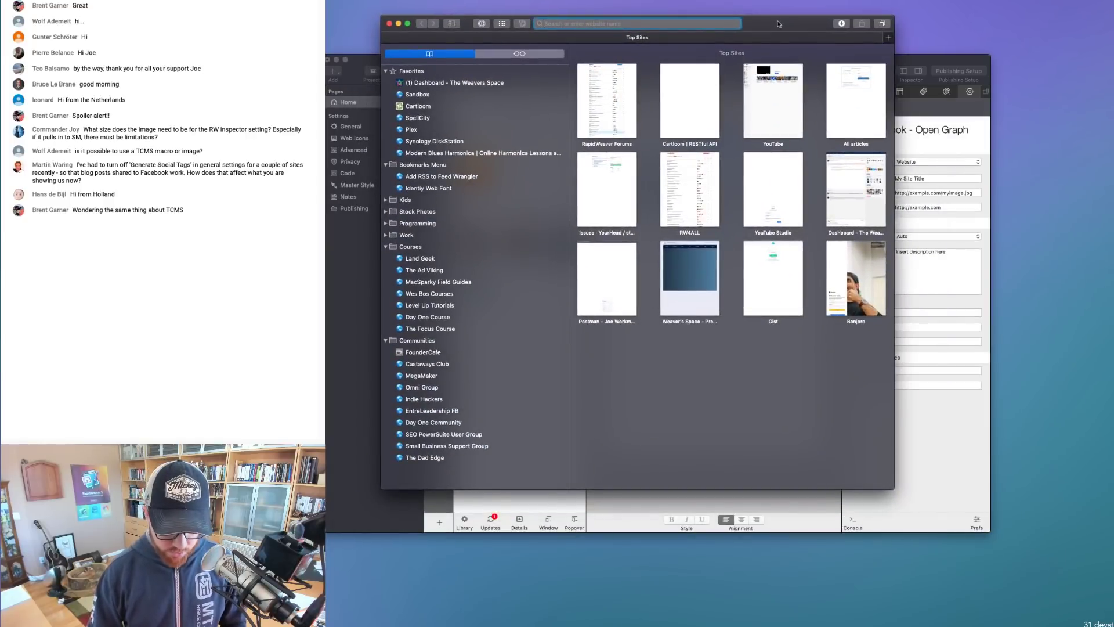
type("ogp.me")
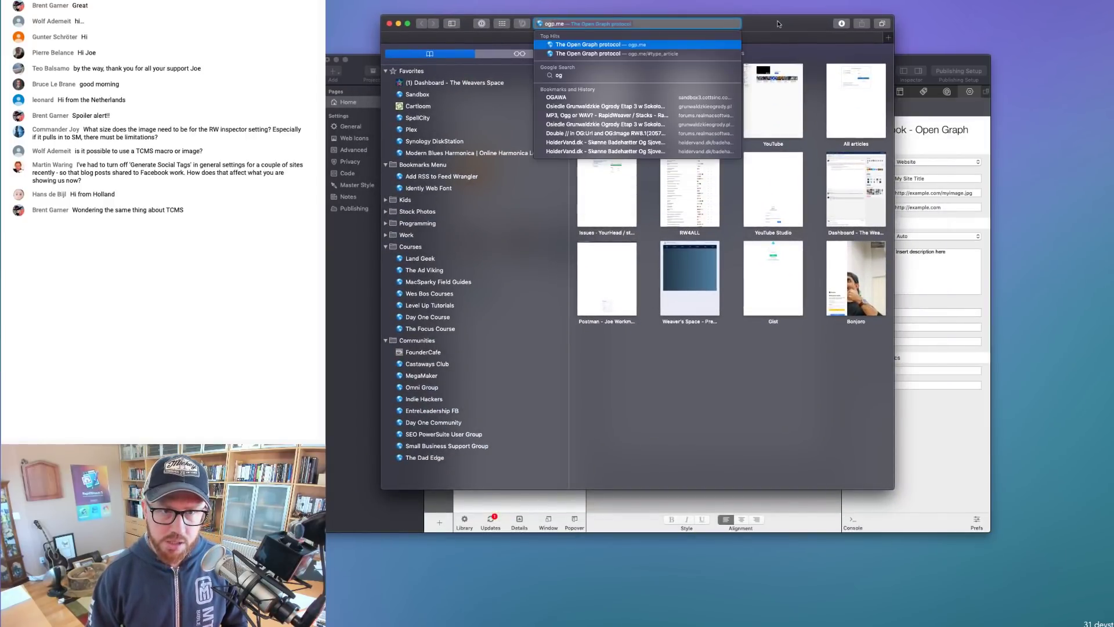
key("Return")
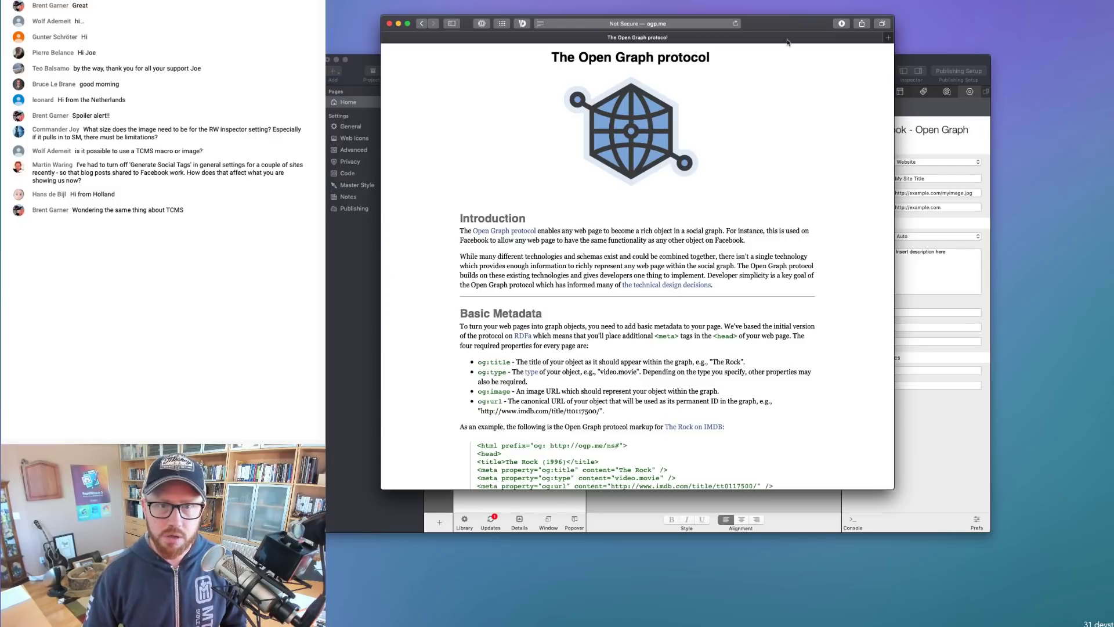
left_click_drag(780, 23, 851, 22)
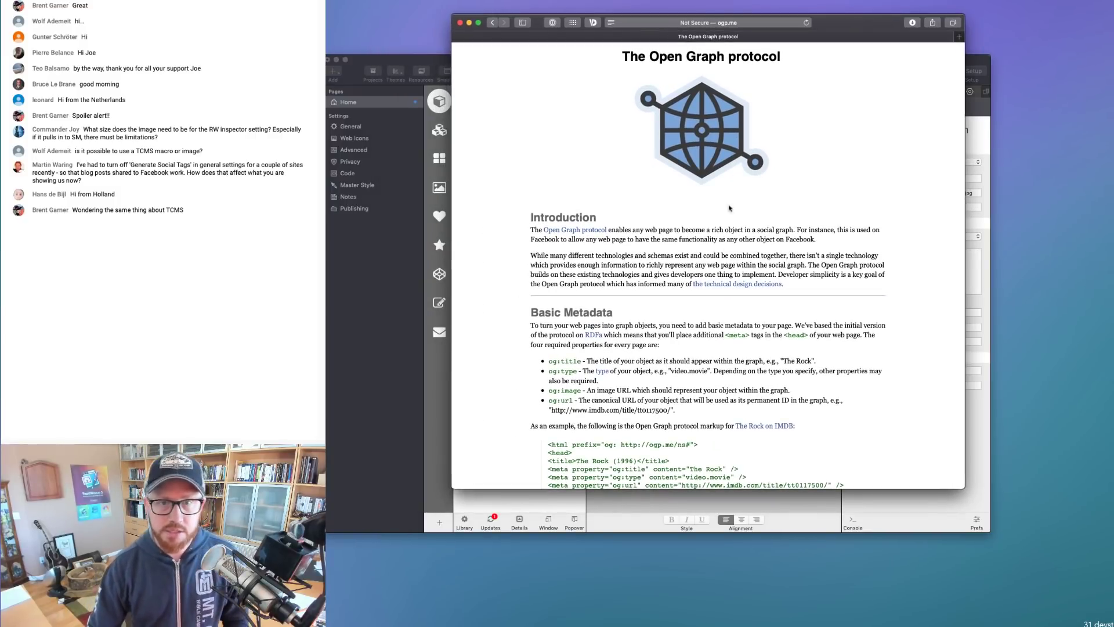
Look through the Open Graph protocol page from the basic metadata down to the attribute types
scroll(750, 223, "down", 3)
scroll(750, 223, "up", 3)
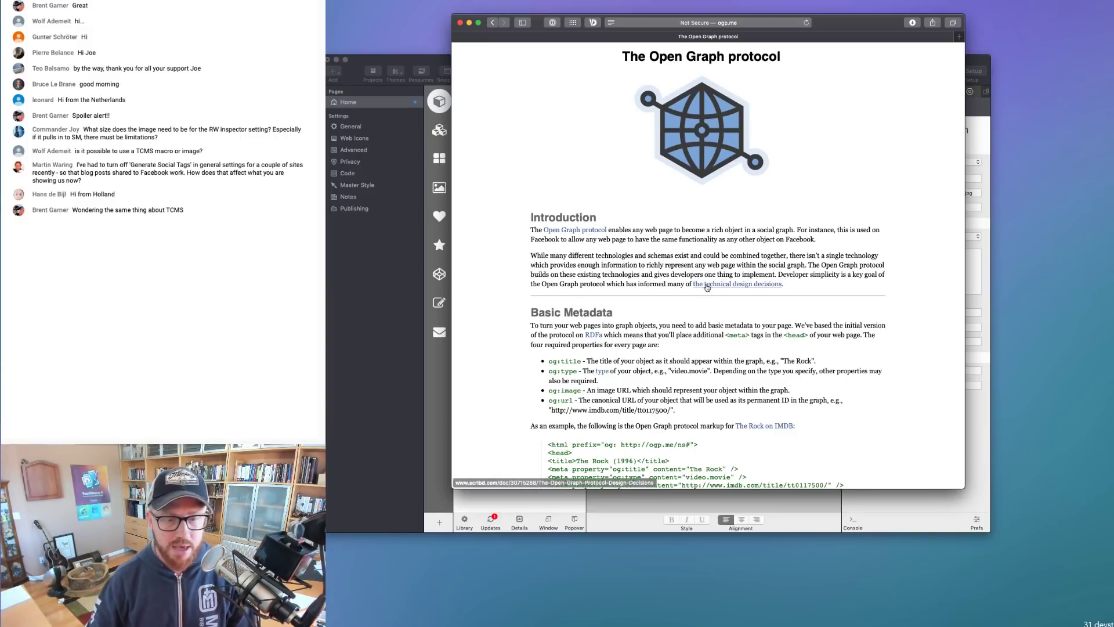
scroll(707, 287, "down", 20)
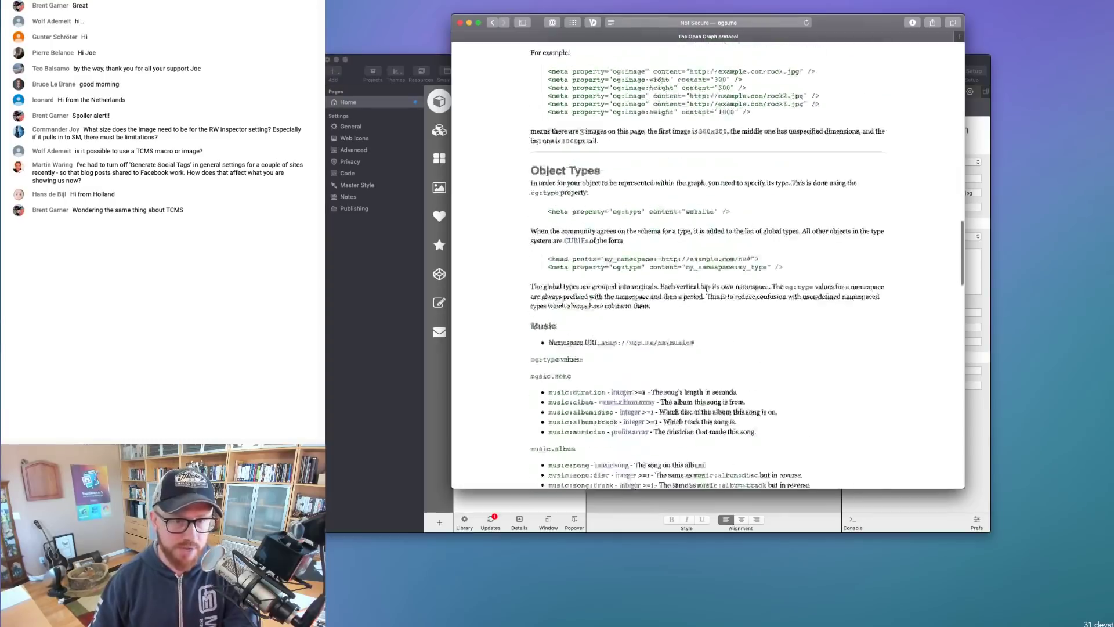
scroll(707, 289, "down", 20)
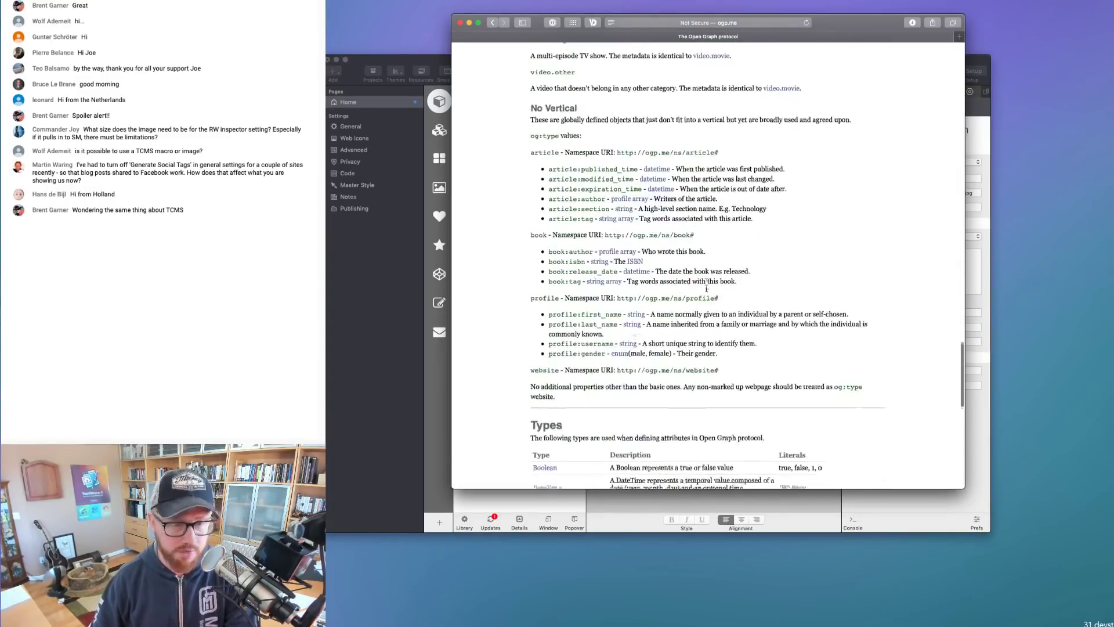
scroll(706, 289, "down", 5)
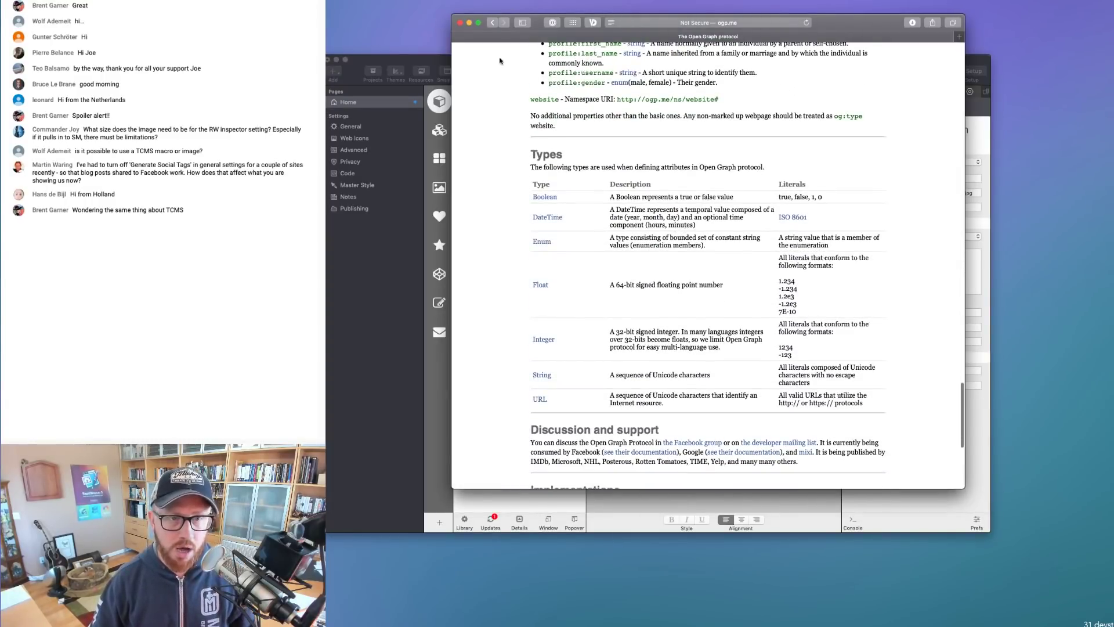
Copy the og:image example code from the Arrays section and paste it into the Home page's Head code in RapidWeaver
scroll(574, 105, "up", 15)
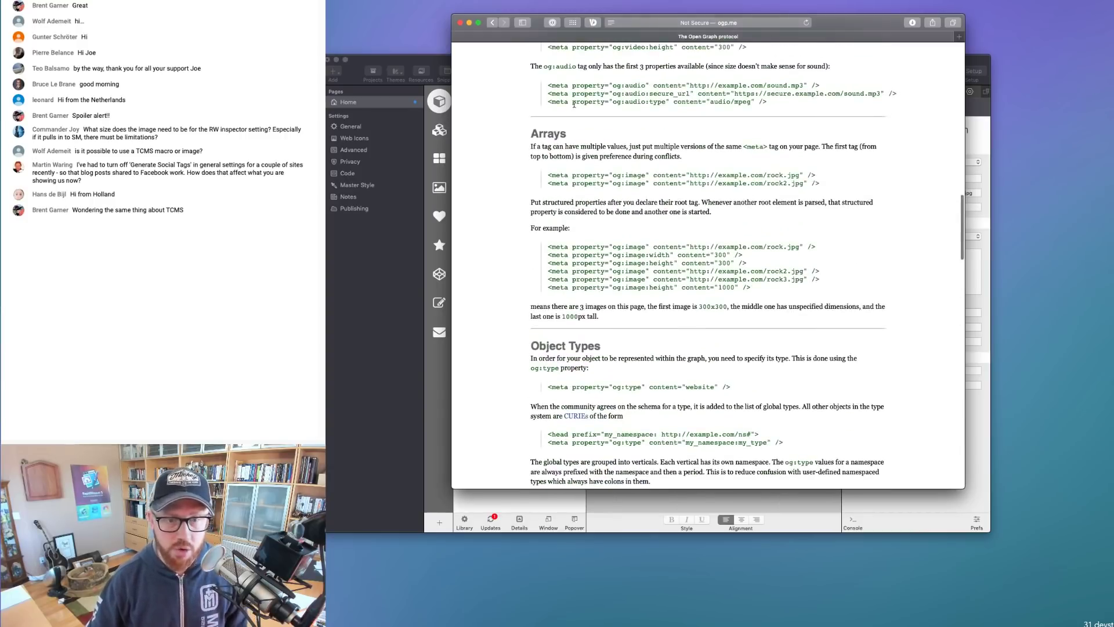
left_click_drag(548, 244, 778, 292)
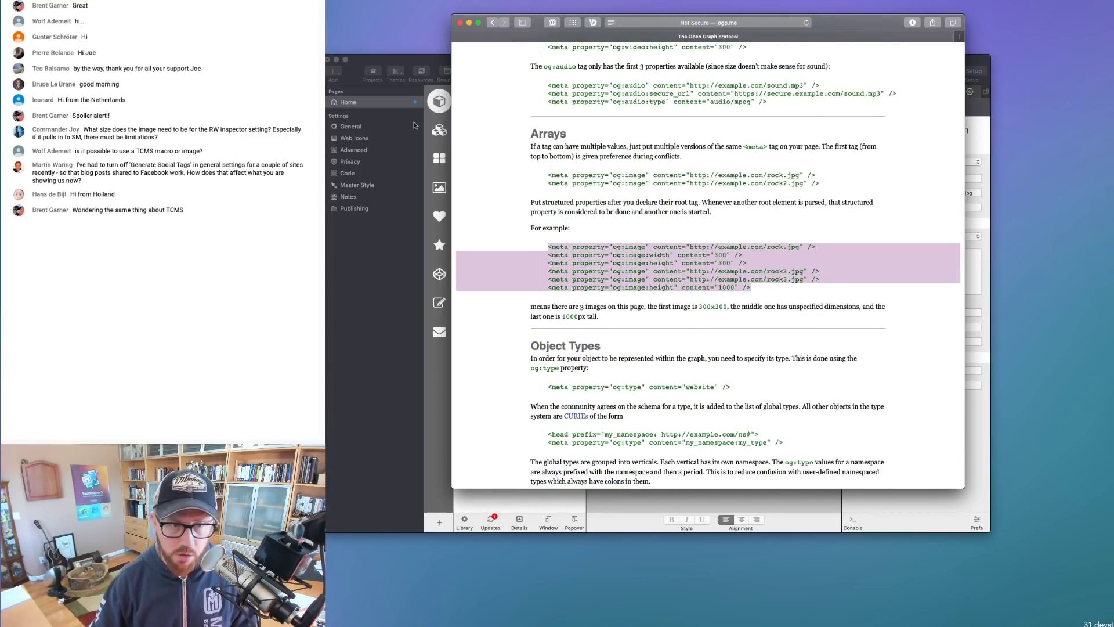
left_click(425, 61)
left_click(903, 92)
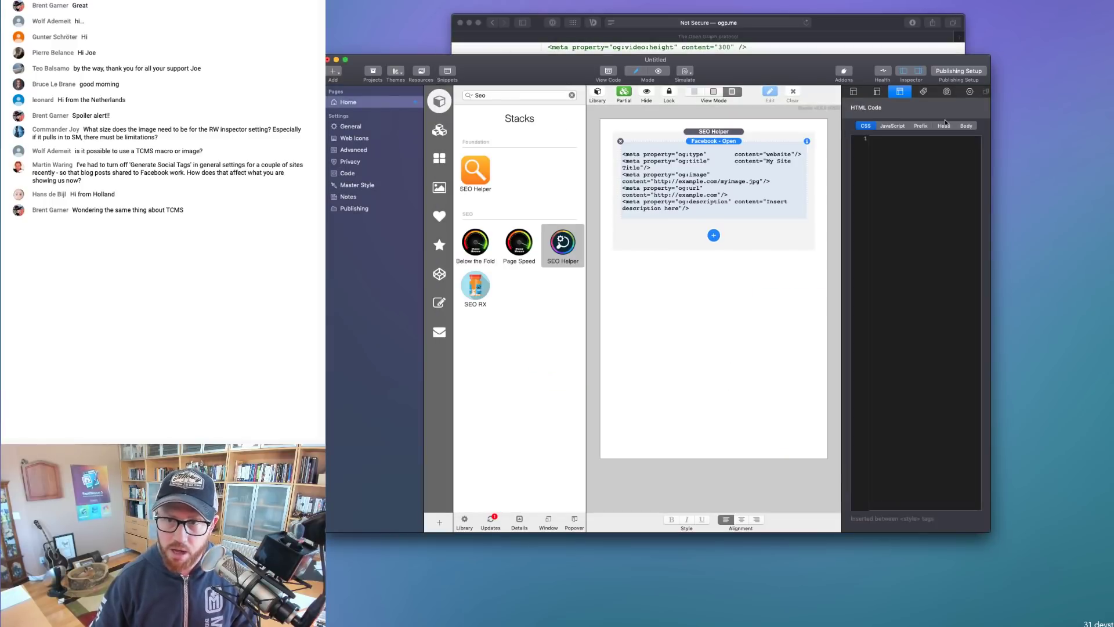
left_click(942, 126)
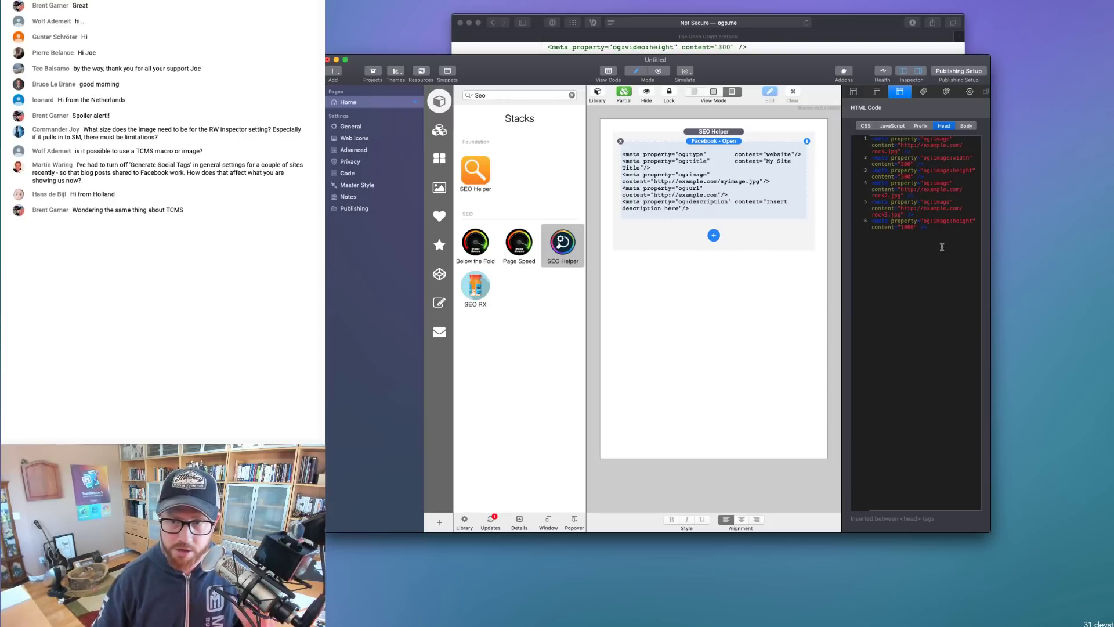
Delete the pasted og:image code from the Head section and close the Open Graph protocol browser window
left_click_drag(927, 228, 742, 101)
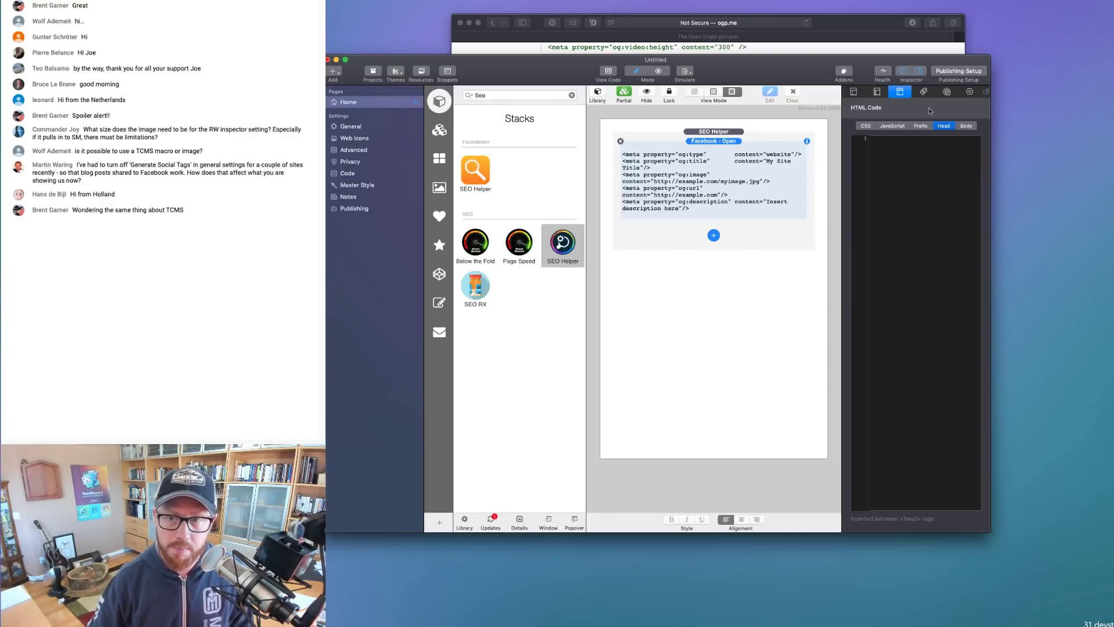
left_click(963, 93)
left_click(732, 29)
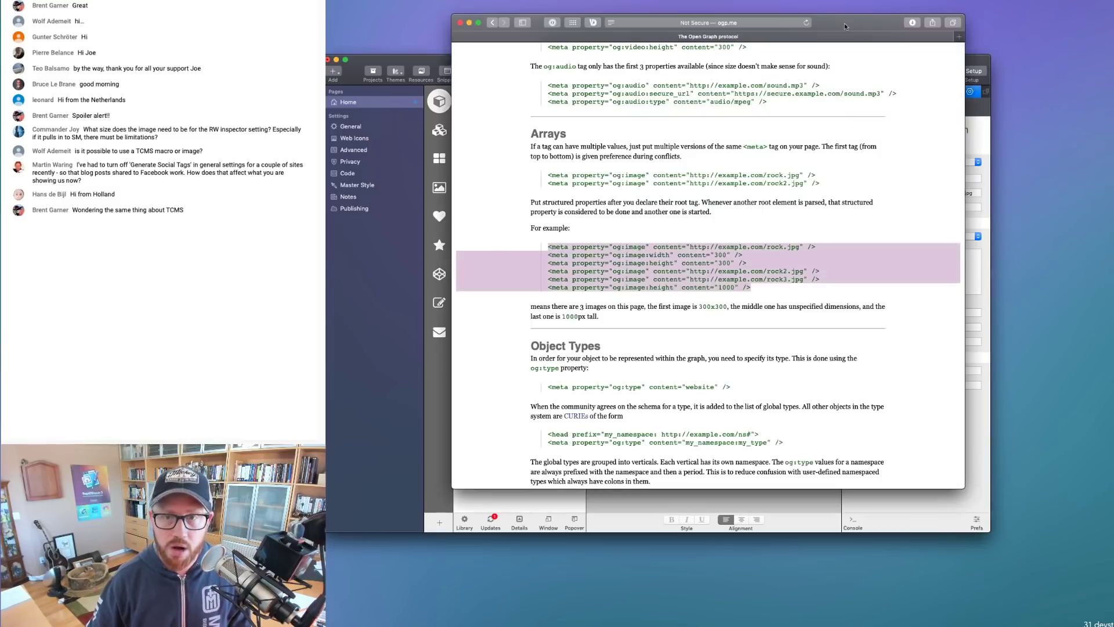
left_click(462, 24)
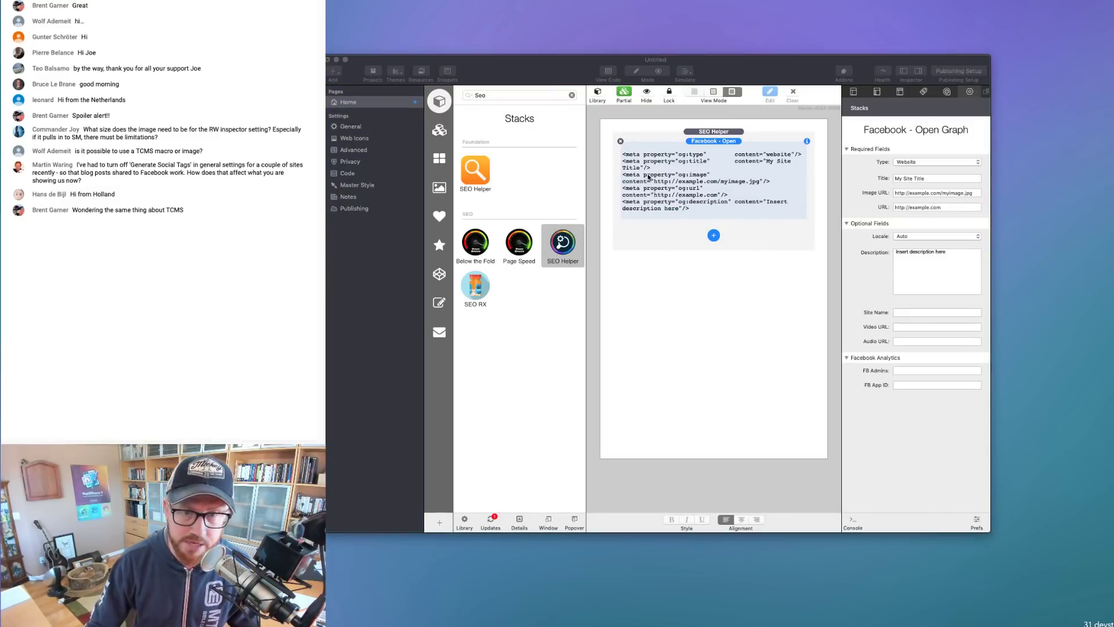
Hide the stacks library and select the Facebook - Open Graph item on the Home page
left_click(603, 125)
left_click(597, 93)
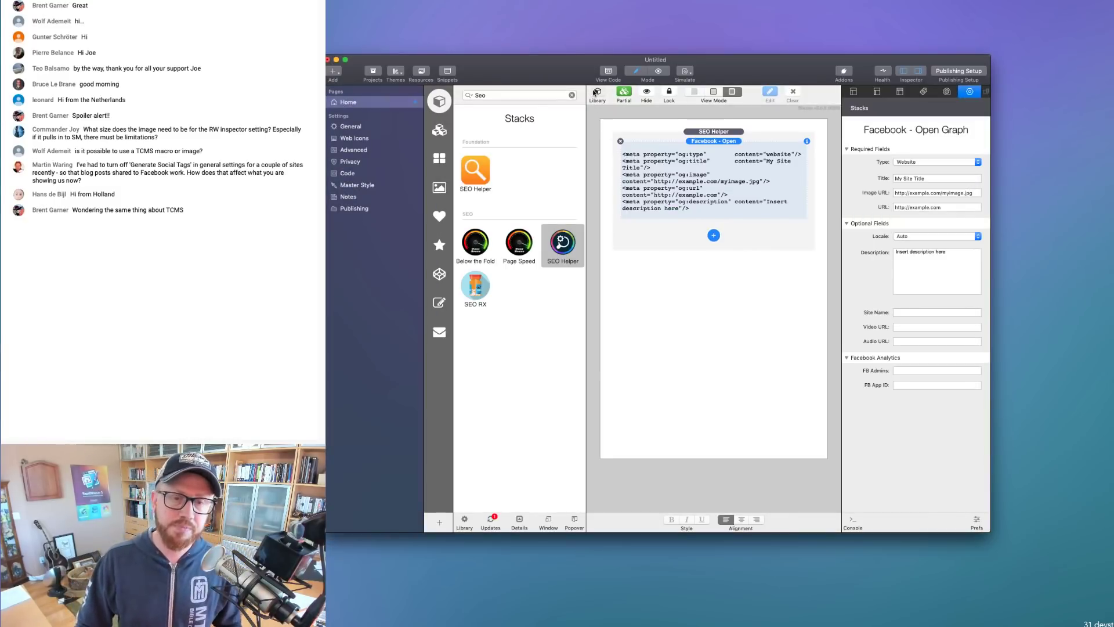
left_click(640, 132)
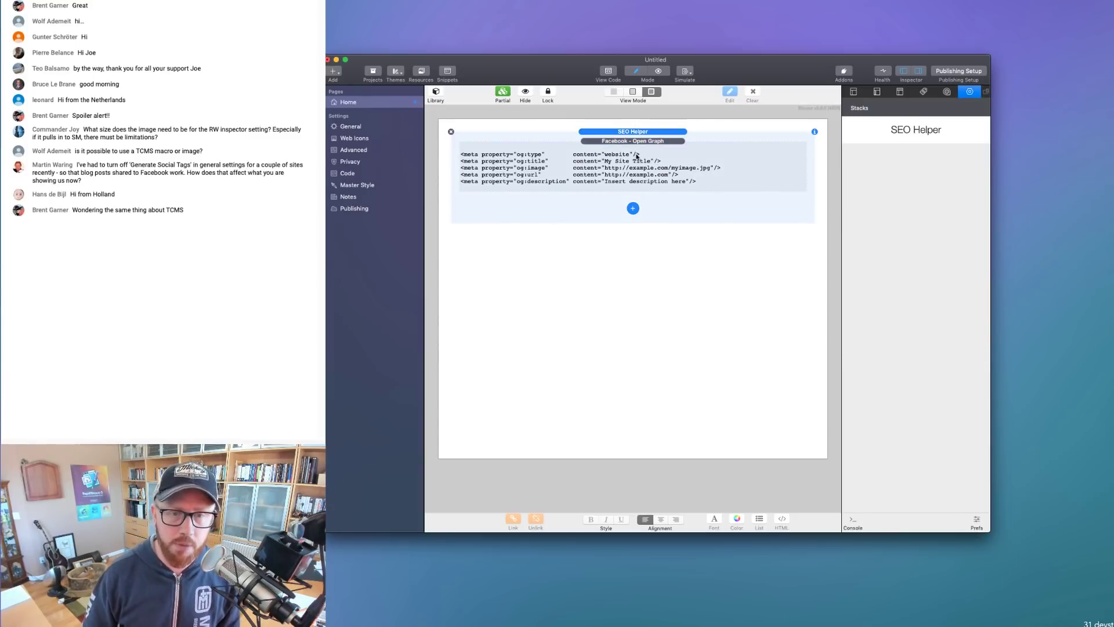
left_click(636, 156)
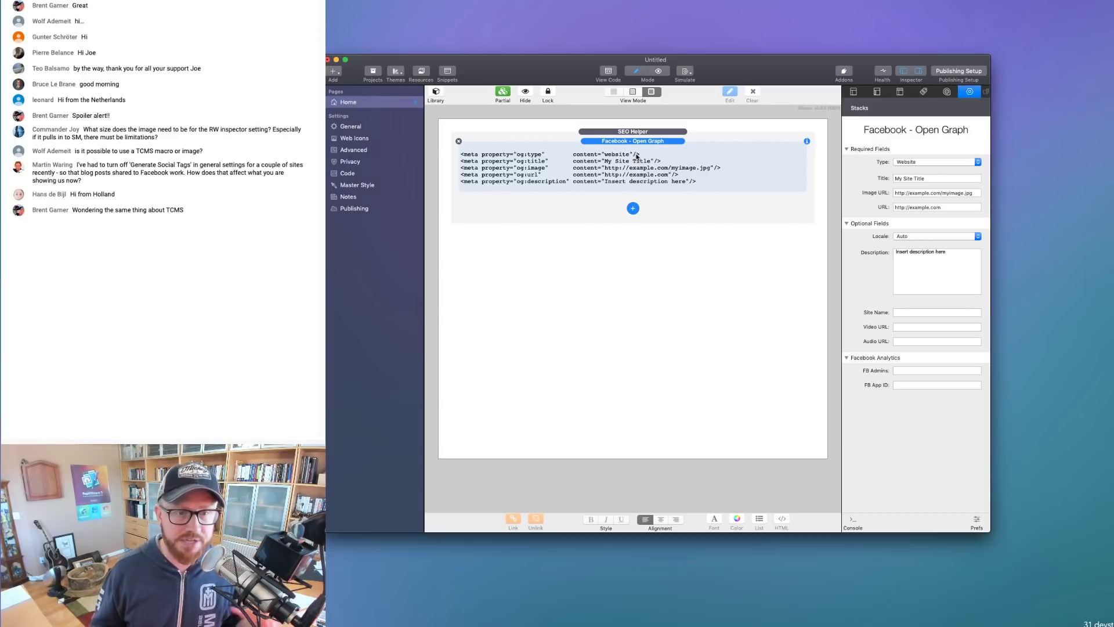
Set the Type of the Facebook - Open Graph item to Product
left_click(938, 180)
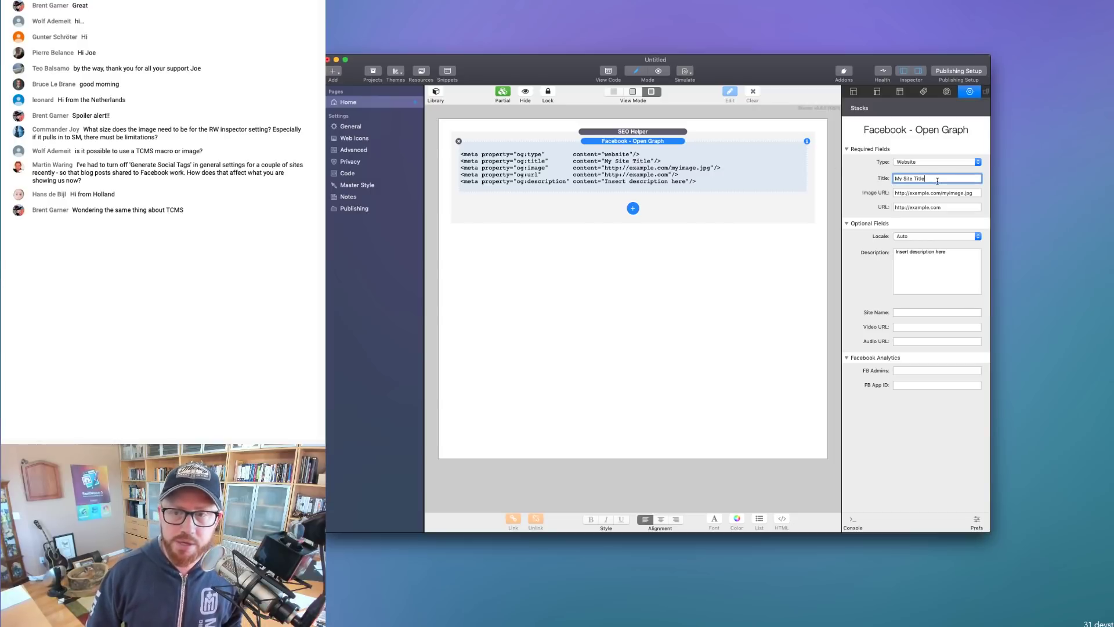
left_click(926, 162)
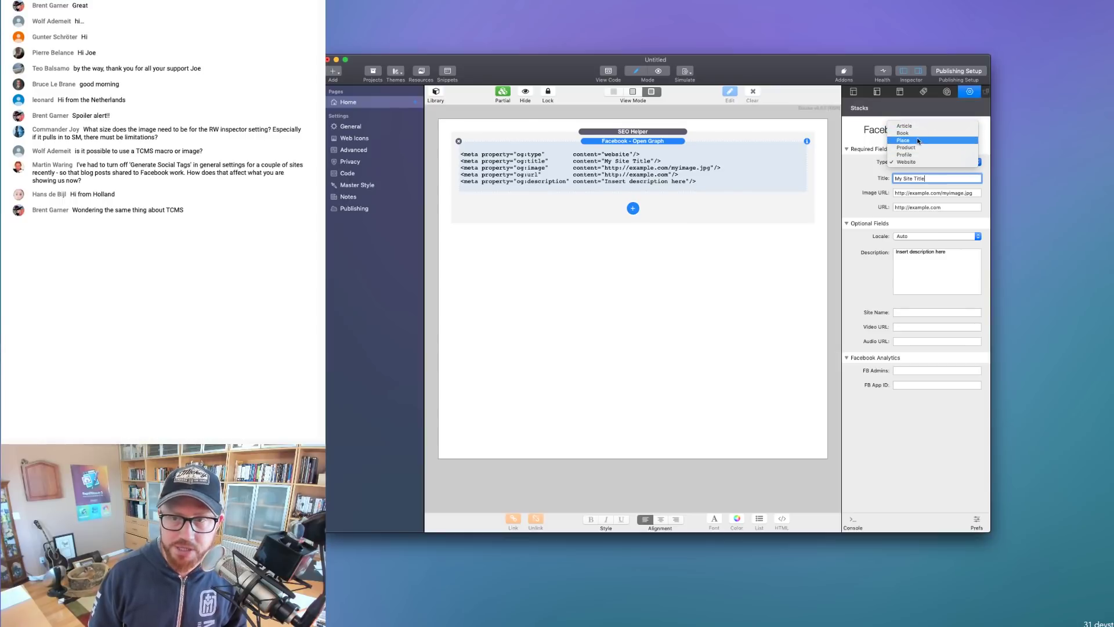
left_click(912, 155)
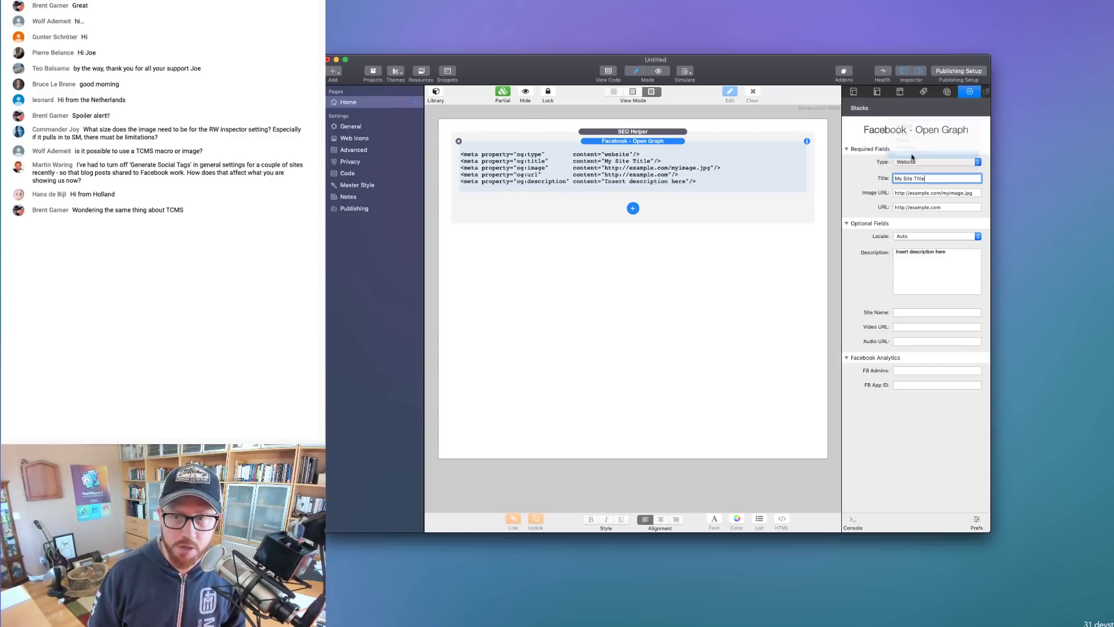
left_click(913, 161)
left_click(913, 155)
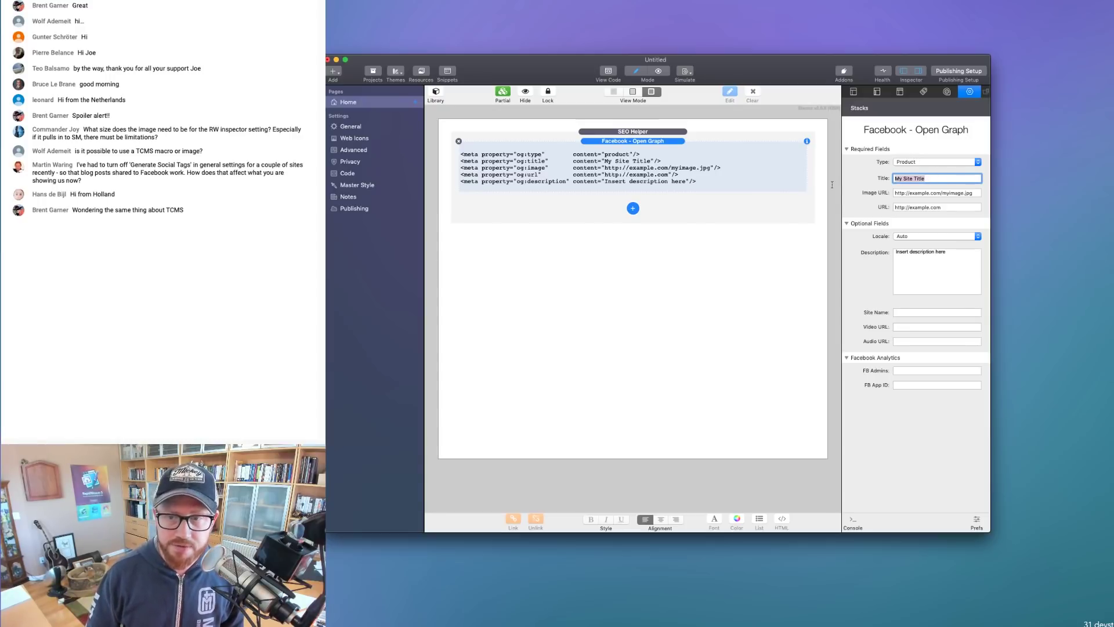
Examine the Open Graph item's Image URL and URL fields, its Locale options, and its Description, Site Name, Video URL and Audio URL fields
left_click(902, 195)
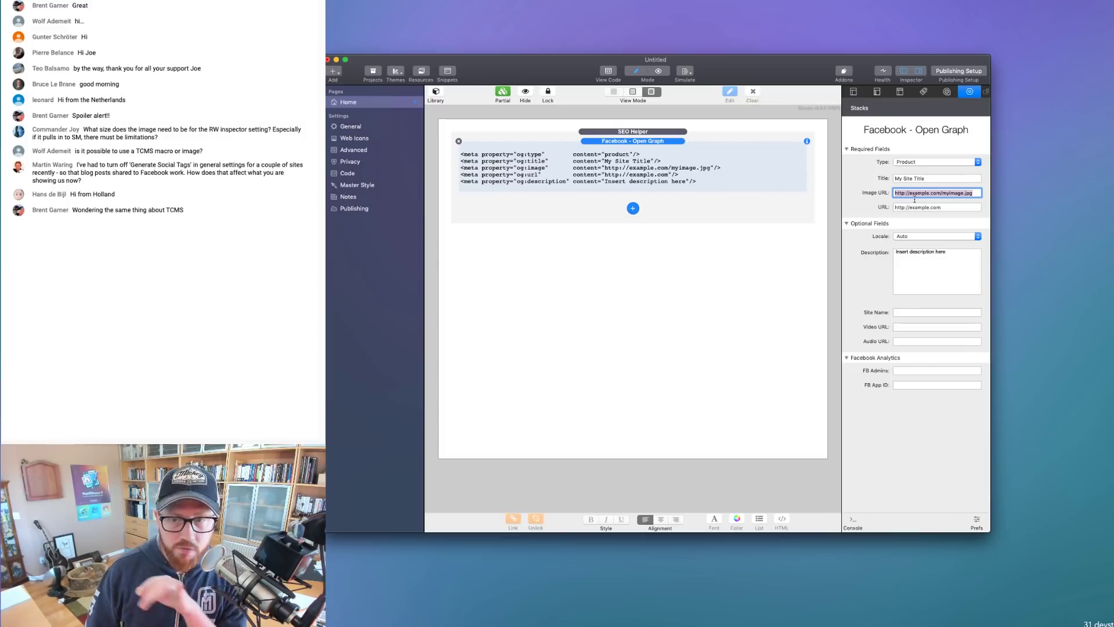
left_click(976, 194)
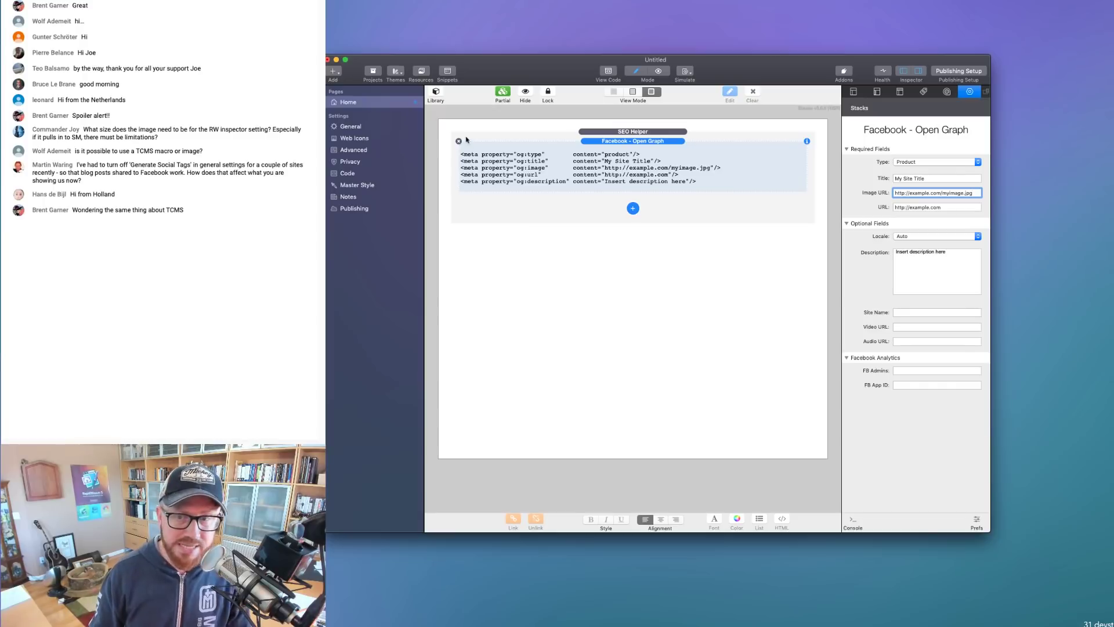
triple_click(918, 195)
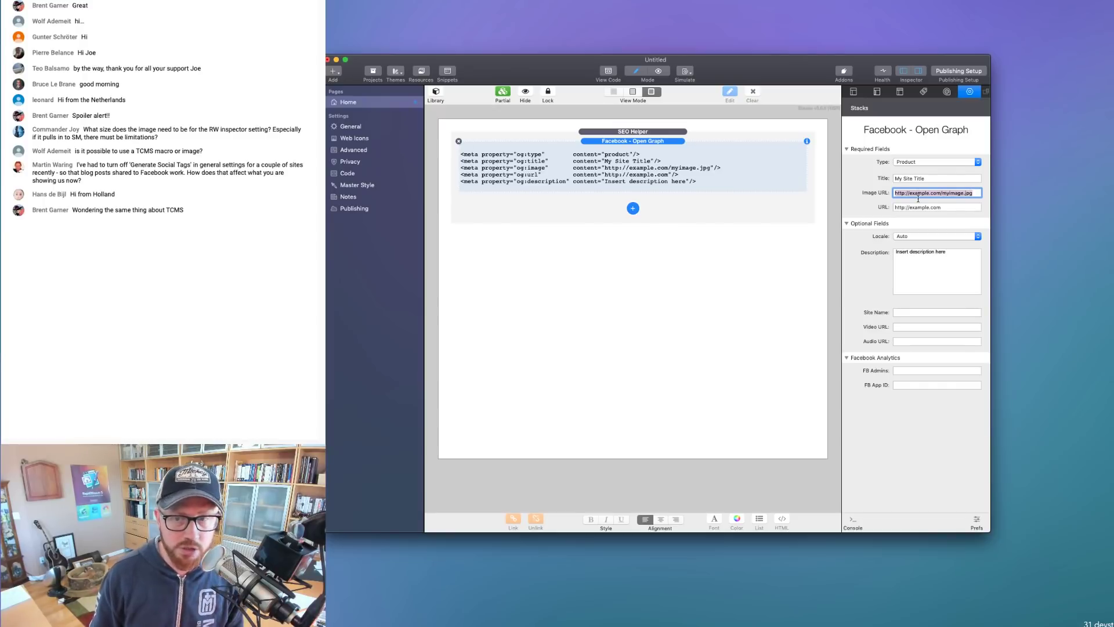
left_click(954, 211)
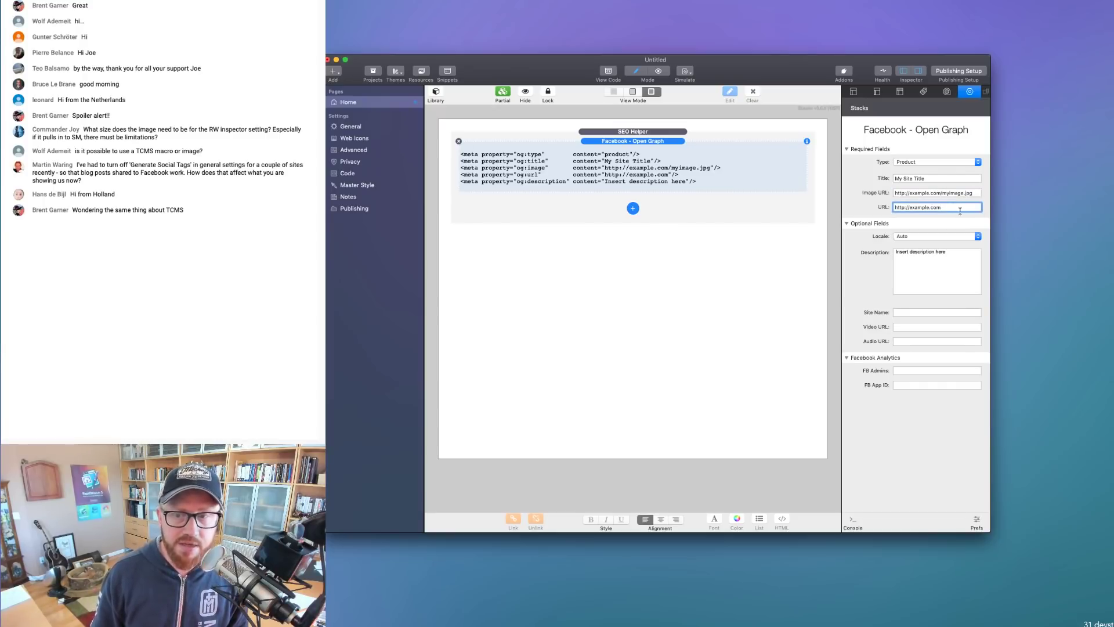
key("super+a")
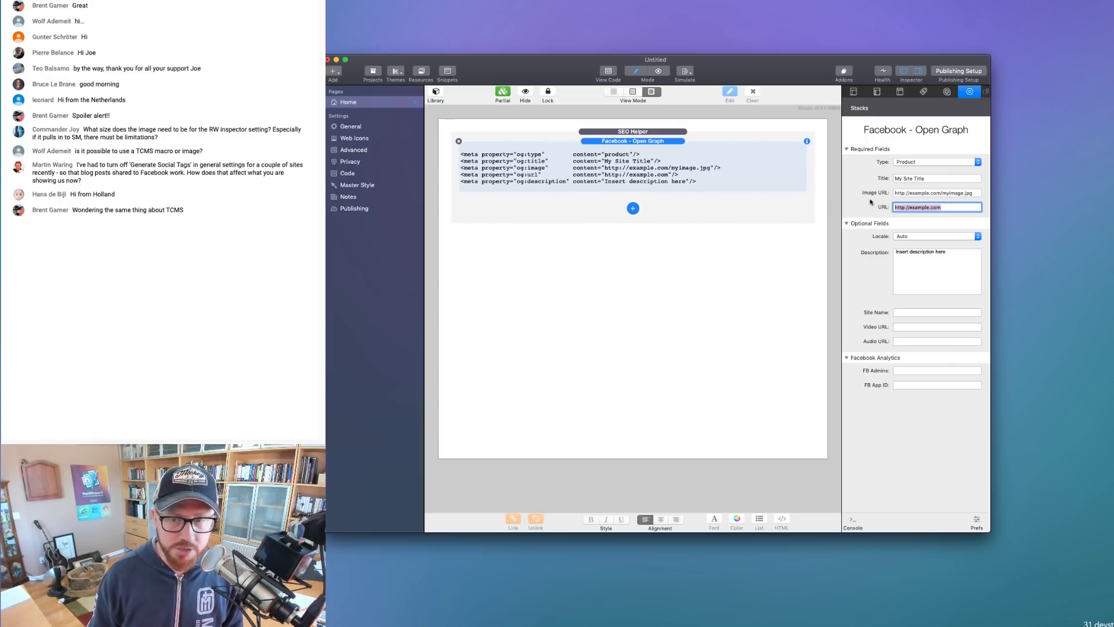
left_click(959, 212)
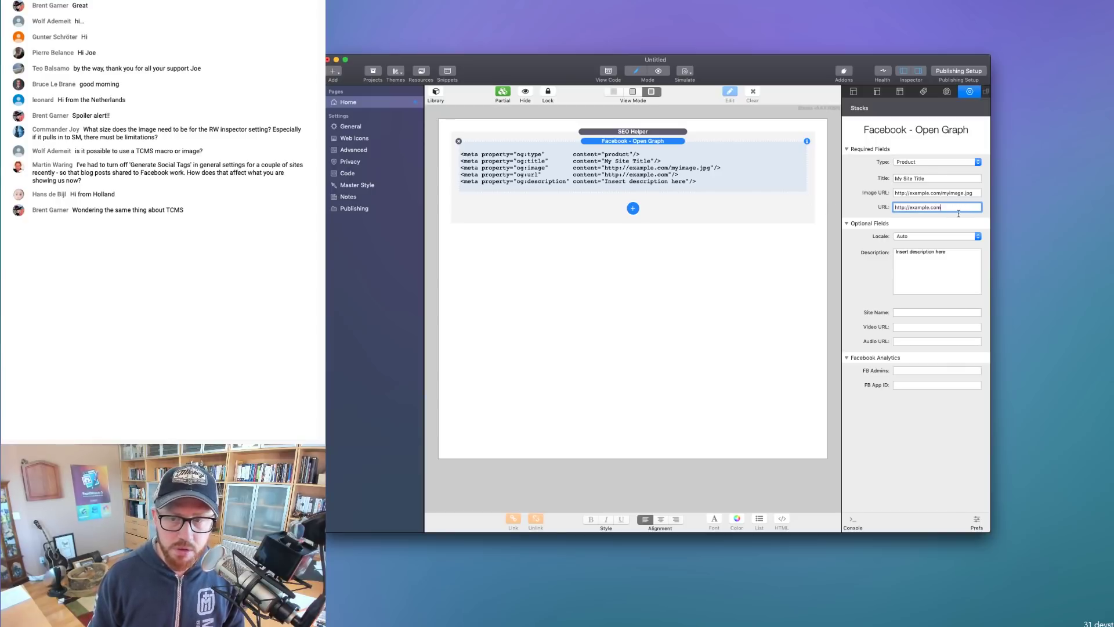
left_click(915, 237)
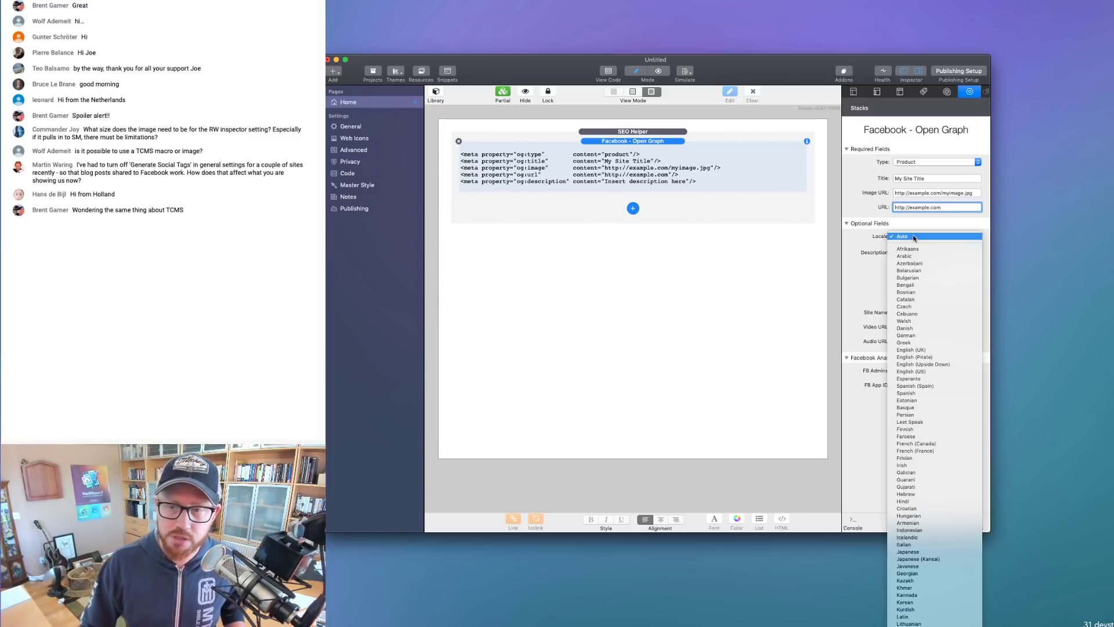
left_click(867, 238)
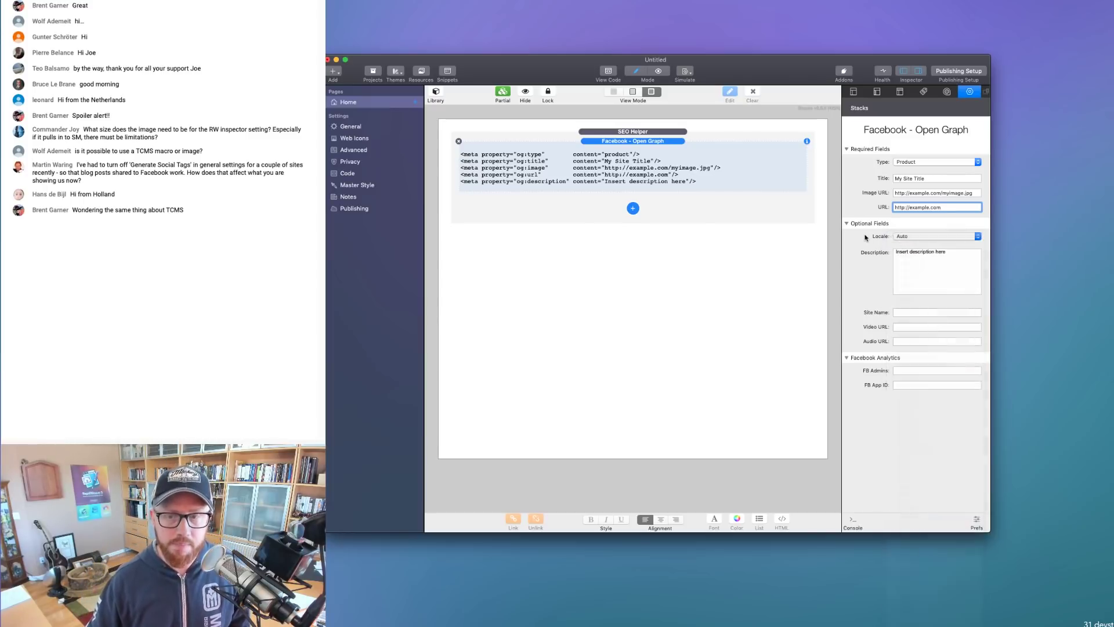
triple_click(917, 259)
left_click(919, 313)
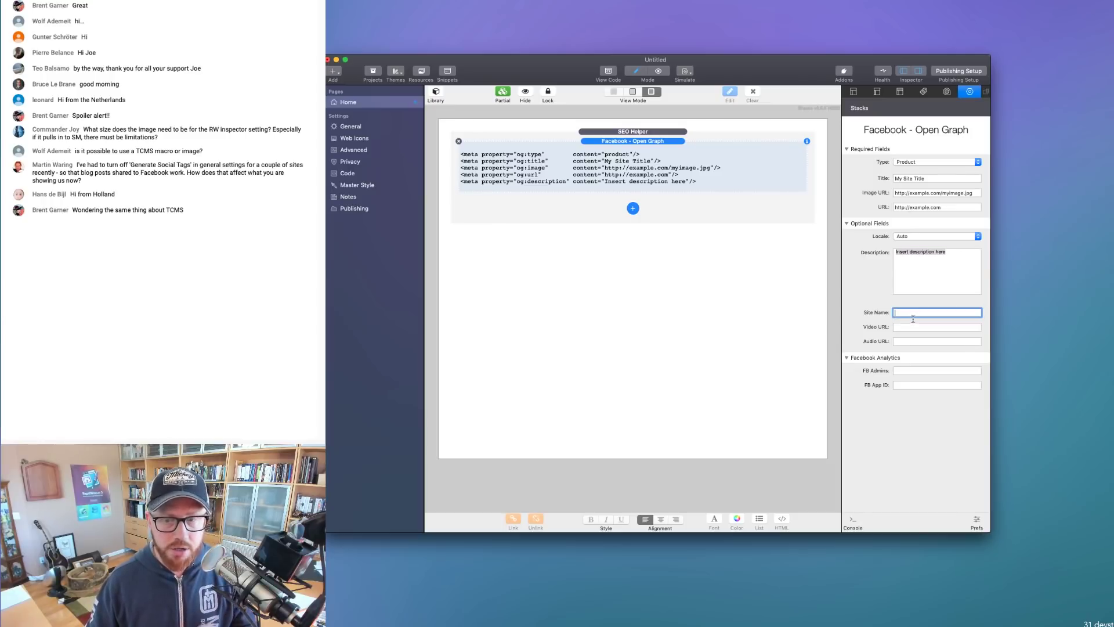
left_click(910, 329)
left_click(905, 342)
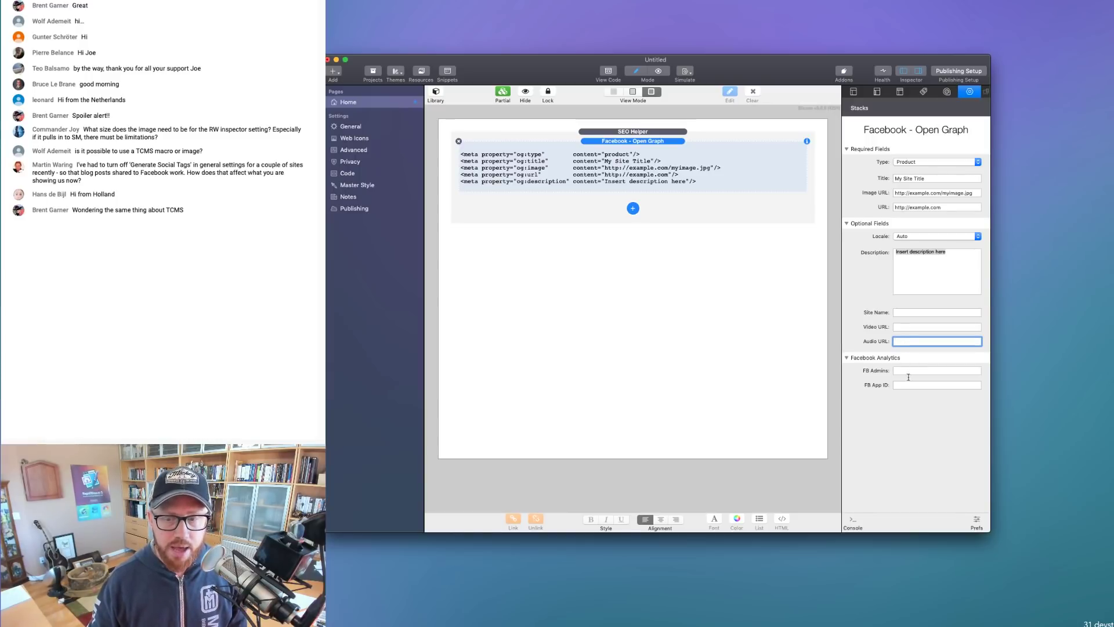
Examine the FB Admins and FB App ID fields of the Facebook - Open Graph item
left_click(909, 374)
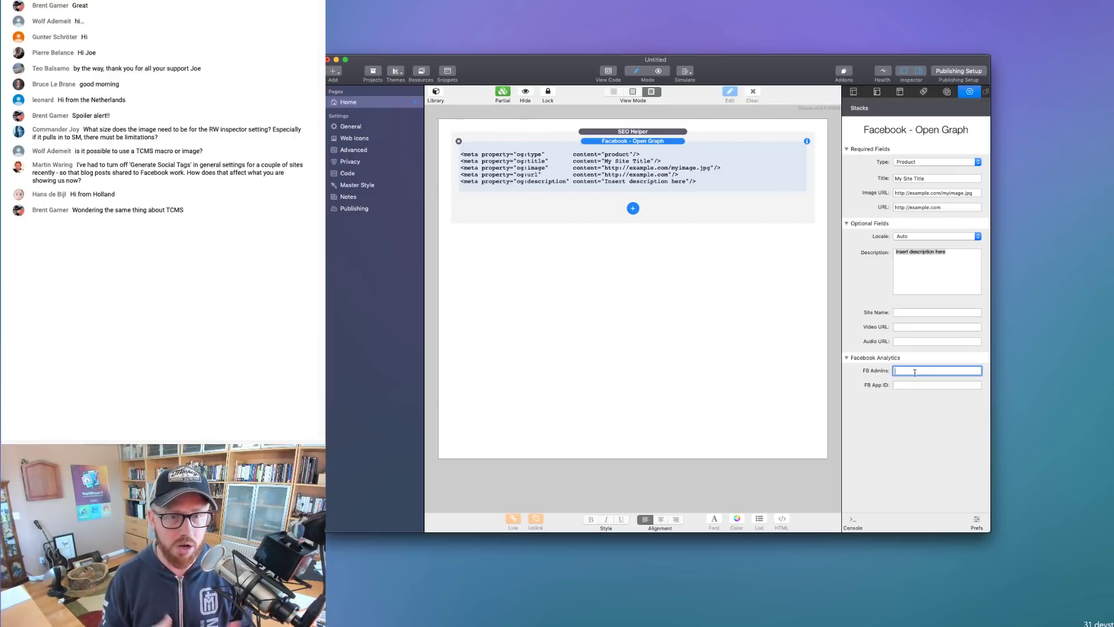
left_click(914, 386)
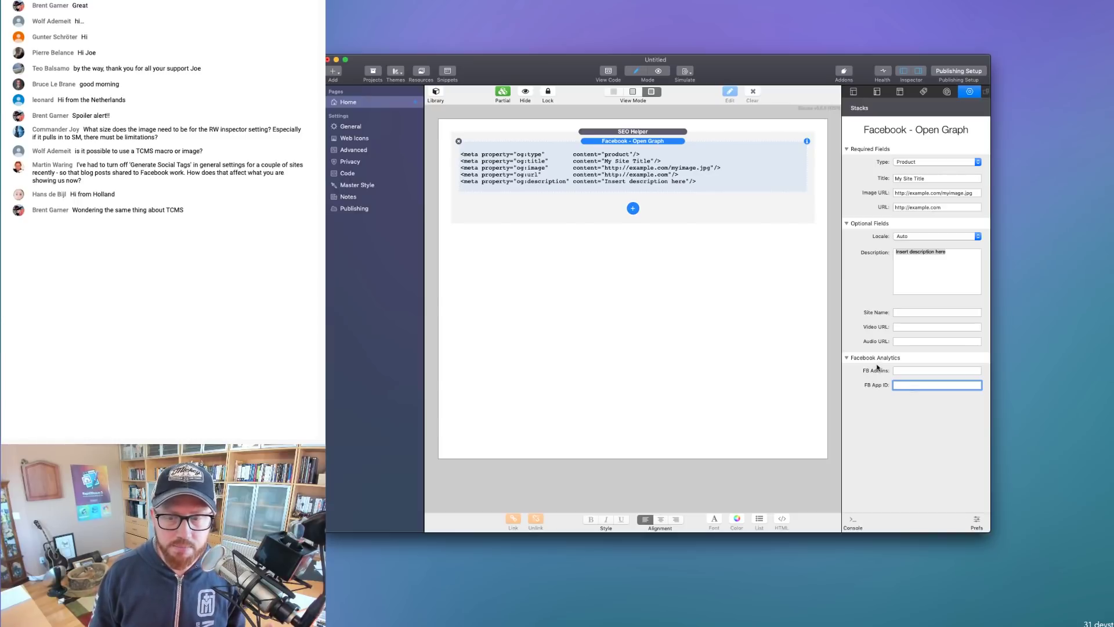
mouse_move(880, 389)
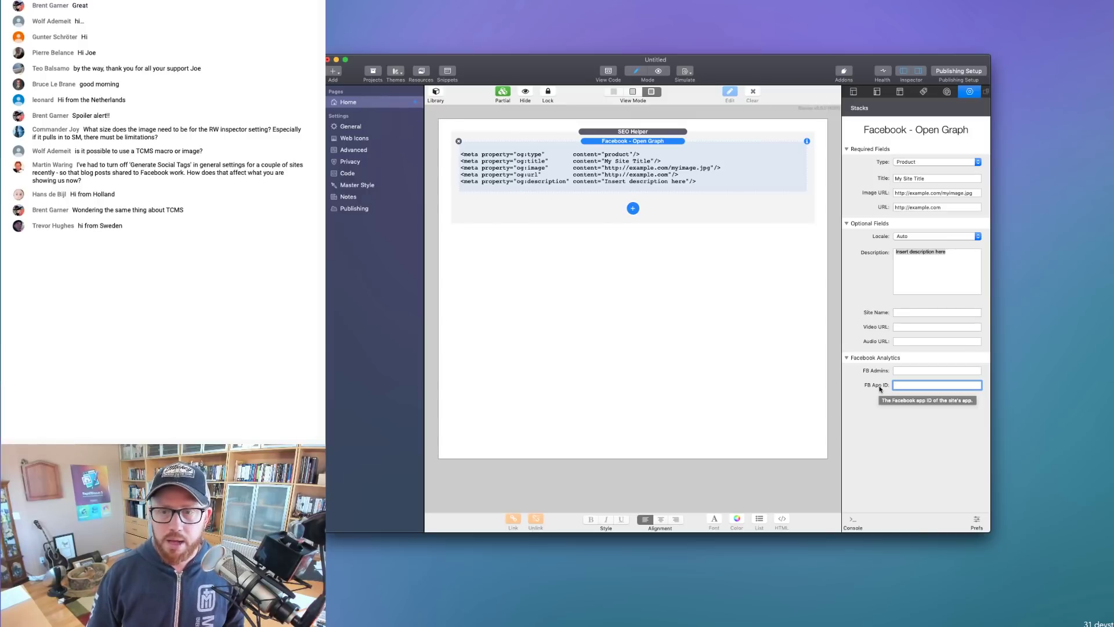
Add a Twitter - Summary Card item to the SEO Helper stack and enable Use Open Graph Tags for it
left_click(633, 209)
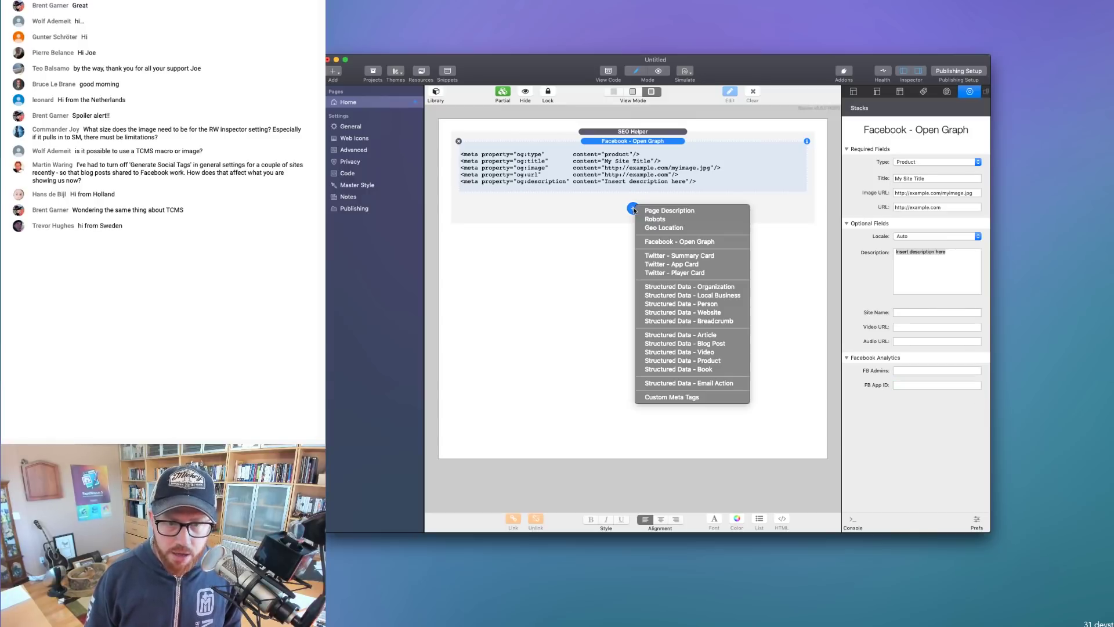
left_click(678, 256)
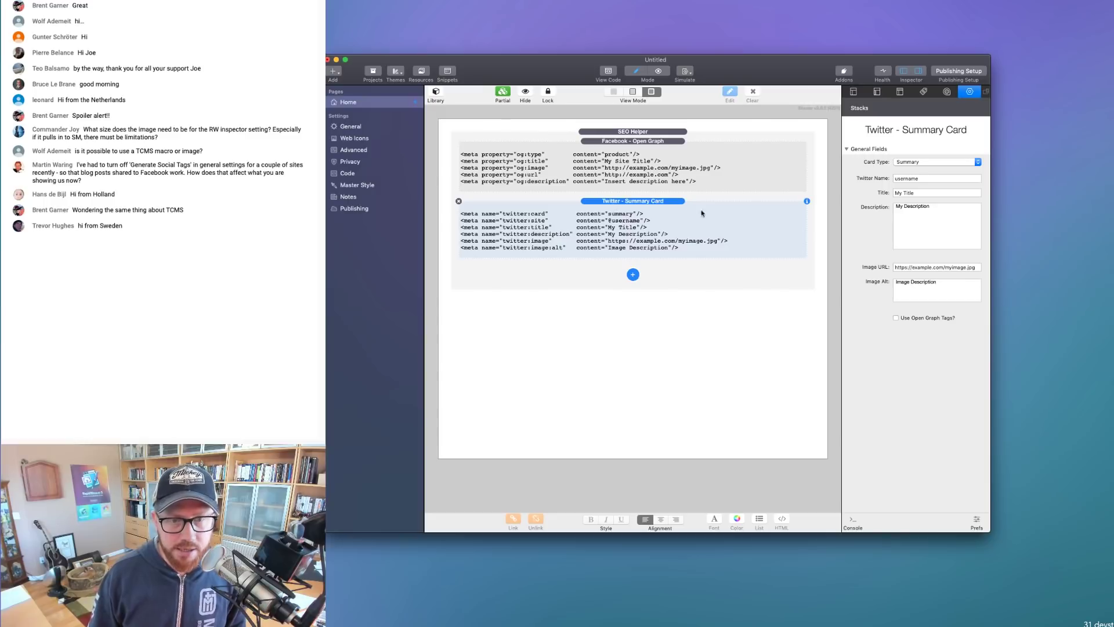
left_click(897, 318)
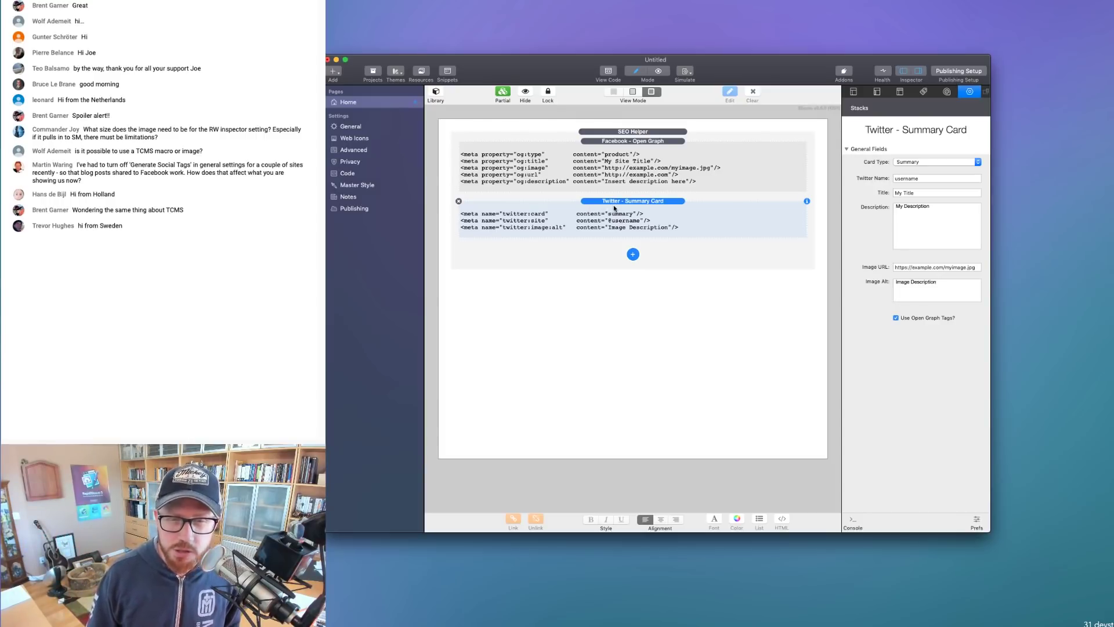
Set the summary card's Twitter Name to the account's username, leaving its placeholder Title and Description as they are
double_click(928, 181)
type("joeworkman")
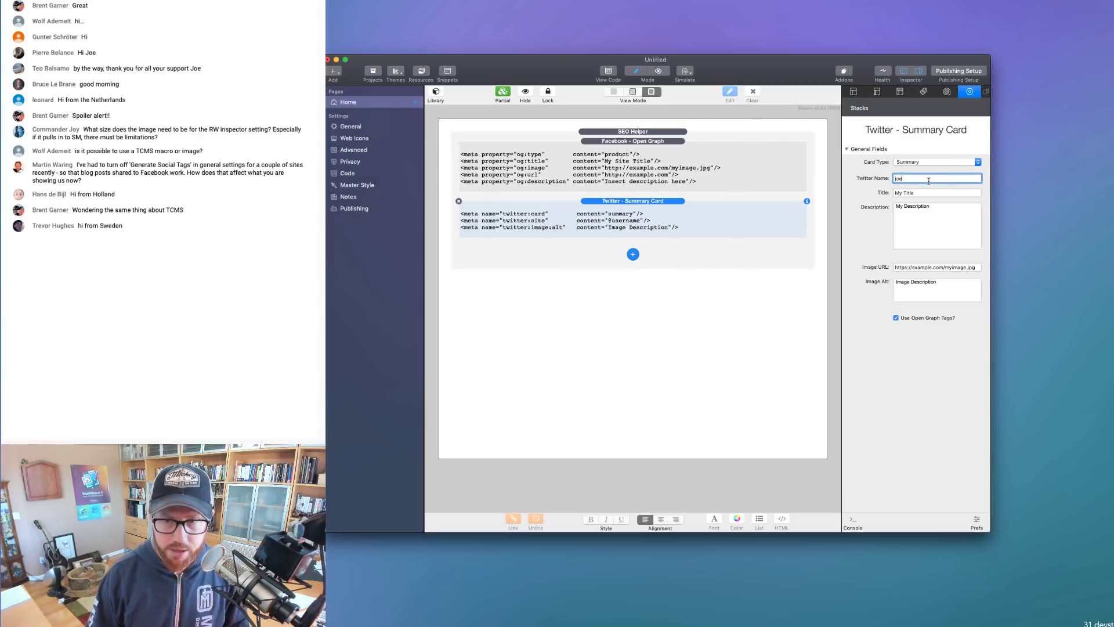
key("Tab")
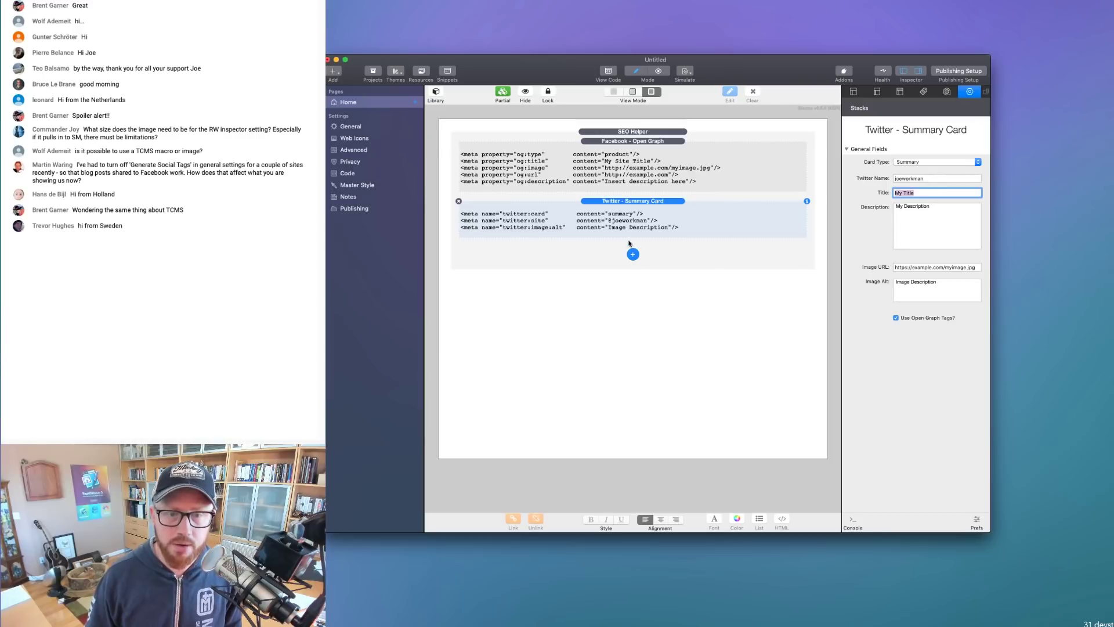
left_click(852, 215)
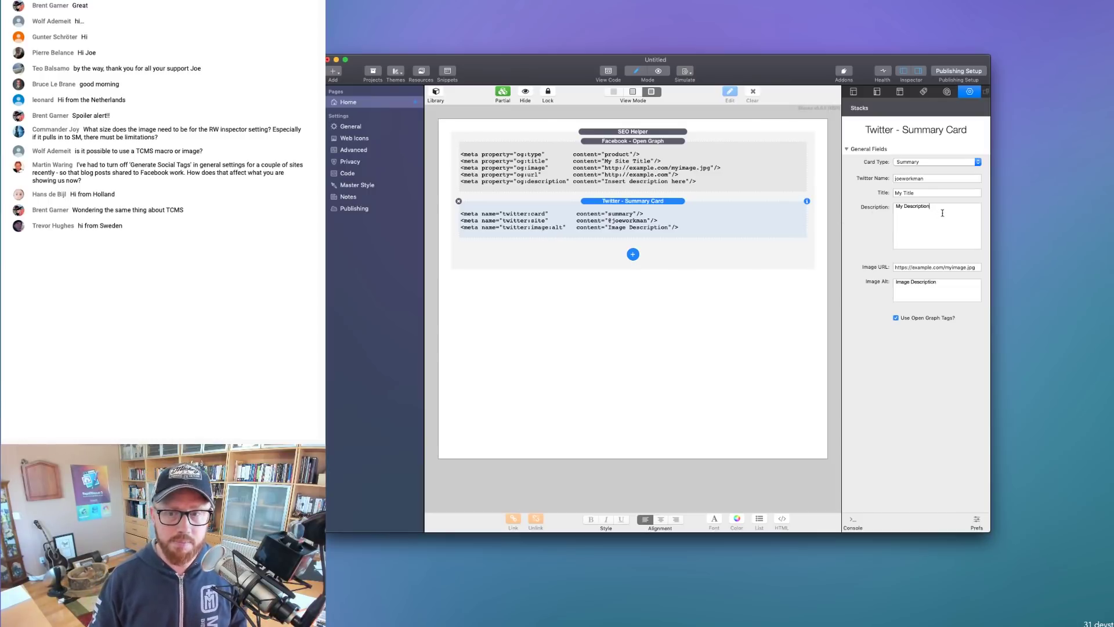
key("shift+alt+Left")
key("shift+alt+Left")
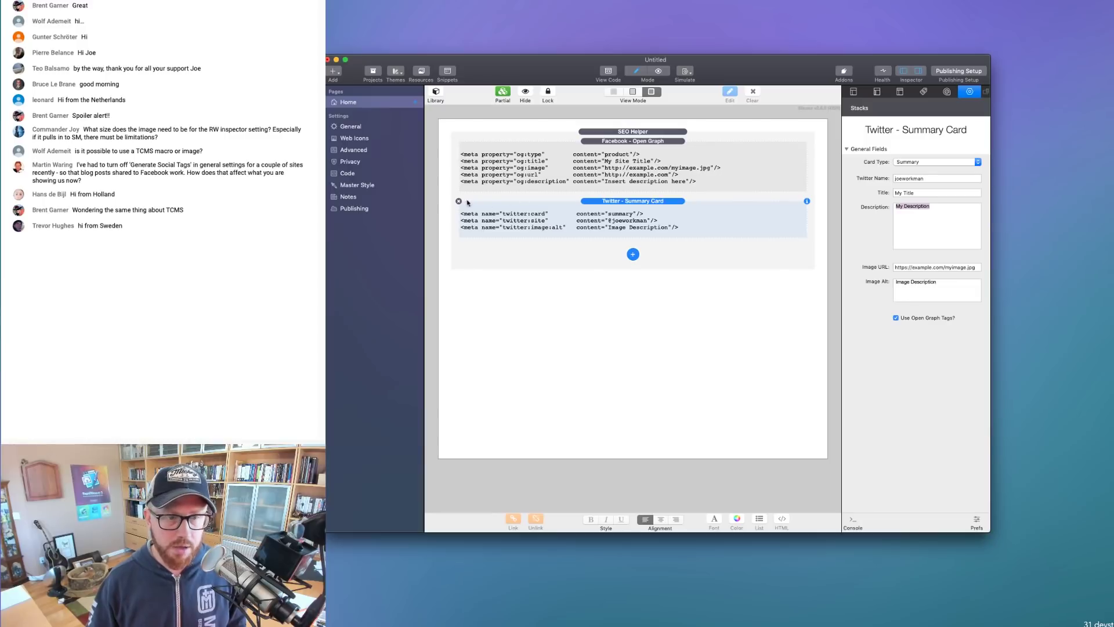
Add a Twitter - App Card and a Twitter - Player Card to the SEO Helper stack
left_click(634, 255)
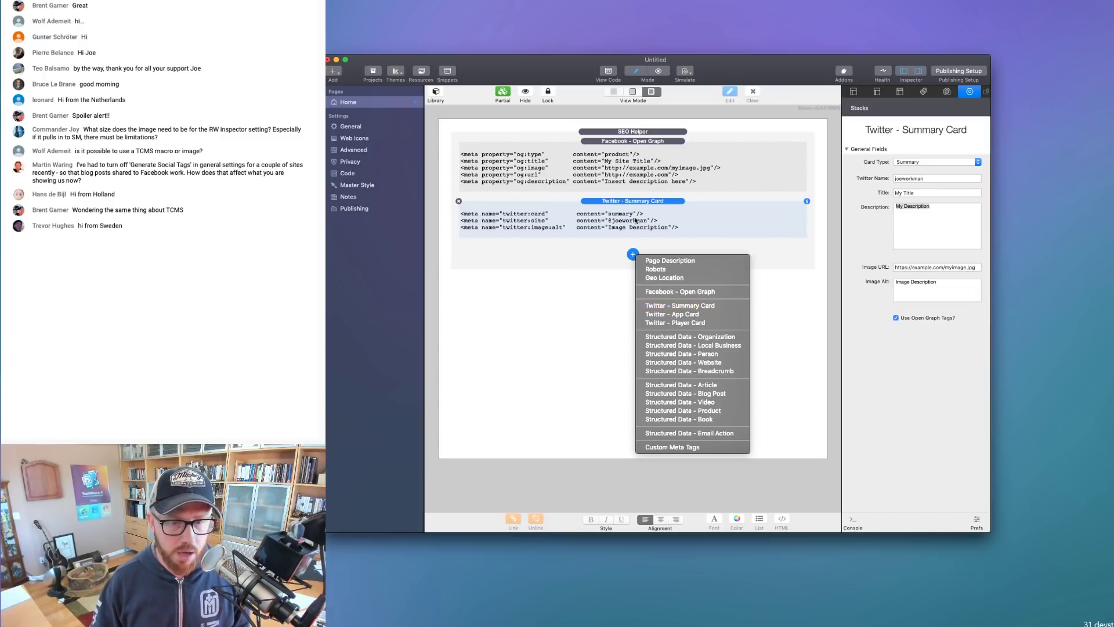
left_click(681, 314)
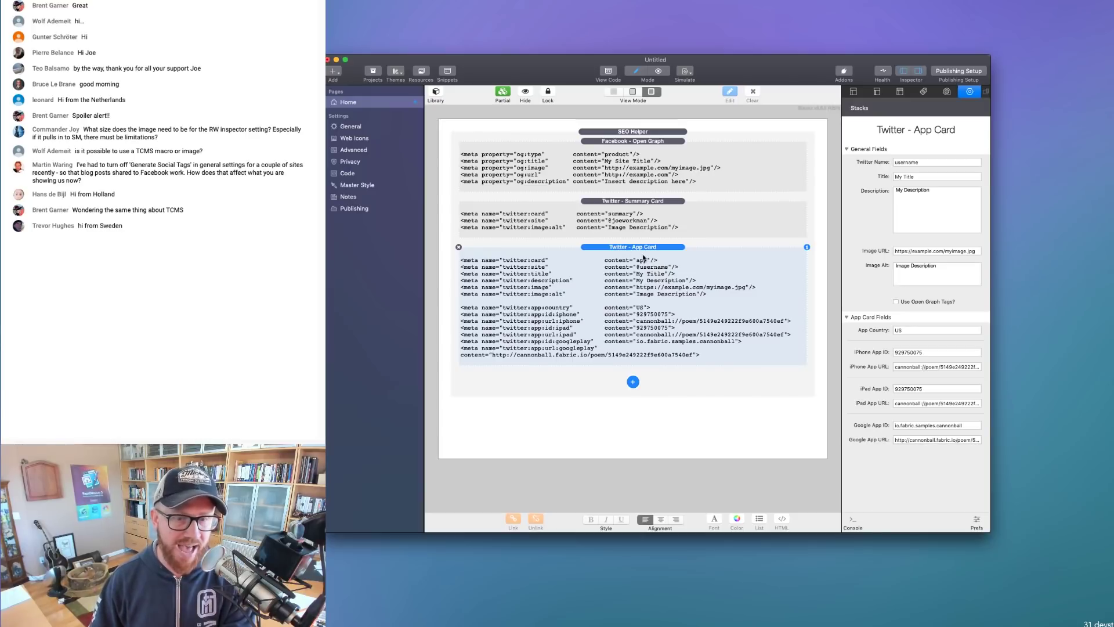
left_click(633, 382)
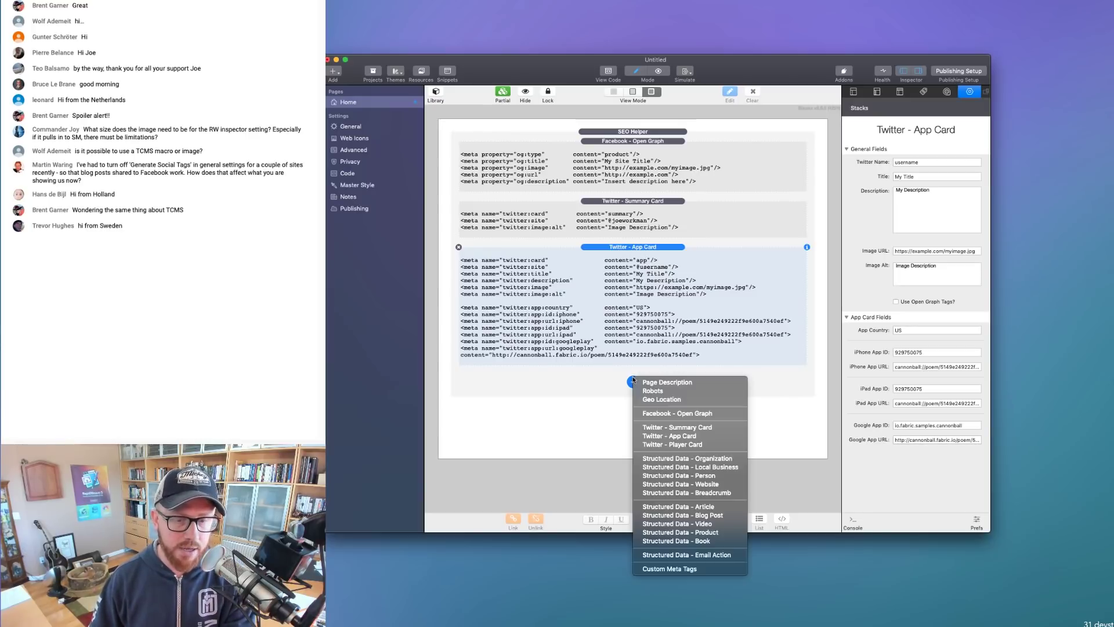
left_click(672, 445)
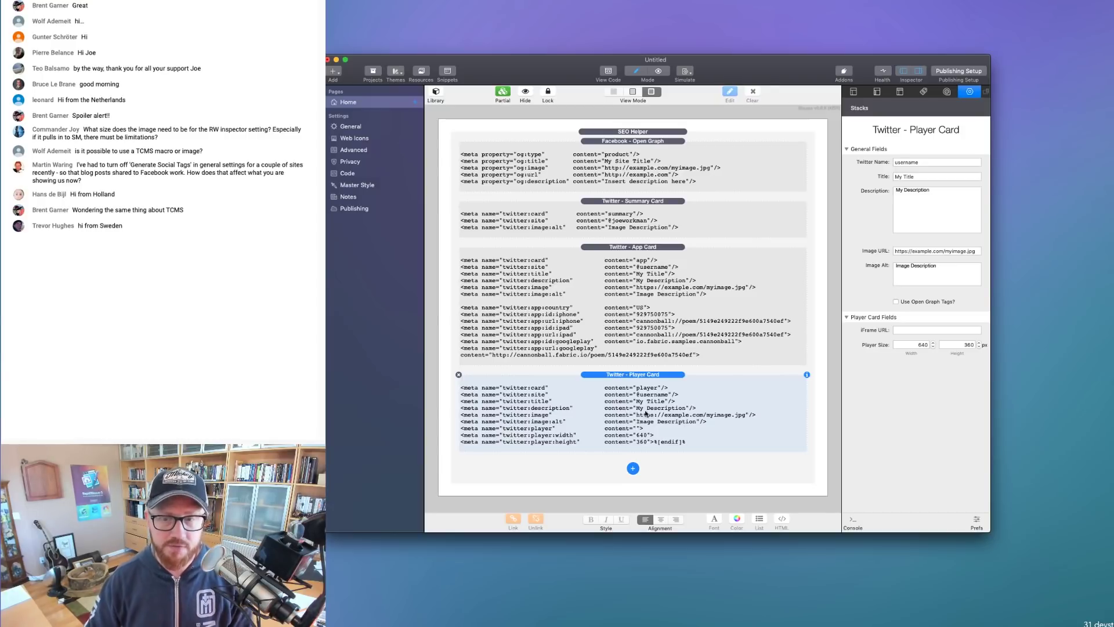
left_click(911, 330)
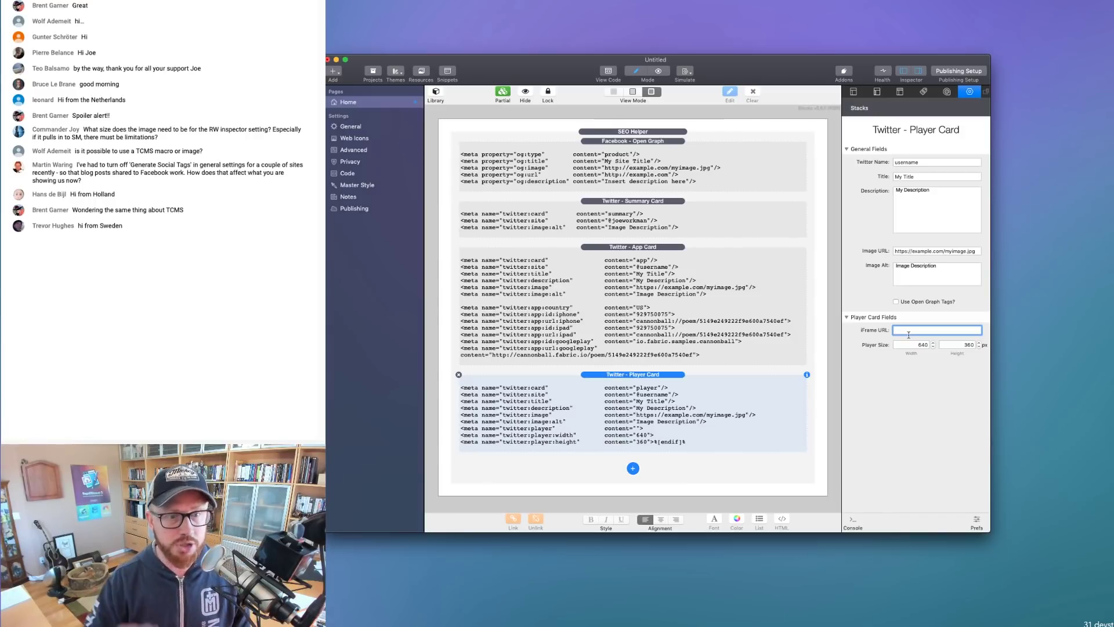
Delete the Twitter - Player Card and Twitter - App Card items from the SEO Helper stack
left_click(457, 376)
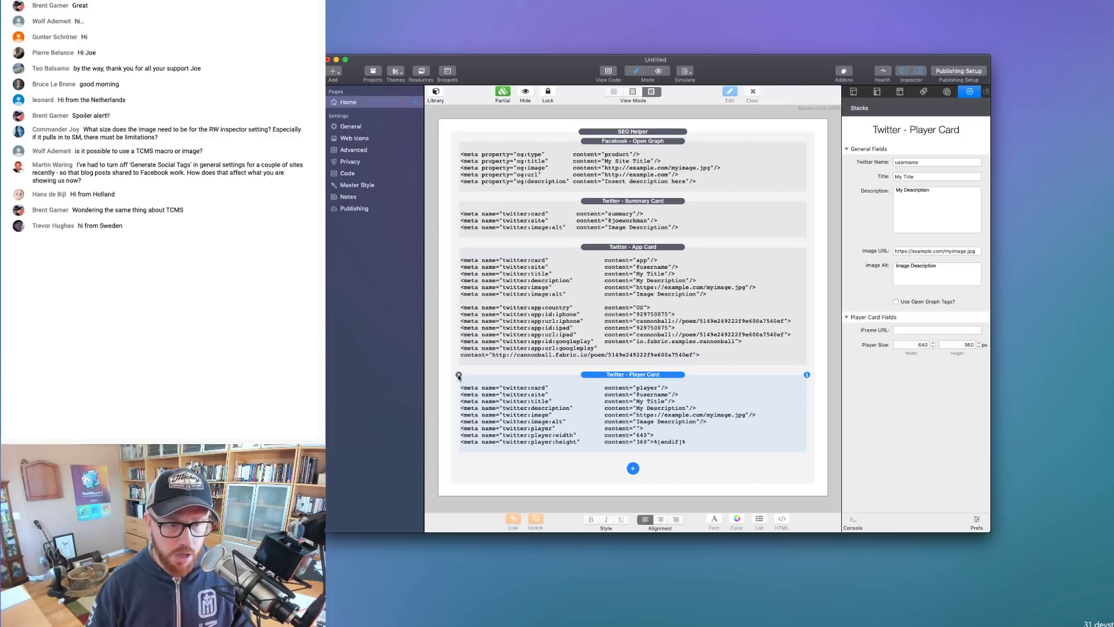
left_click(459, 375)
left_click(458, 246)
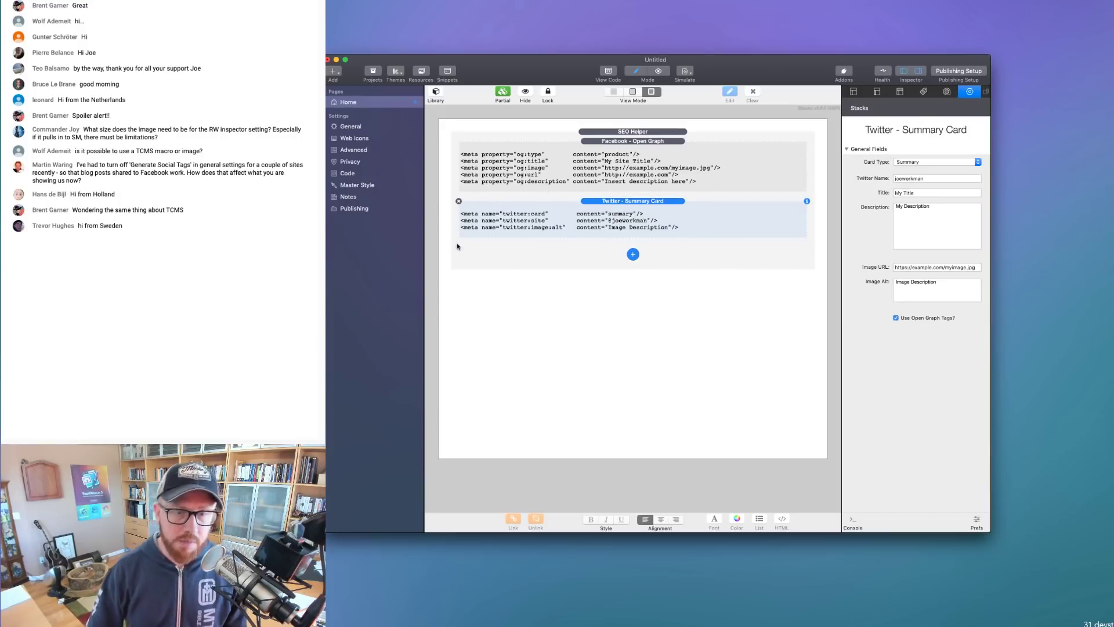
Review the SEO Helper stack and the settings of its Facebook - Open Graph and Twitter - Summary Card items
left_click(676, 155)
left_click(656, 212)
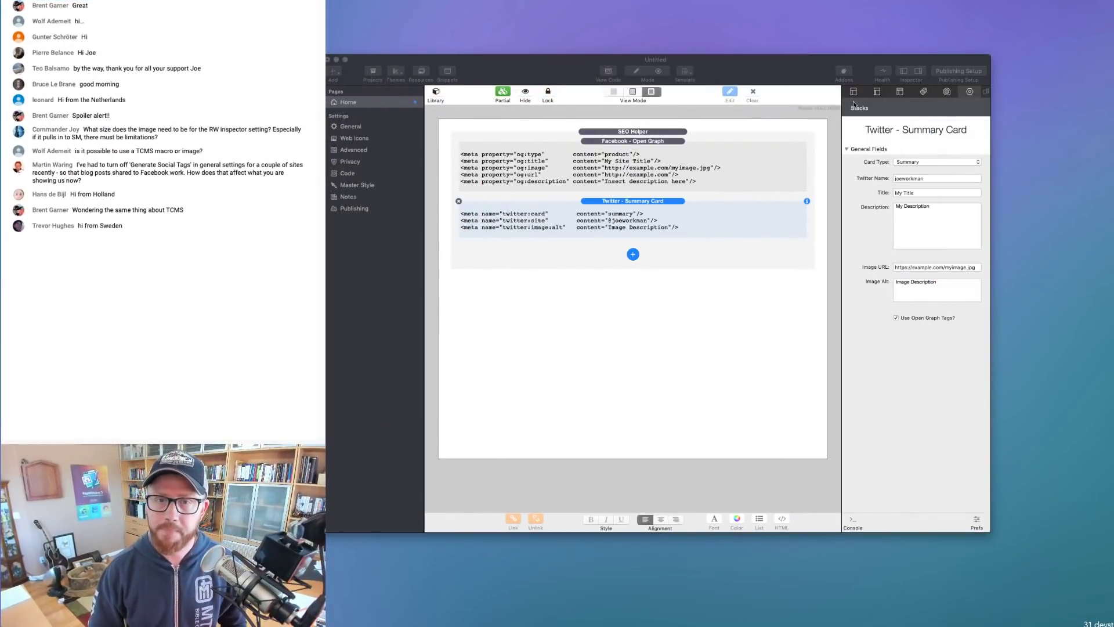
left_click_drag(769, 77, 822, 70)
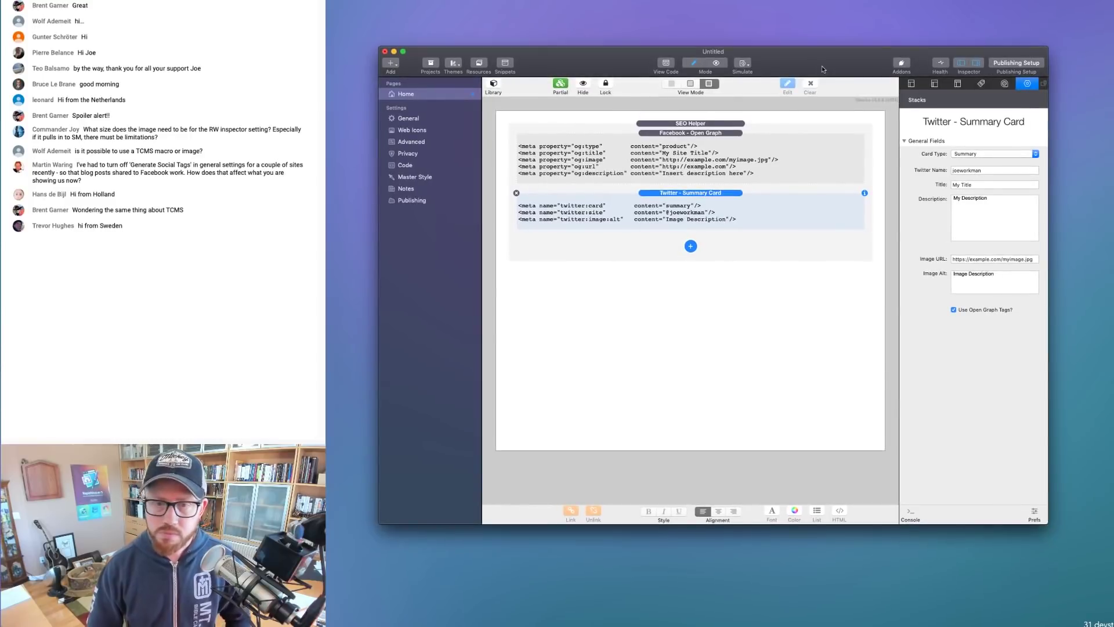
left_click(693, 122)
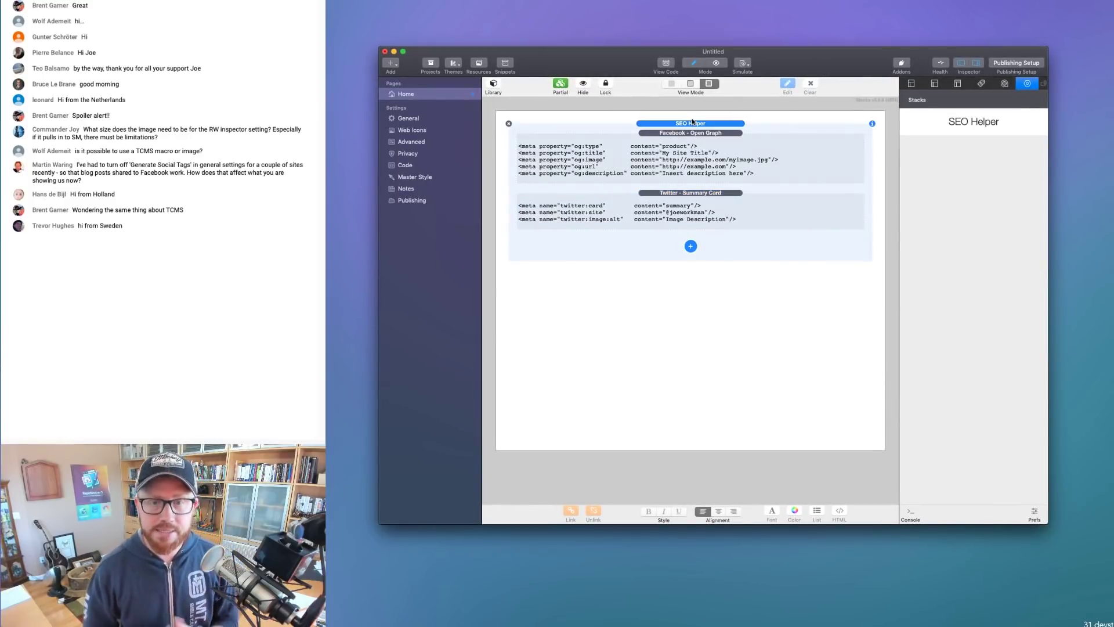
left_click(695, 134)
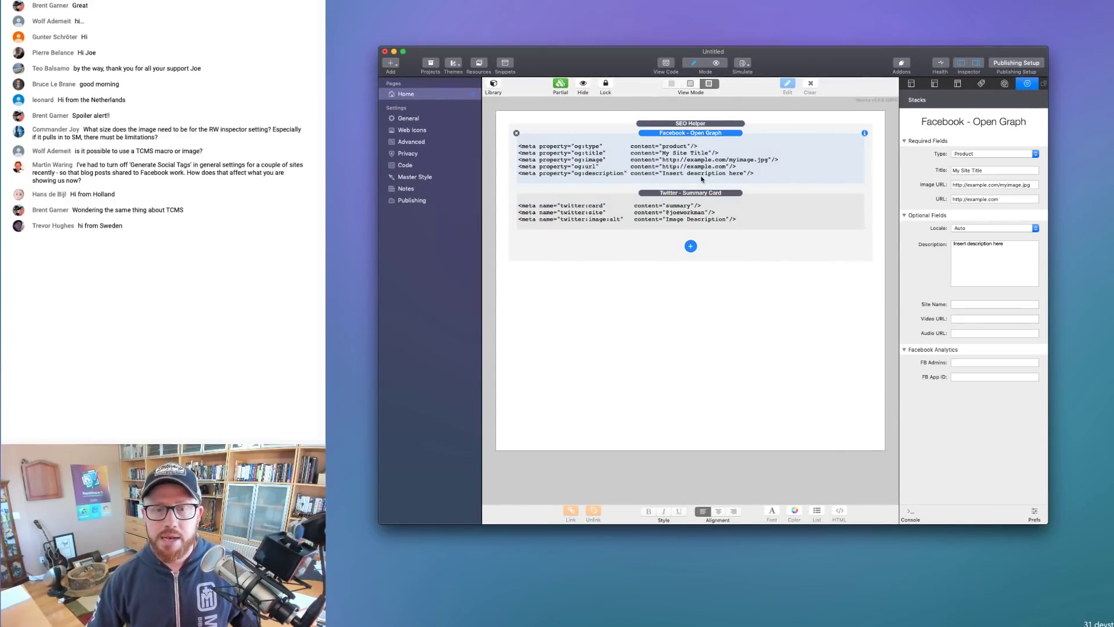
left_click(704, 193)
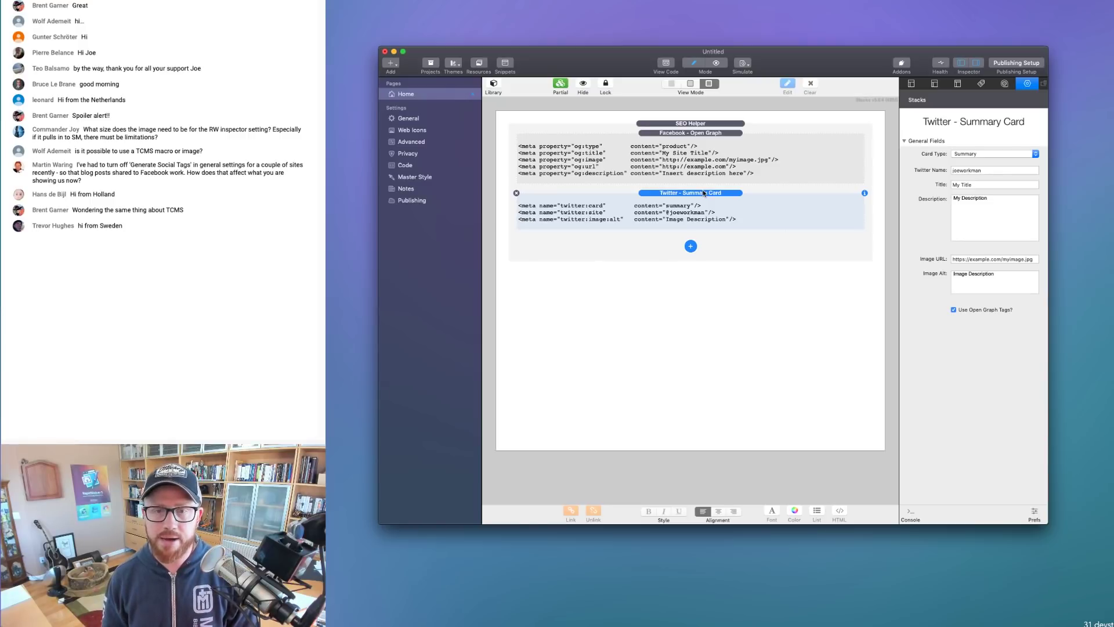
key("super+Tab")
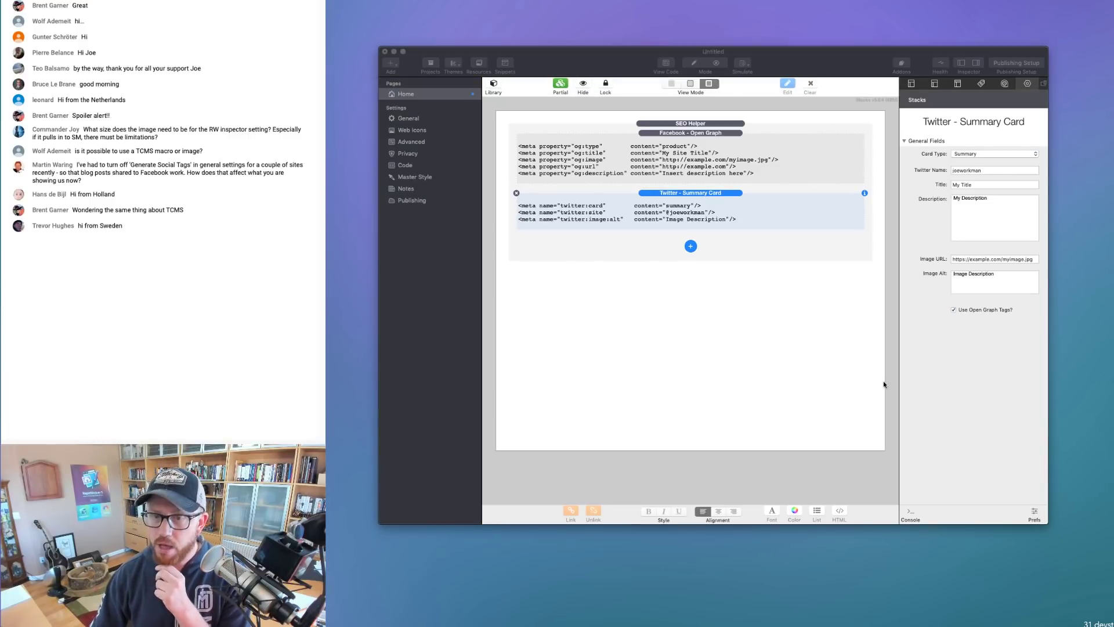
left_click(778, 303)
left_click(778, 302)
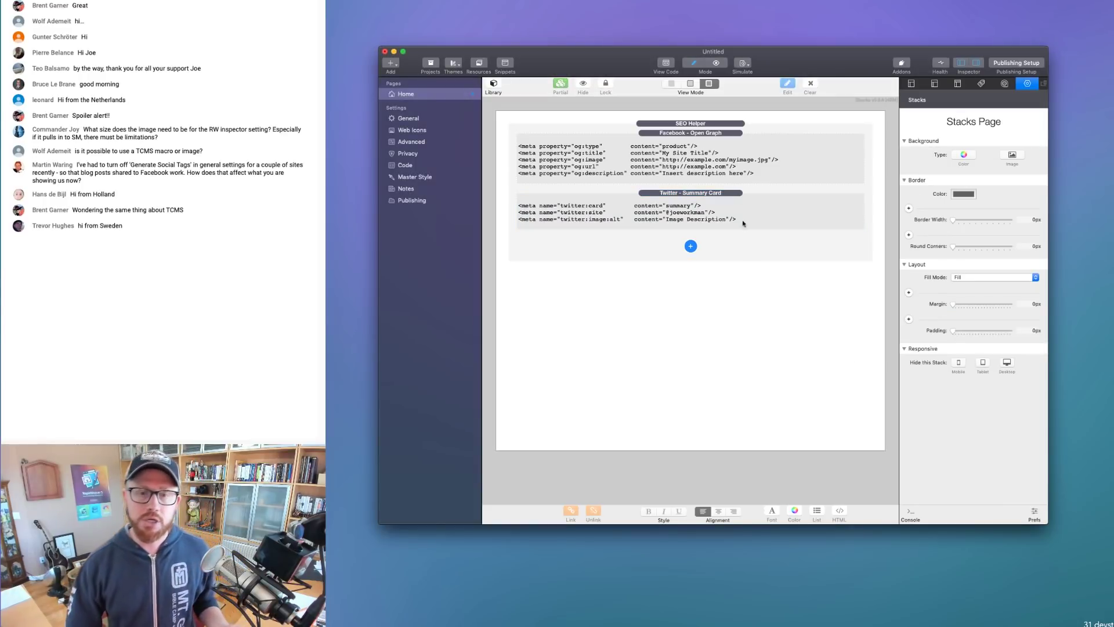
left_click(720, 129)
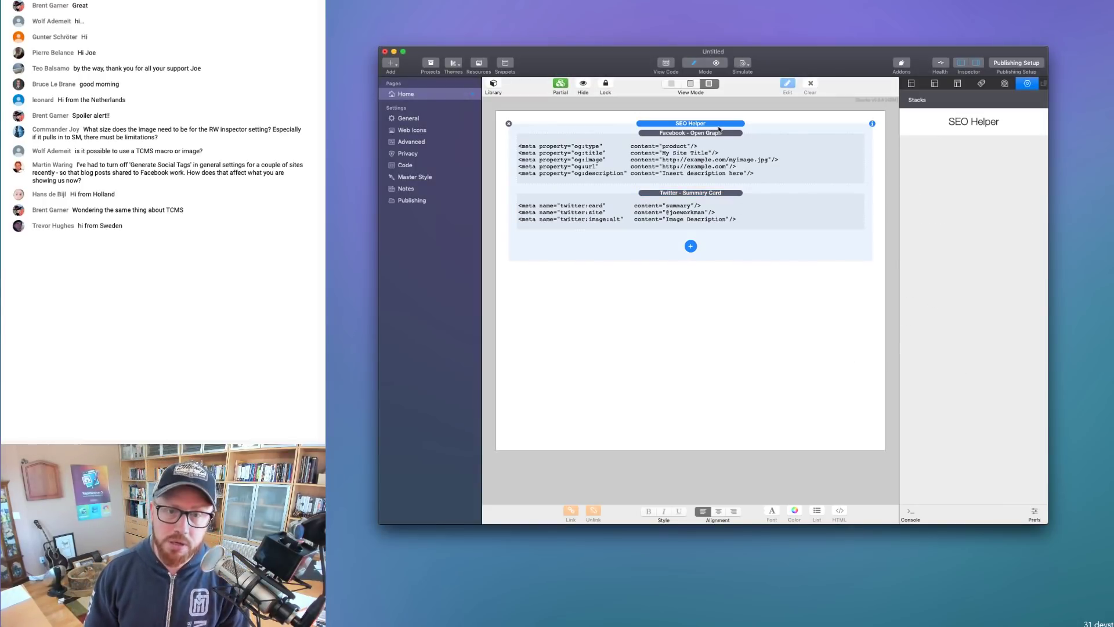
Turn off Generate Social Tags in the General settings and check the Home page's Meta Tags and Social Tags settings
left_click(404, 119)
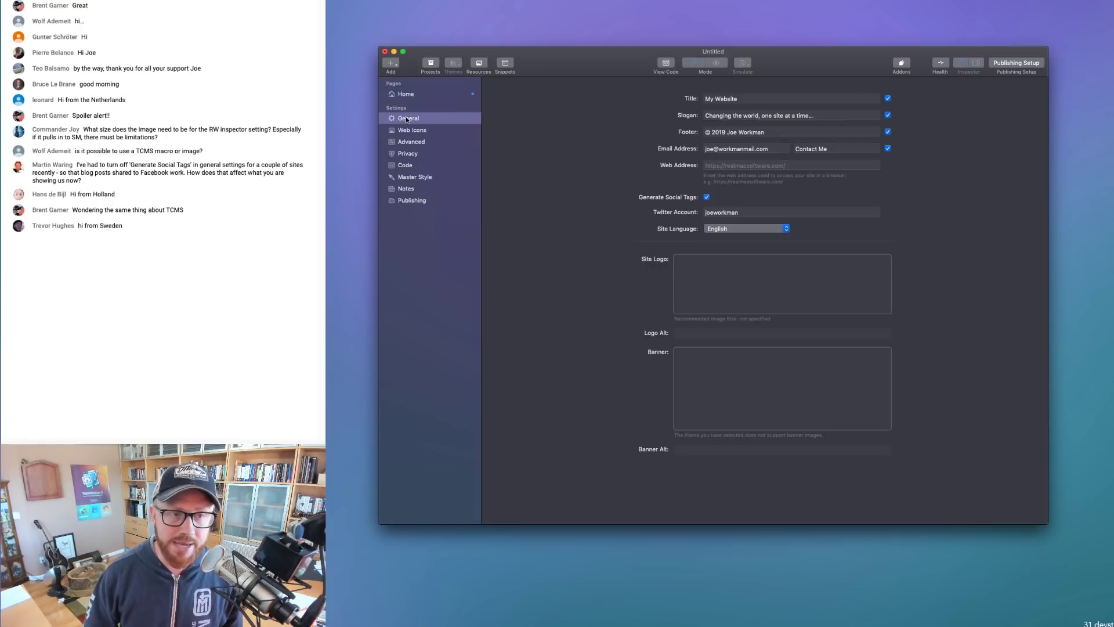
left_click(707, 198)
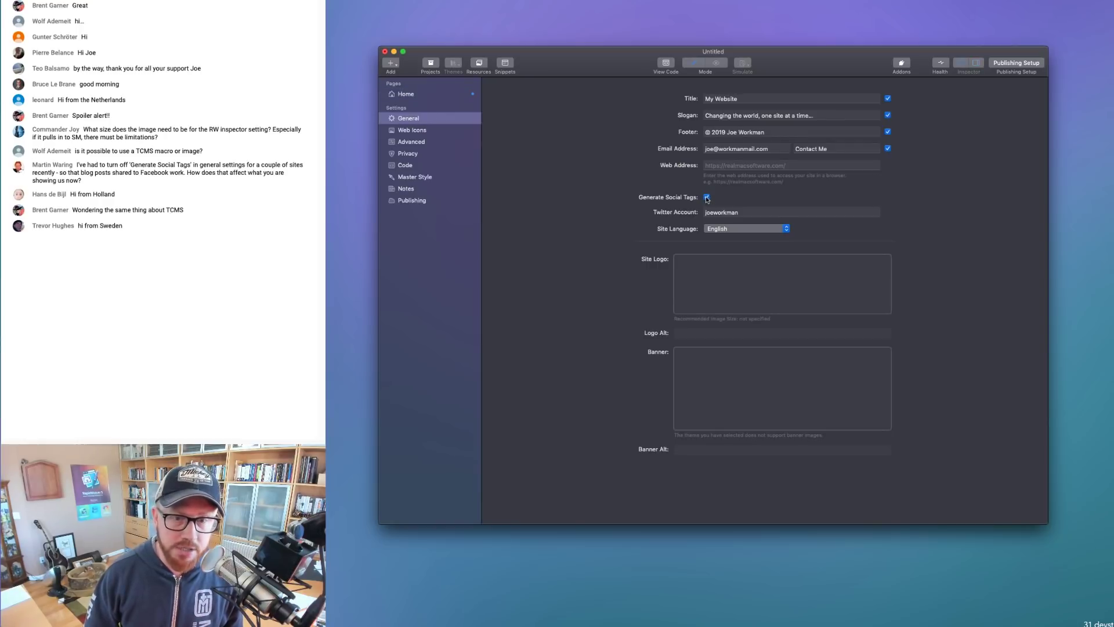
left_click(405, 95)
left_click(981, 84)
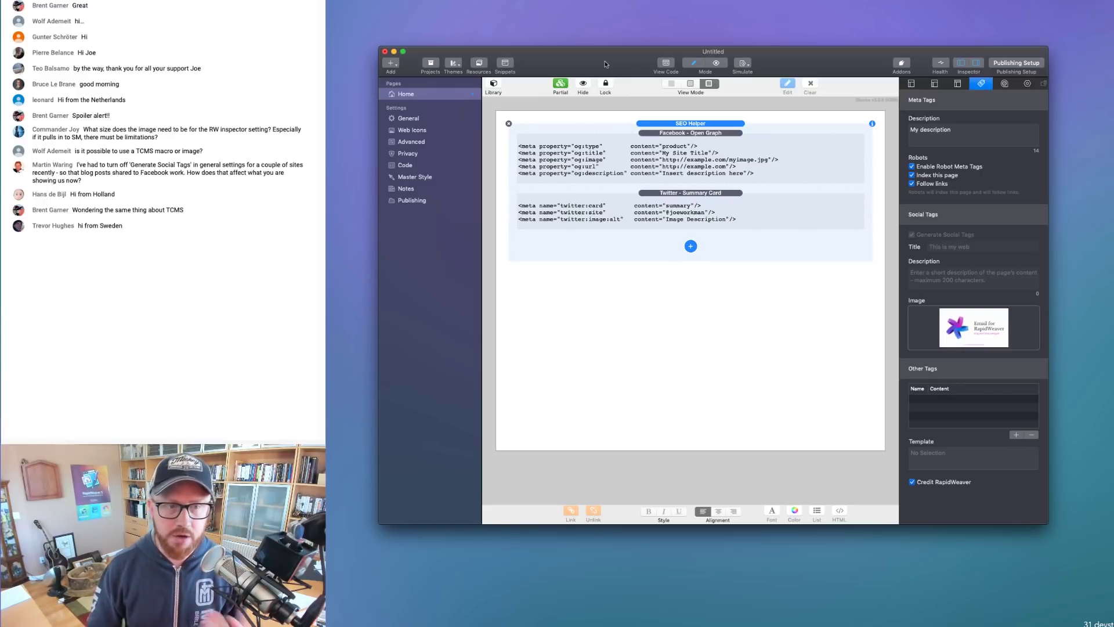
Check the Generate Social Tags option in the General settings again and return to the Home page
left_click(435, 120)
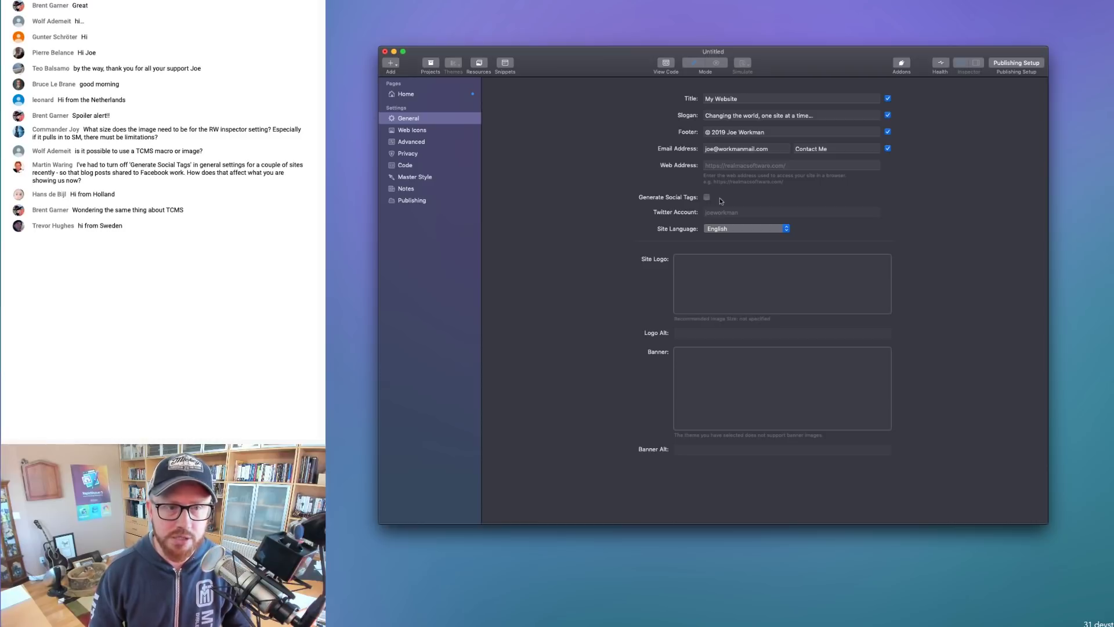
left_click(407, 94)
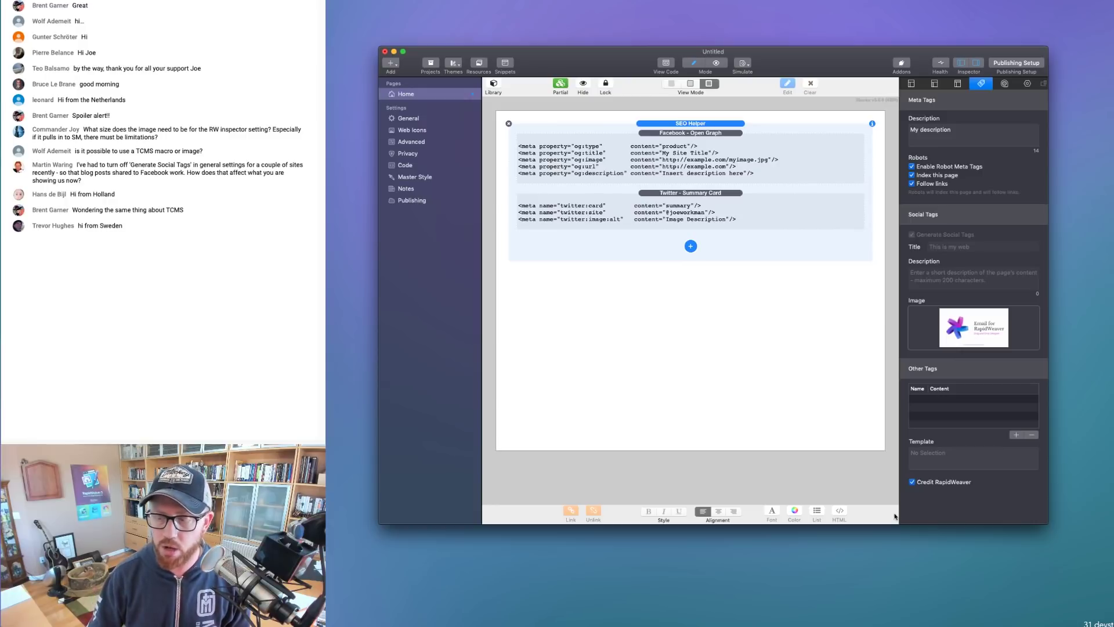
left_click(55, 244)
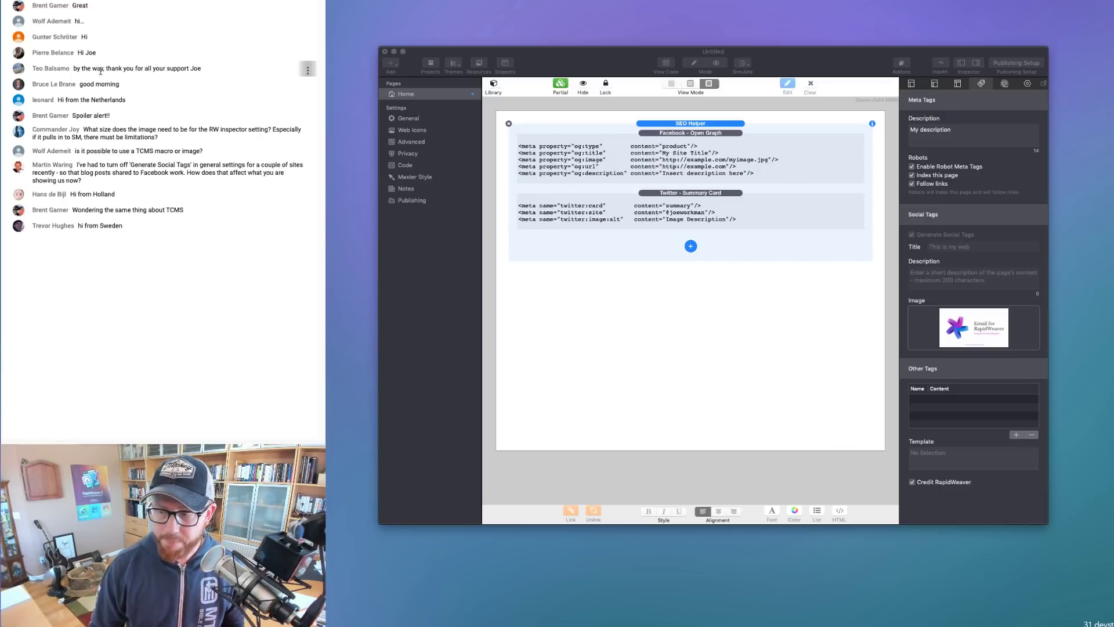
Set the title of the Facebook - Open Graph item to the macro %cmsData(SocialTitle)%
left_click(689, 135)
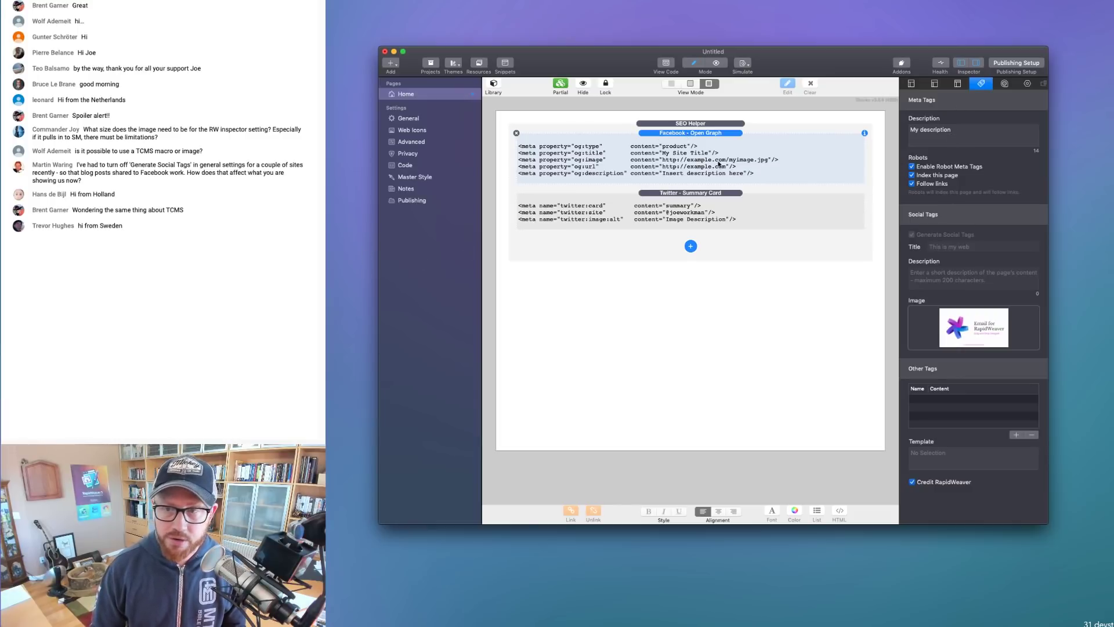
left_click(1027, 83)
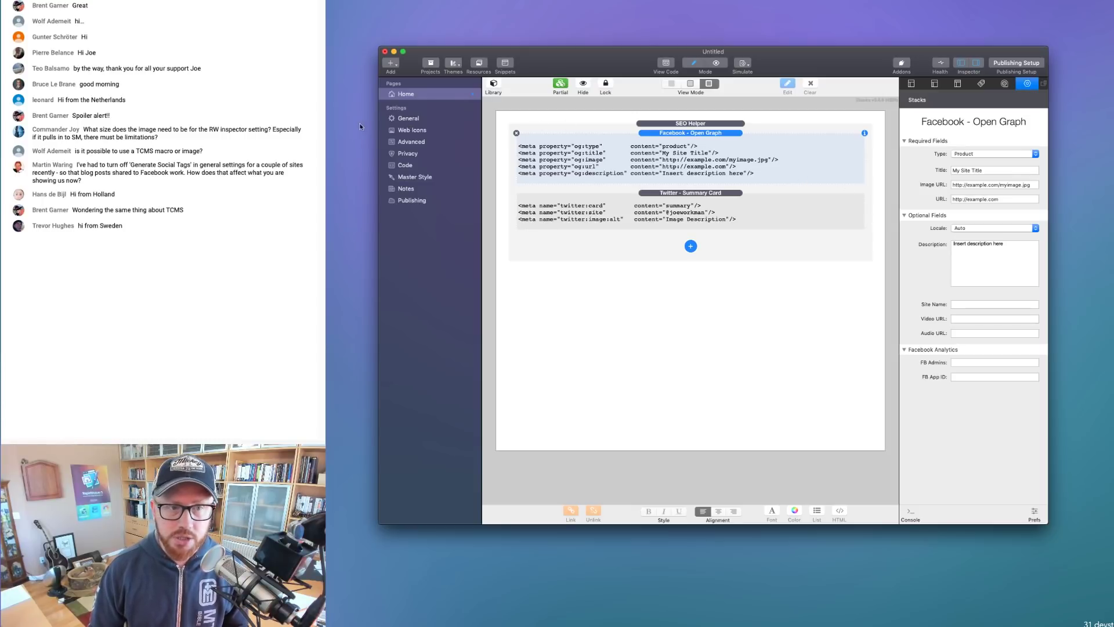
left_click(996, 167)
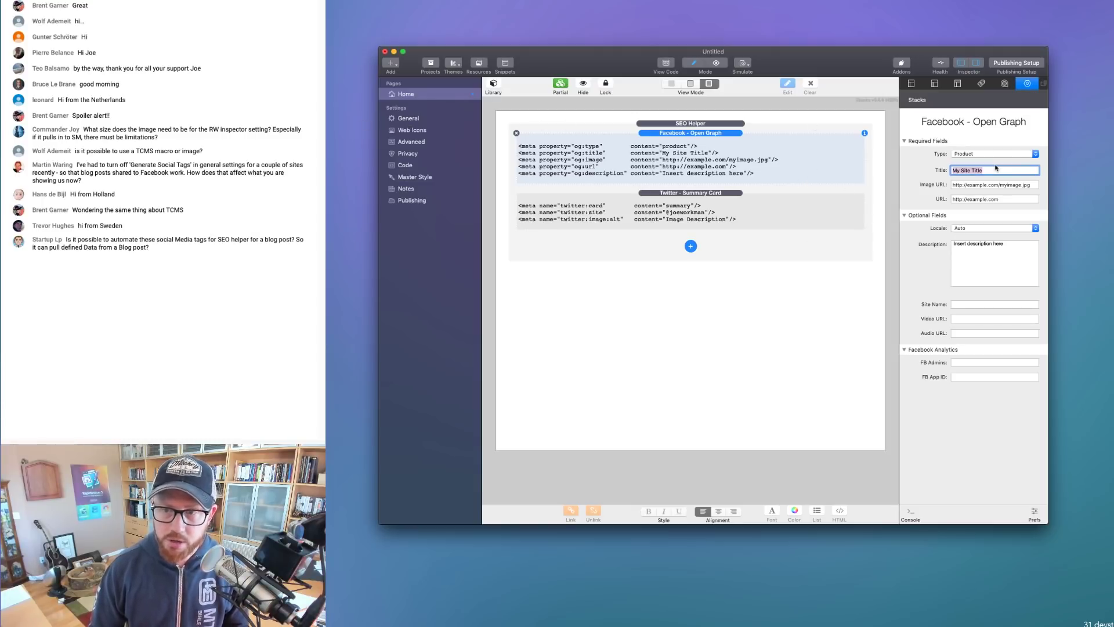
type("%cms")
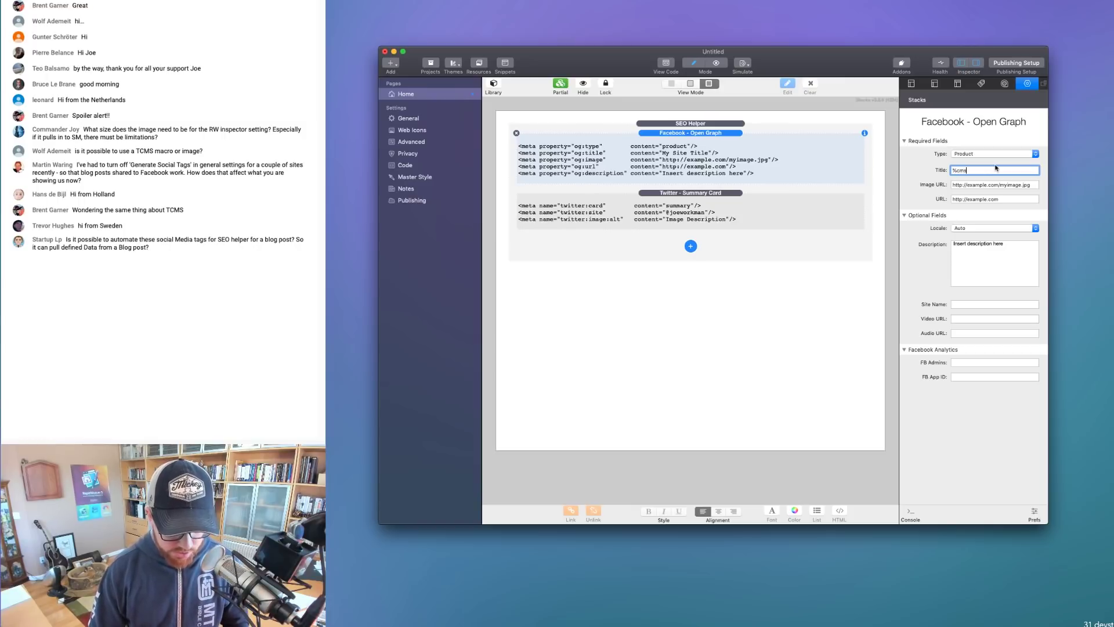
type("Data(SocialTit")
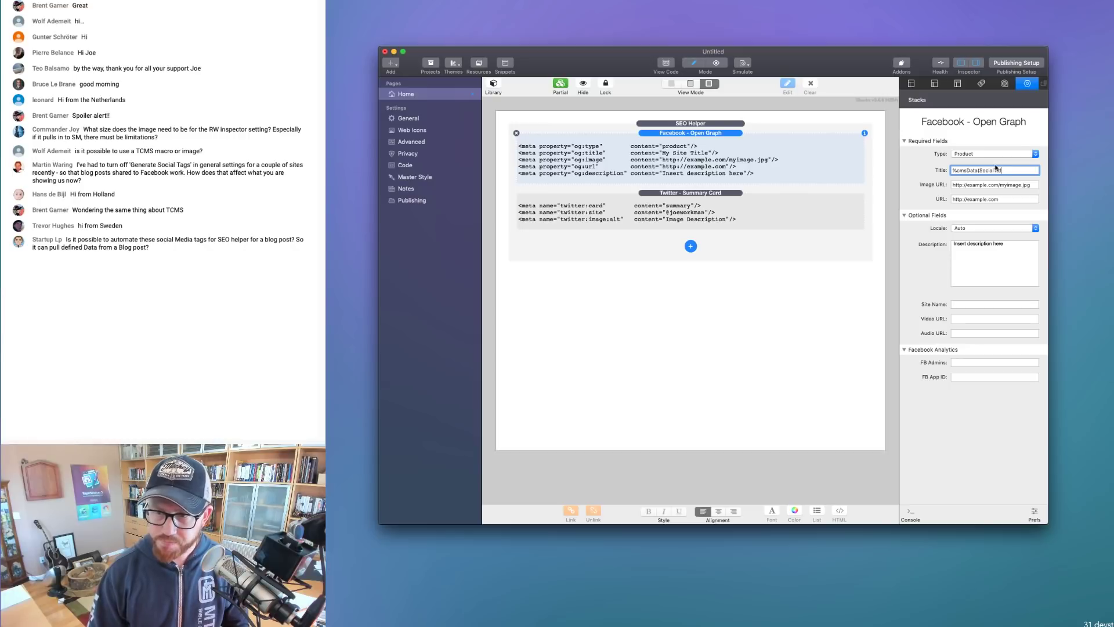
type(")%")
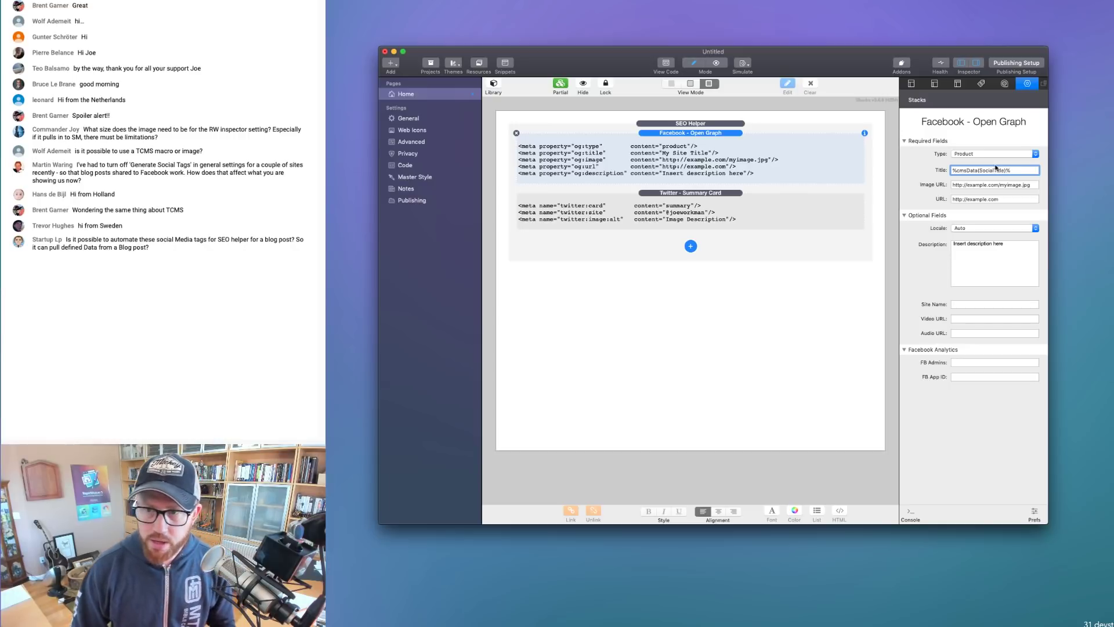
key("super+a")
left_click(1027, 175)
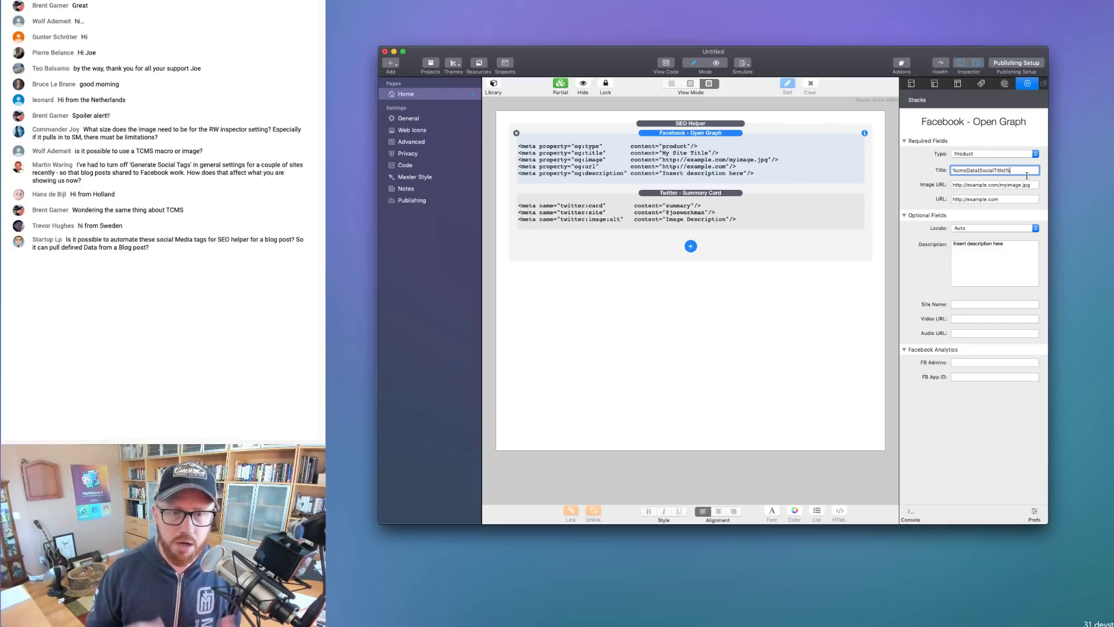
left_click_drag(1027, 175, 829, 177)
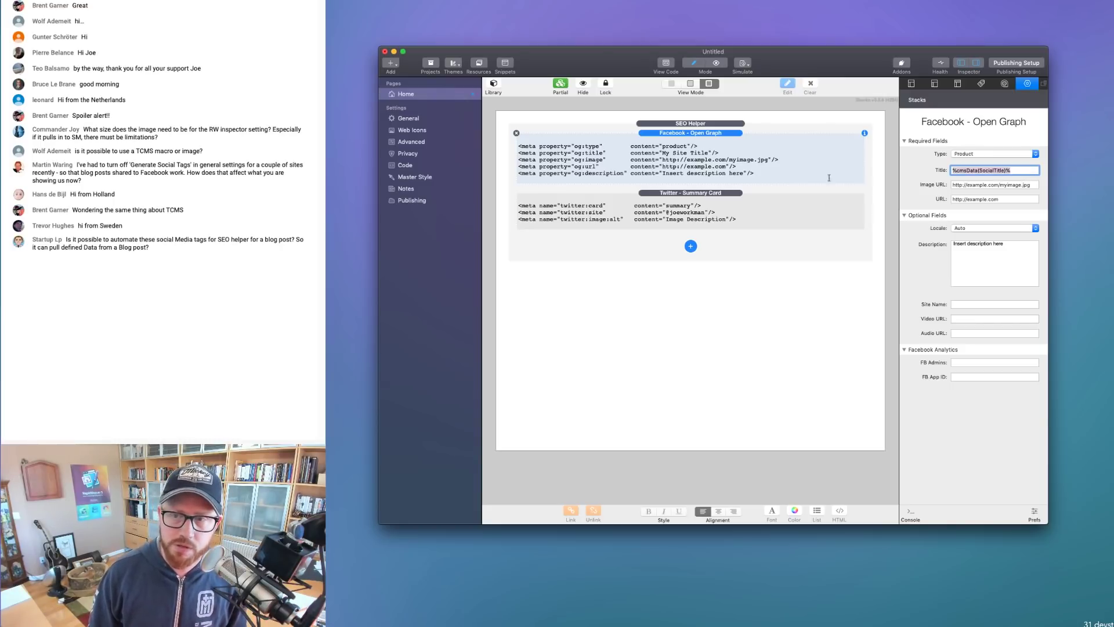
left_click(1023, 175)
key("Return")
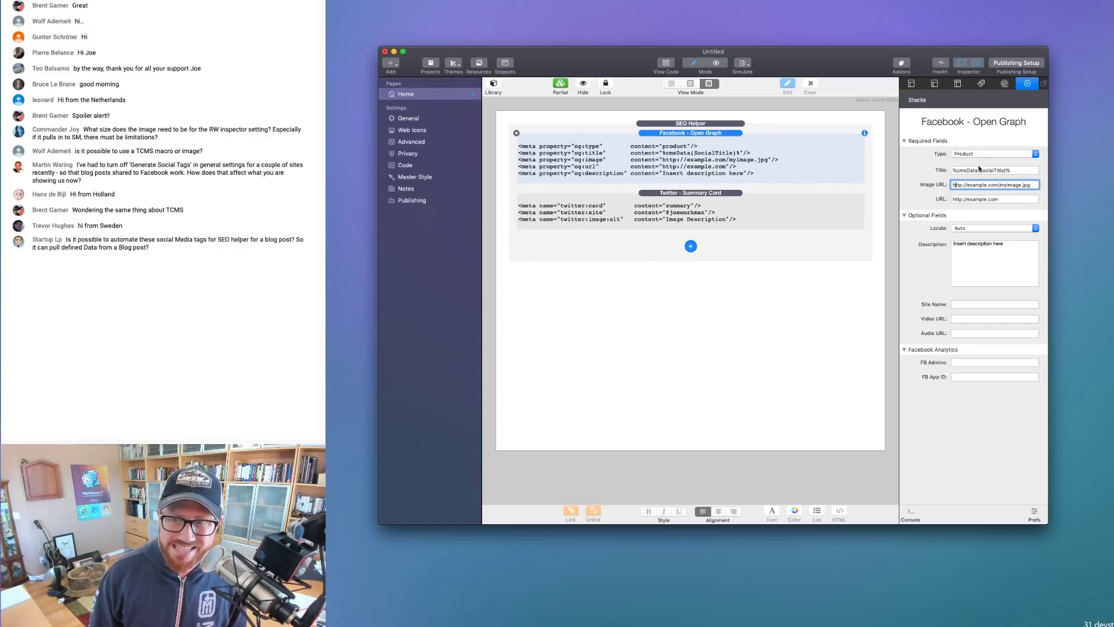
Copy the %cmsData(SocialTitle)% macro from the Open Graph item's title
left_click(977, 174)
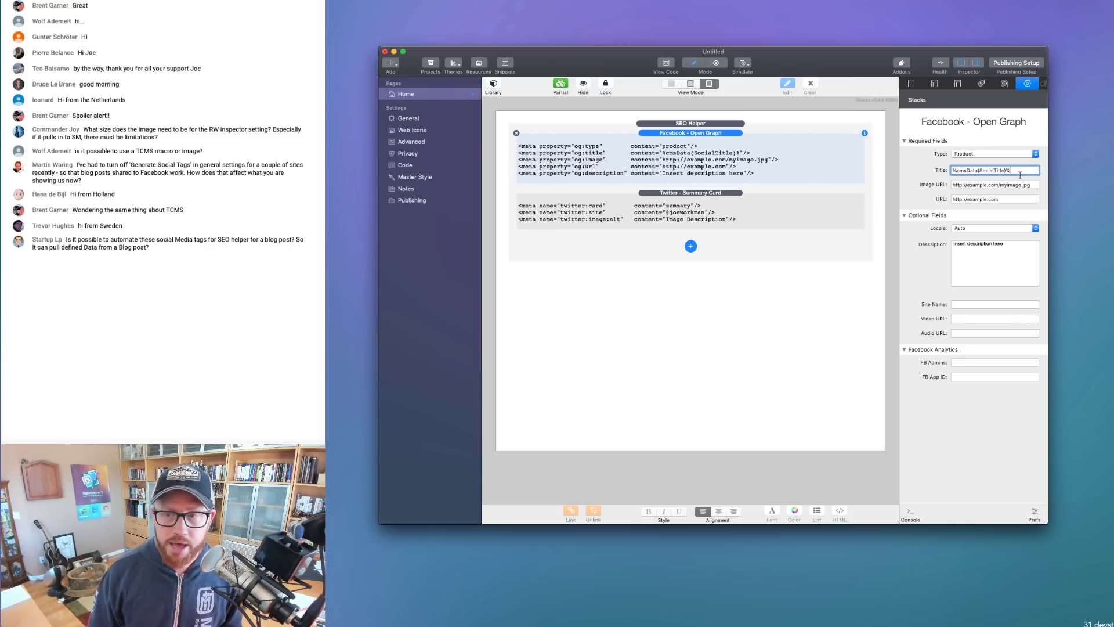
left_click_drag(1020, 172, 690, 177)
key("super+c")
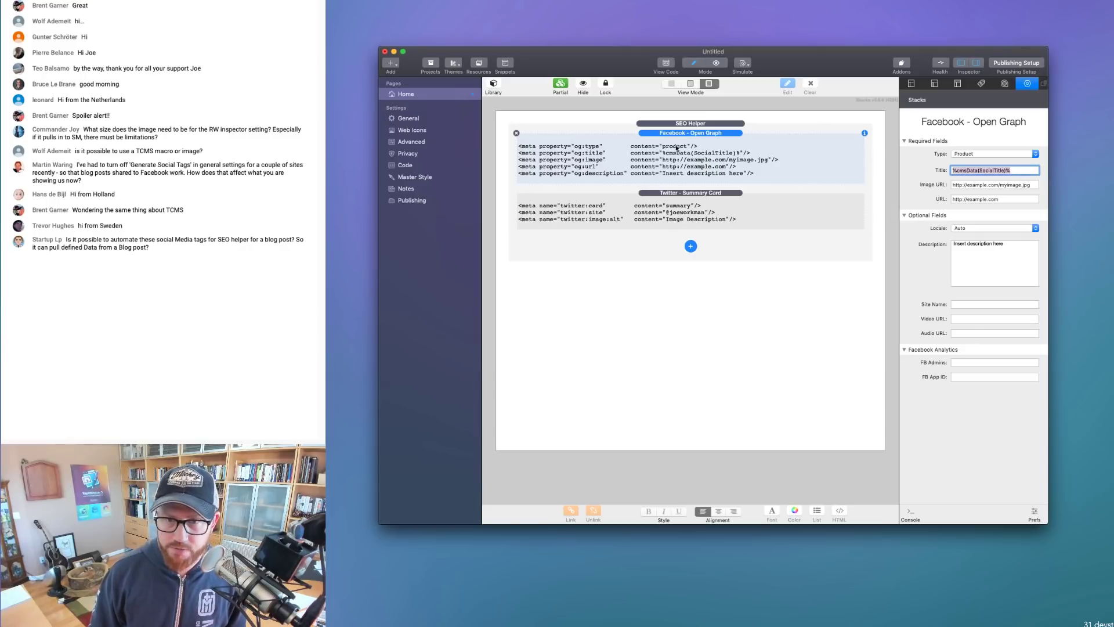
Turn on Generate Social Tags in the General settings and return to the Home page
left_click(725, 124)
left_click(958, 84)
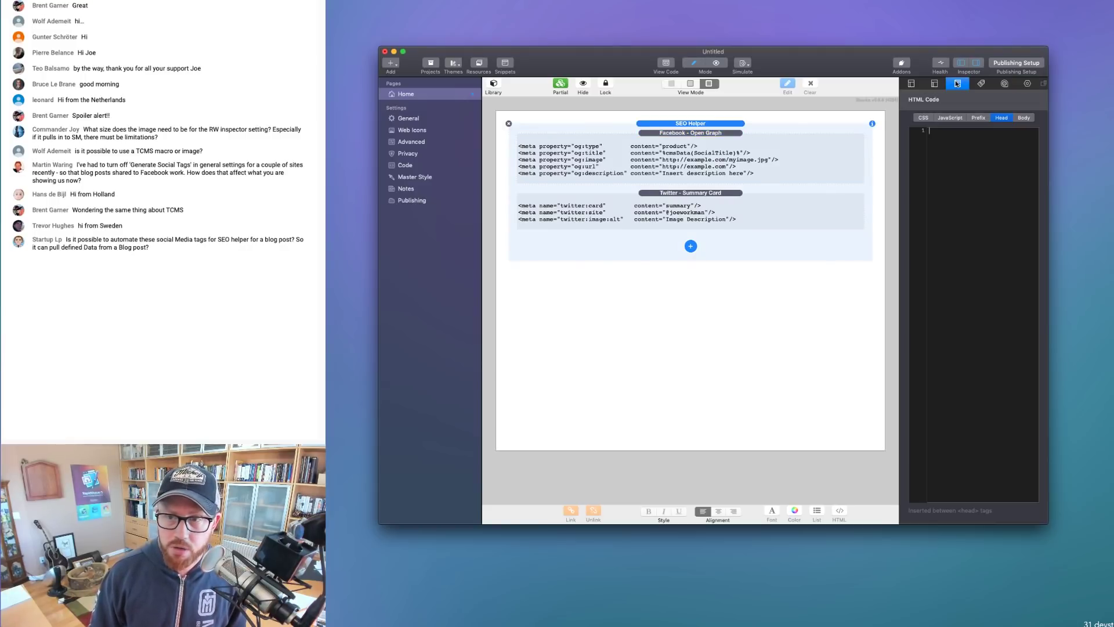
left_click(406, 119)
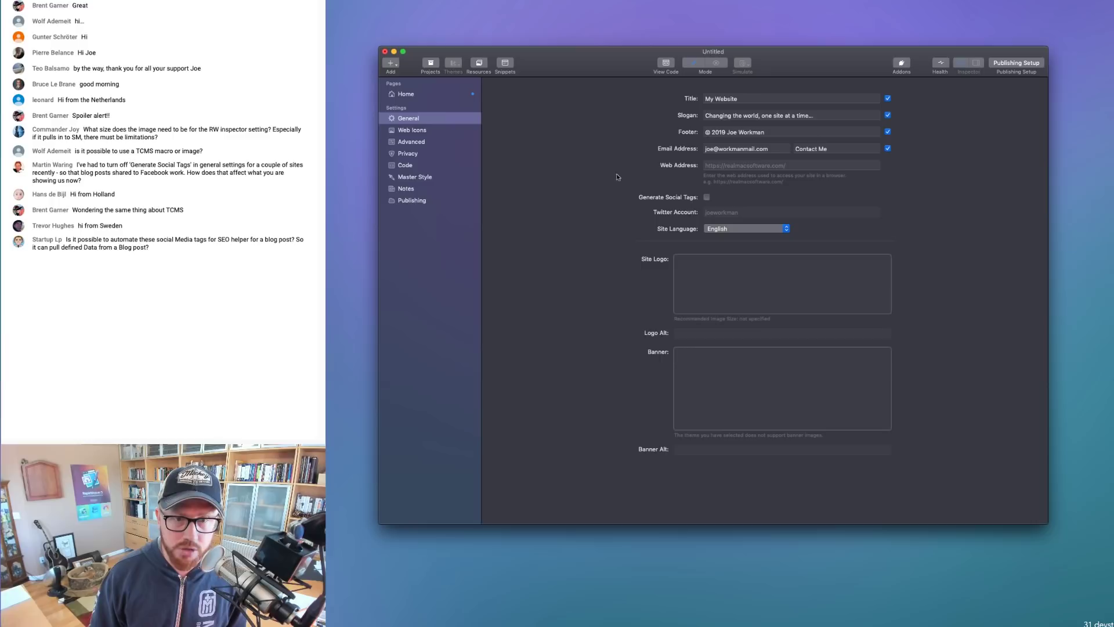
left_click(705, 198)
left_click(405, 95)
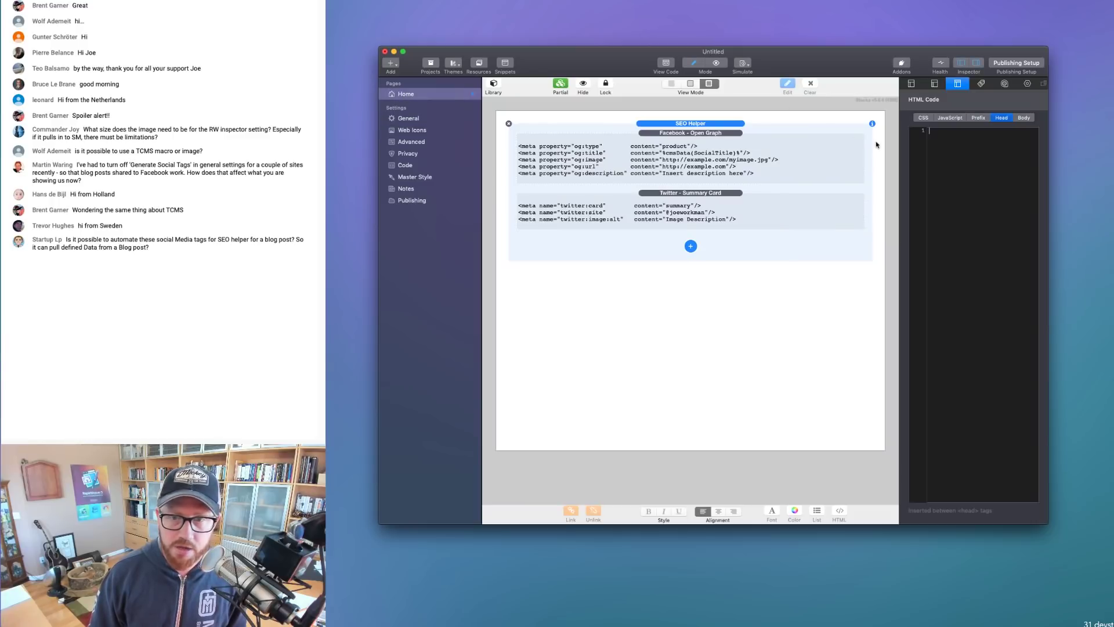
Replace the title in the Home page's Social Tags with the copied macro %cmsData(SocialTitle)%
left_click(983, 83)
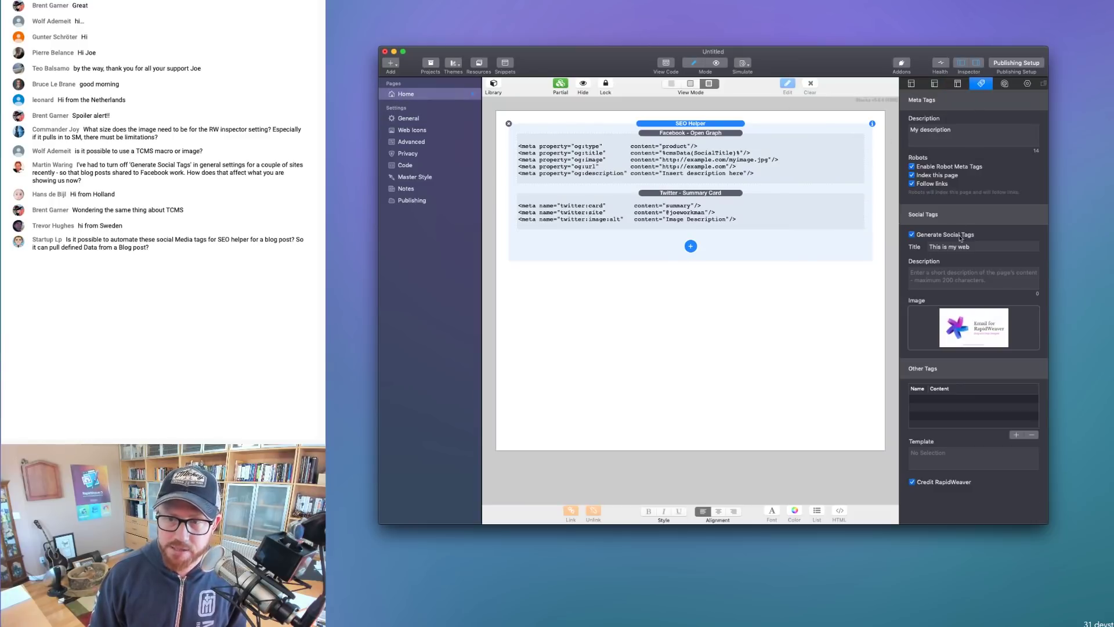
triple_click(996, 248)
key("super+v")
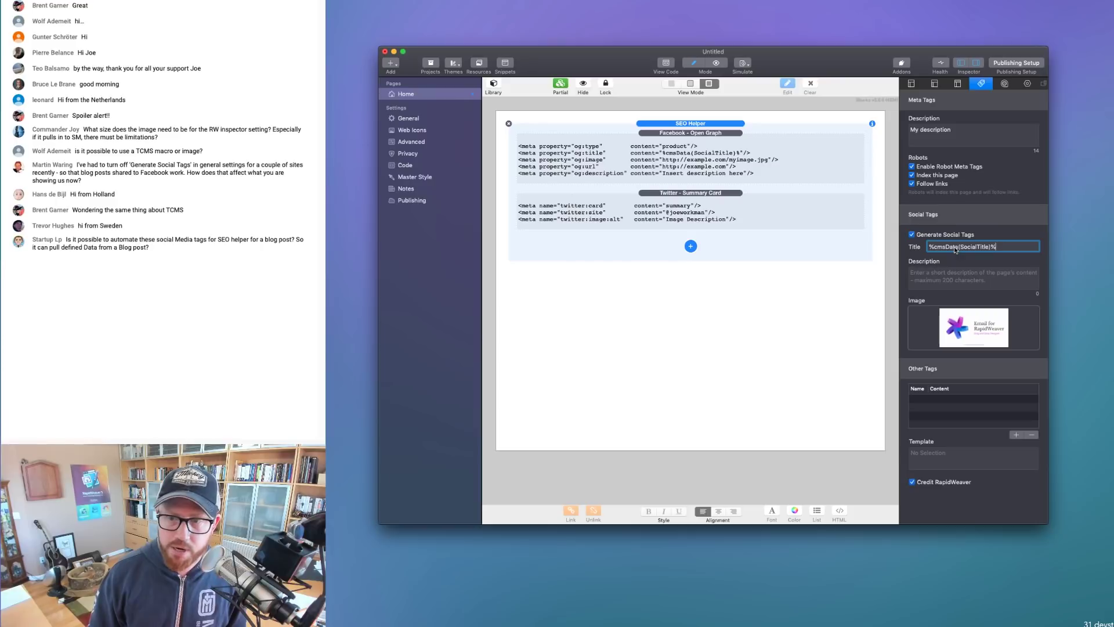
key("Return")
left_click(1013, 251)
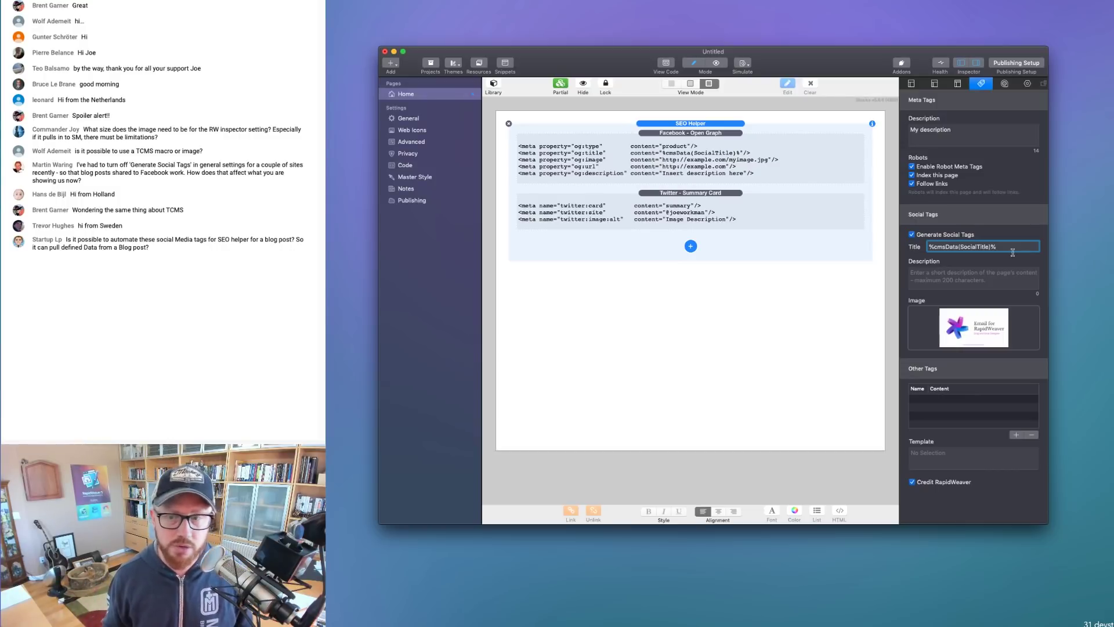
key("Return")
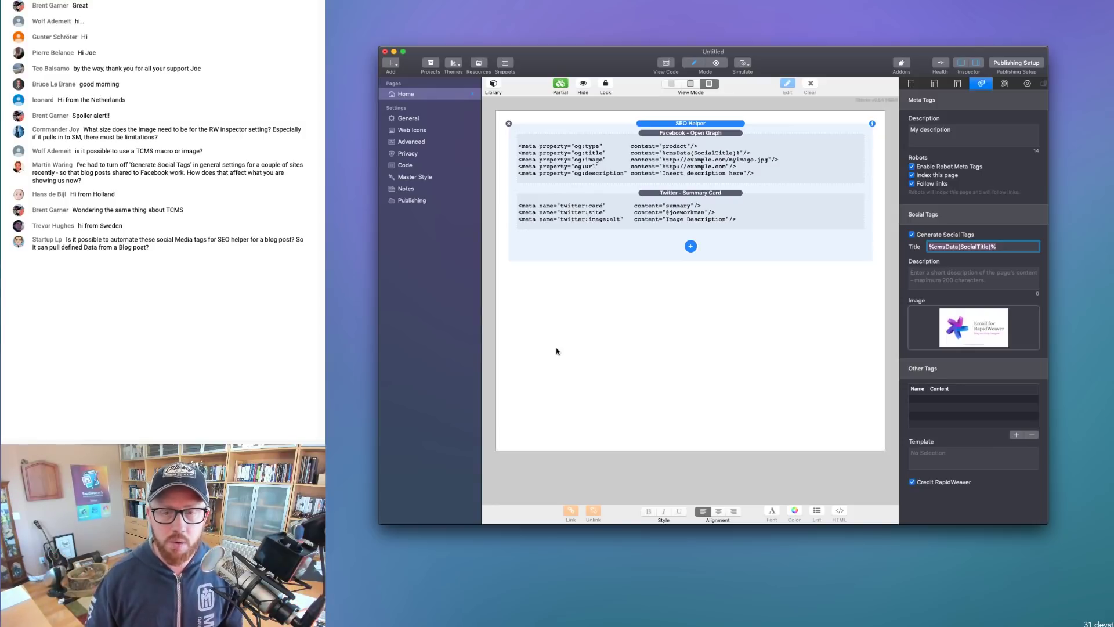
Replace the SEO Helper stack on the Home page with the Blog Post stack from the Total CMS Content group
left_click(649, 124)
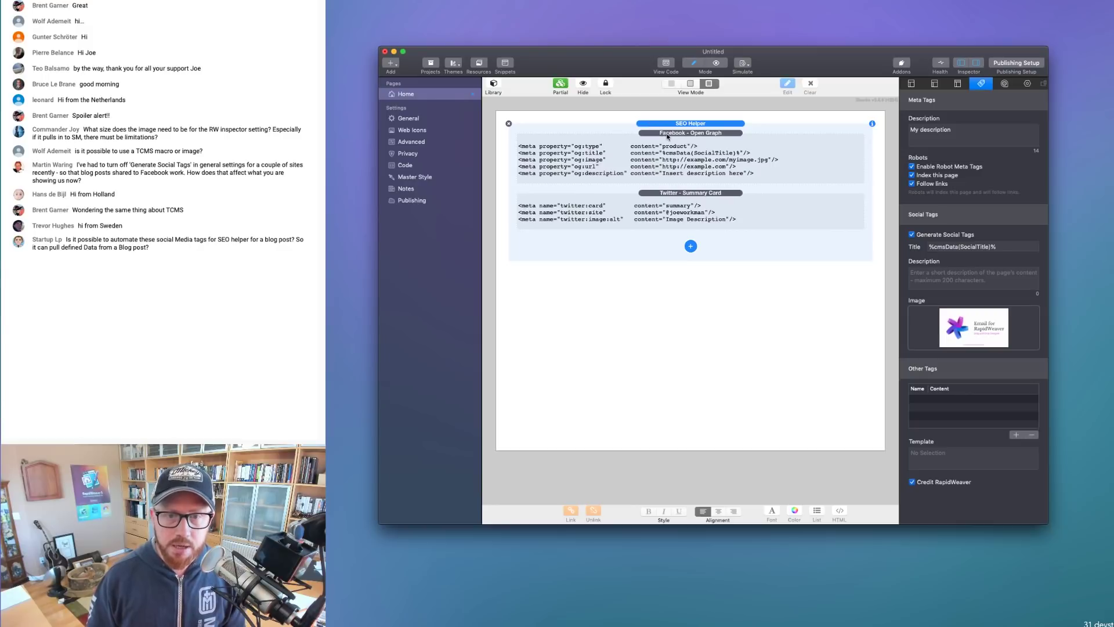
left_click(509, 123)
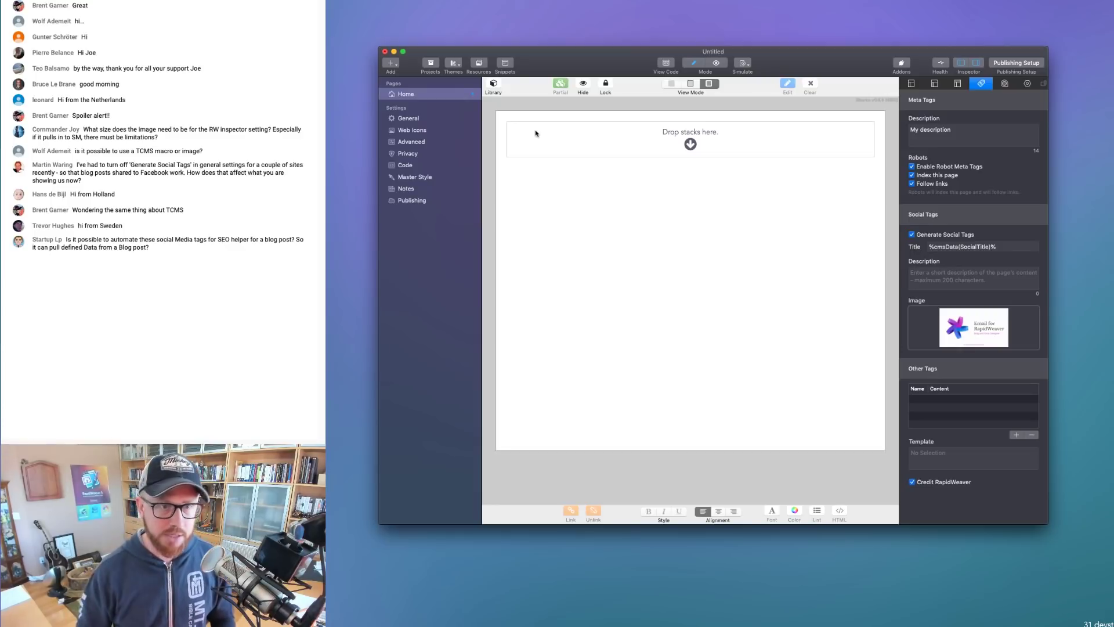
left_click(492, 85)
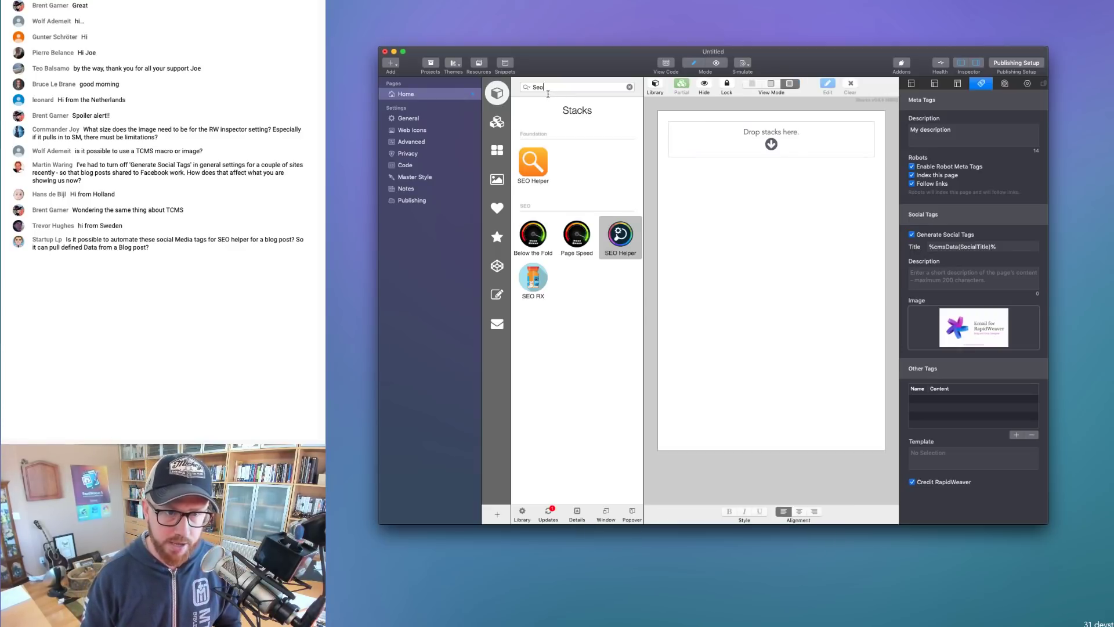
left_click(498, 296)
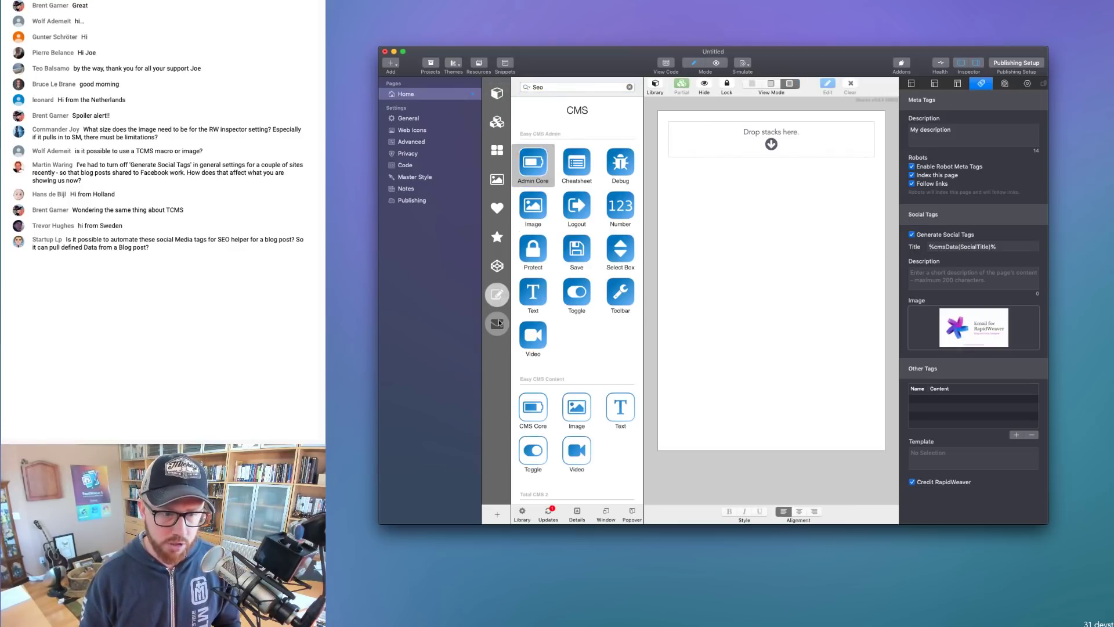
left_click(498, 324)
left_click(498, 295)
scroll(564, 307, "down", 10)
scroll(564, 306, "down", 15)
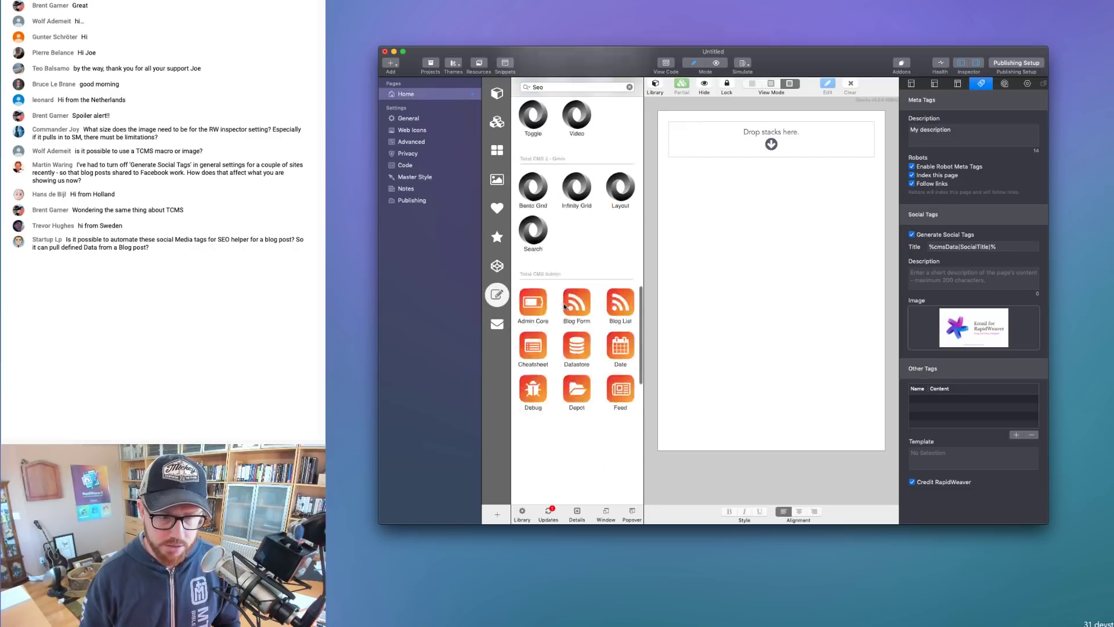
scroll(564, 307, "down", 10)
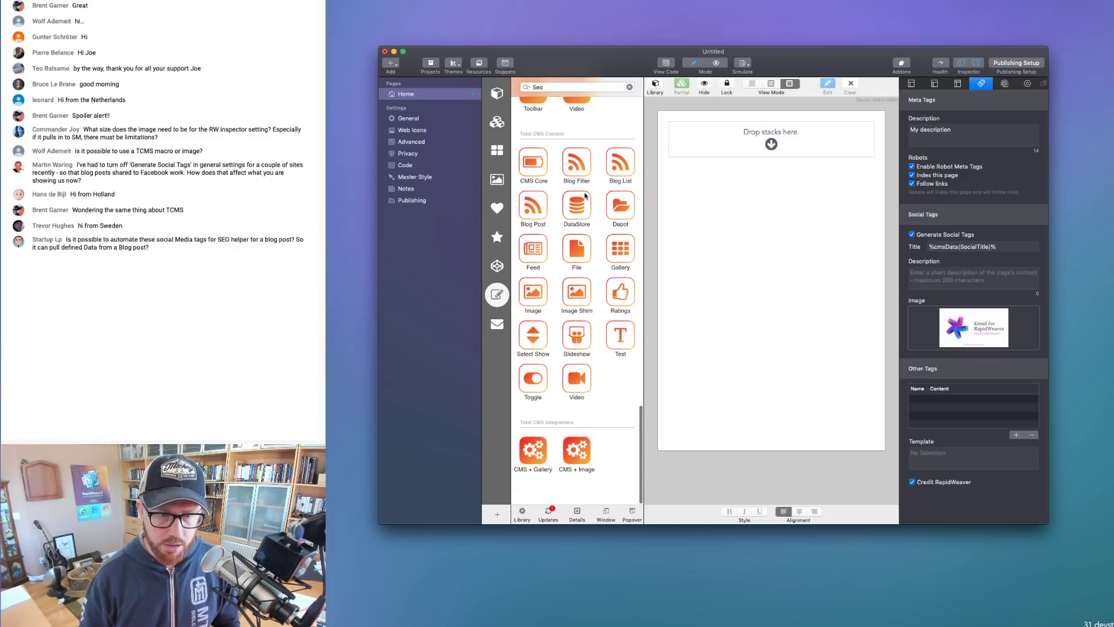
left_click_drag(533, 206, 738, 151)
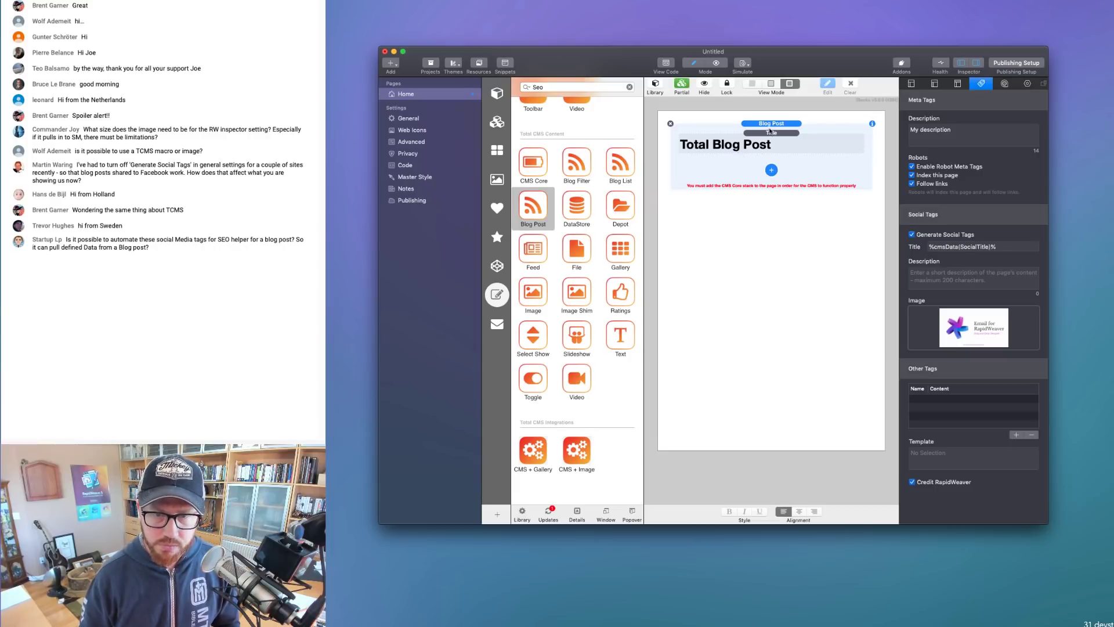
Enable the Basic, Facebook, Twitter and Google meta tags for the Blog Post stack
left_click(771, 123)
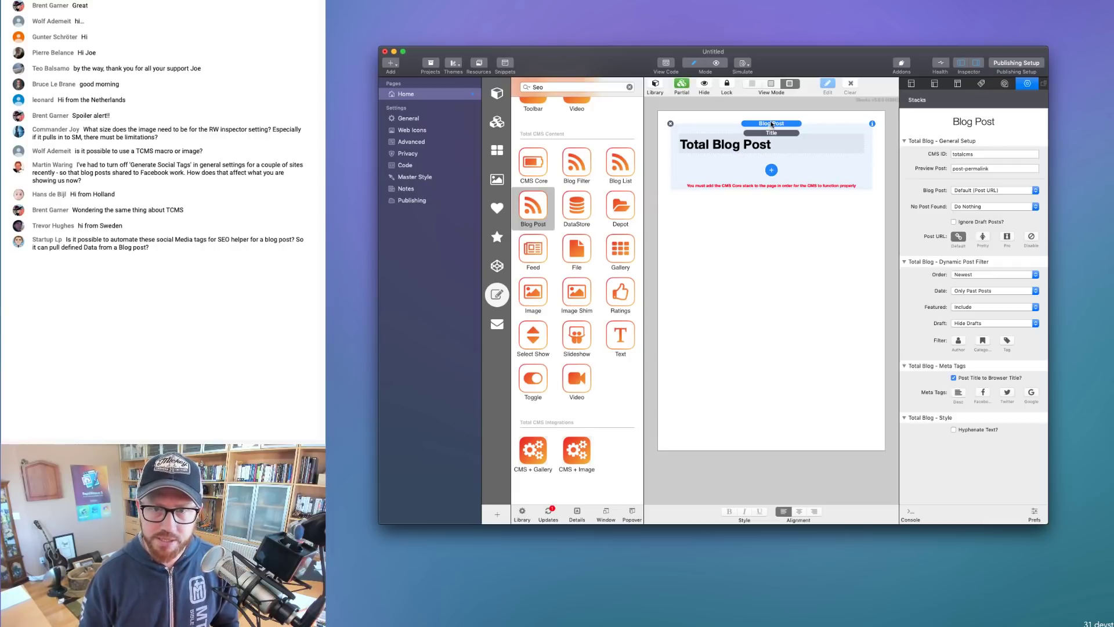
left_click(959, 393)
left_click(983, 393)
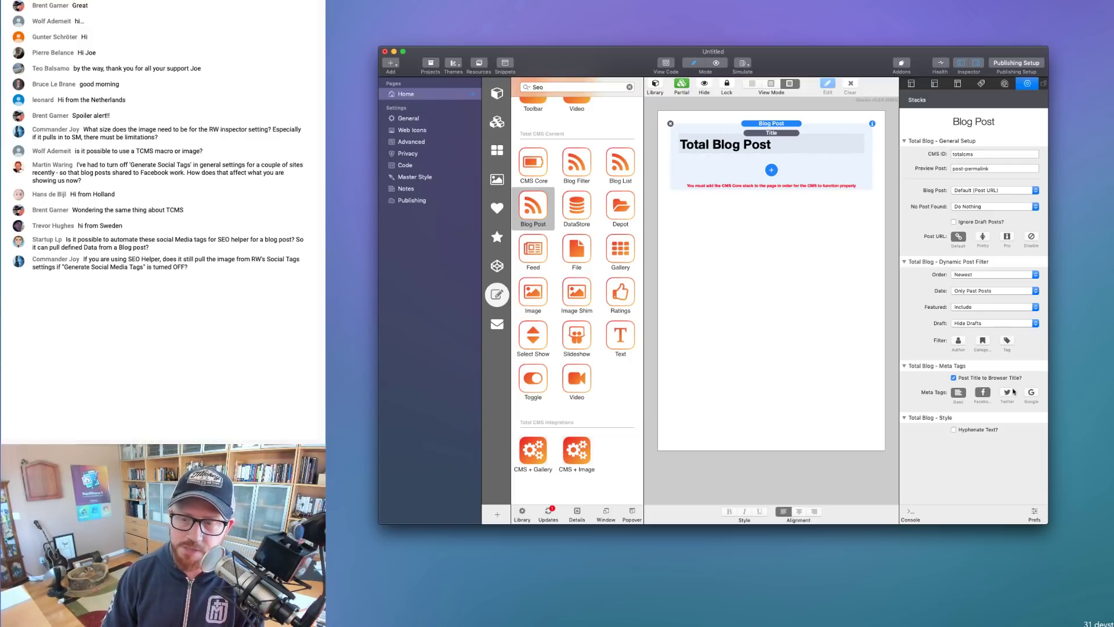
left_click(1012, 392)
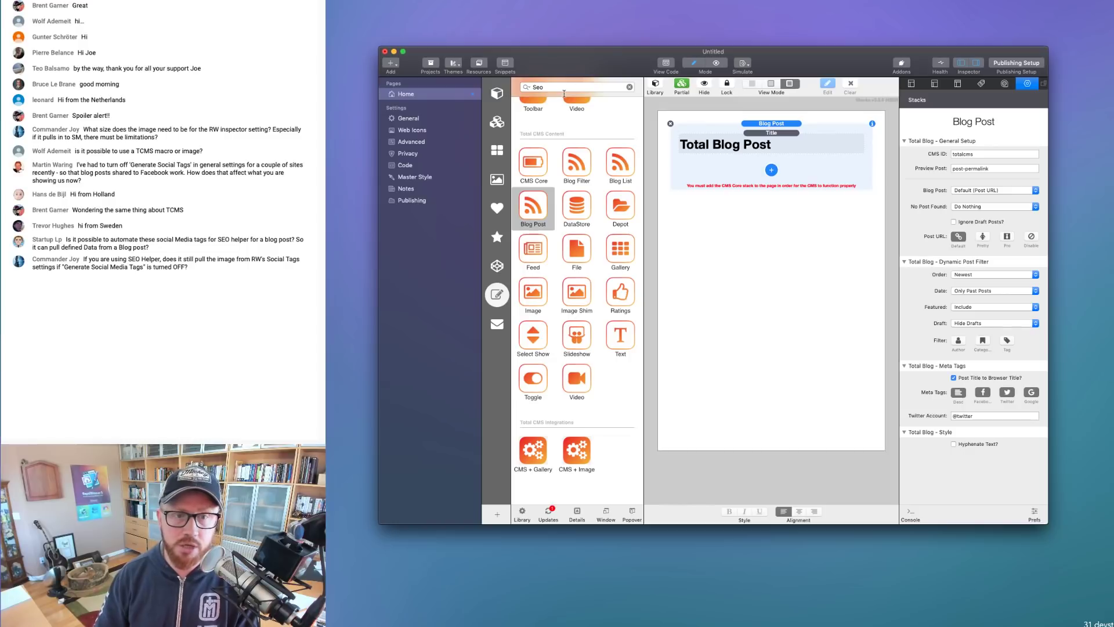
Search the stack library for "seo" and add the SEO Helper stack from the SEO group above the Blog Post stack
left_click(629, 87)
left_click(497, 93)
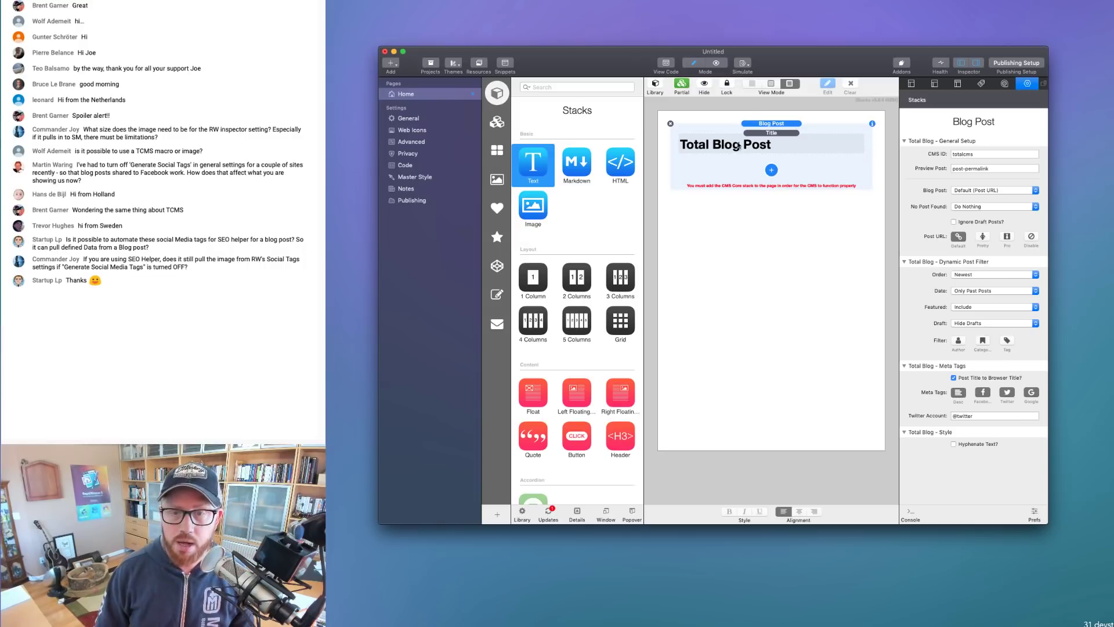
left_click(552, 88)
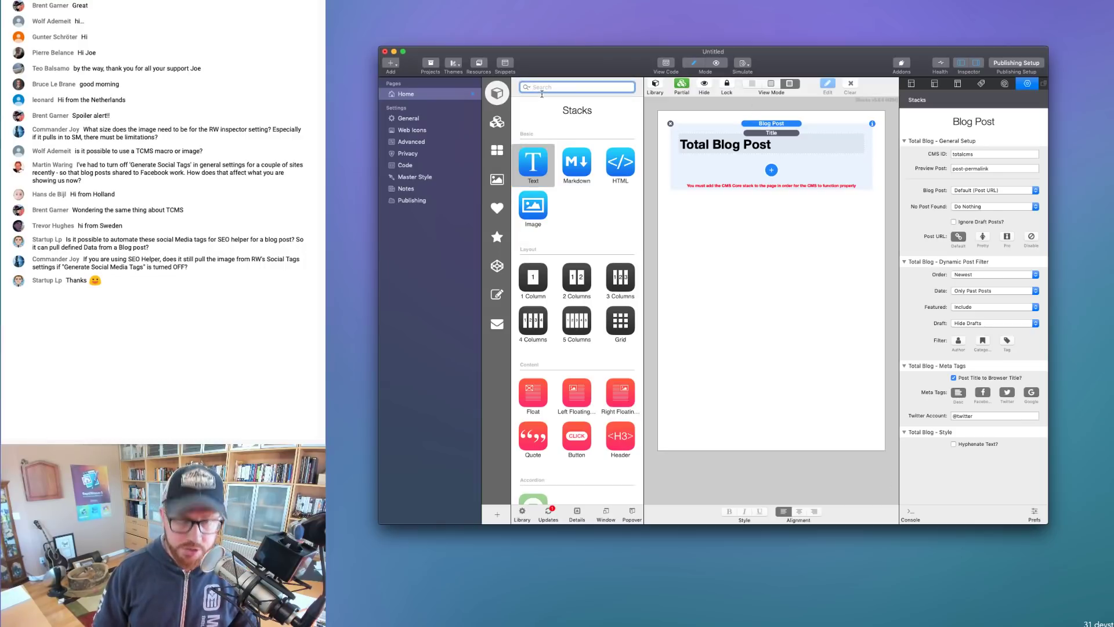
type("seo")
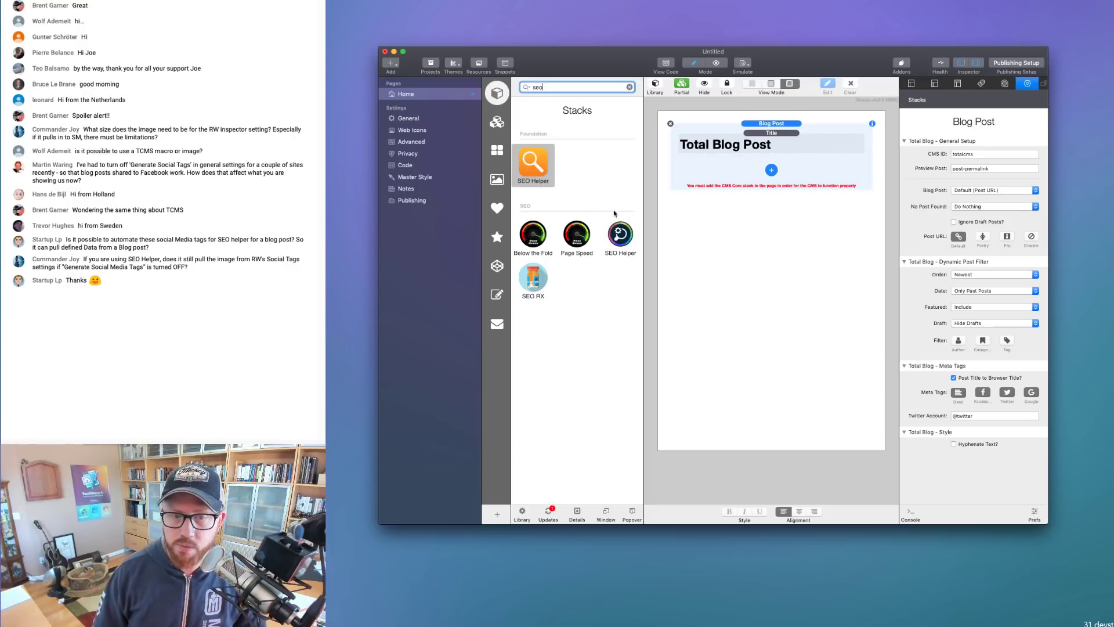
left_click_drag(620, 234, 765, 138)
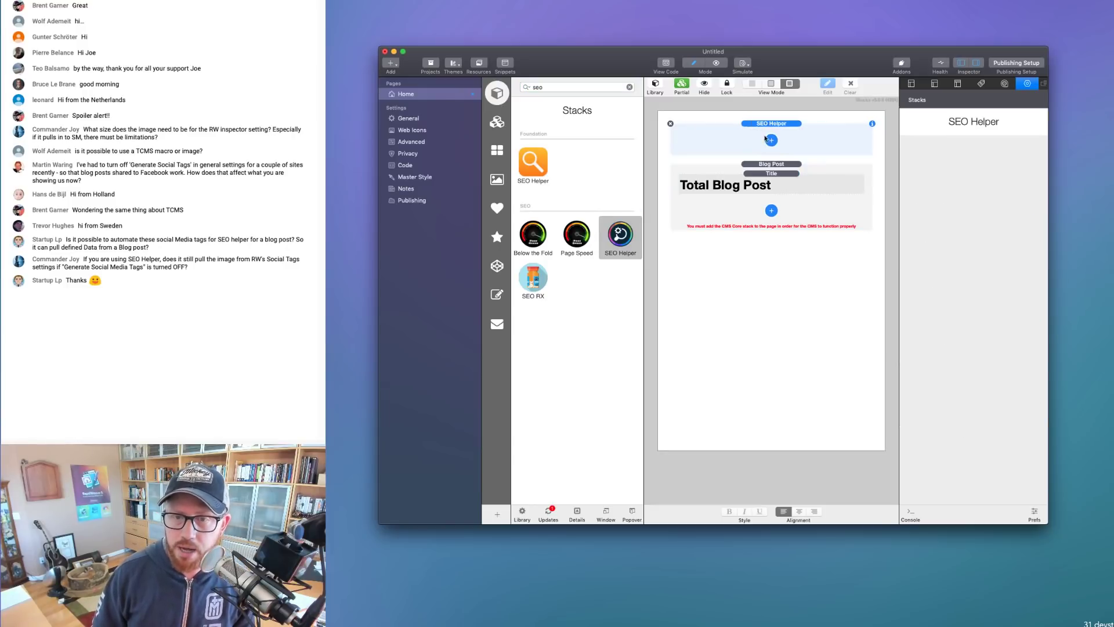
Add a Facebook - Open Graph item to the SEO Helper stack and close the stack library
left_click(770, 140)
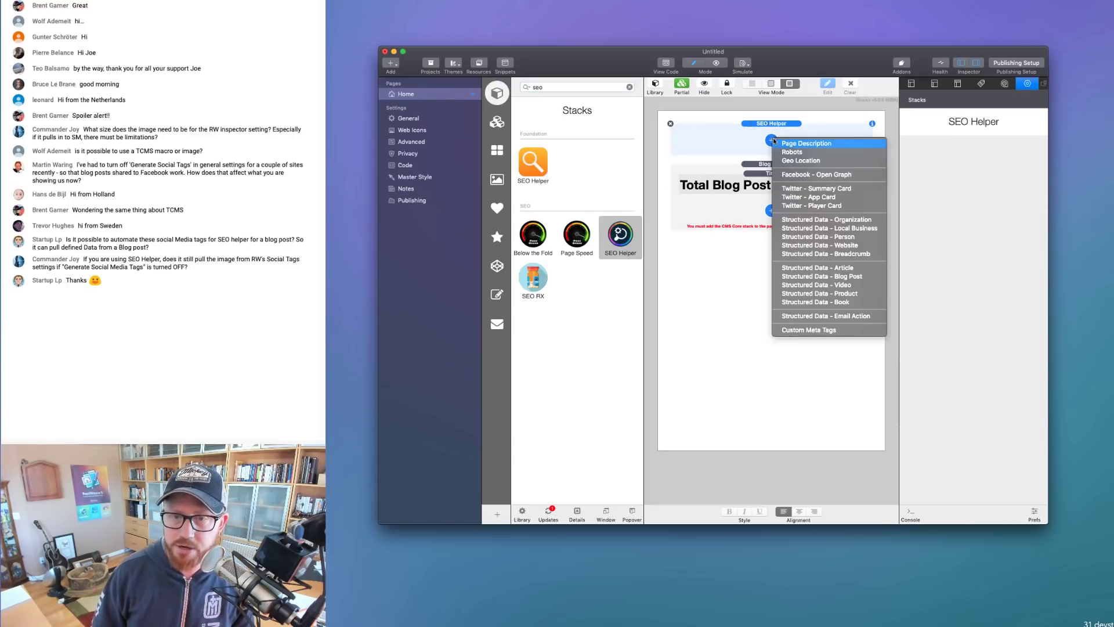
left_click(801, 176)
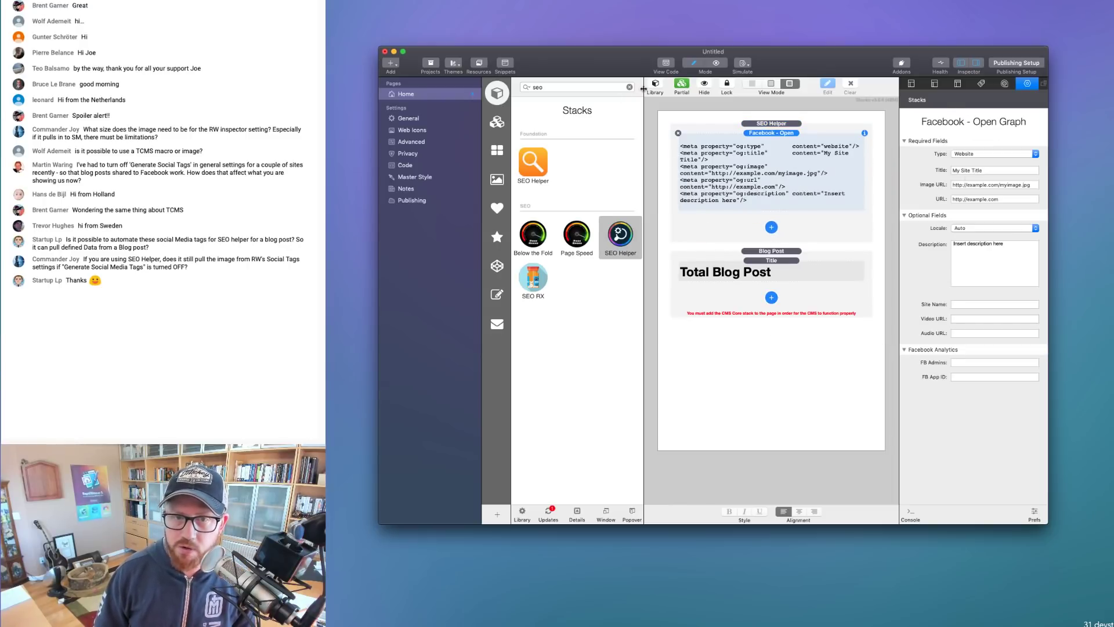
left_click(655, 86)
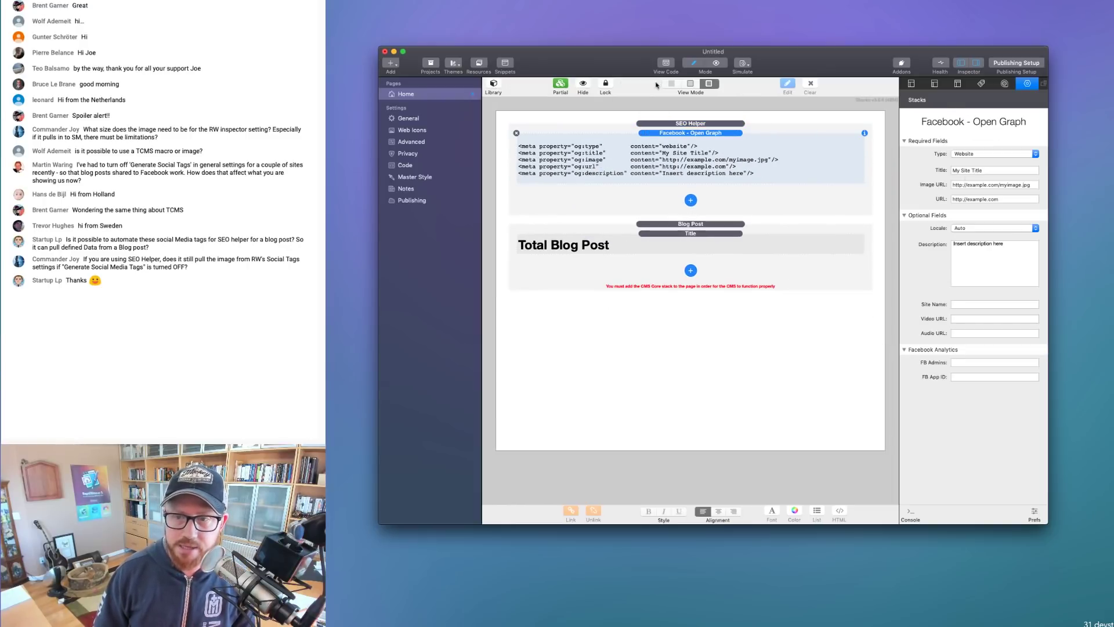
left_click(979, 189)
left_click(1035, 189)
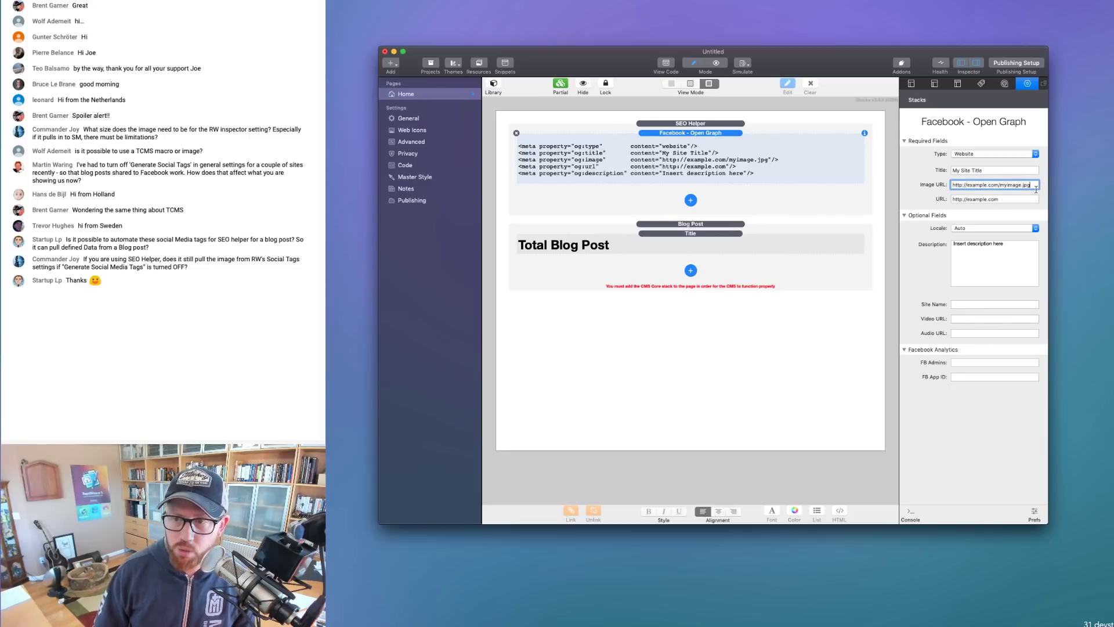
left_click_drag(1035, 189, 725, 213)
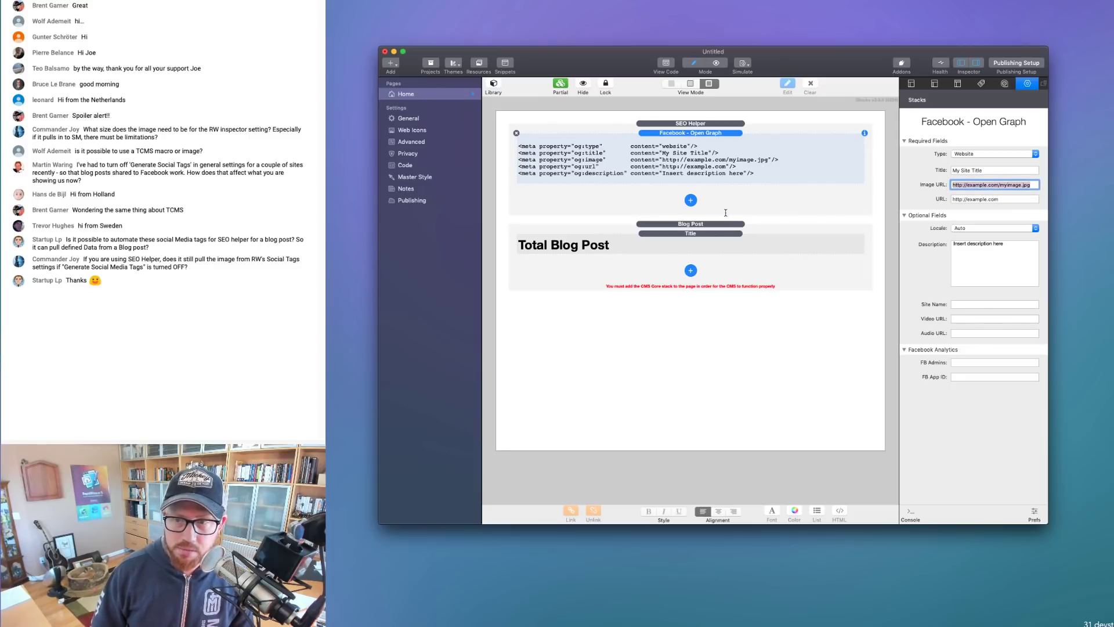
left_click(696, 123)
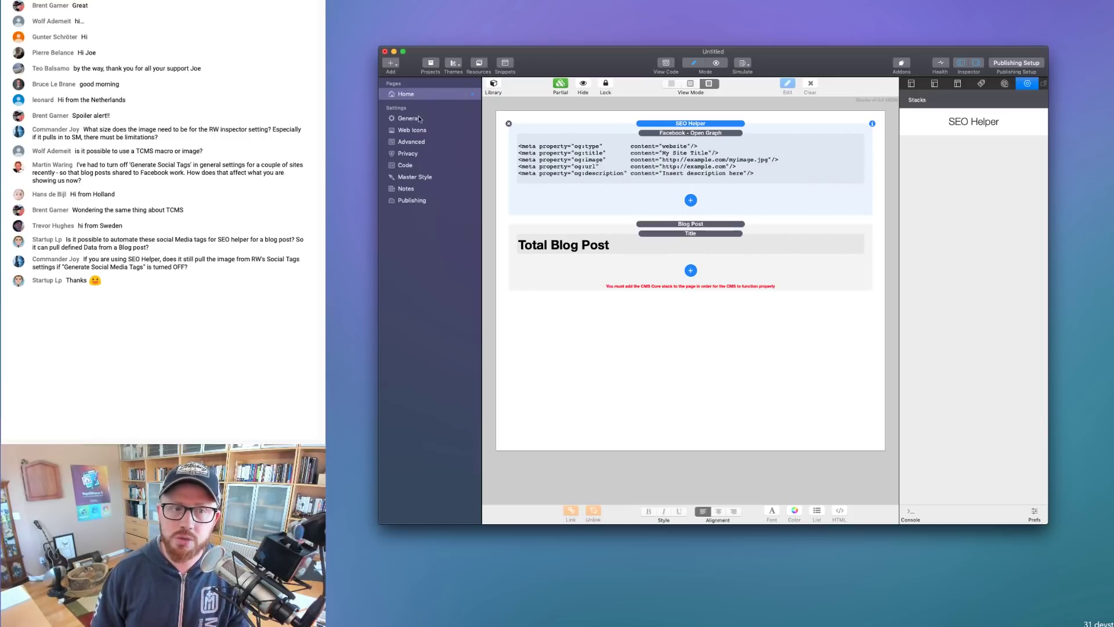
left_click(687, 147)
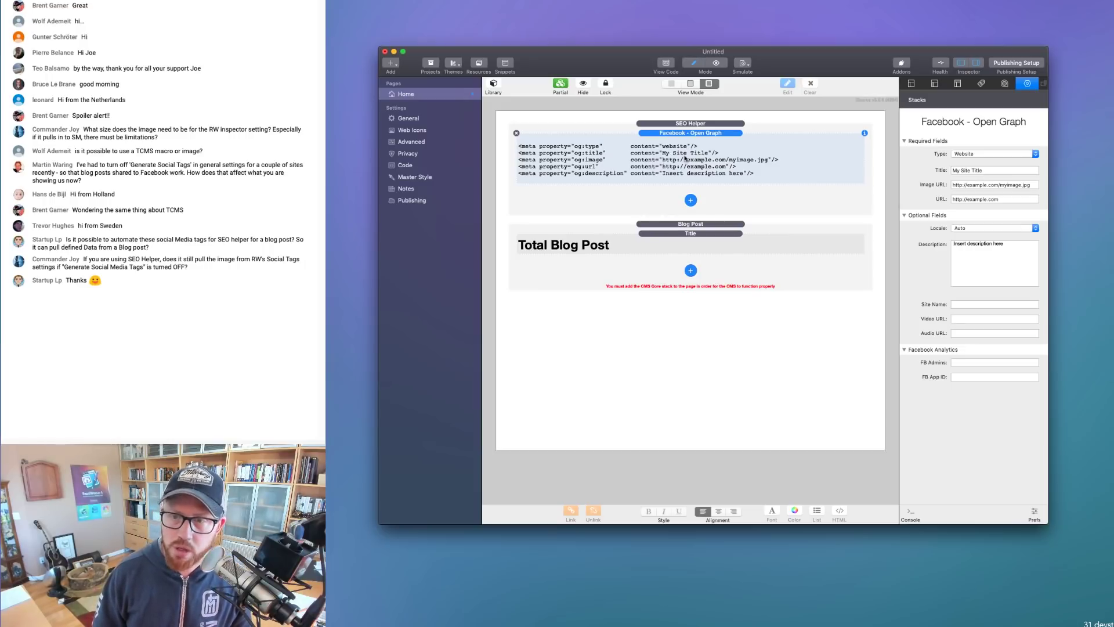
Try to copy the URL of the email-banner.jpg resource for the Facebook - Open Graph item's Image URL
triple_click(987, 191)
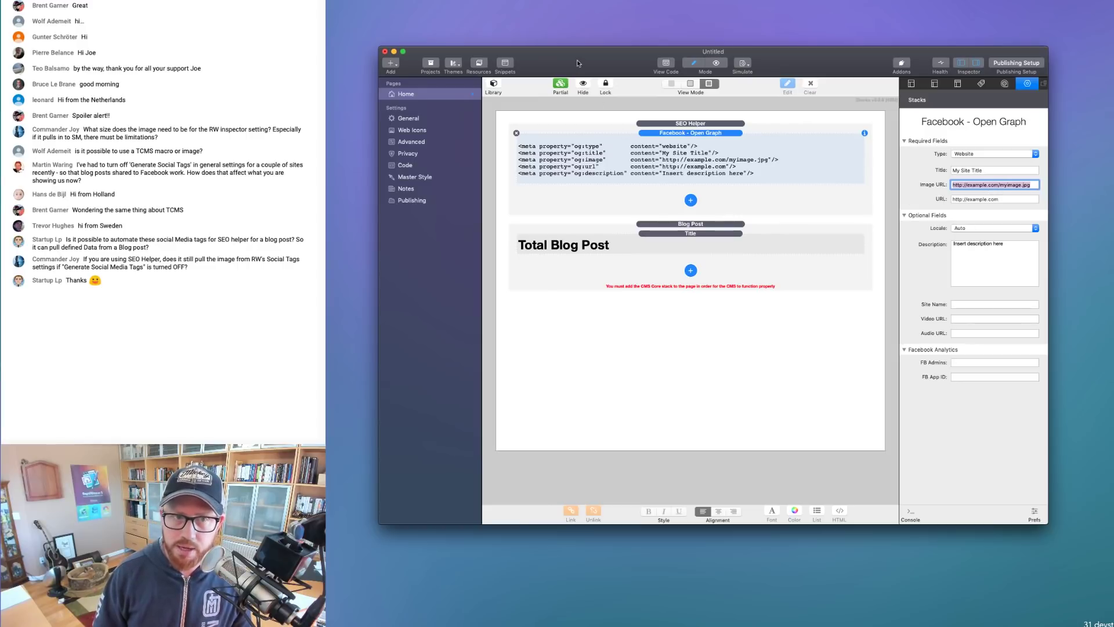
left_click(480, 65)
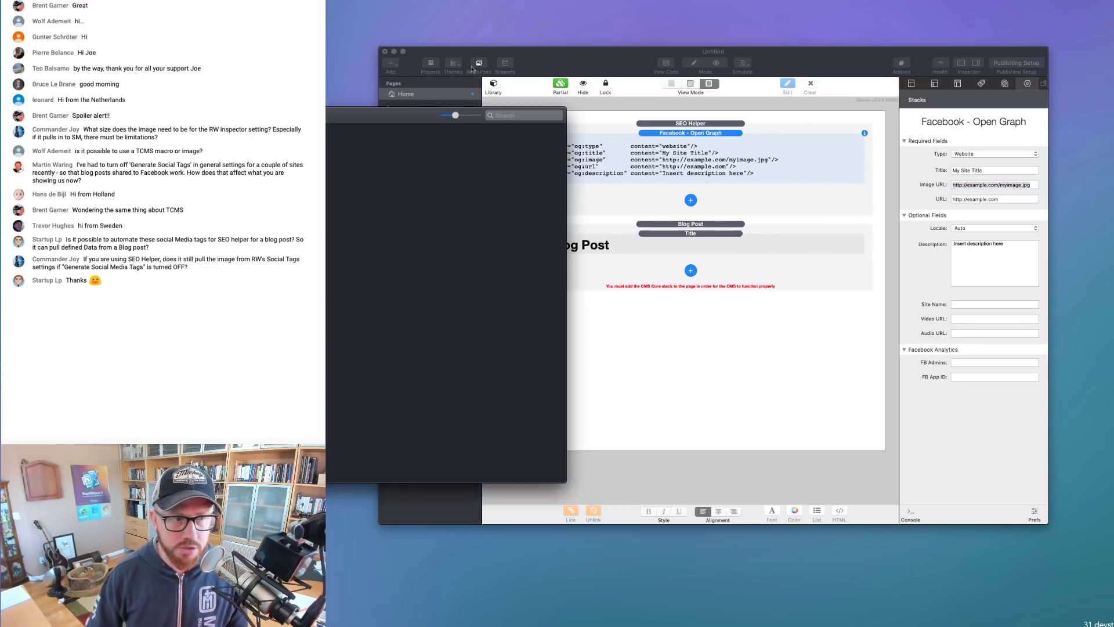
right_click(478, 193)
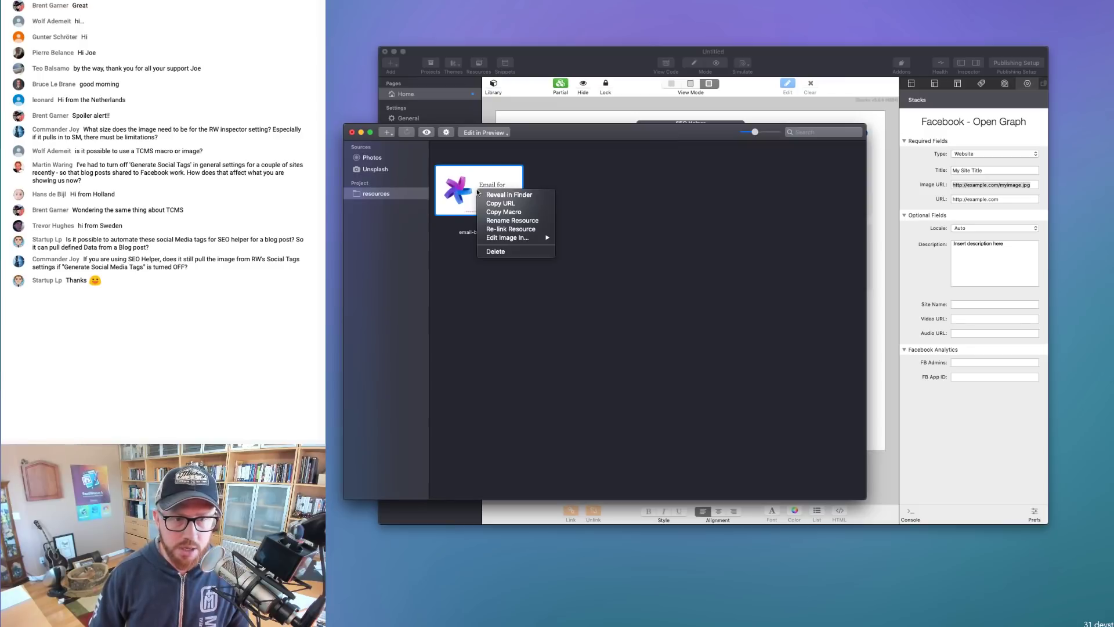
left_click(510, 203)
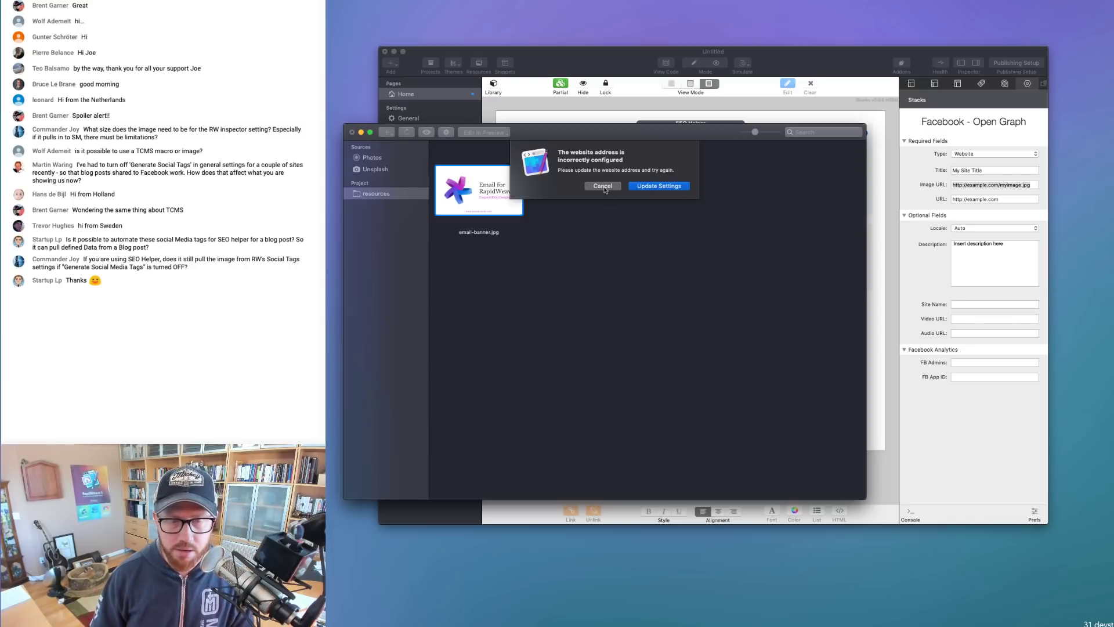
left_click(603, 186)
left_click_drag(569, 129, 531, 132)
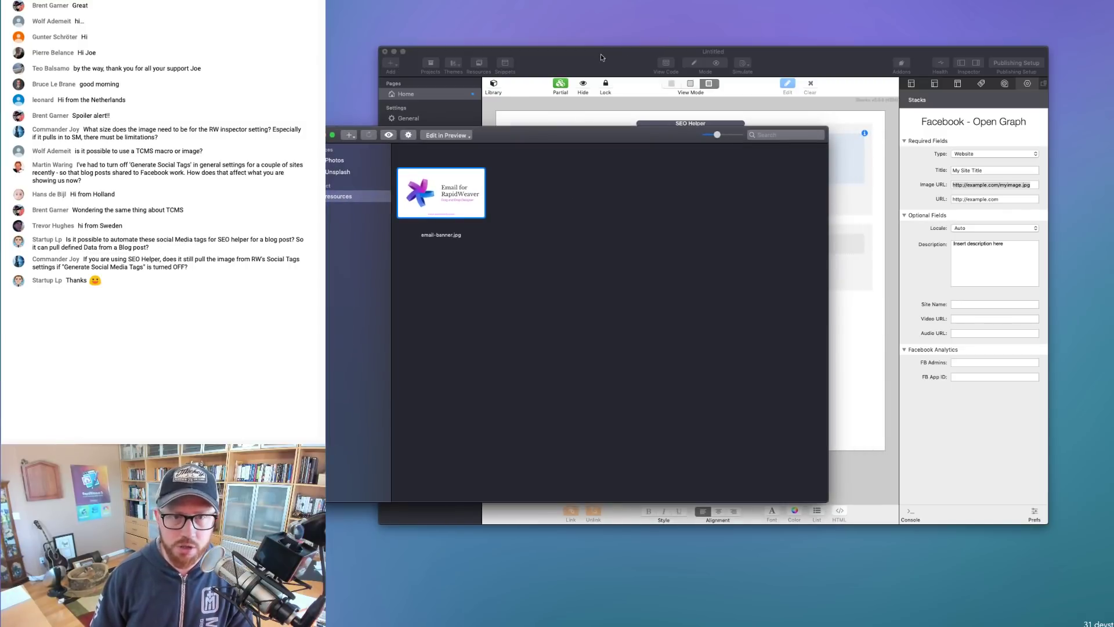
right_click(471, 190)
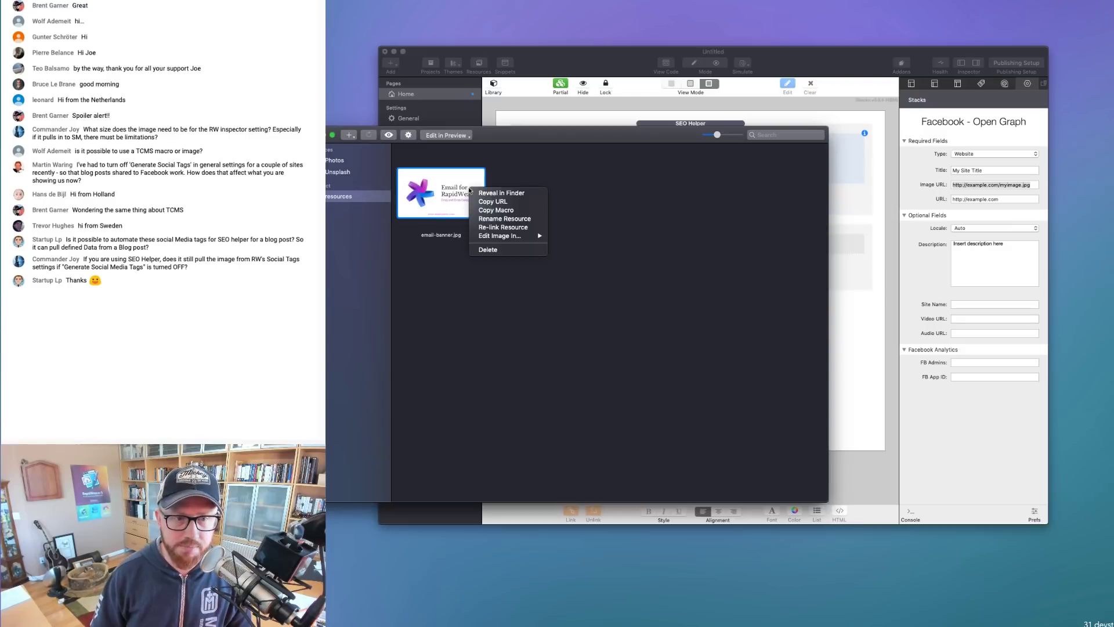
left_click(523, 129)
left_click_drag(524, 129, 696, 110)
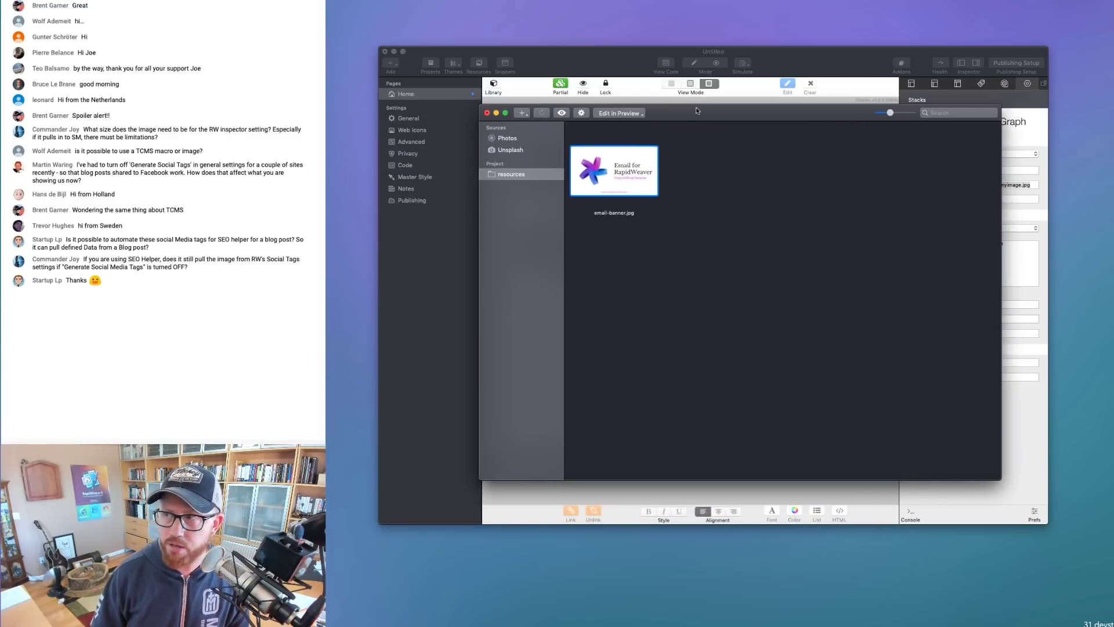
right_click(629, 169)
left_click(644, 182)
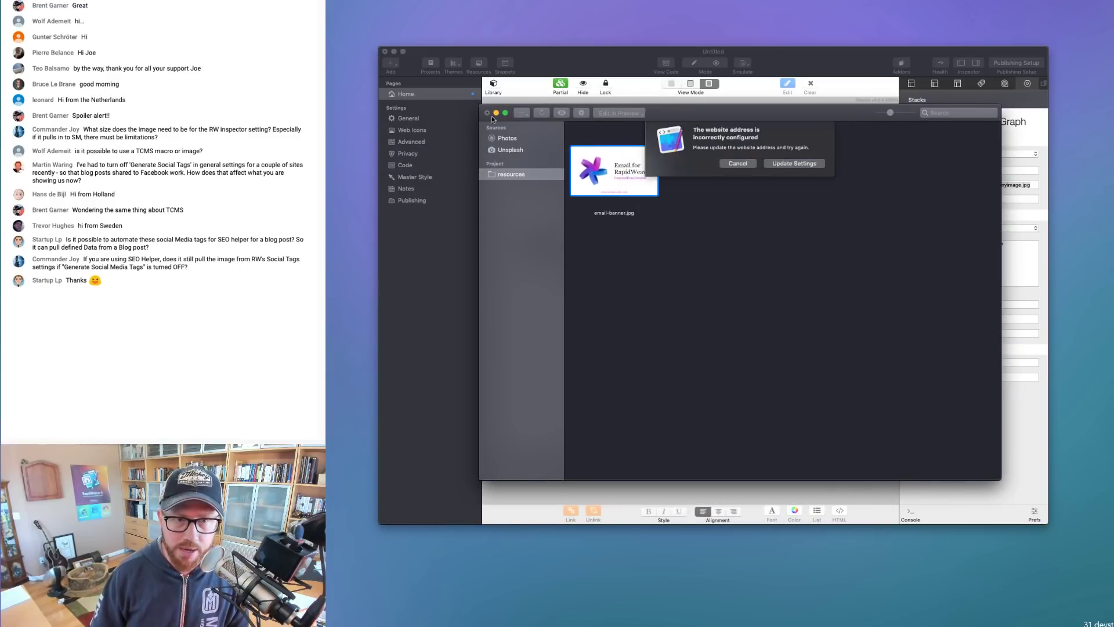
left_click(738, 166)
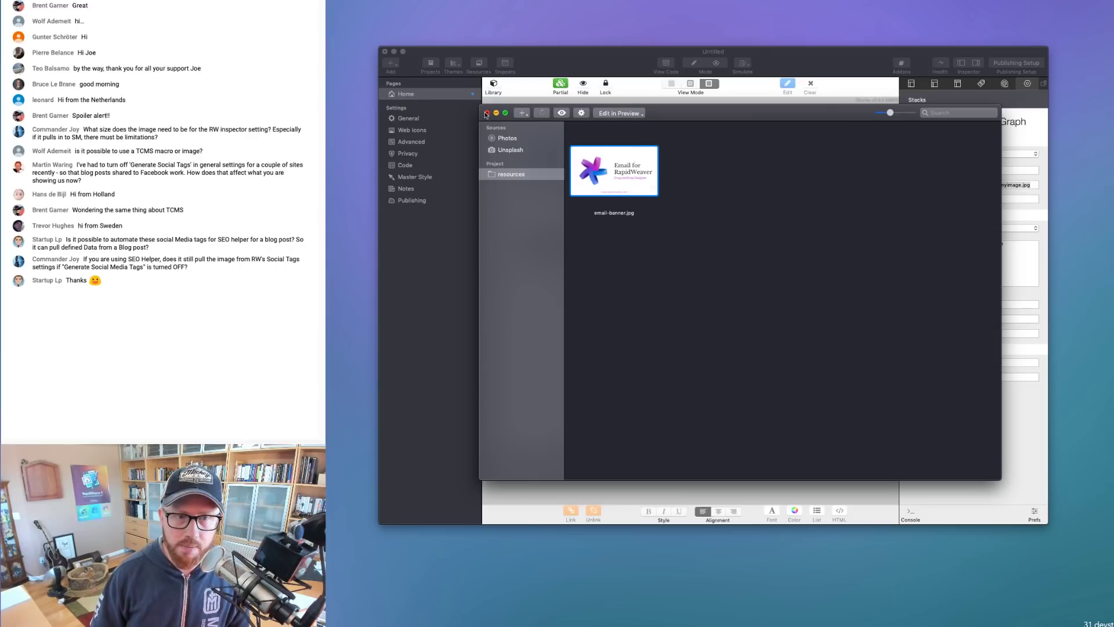
left_click(487, 113)
left_click(387, 122)
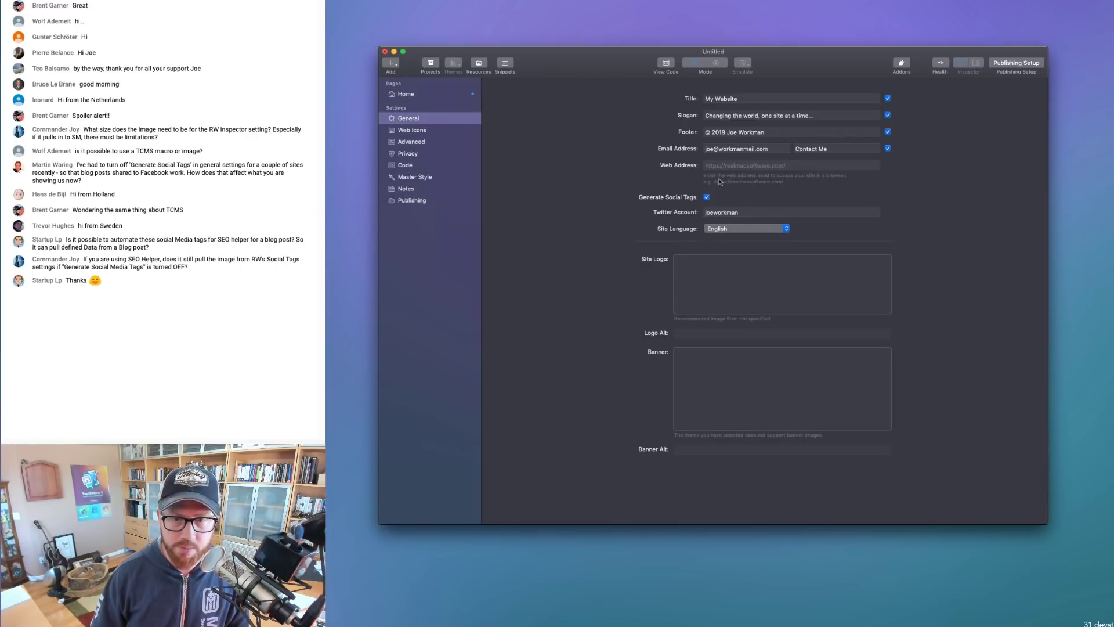
left_click(721, 168)
type("https://joeworkman.net/")
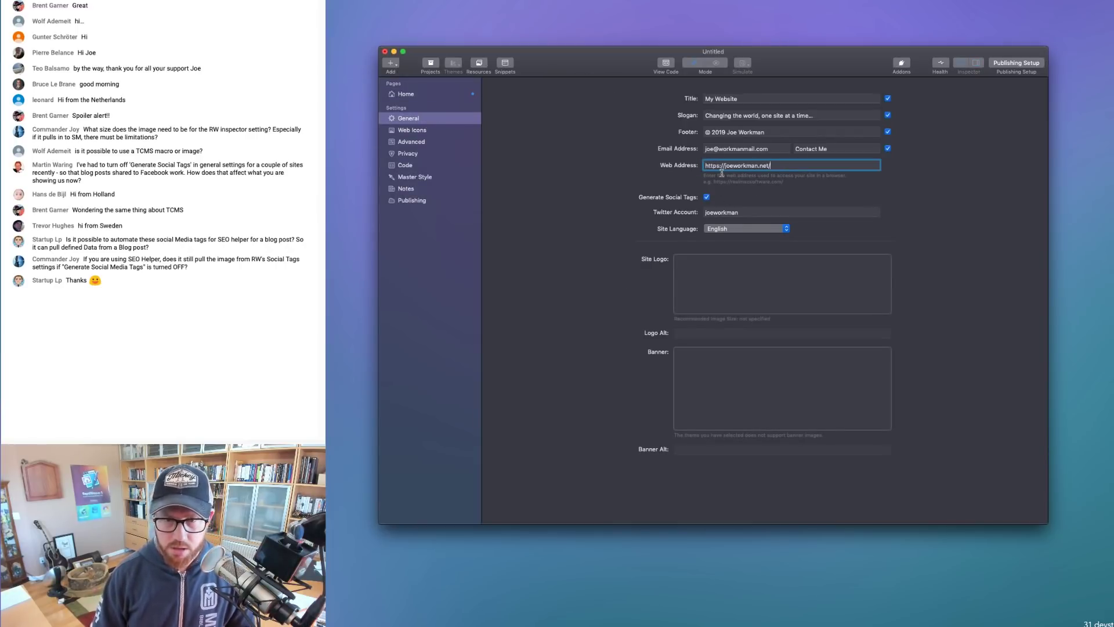
key("Tab")
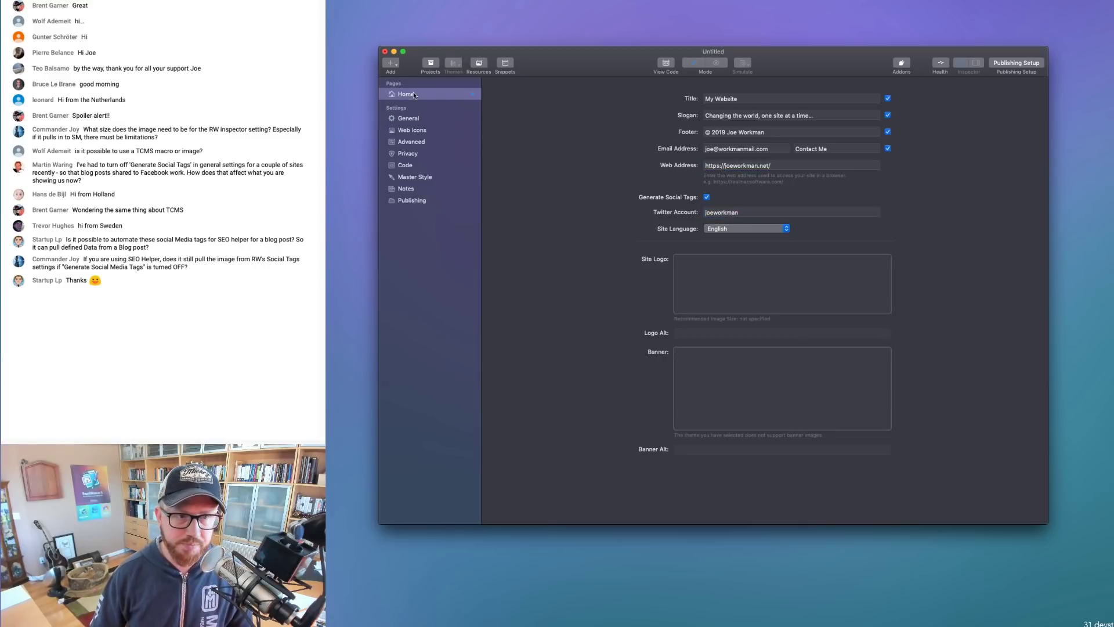
Copy the email-banner.jpg resource's URL and use it as the Image URL of the Home page's Facebook - Open Graph item
left_click(414, 92)
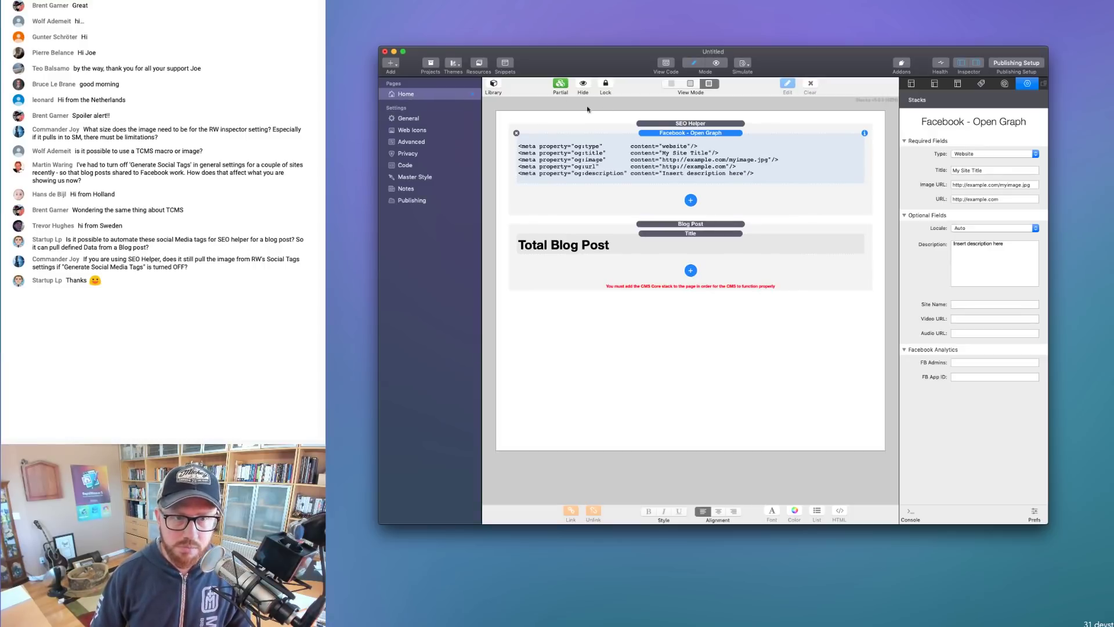
key("super+shift+r")
right_click(614, 180)
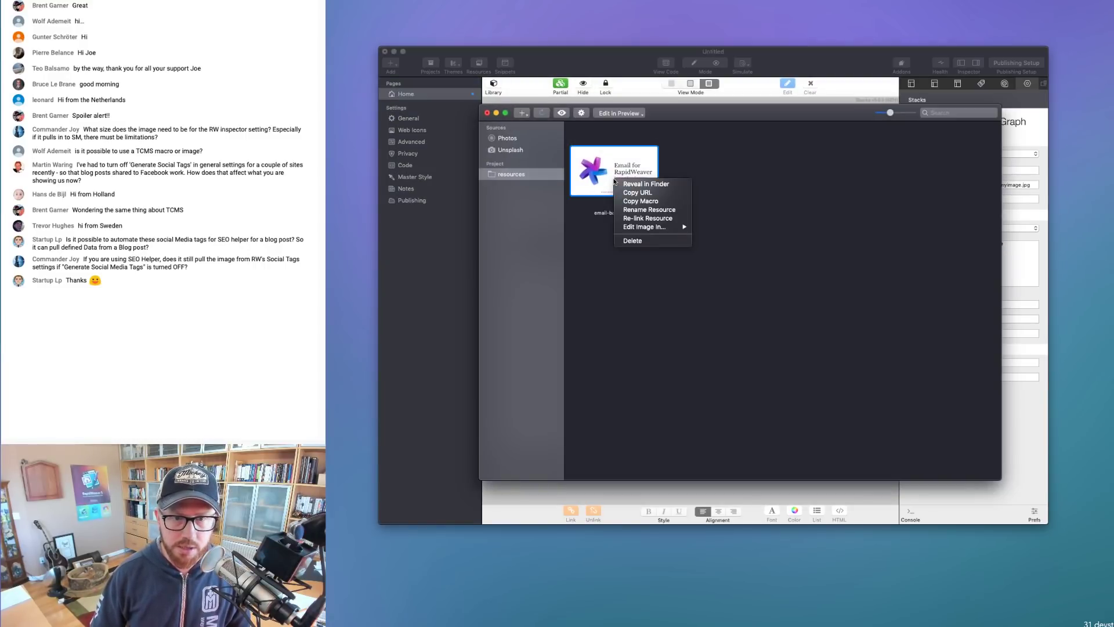
left_click(642, 192)
left_click(487, 113)
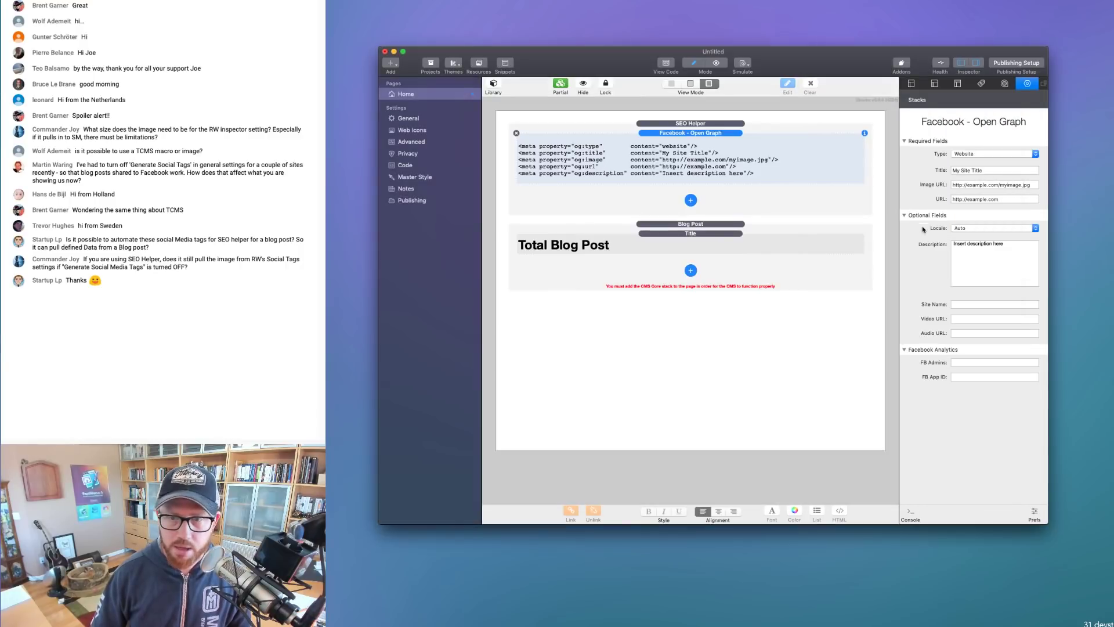
triple_click(974, 186)
key("super+v")
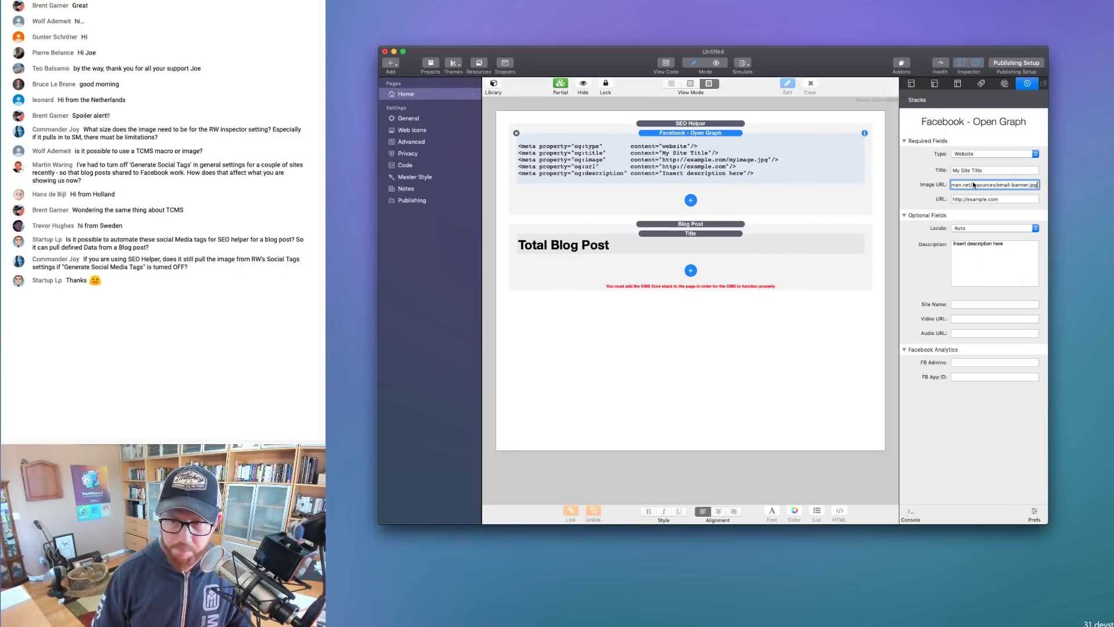
key("Return")
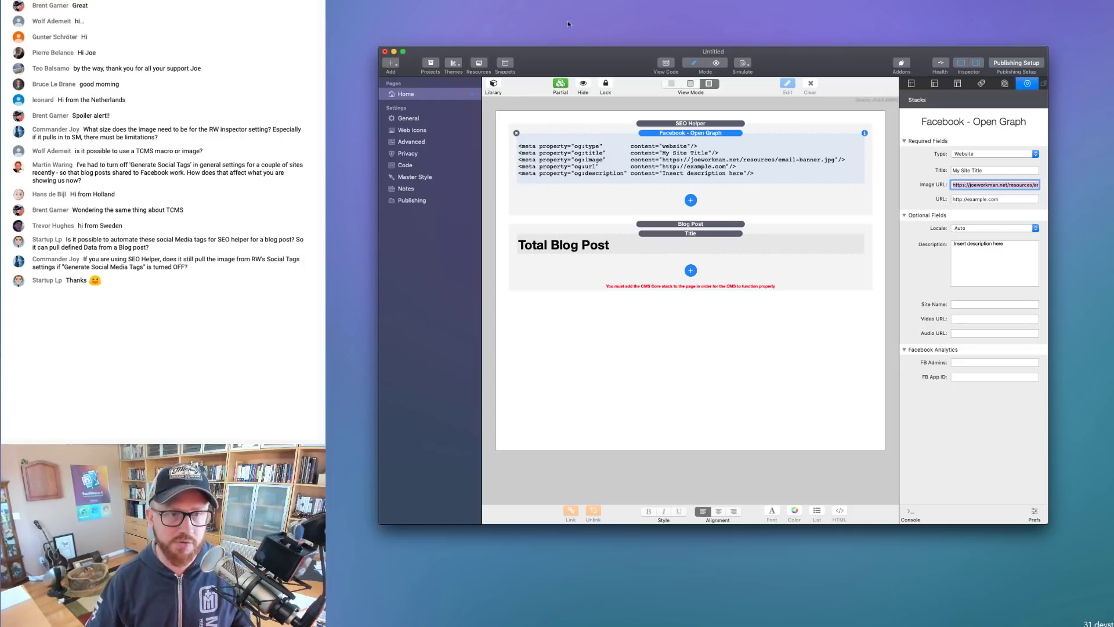
Open the project resources containing email-banner.jpg
left_click(482, 62)
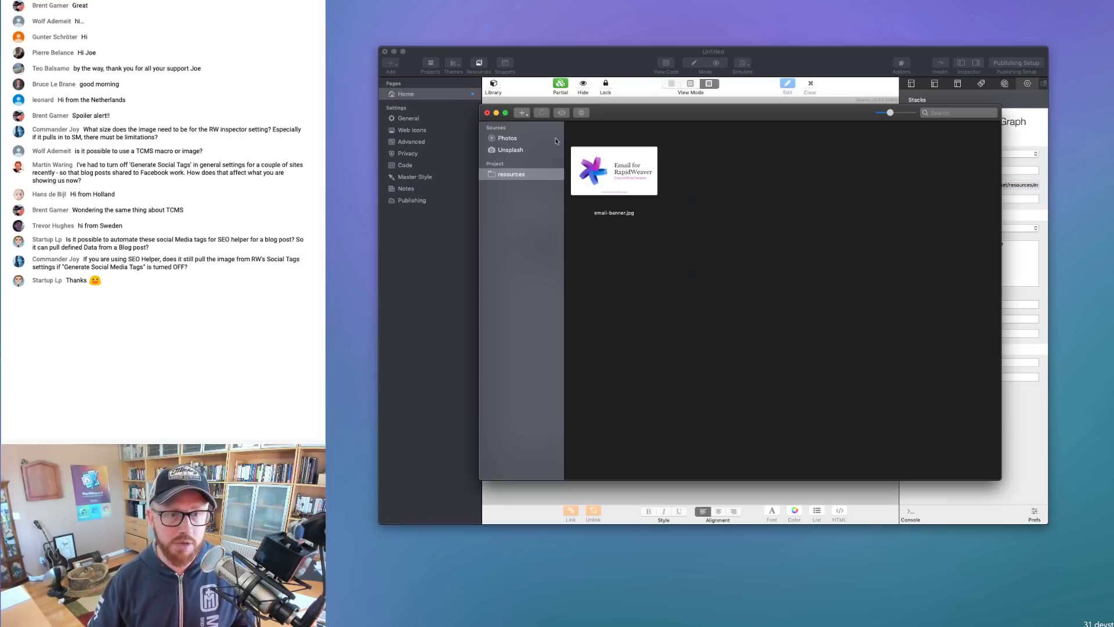
Copy the URL of the email-banner.jpg resource and paste it as the Image URL of the Facebook - Open Graph stack
right_click(622, 174)
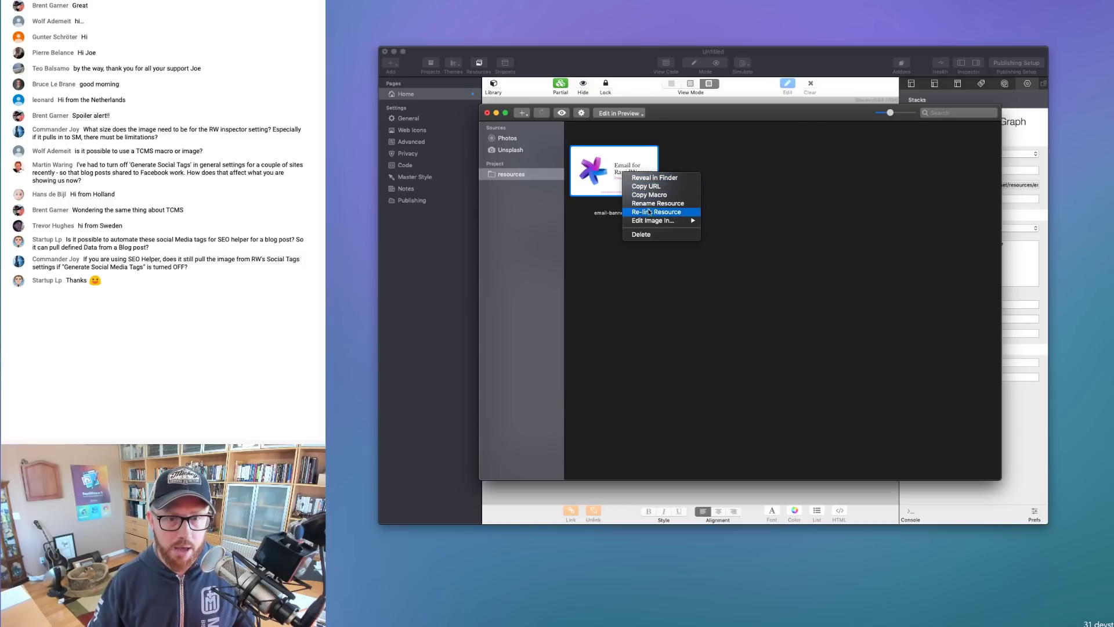
left_click(653, 187)
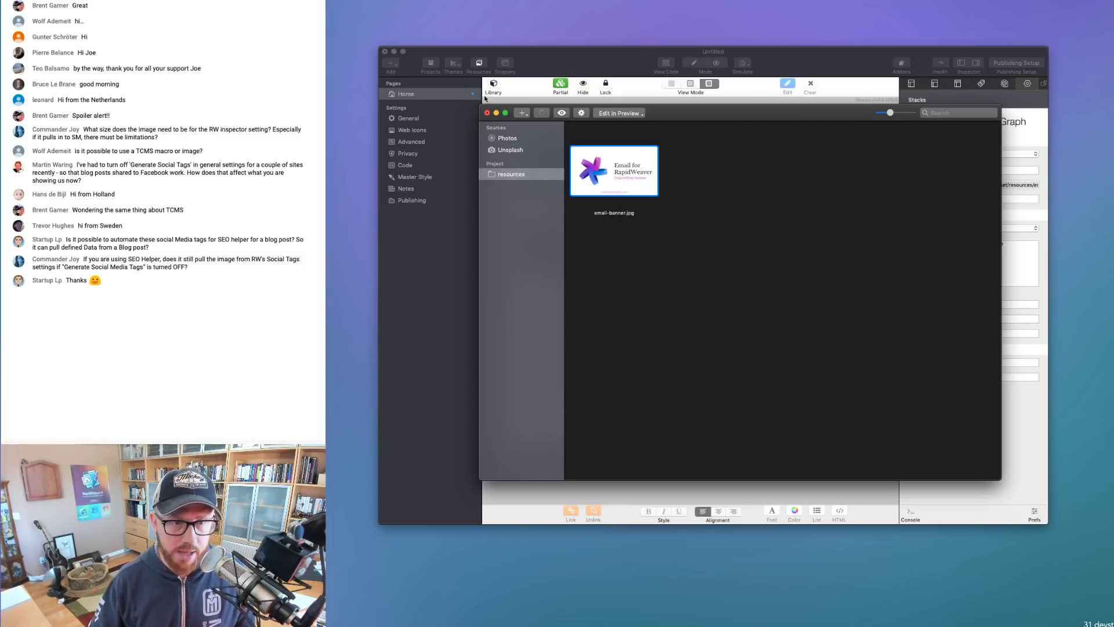
left_click(487, 113)
triple_click(963, 186)
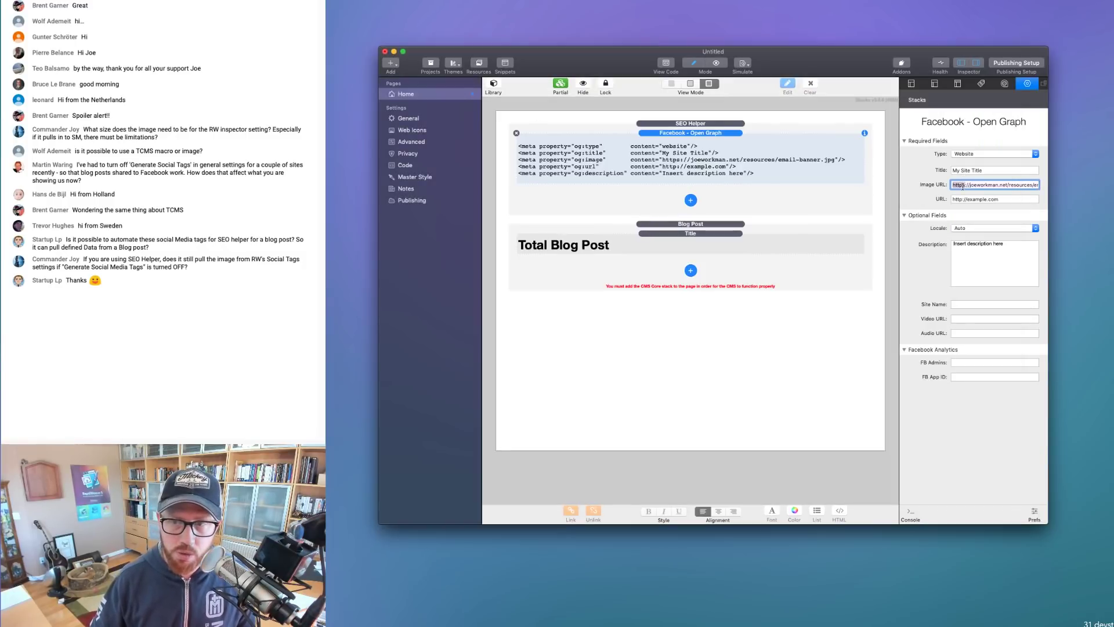
key("super+v")
key("Tab")
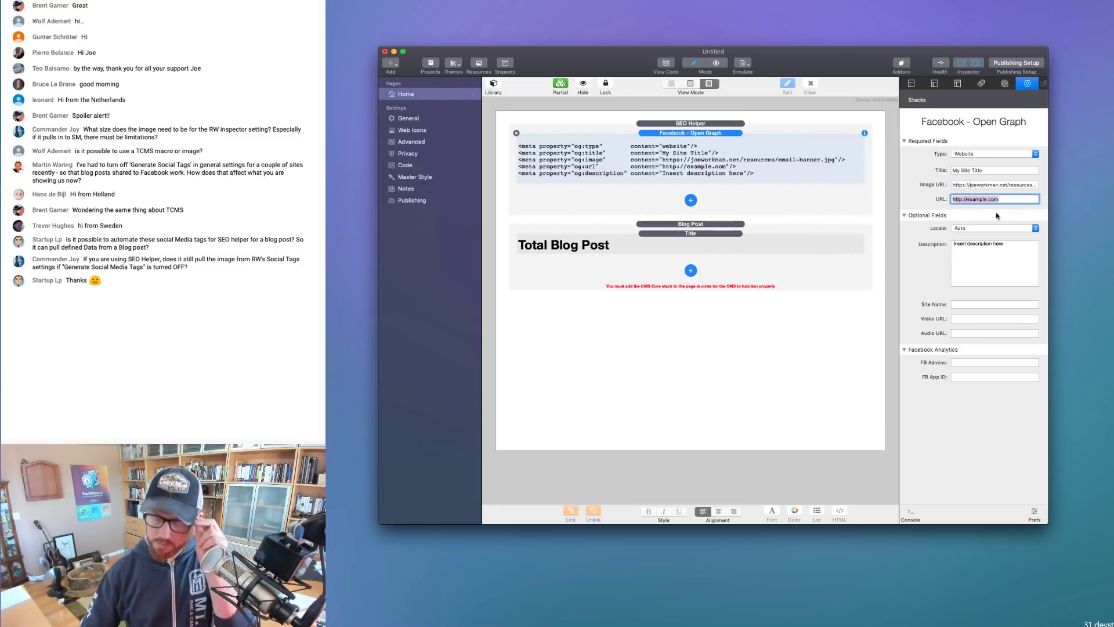
Delete the Blog Post and SEO Helper stacks from the Home page and show the stacks library
left_click(687, 124)
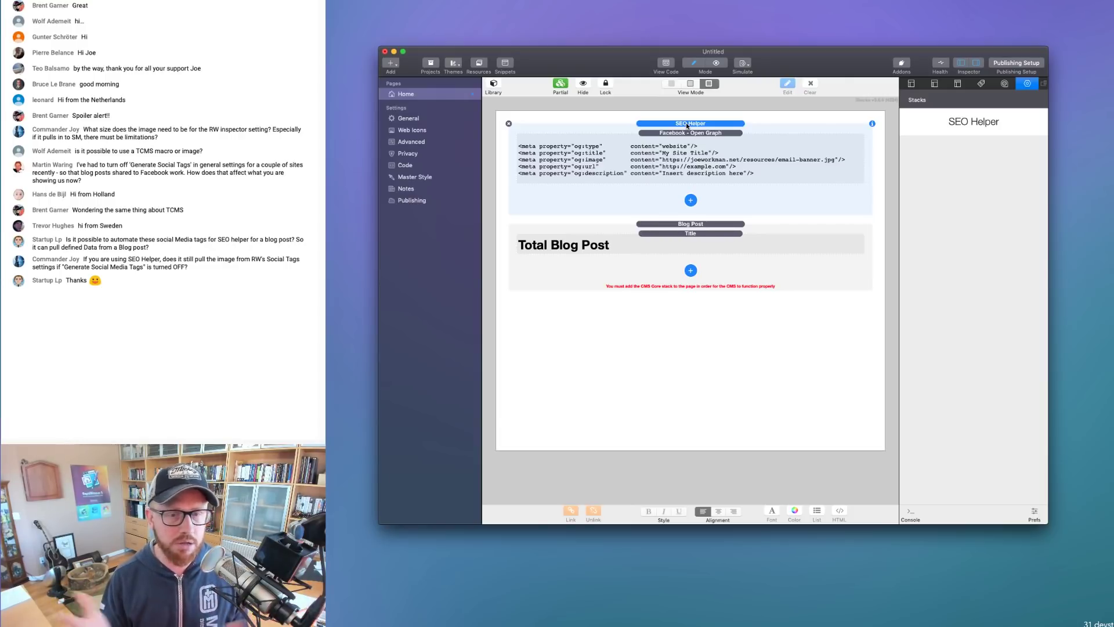
left_click(535, 222)
left_click(534, 231)
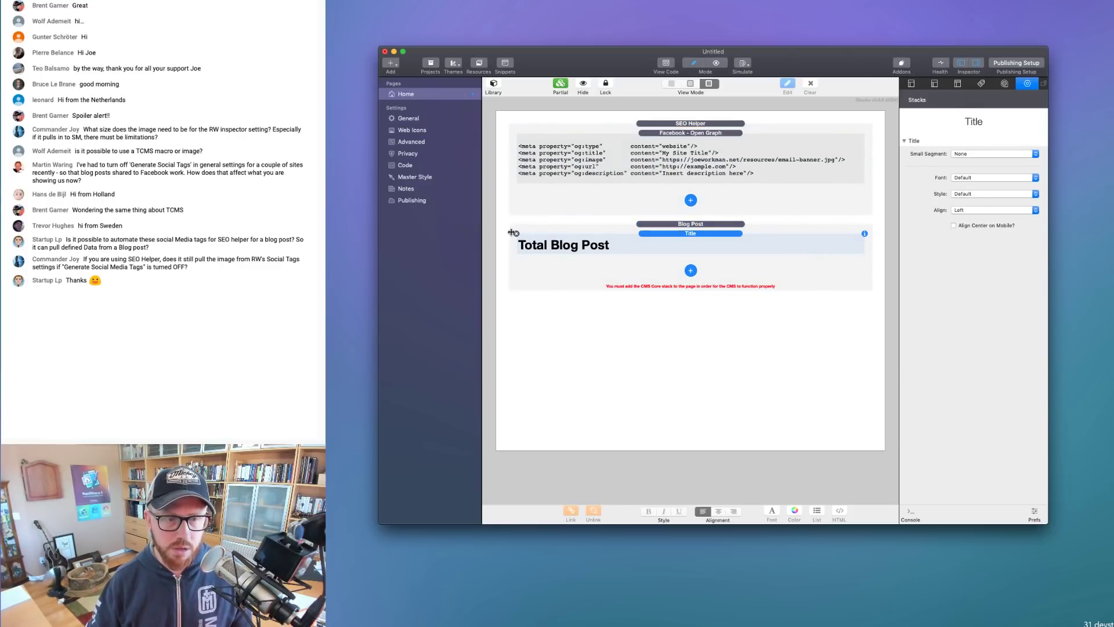
left_click(511, 228)
left_click(509, 225)
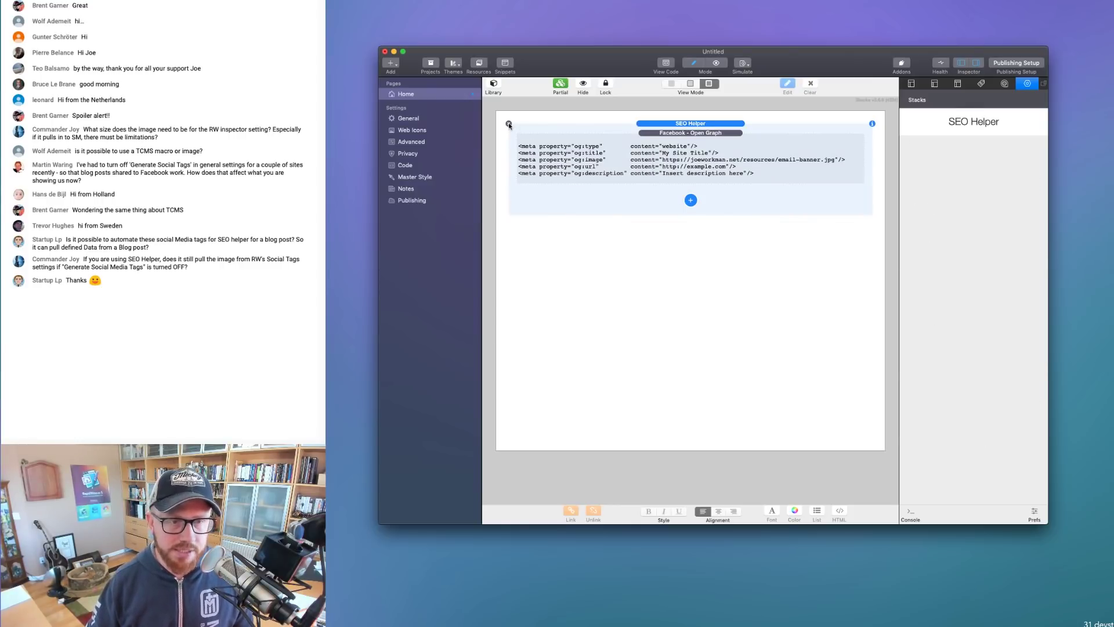
left_click(509, 124)
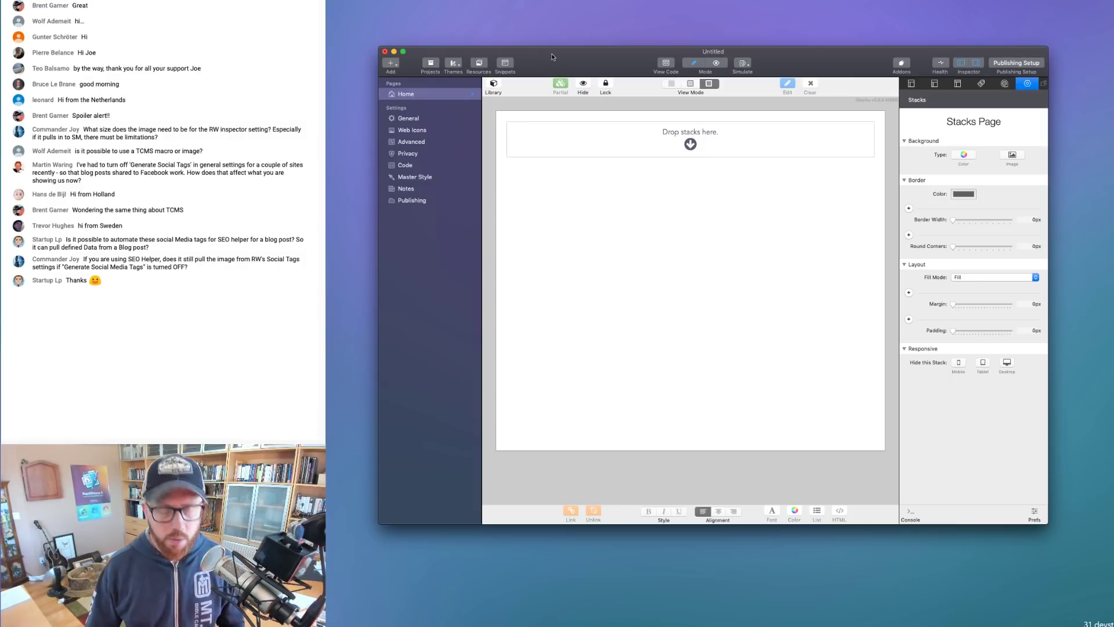
key("super+shift+l")
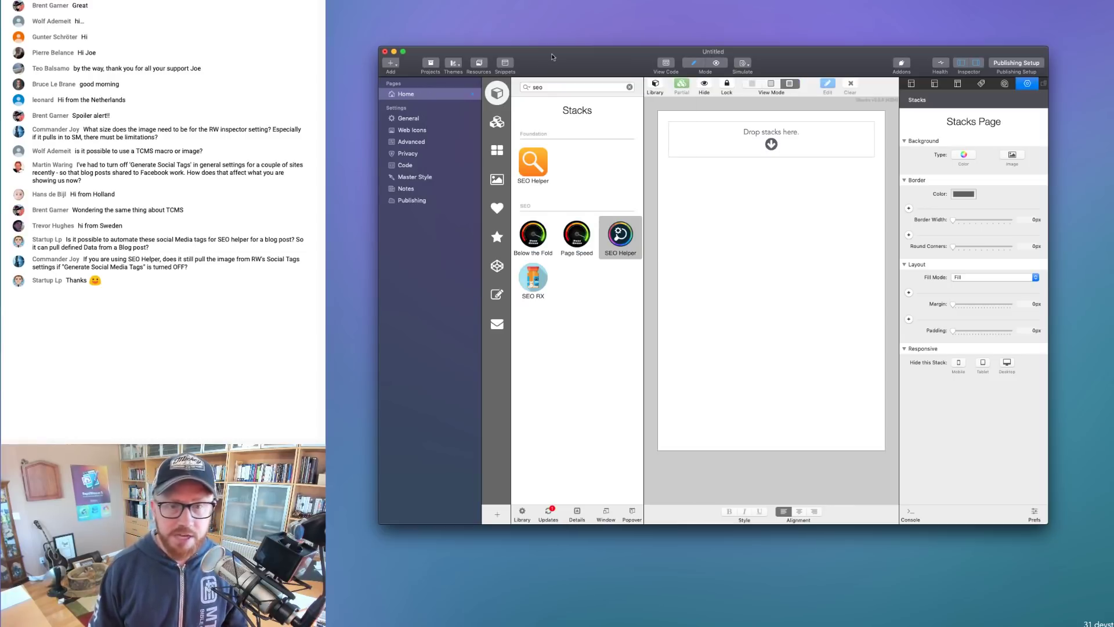
Launch Safari and force quit Affinity Designer
key("super+space")
type("saf")
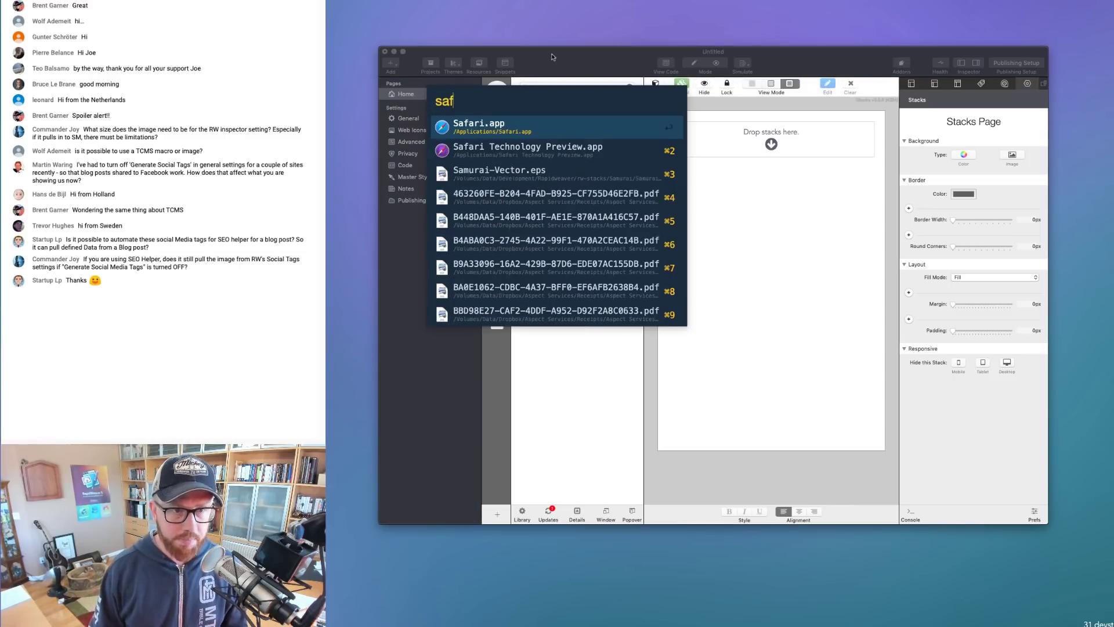
key("Return")
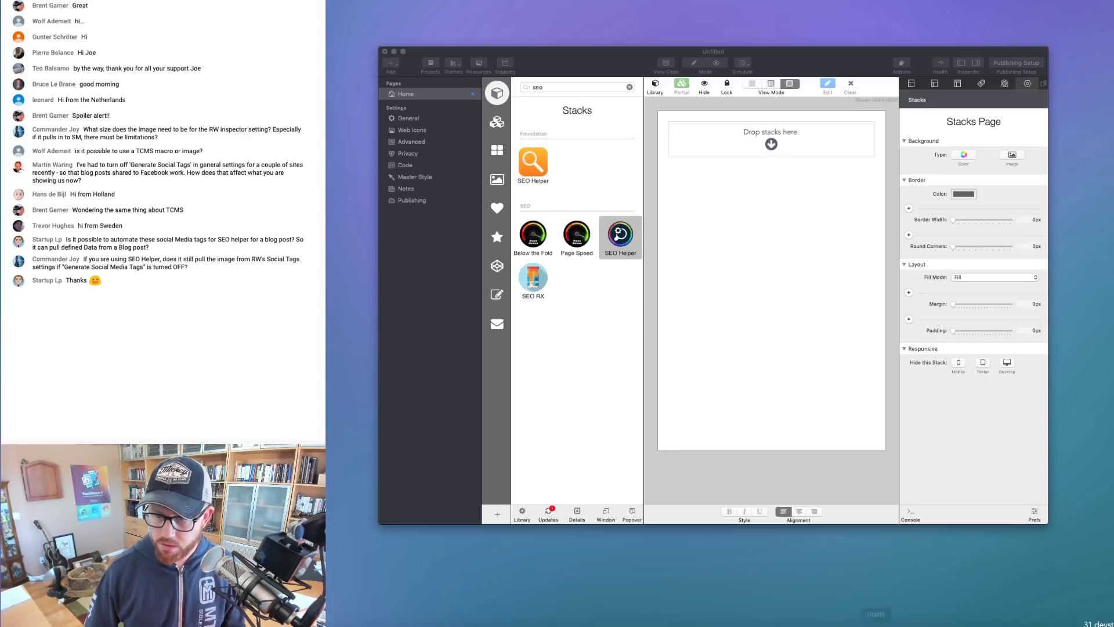
right_click(936, 619)
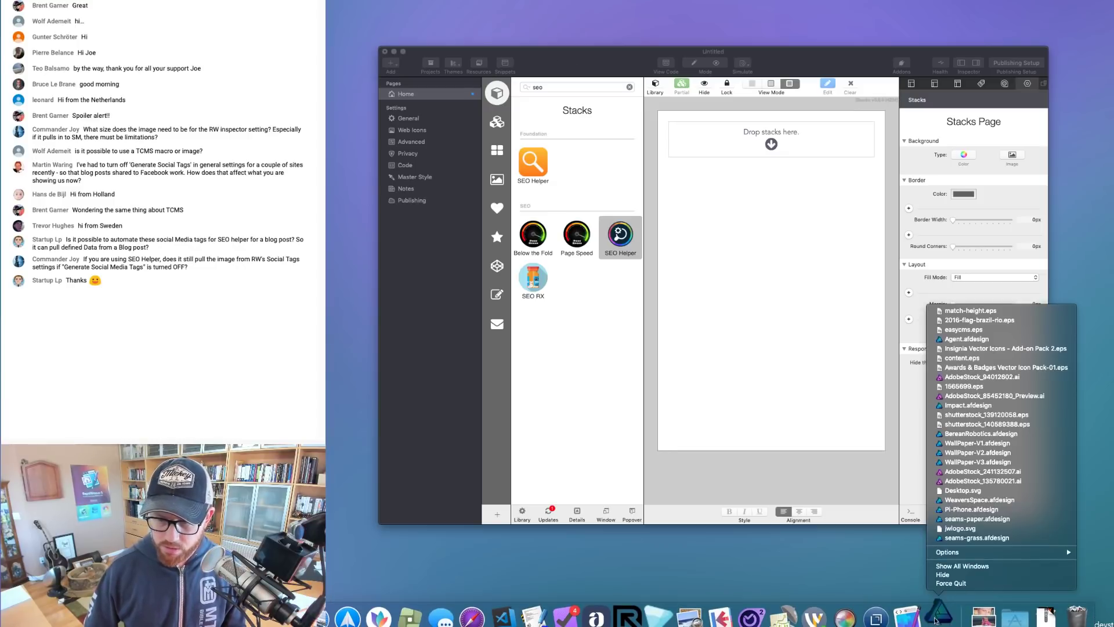
left_click(946, 583)
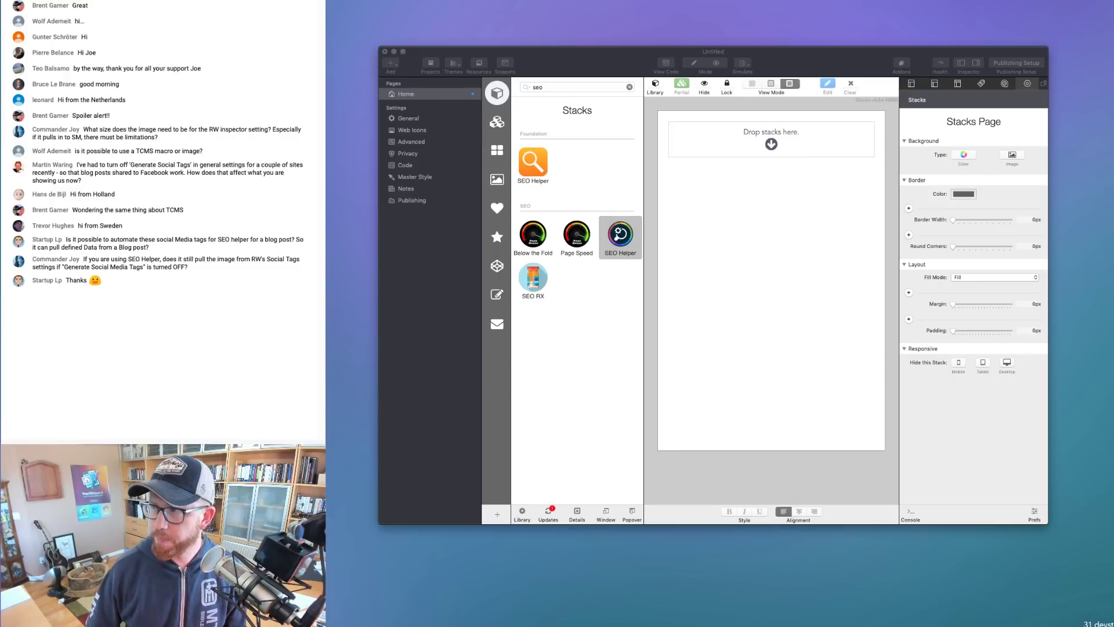
Bring the Safari window into the visible desktop area and clear the RapidWeaver window from behind it
left_click_drag(1113, 2, 864, 73)
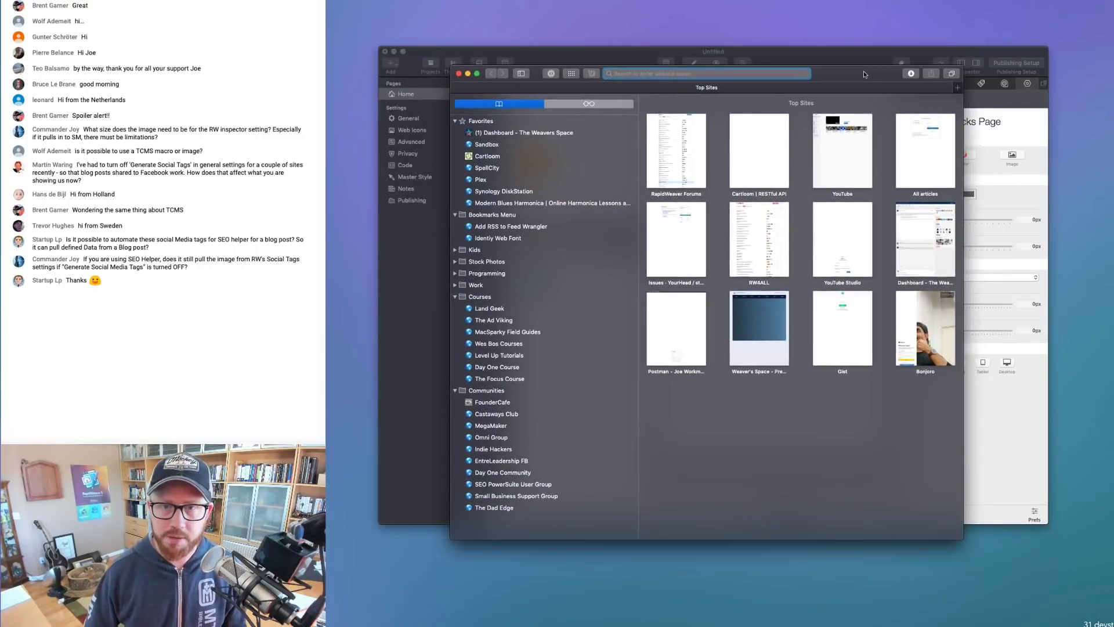
left_click(854, 55)
key("super+Tab")
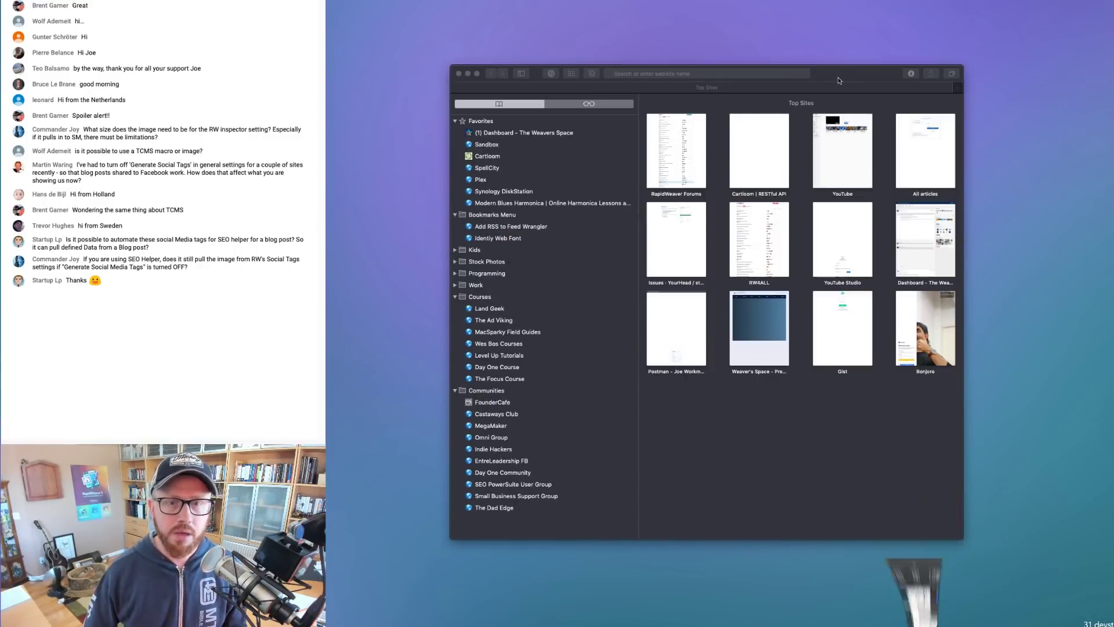
left_click_drag(835, 71, 904, 69)
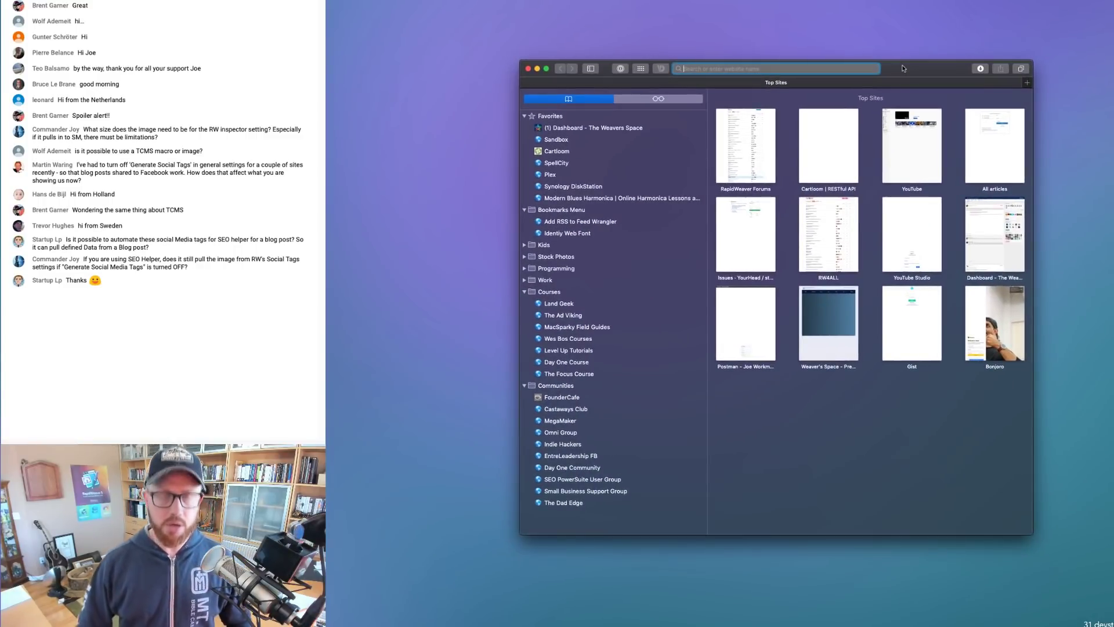
Search the web for "facebook debugger"
type("face")
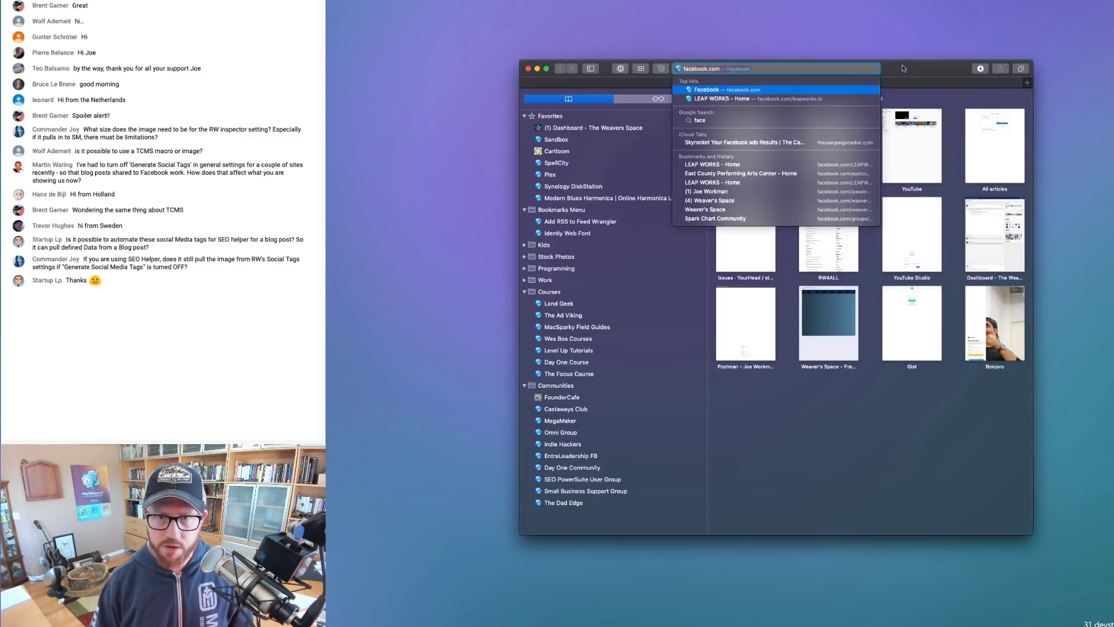
type("book debug")
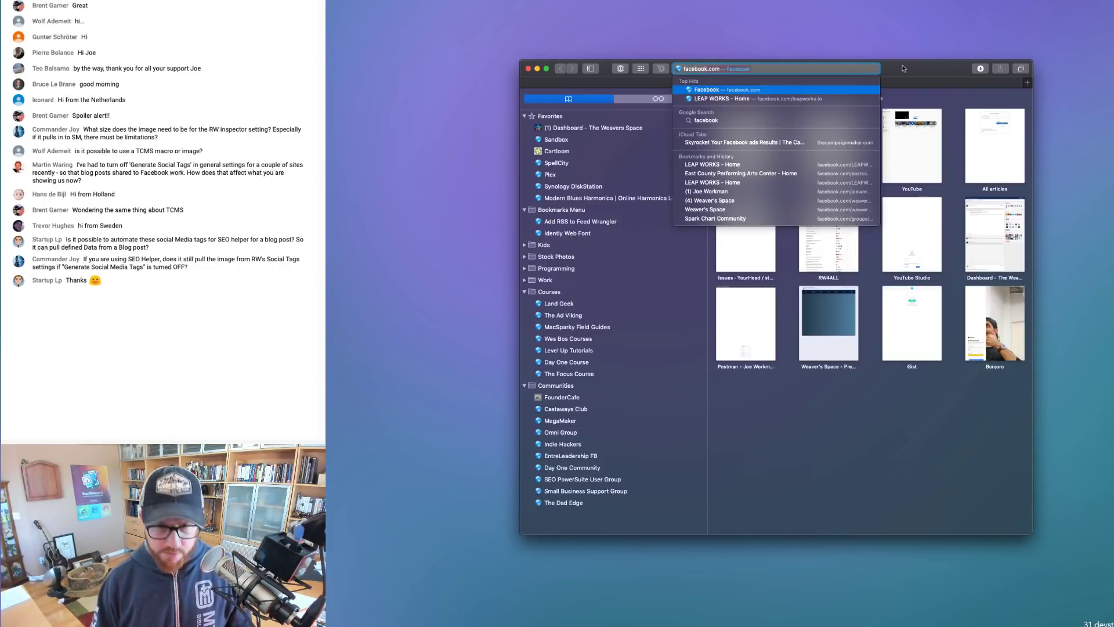
type("ger")
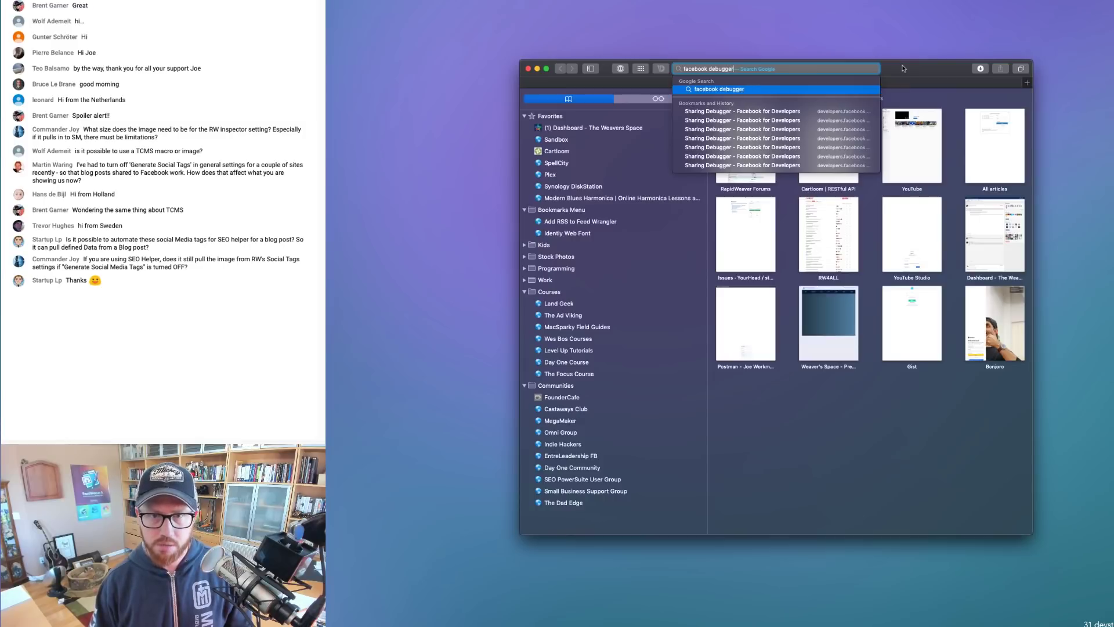
key("Return")
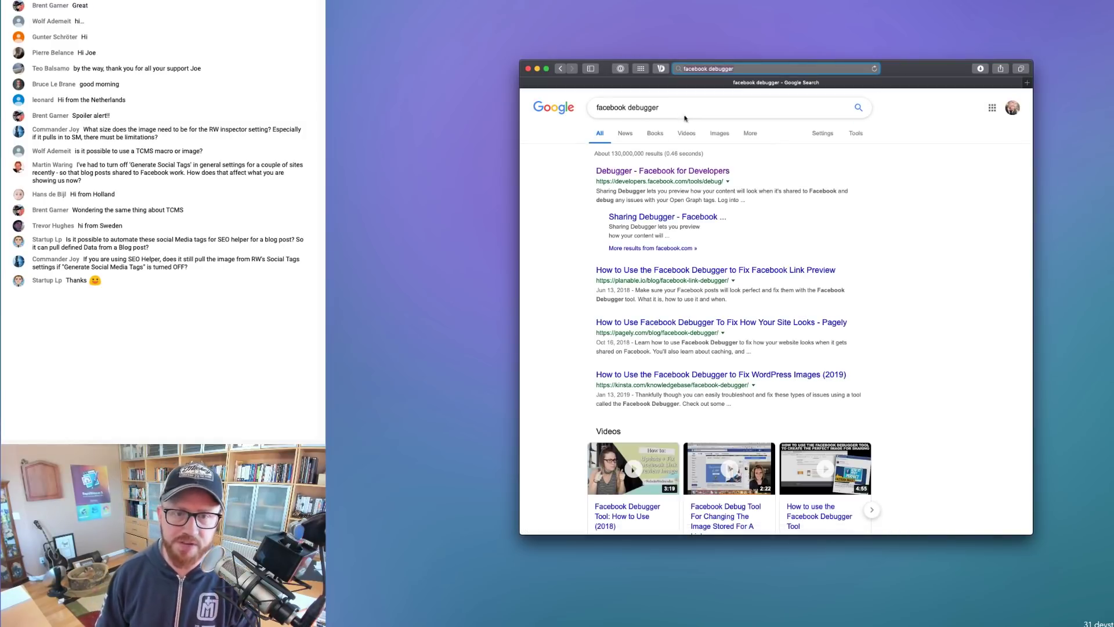
left_click(673, 172)
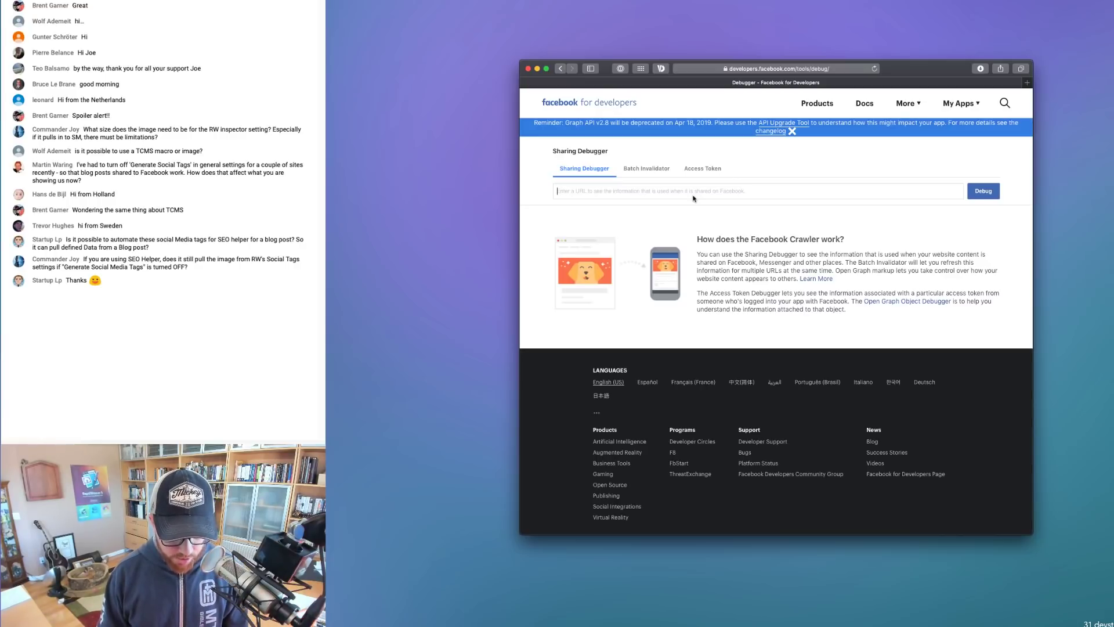
type("https://joeworkman.net/")
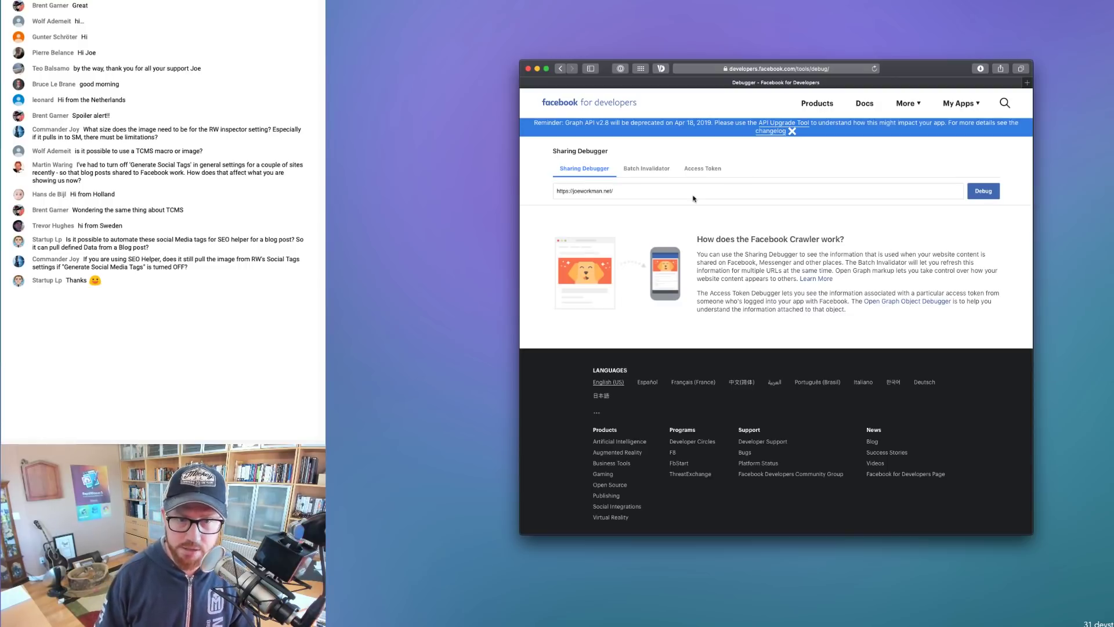
left_click(984, 188)
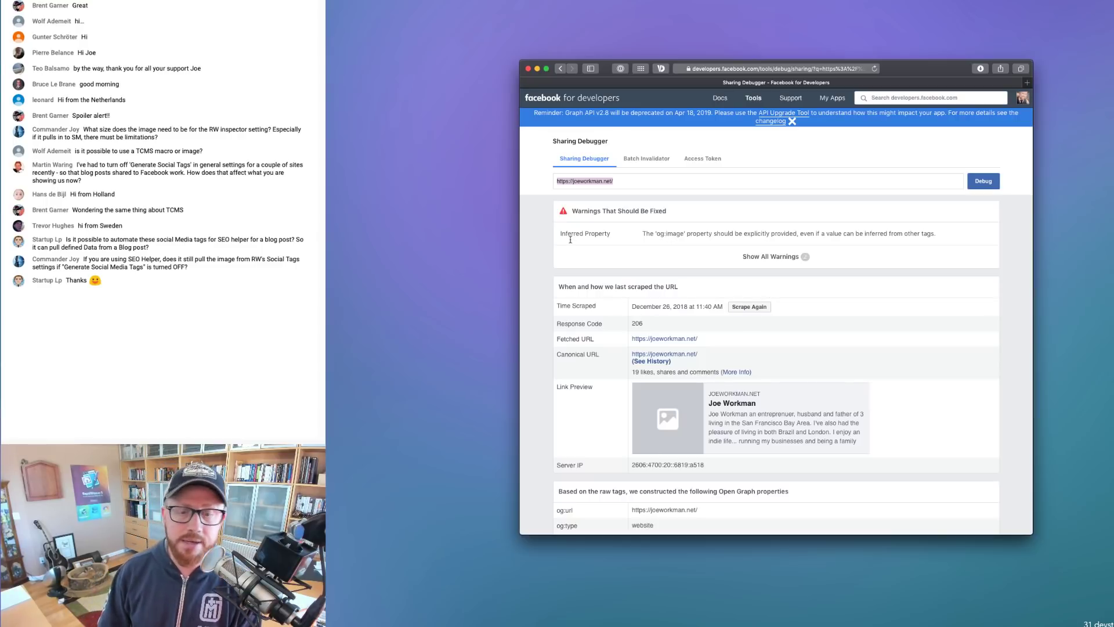
Examine the inferred property warning, expand all warnings, and read the list of missing Open Graph properties
left_click_drag(657, 234, 682, 238)
right_click(683, 236)
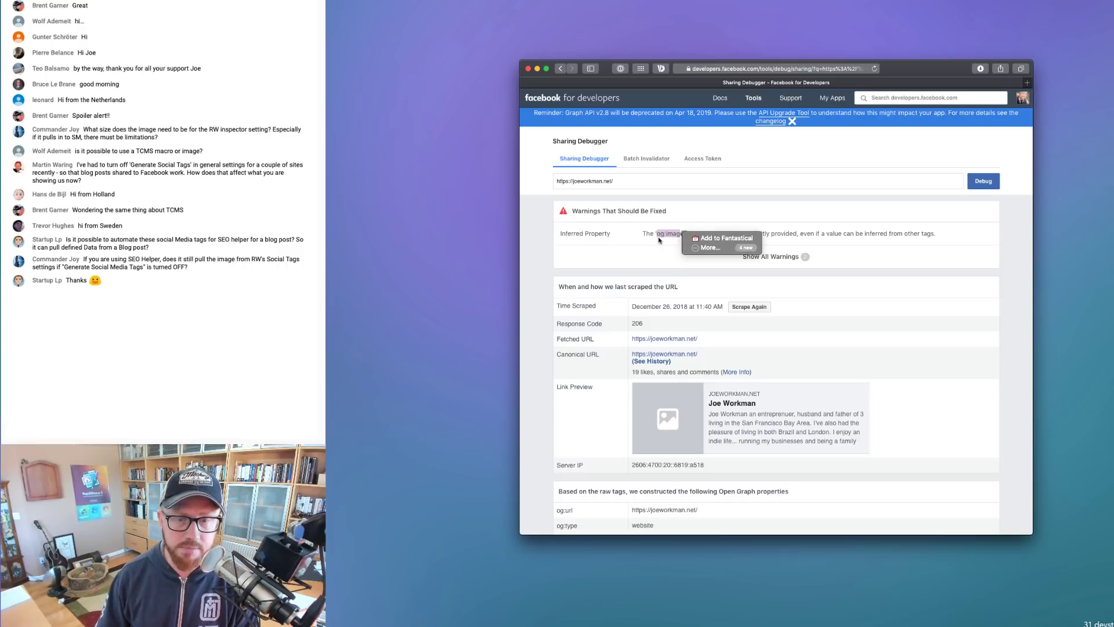
left_click(660, 241)
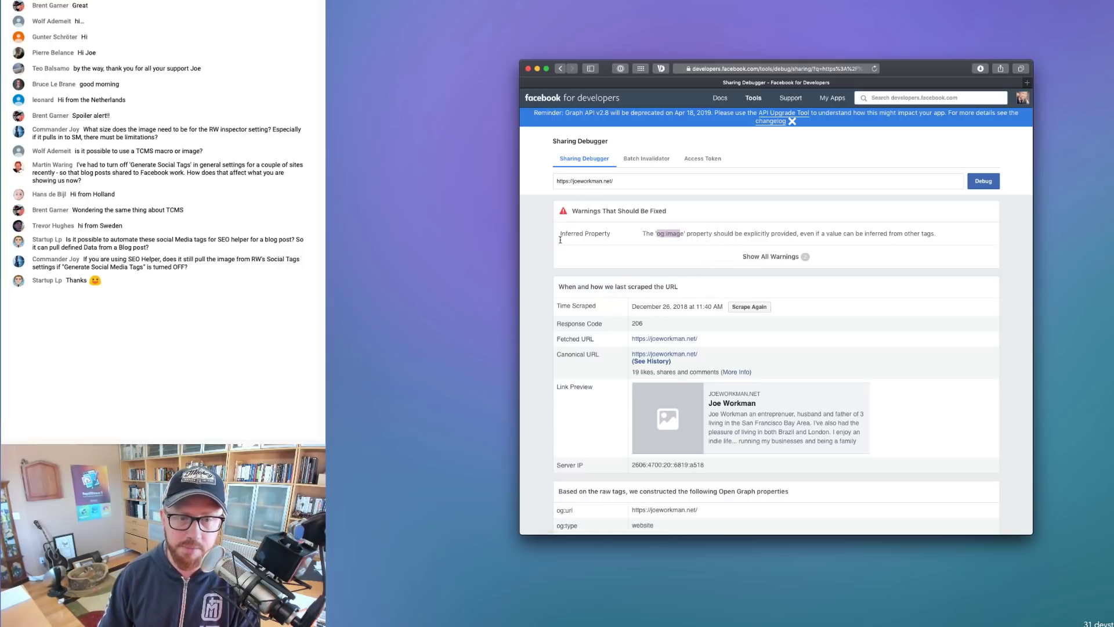
left_click(600, 232)
left_click_drag(636, 215, 937, 237)
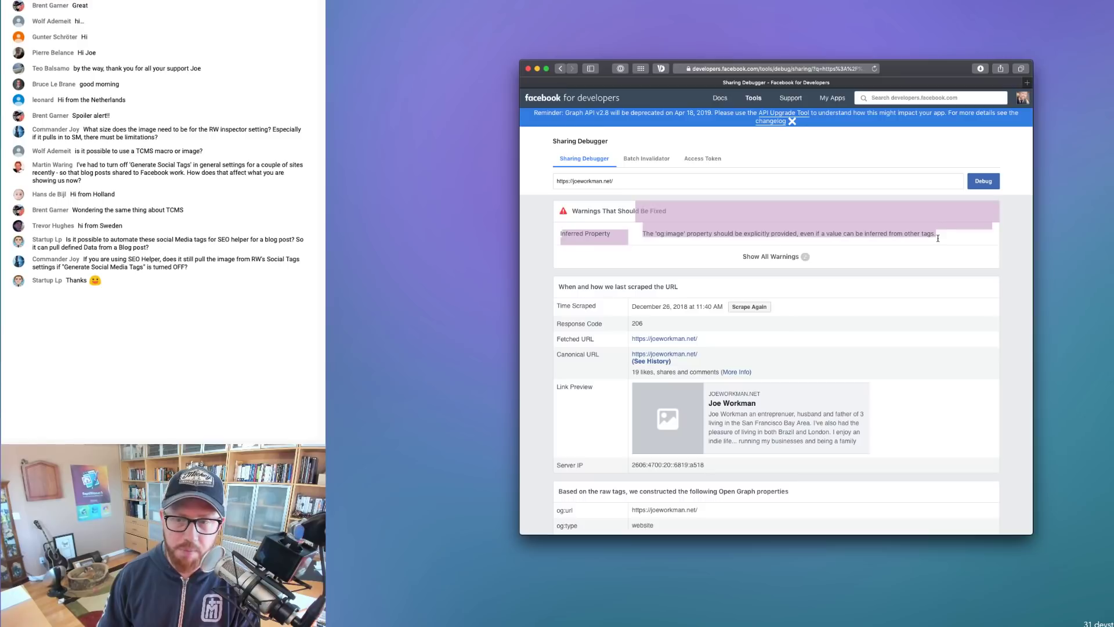
left_click(618, 271)
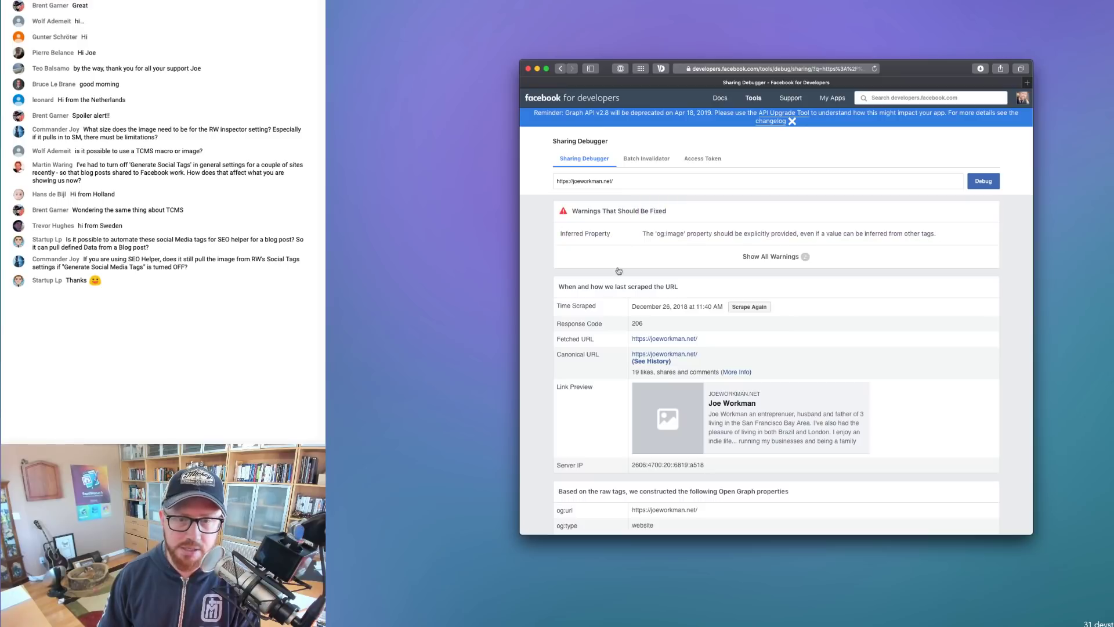
left_click(778, 259)
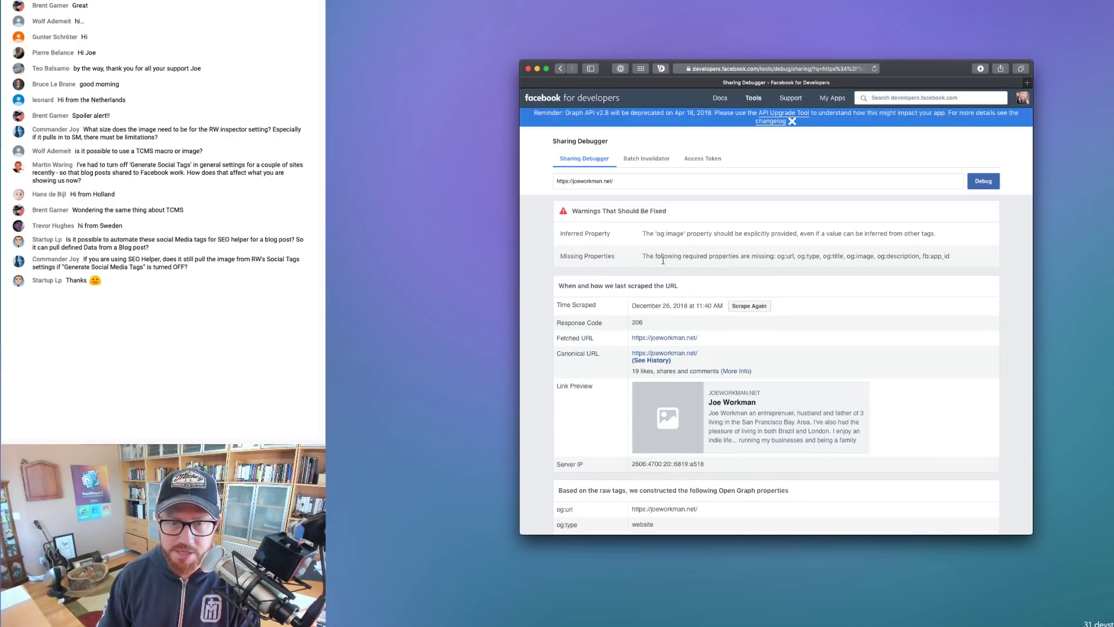
left_click_drag(642, 256, 966, 264)
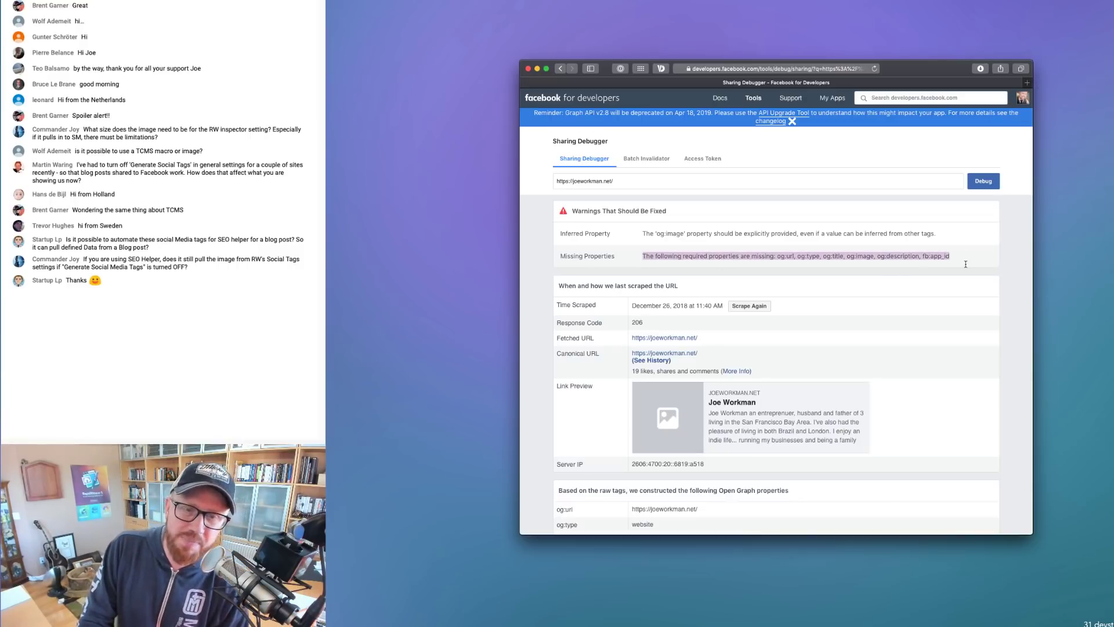
left_click(962, 259)
triple_click(646, 183)
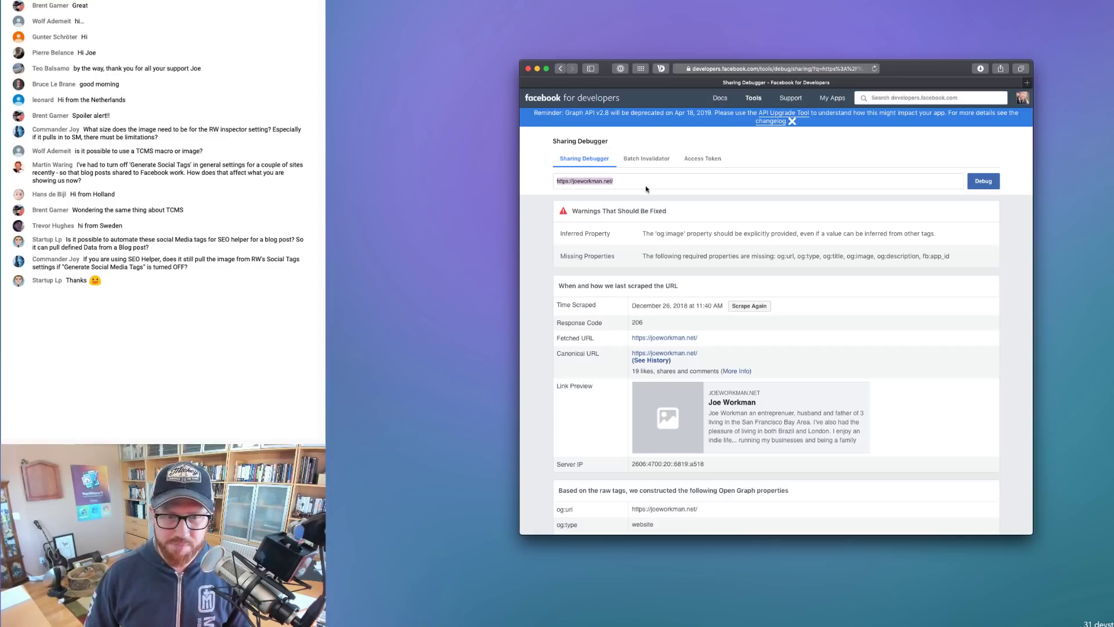
type("ht")
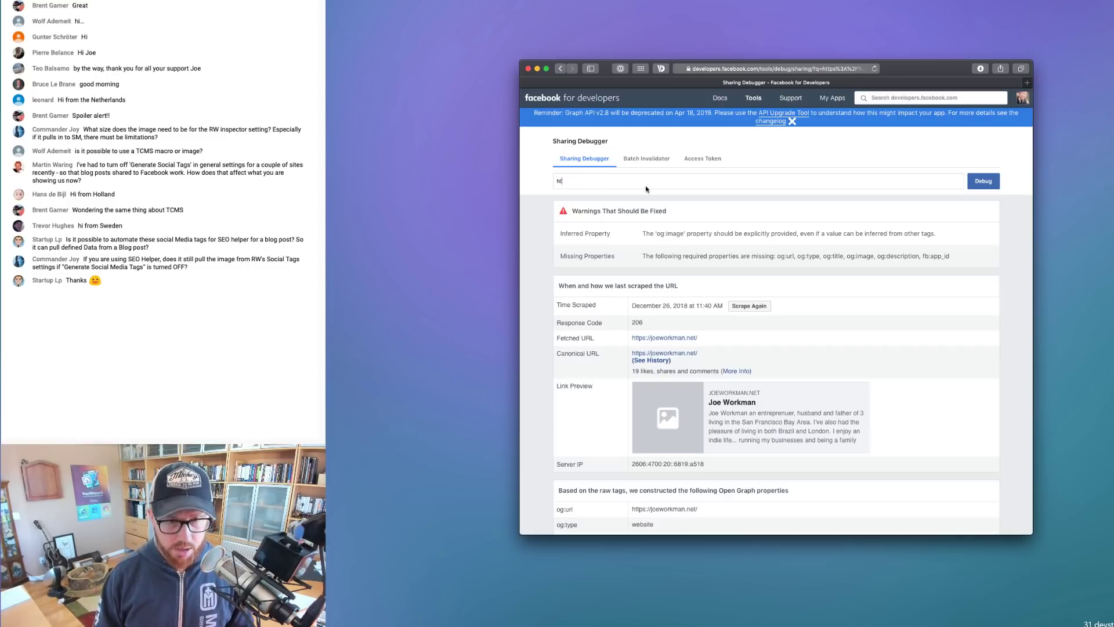
type("tps://")
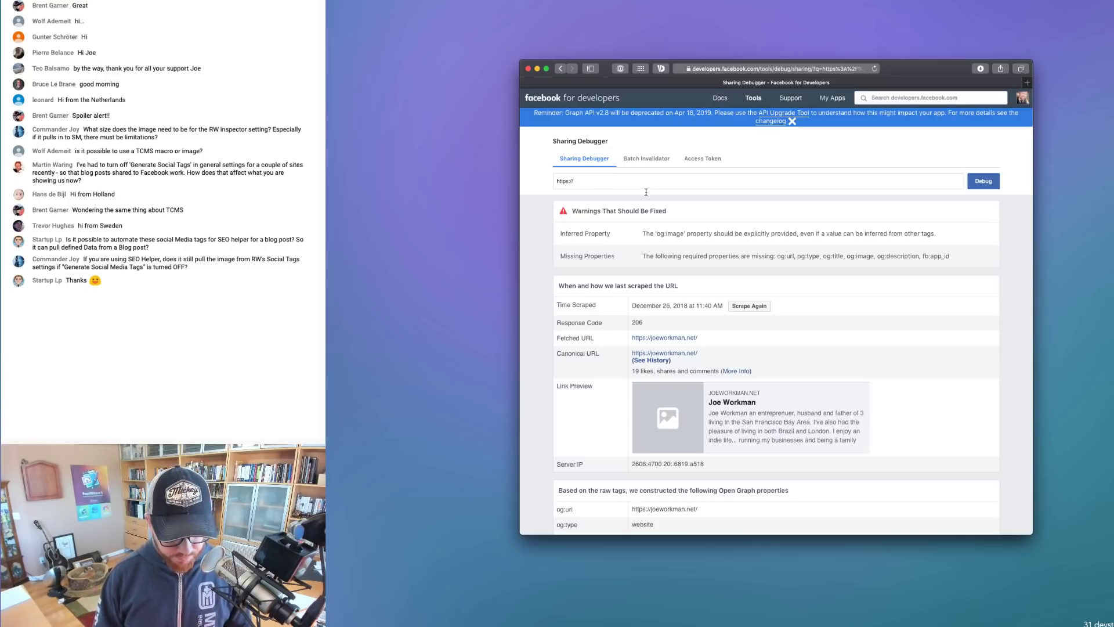
type("wstacks")
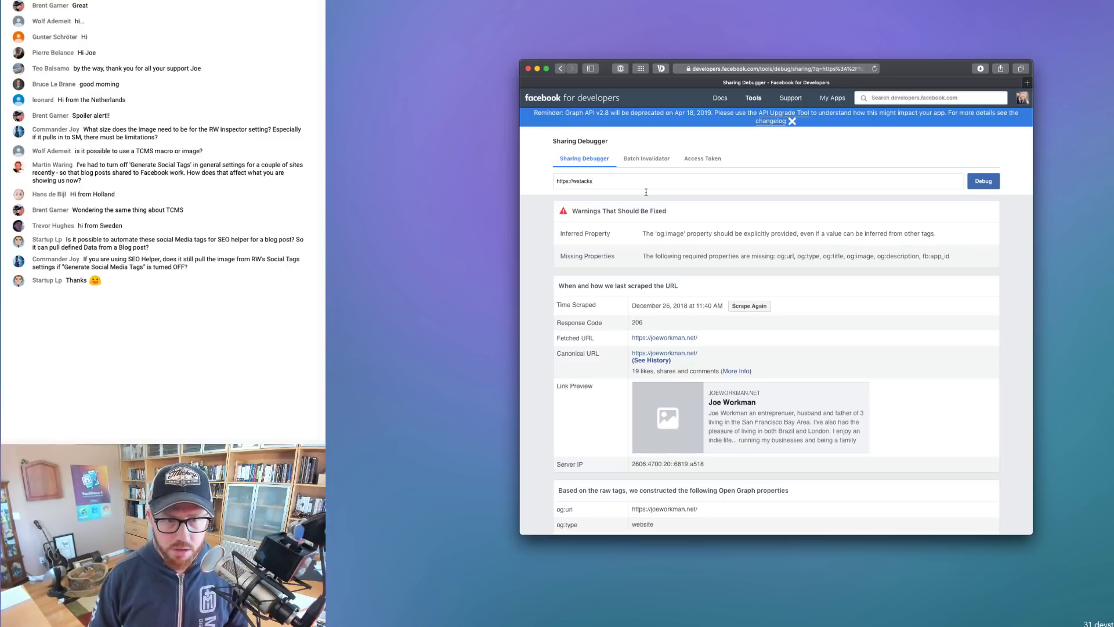
key("BackSpace")
key("BackSpace")
key("BackSpace")
key("BackSpace")
key("BackSpace")
key("BackSpace")
type("w")
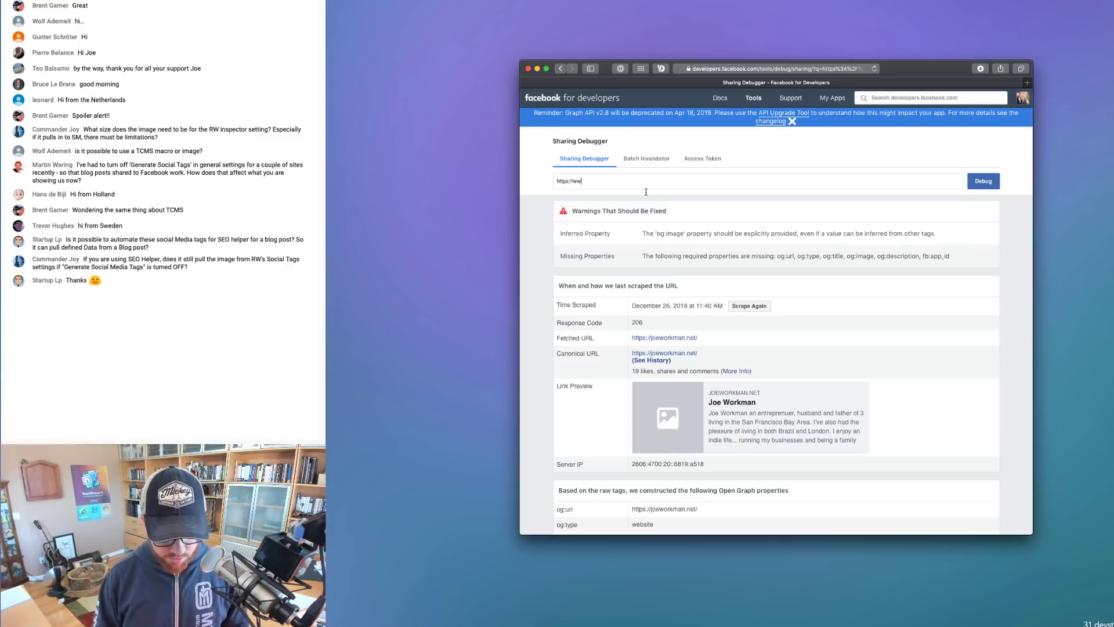
type("w.weavers.spac")
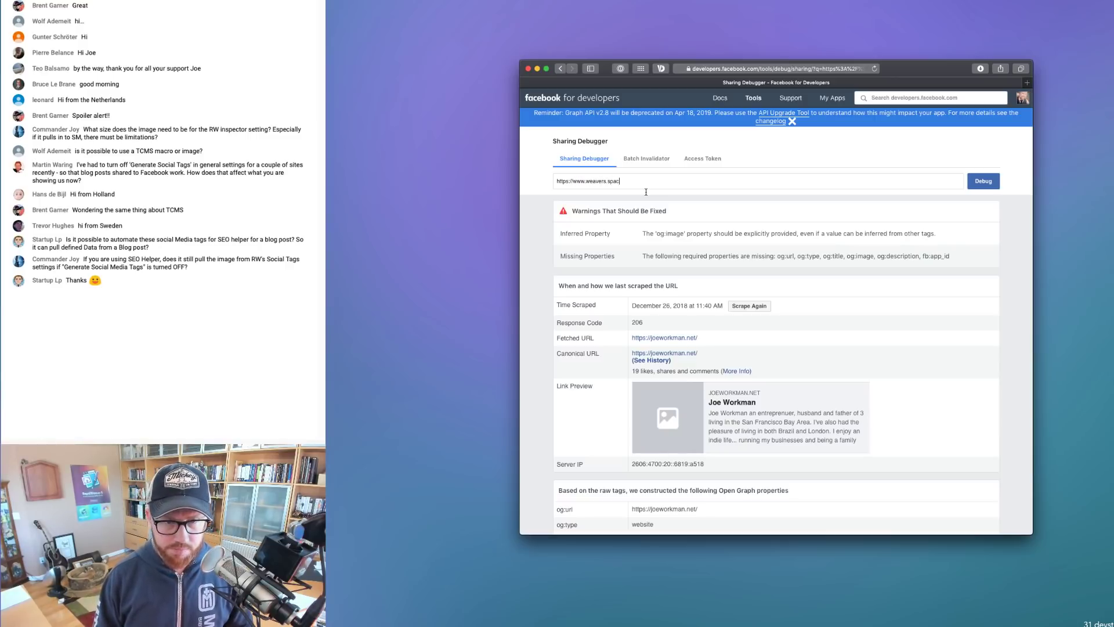
type("e/")
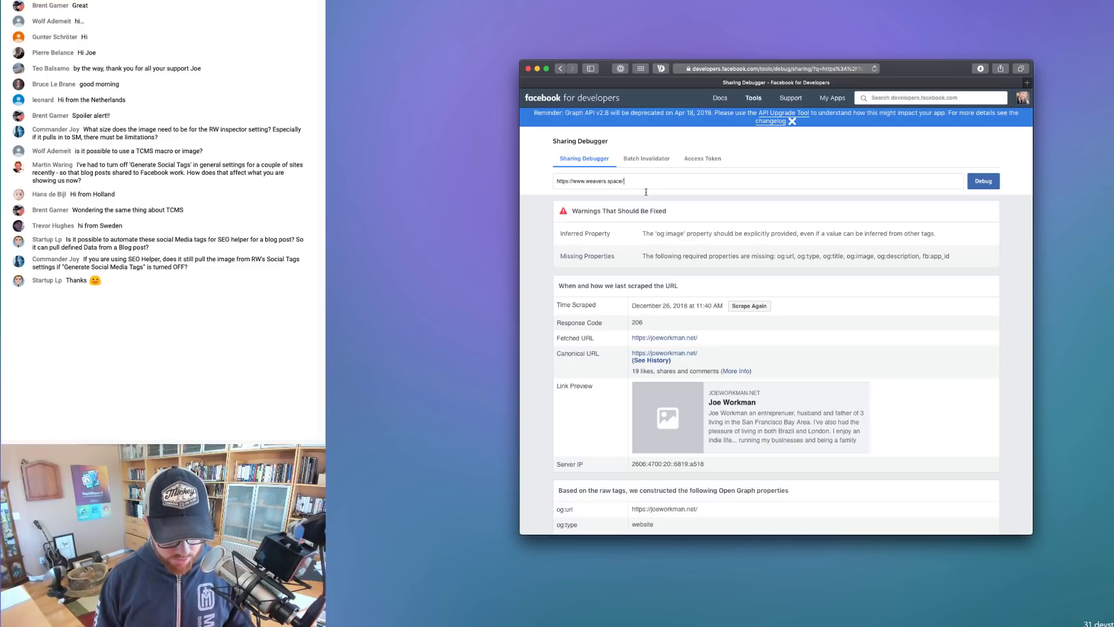
type("ra")
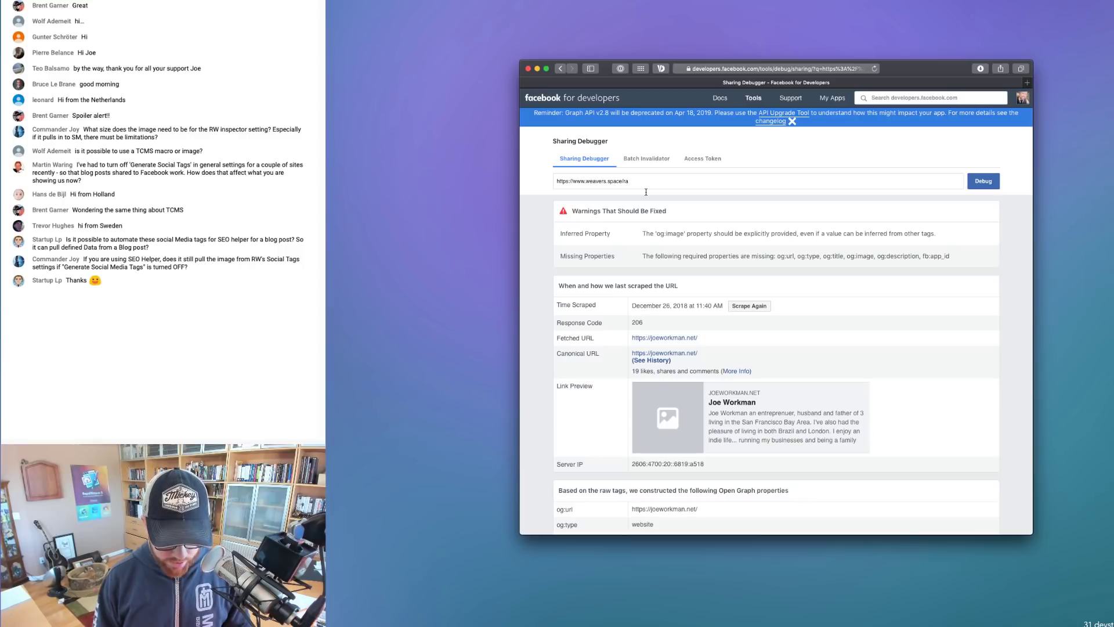
type("pdiweaver.")
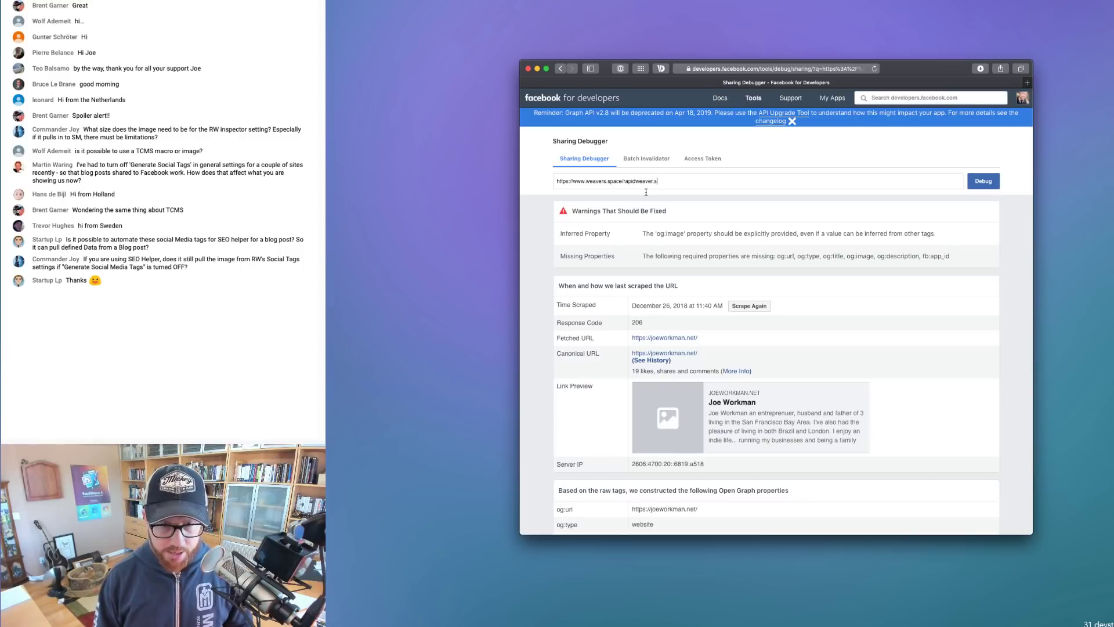
type("stacks")
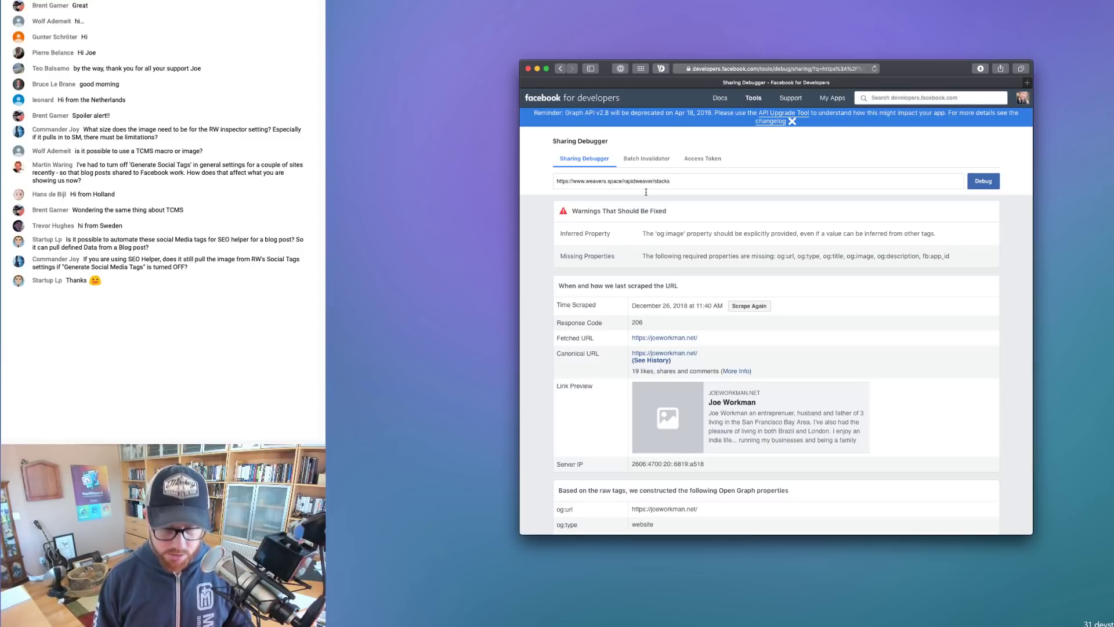
type("/seams")
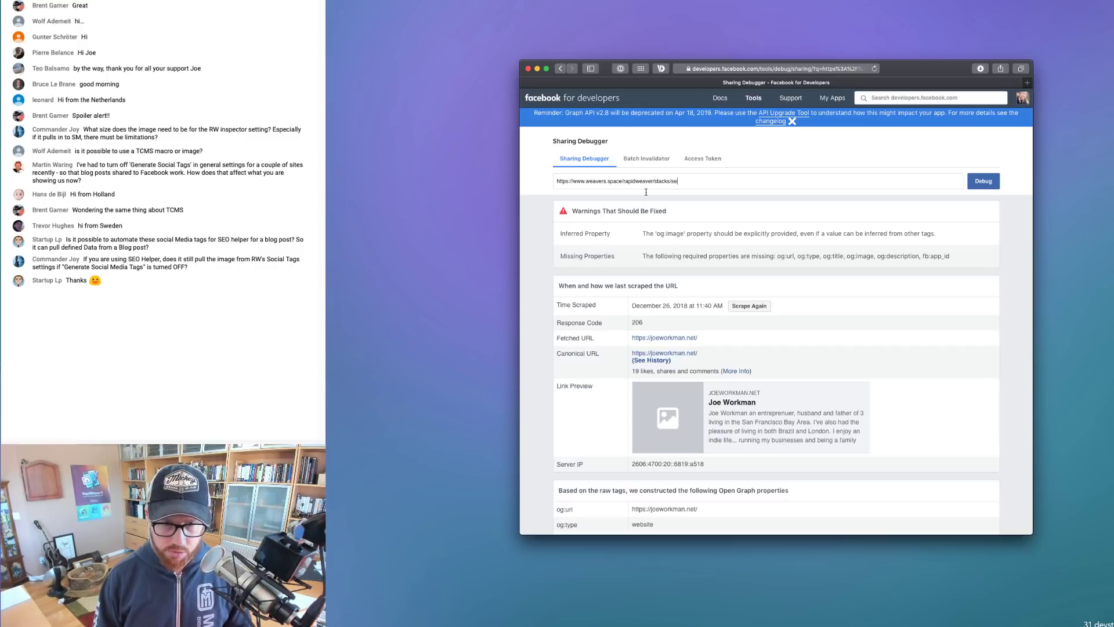
left_click(969, 180)
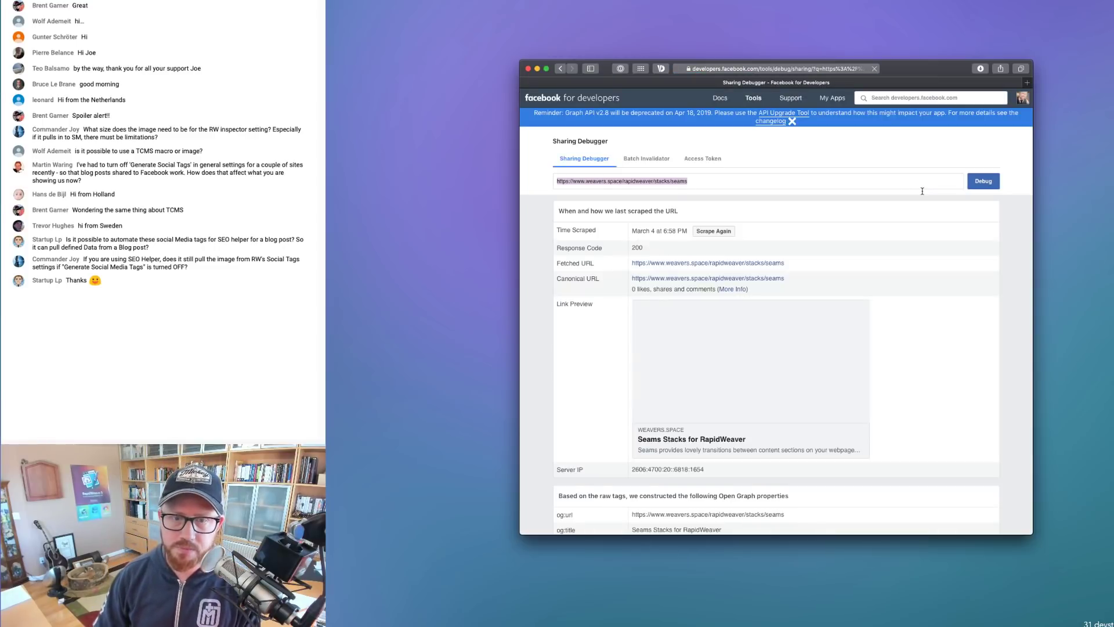
Examine the Seams page's scrape details, link preview and constructed Open Graph properties
left_click(718, 186)
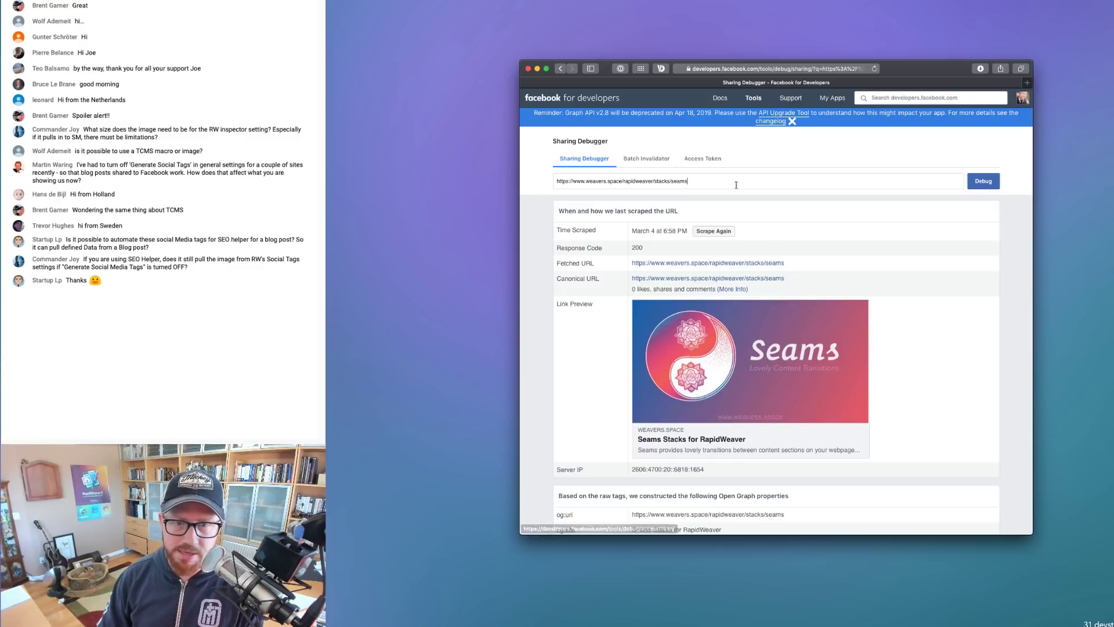
scroll(729, 183, "down", 1)
scroll(728, 183, "up", 1)
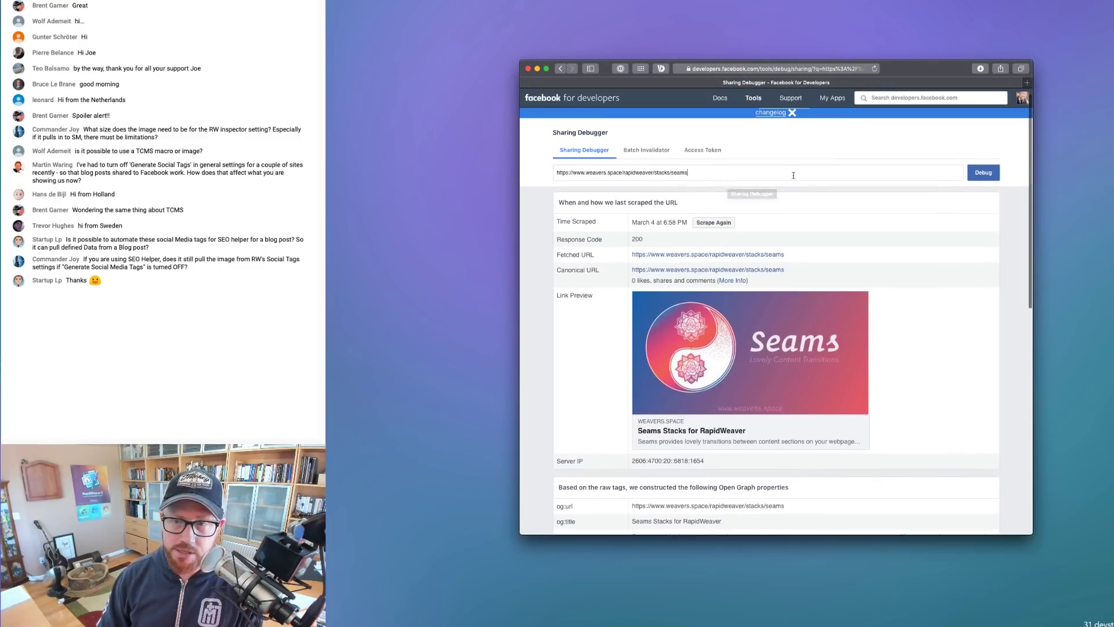
scroll(713, 170, "down", 2)
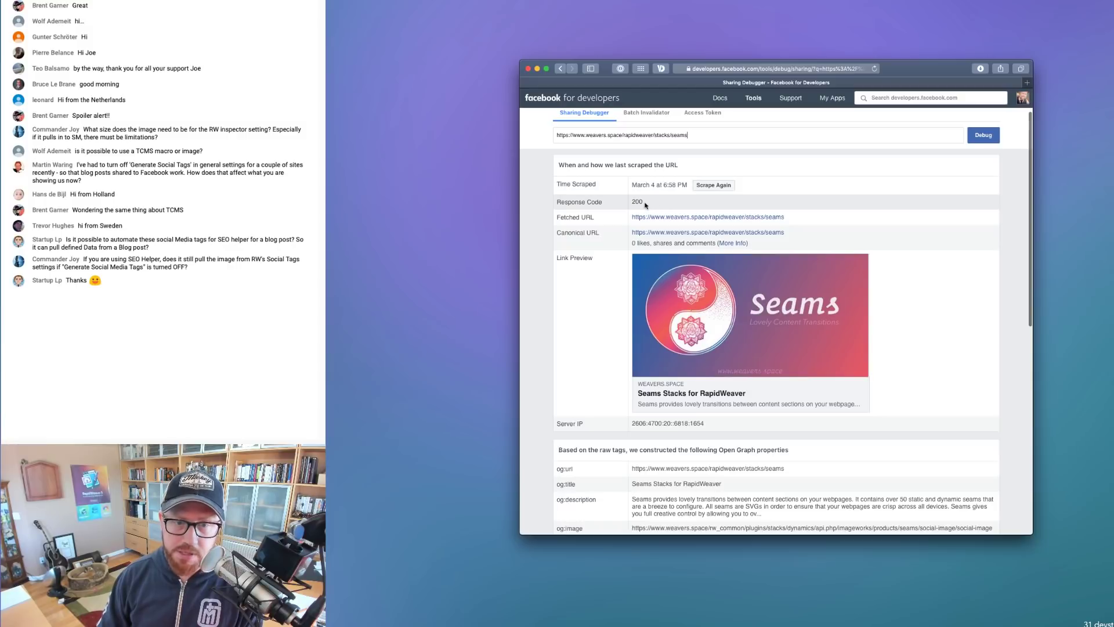
scroll(755, 200, "down", 2)
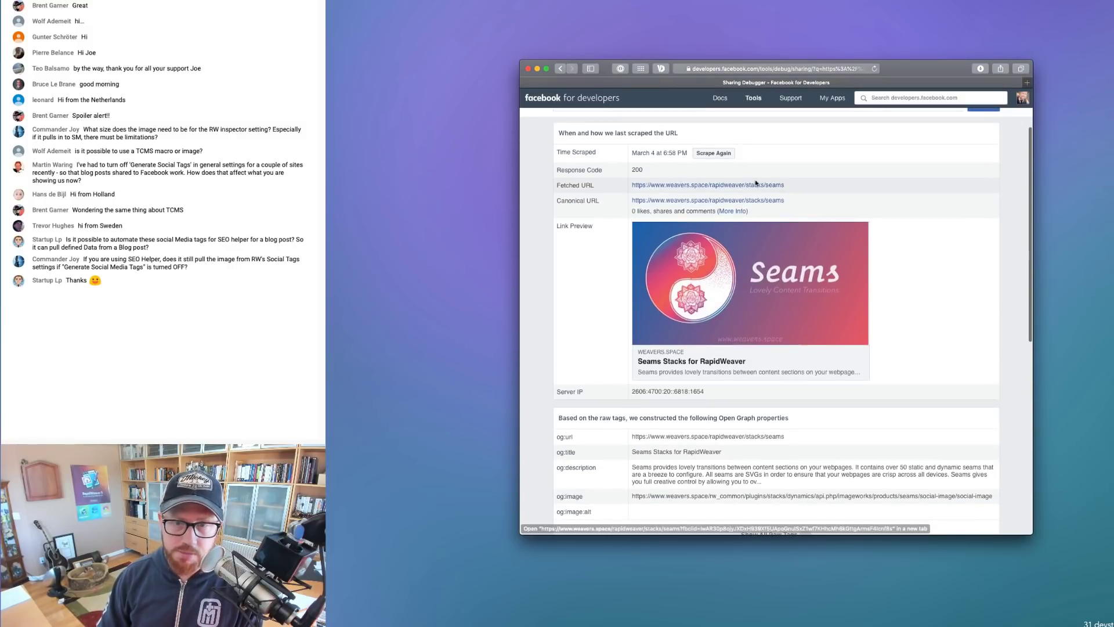
scroll(775, 207, "down", 2)
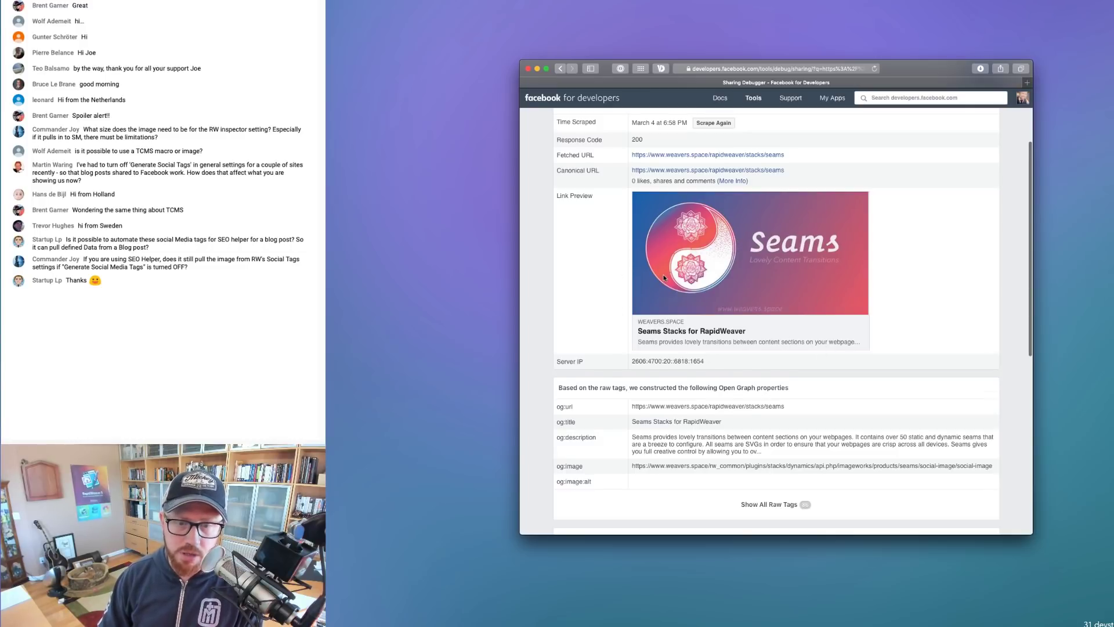
scroll(665, 277, "down", 4)
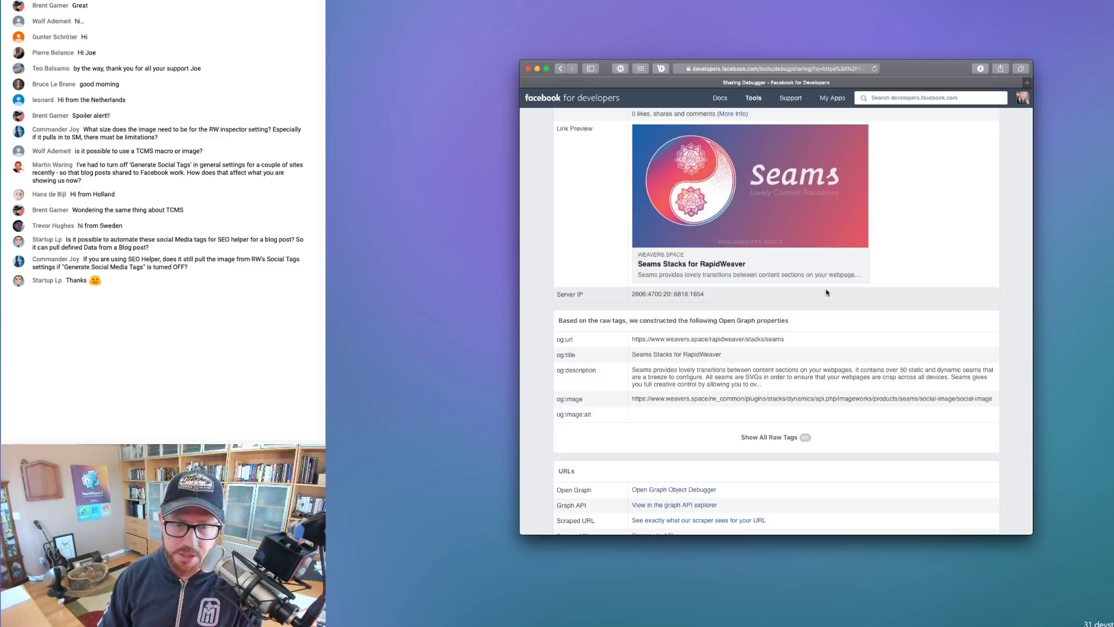
scroll(827, 293, "down", 2)
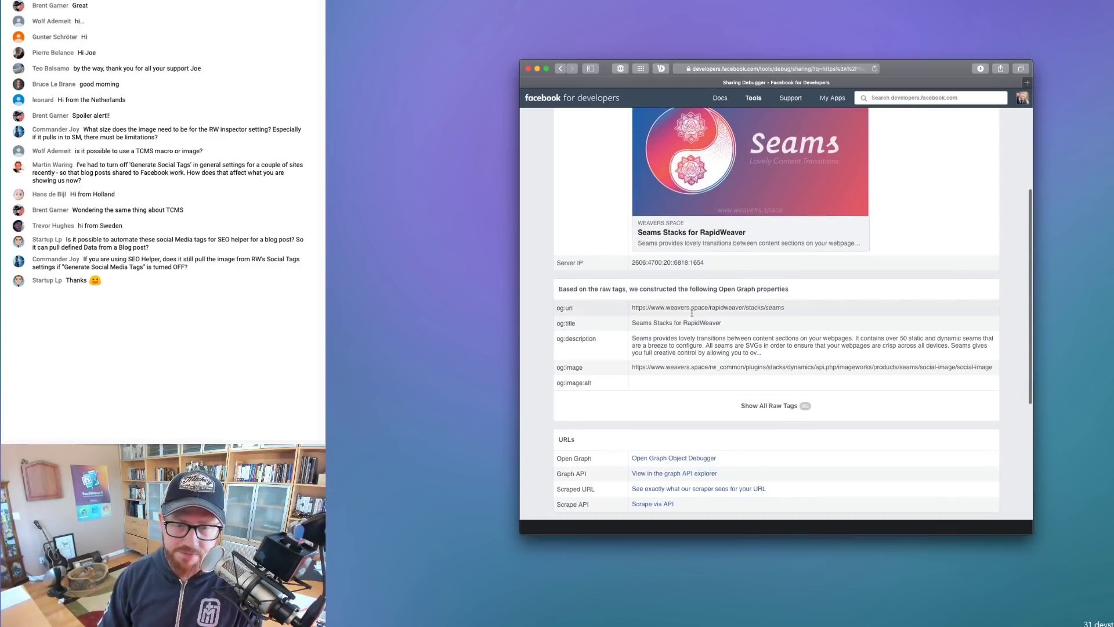
scroll(692, 313, "up", 12)
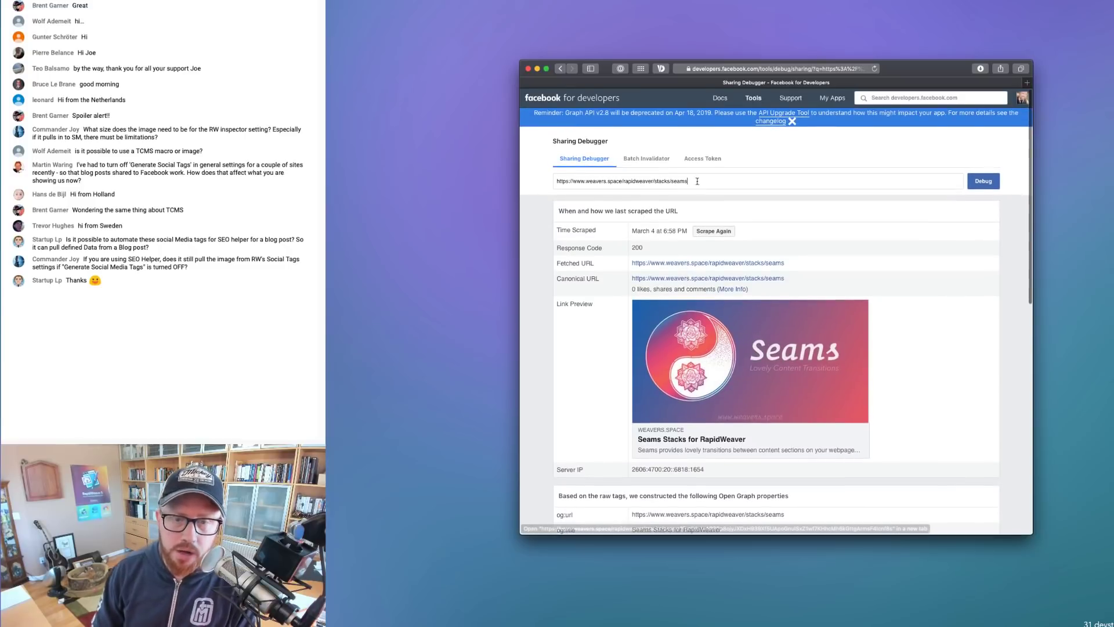
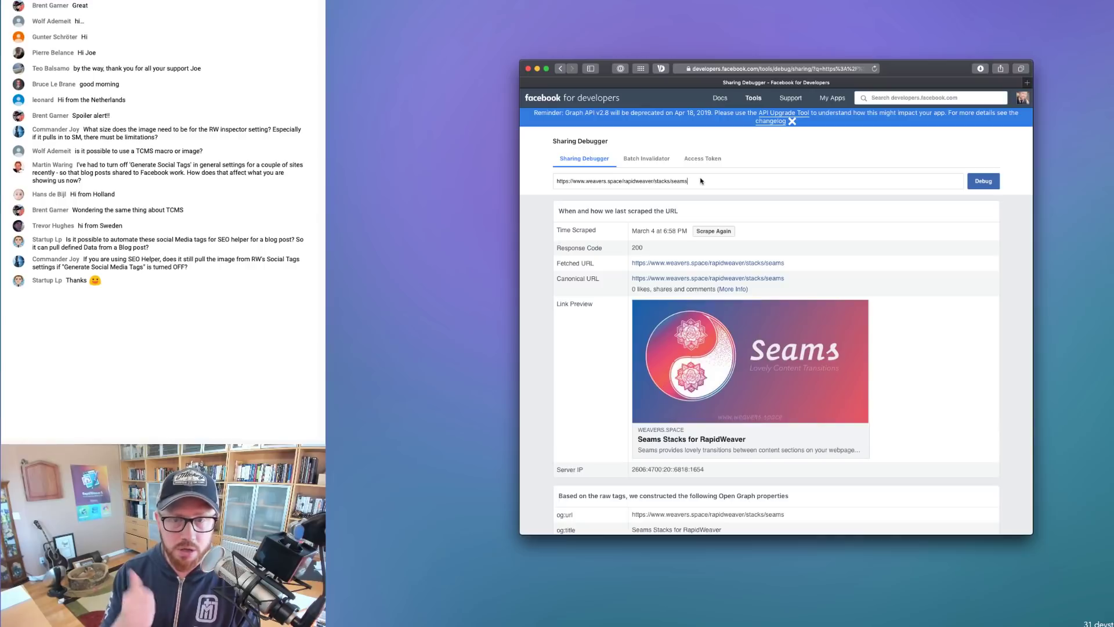
scroll(712, 211, "down", 5)
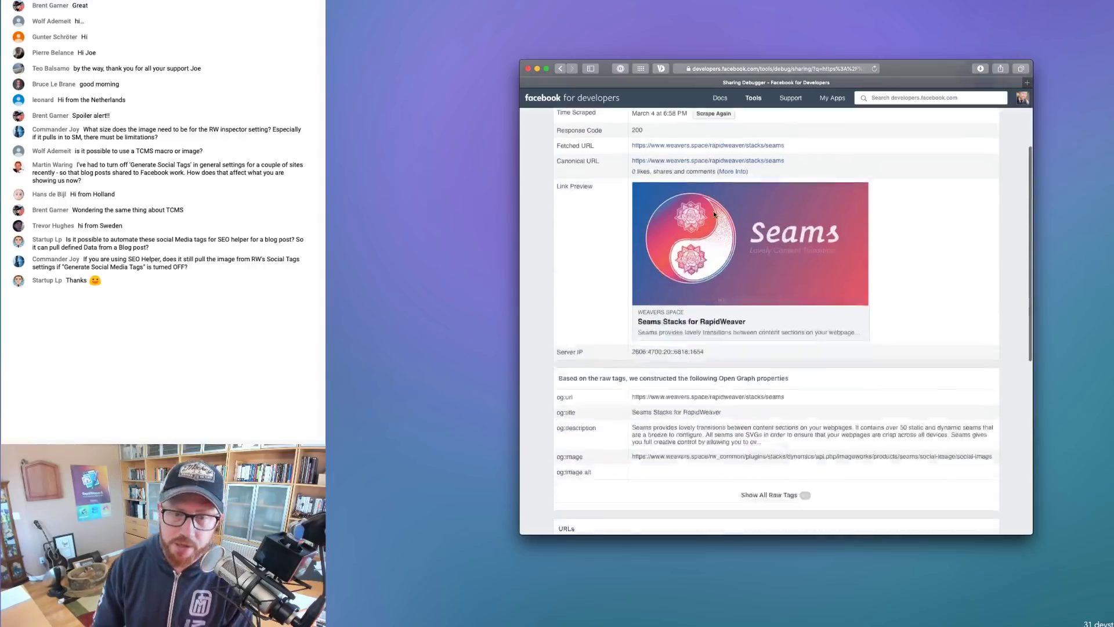
scroll(714, 215, "up", 5)
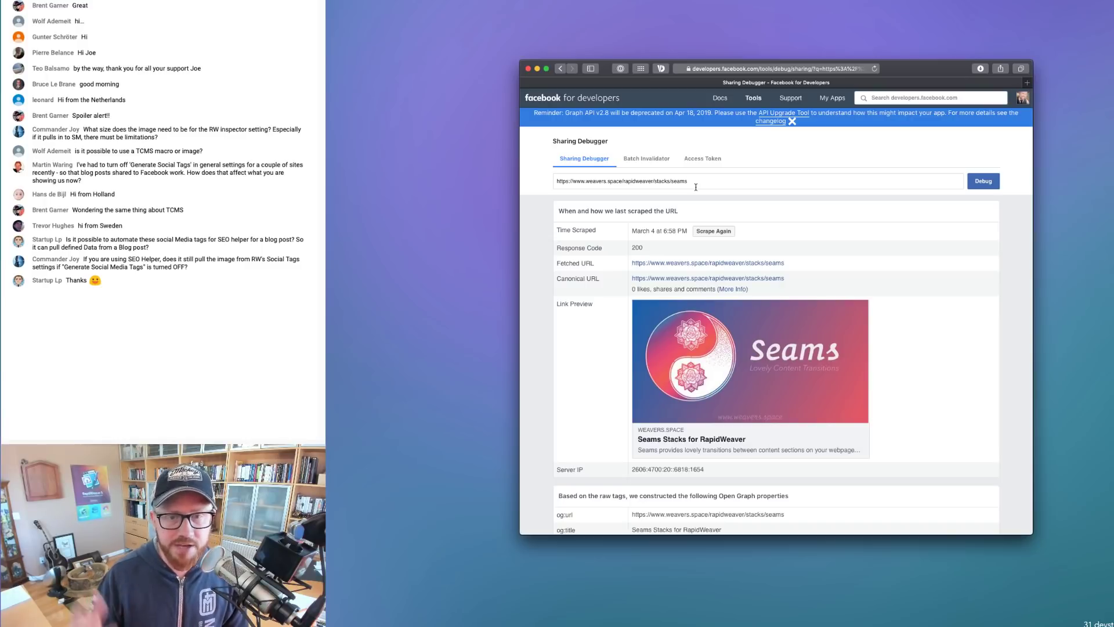
key("super+a")
key("BackSpace")
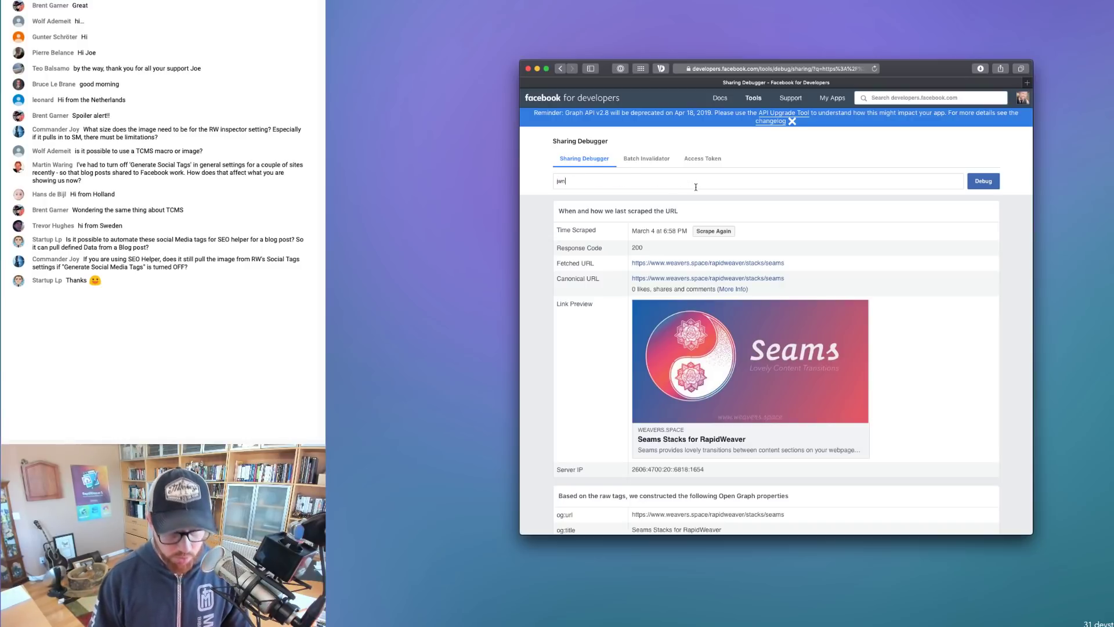
type("https://joeworkman.net/")
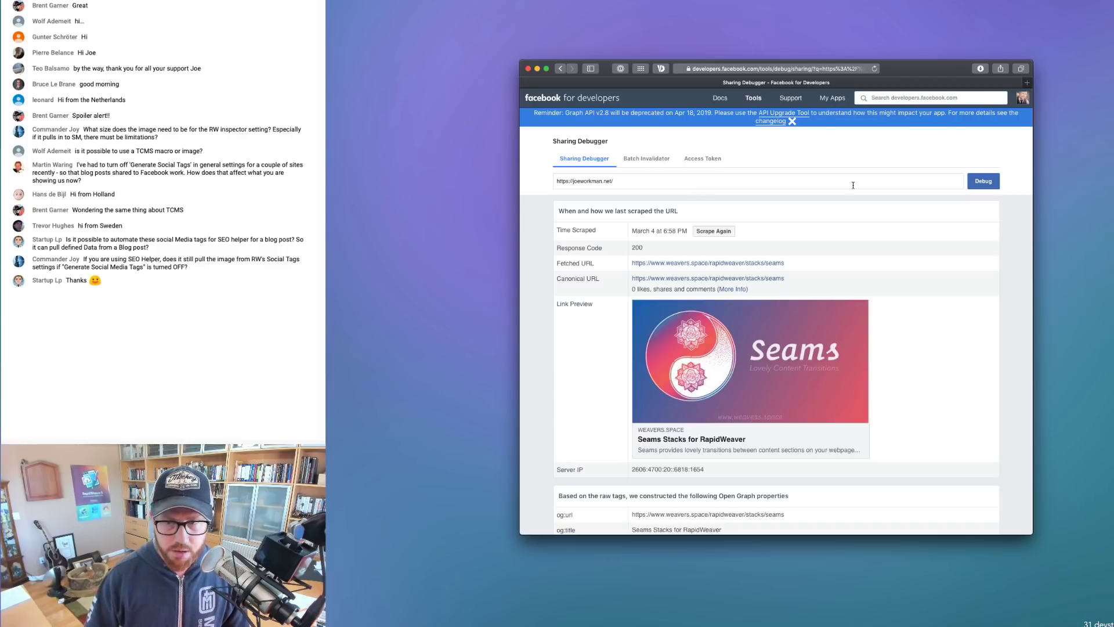
left_click(983, 181)
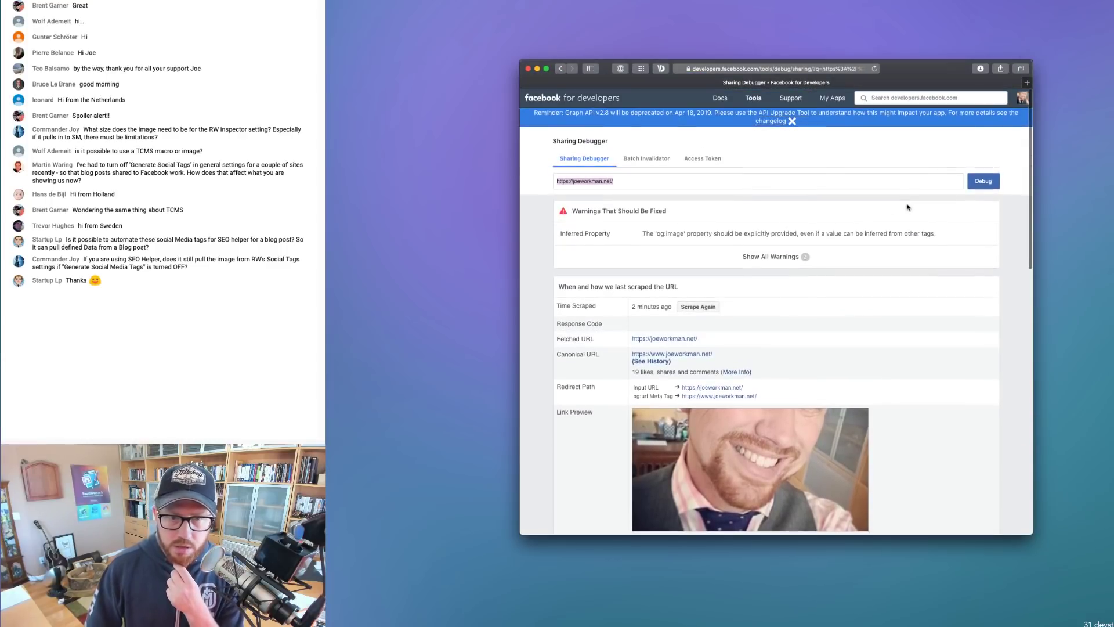
scroll(695, 255, "down", 3)
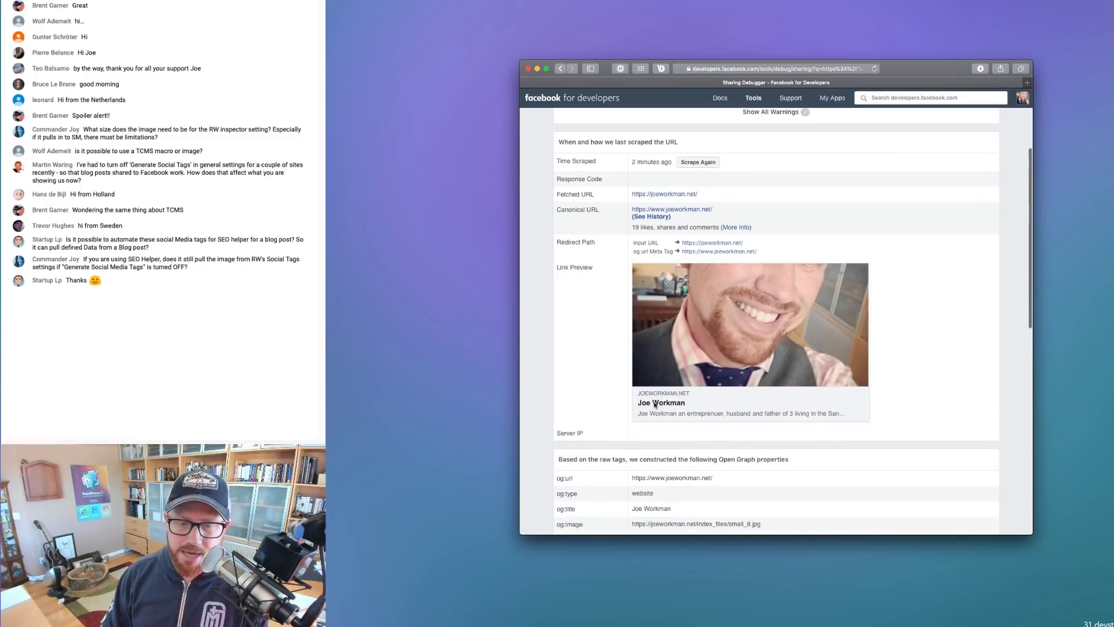
scroll(724, 409, "up", 3)
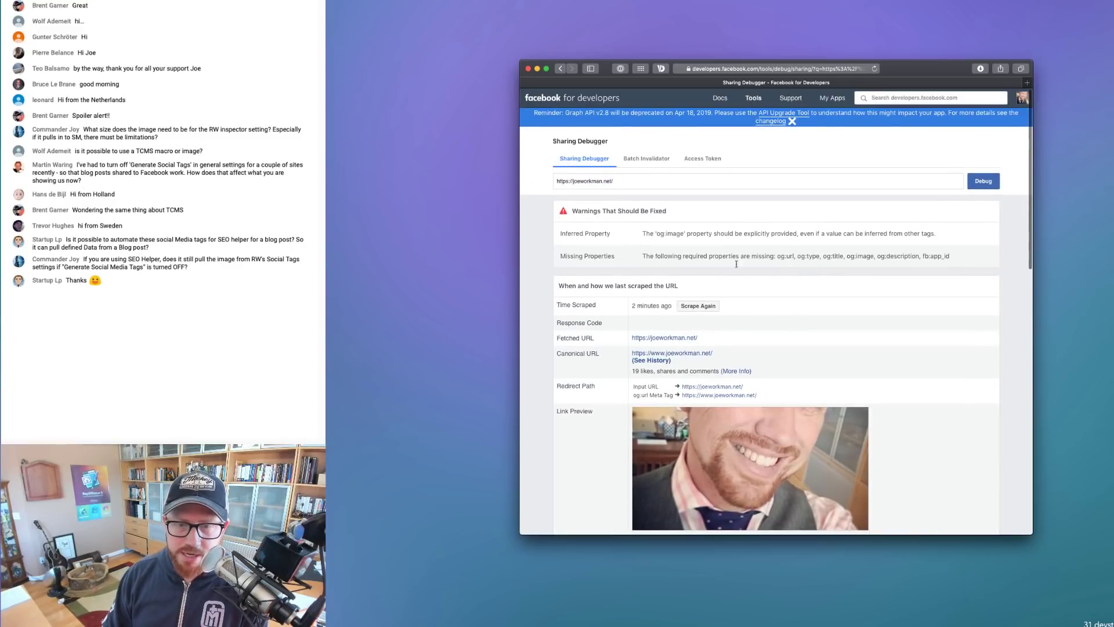
left_click_drag(779, 261, 951, 257)
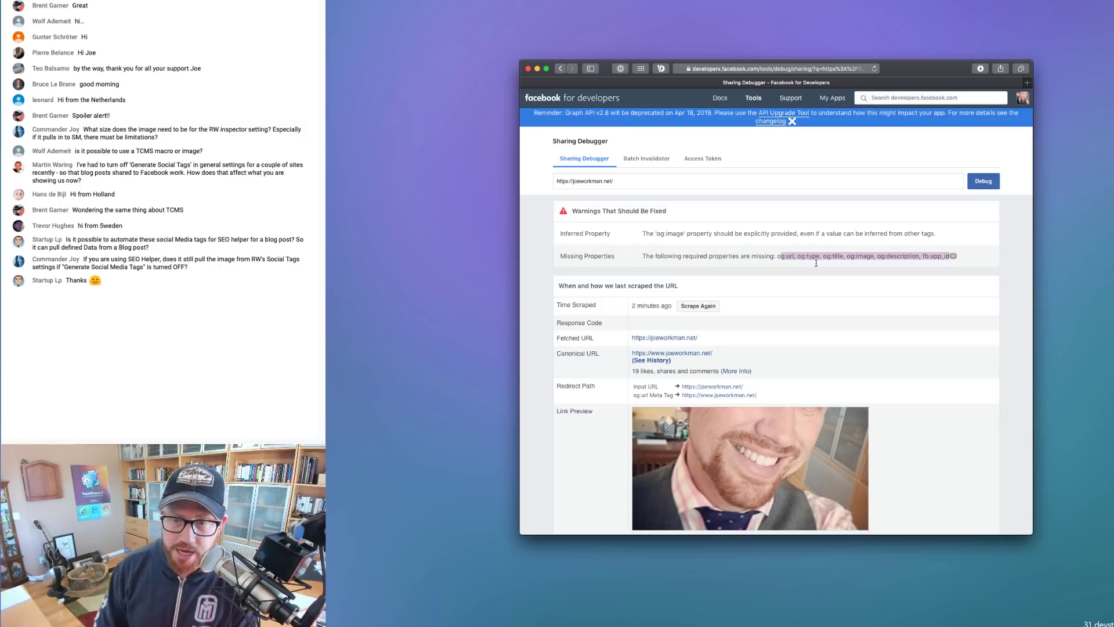
key("super+t")
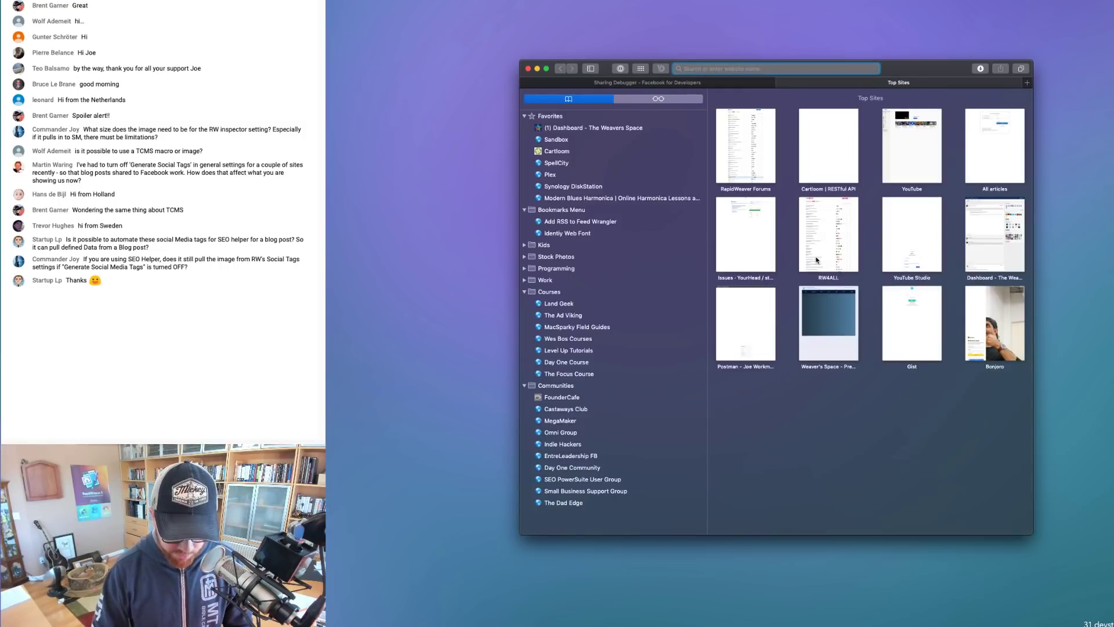
type("jw")
key("BackSpace")
type("oeworkman.net/")
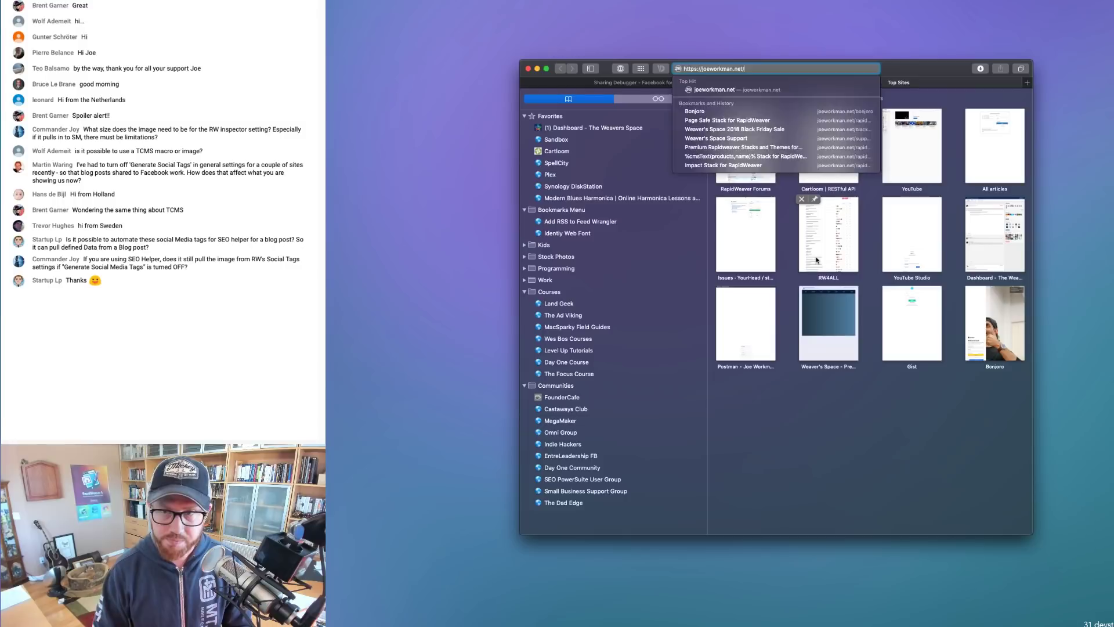
key("Return")
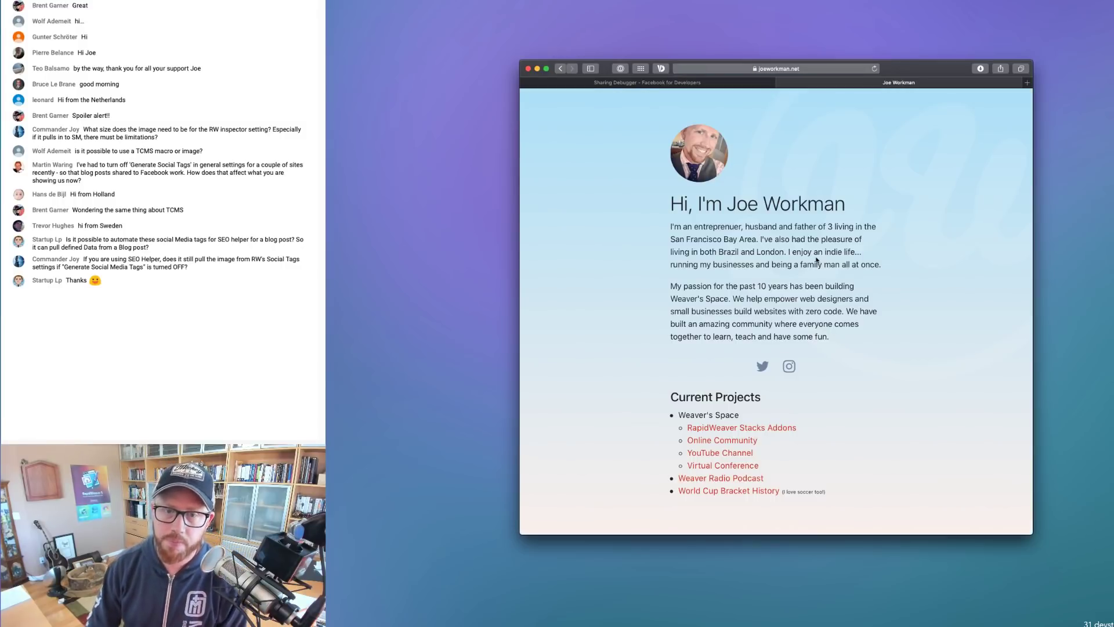
scroll(820, 224, "down", 1)
scroll(821, 221, "up", 1)
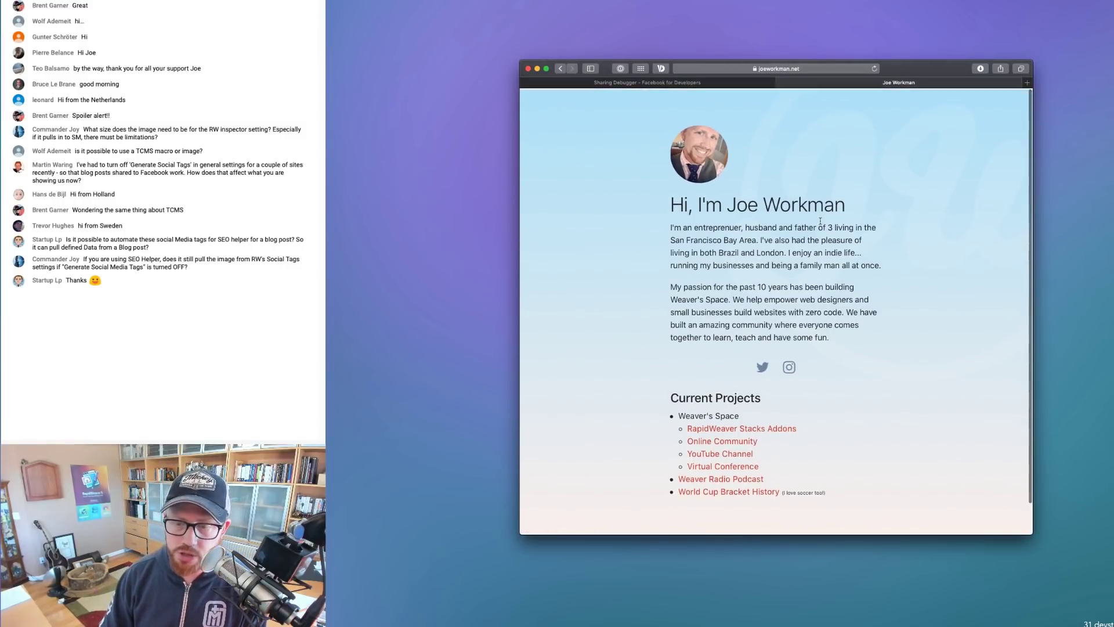
scroll(701, 145, "down", 1)
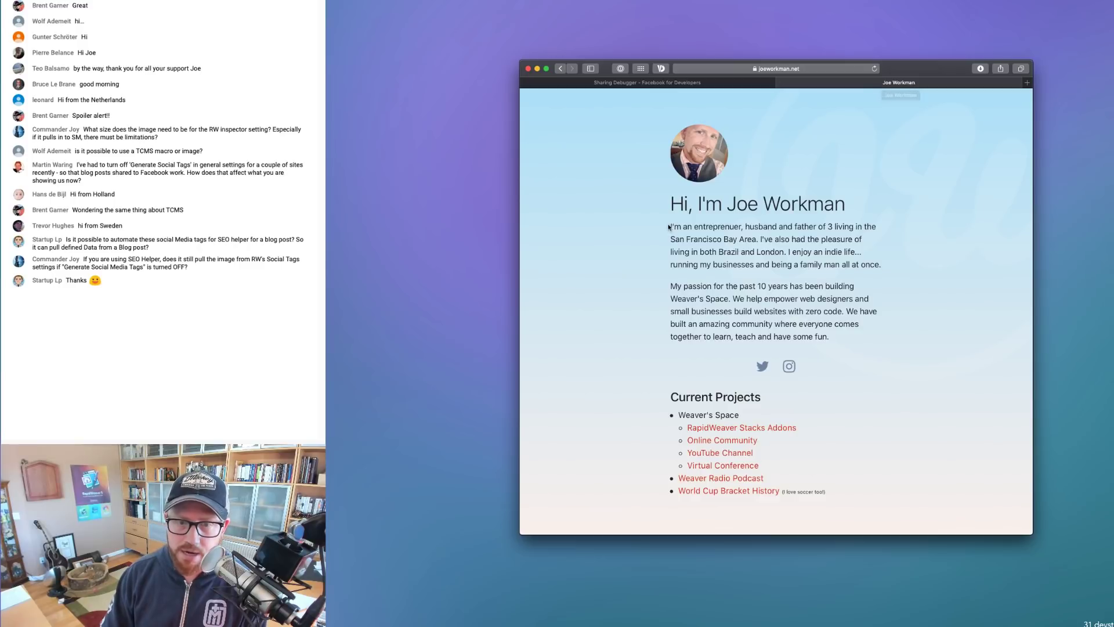
left_click_drag(670, 227, 838, 340)
left_click(838, 340)
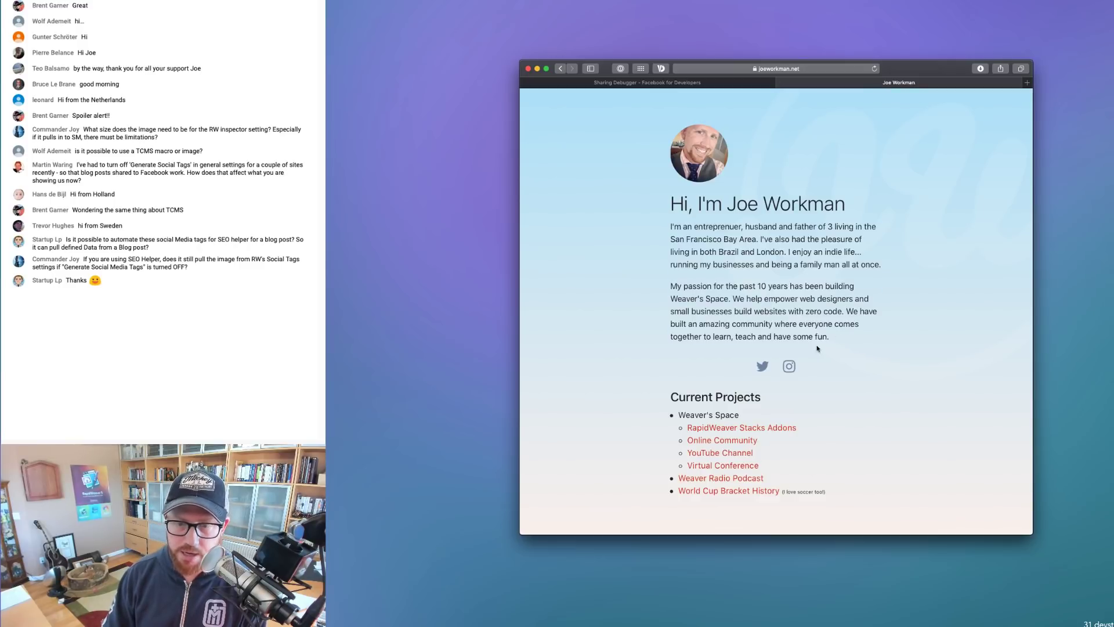
Return to the Sharing Debugger results and compare the missing og:url and og:title properties with the scraped link preview
key("ctrl+shift+Tab")
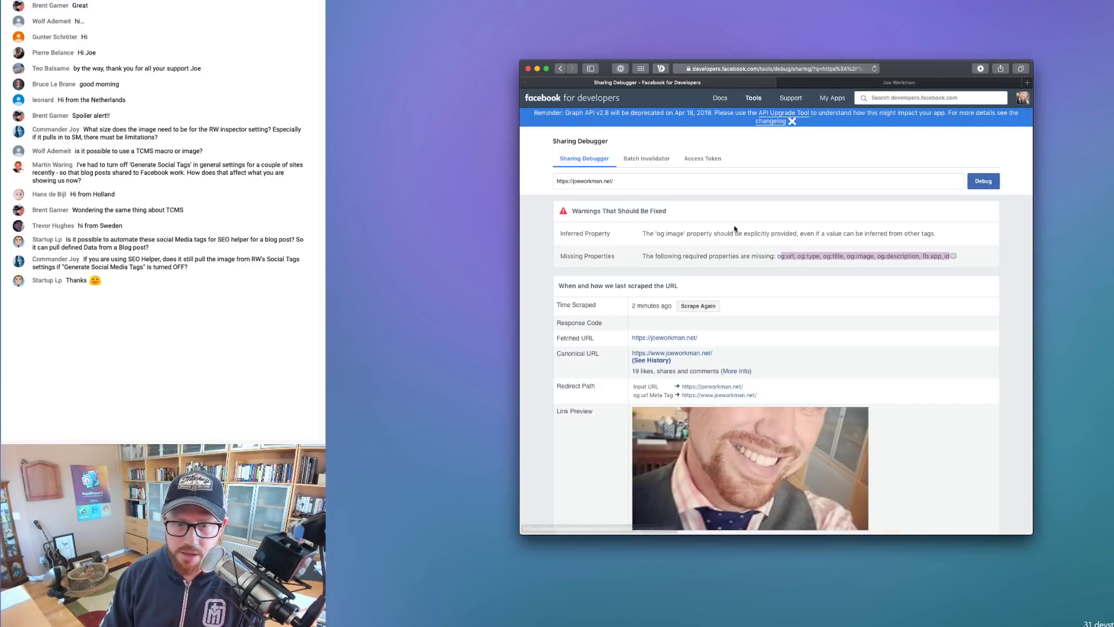
scroll(734, 229, "down", 5)
scroll(829, 267, "up", 5)
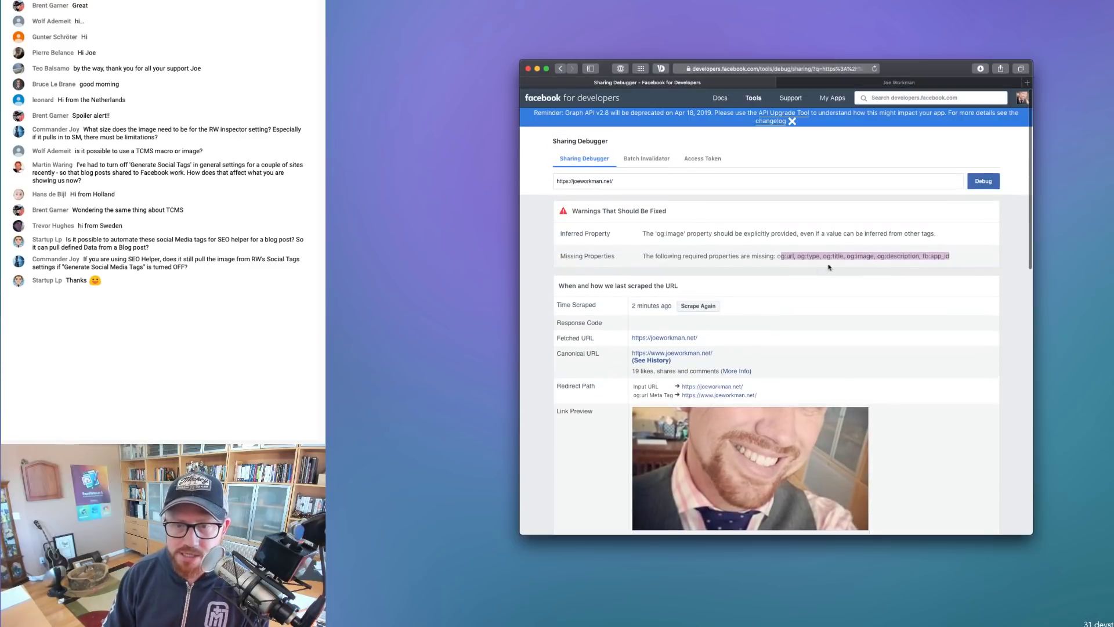
left_click(792, 262)
left_click_drag(776, 261, 796, 261)
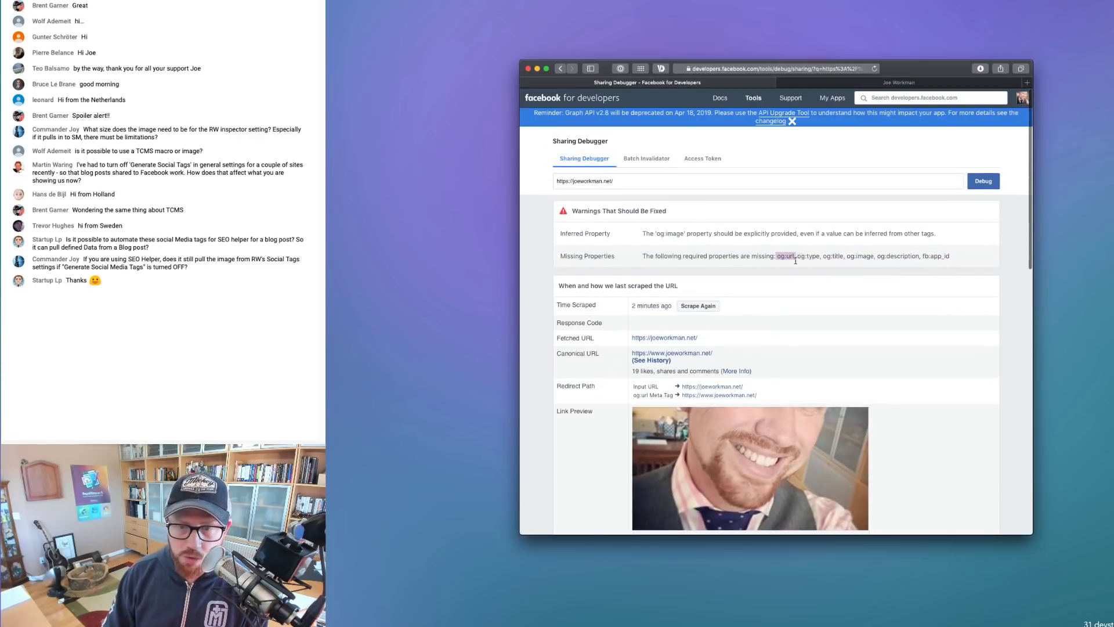
scroll(748, 307, "down", 5)
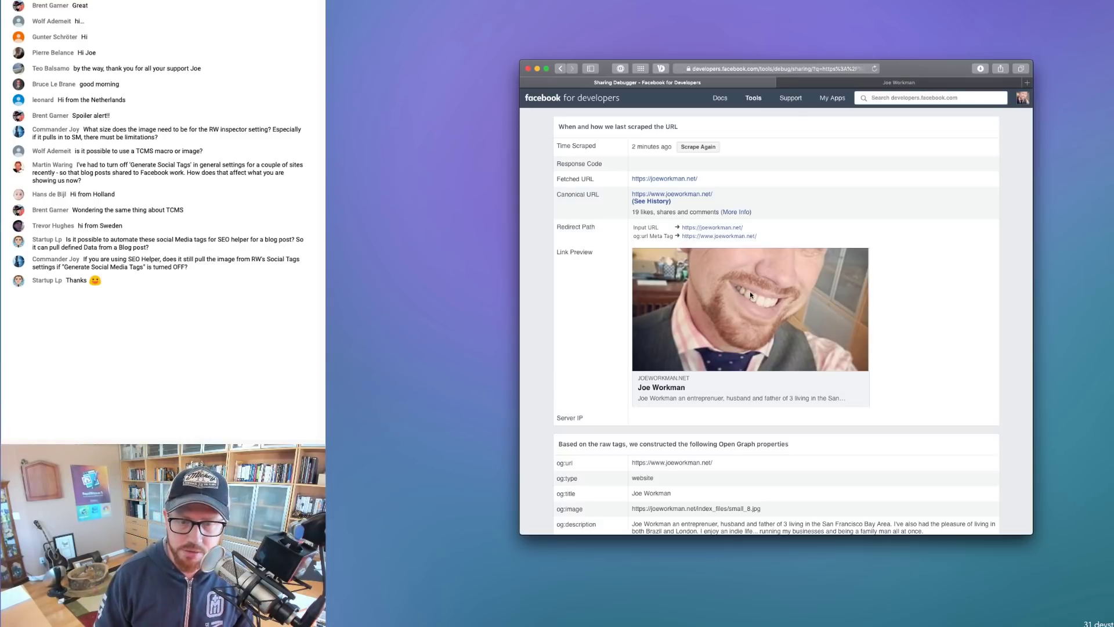
scroll(656, 389, "up", 5)
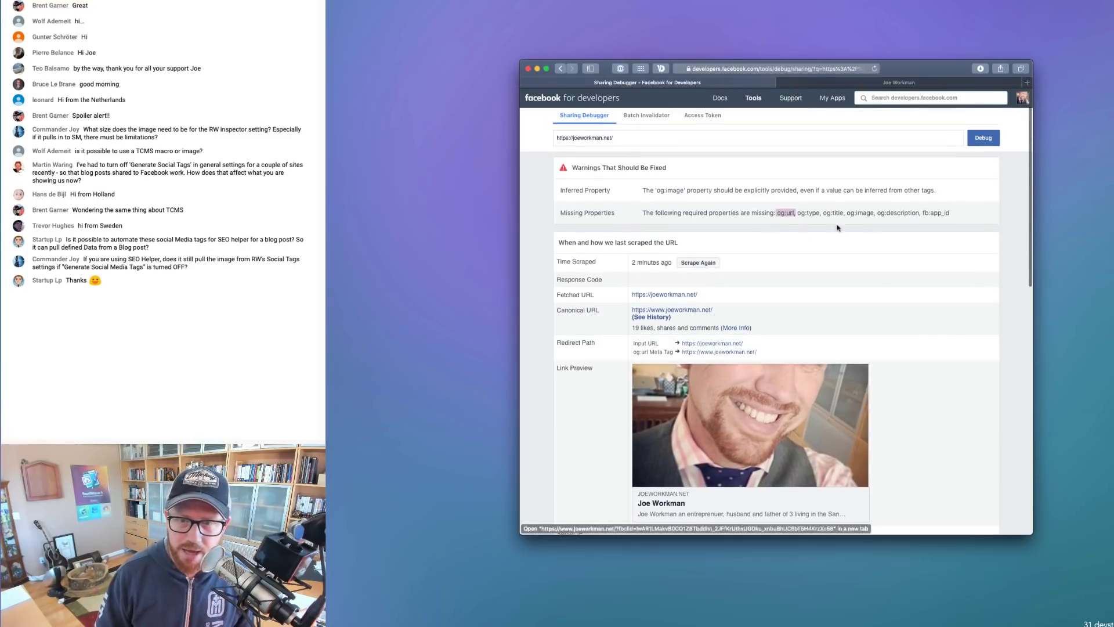
left_click_drag(824, 214, 847, 214)
scroll(734, 342, "down", 5)
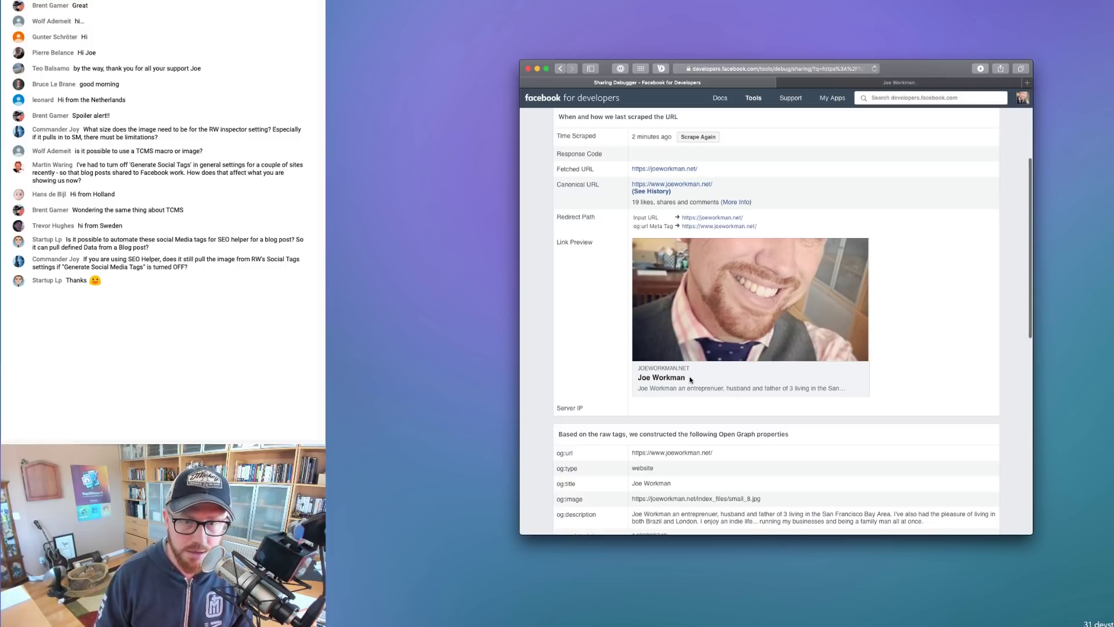
Compare the homepage's introductory paragraphs with the description in the debugger's link preview and constructed Open Graph properties
left_click(814, 85)
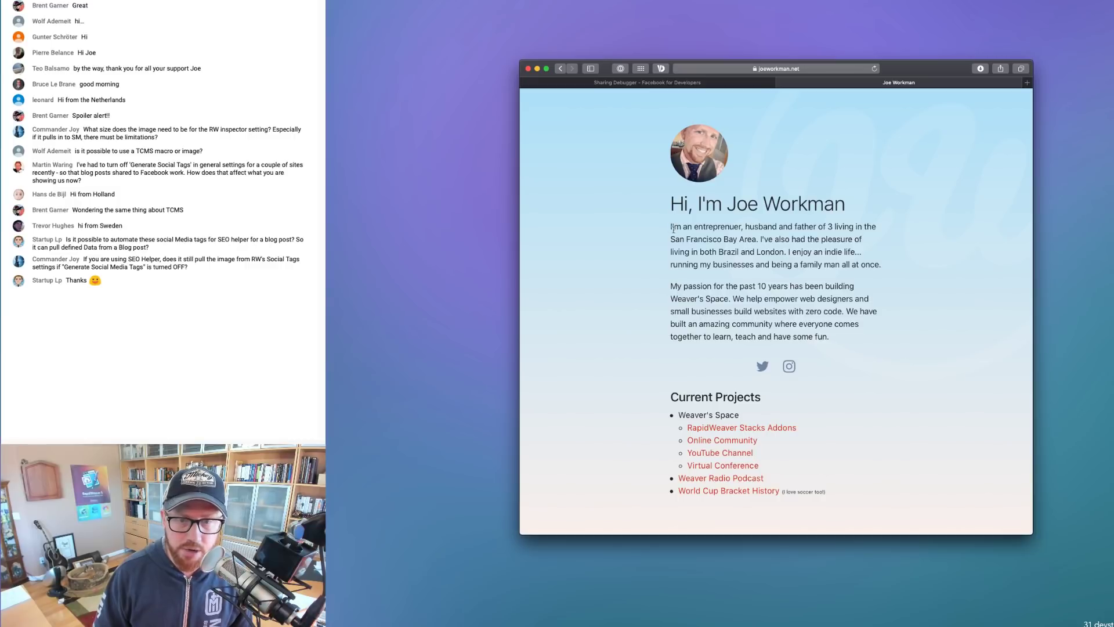
left_click_drag(671, 227, 879, 336)
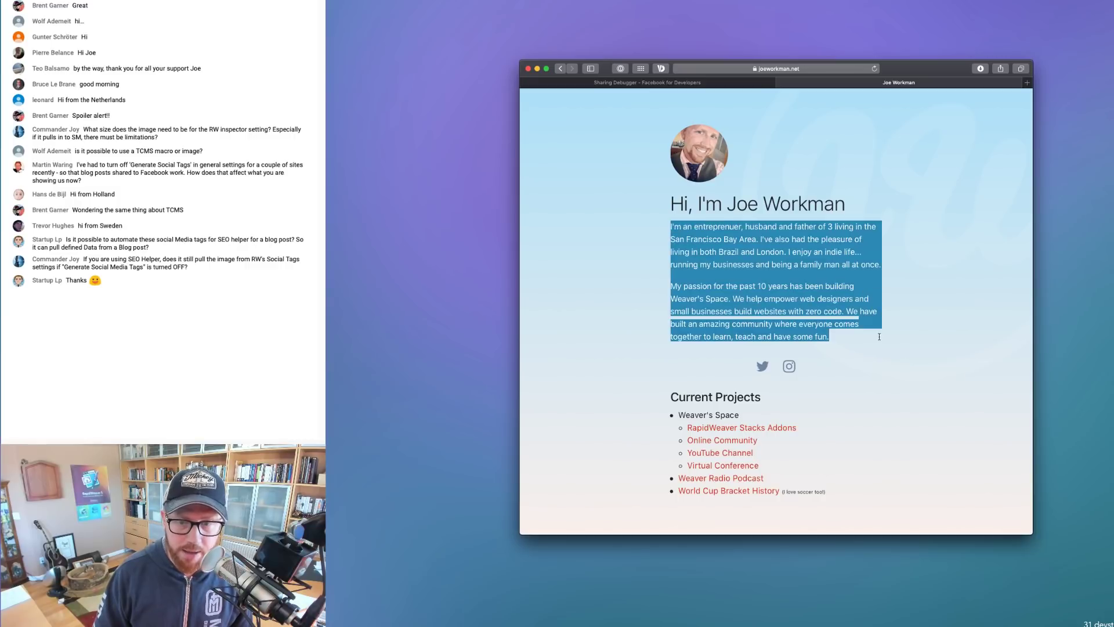
left_click(692, 83)
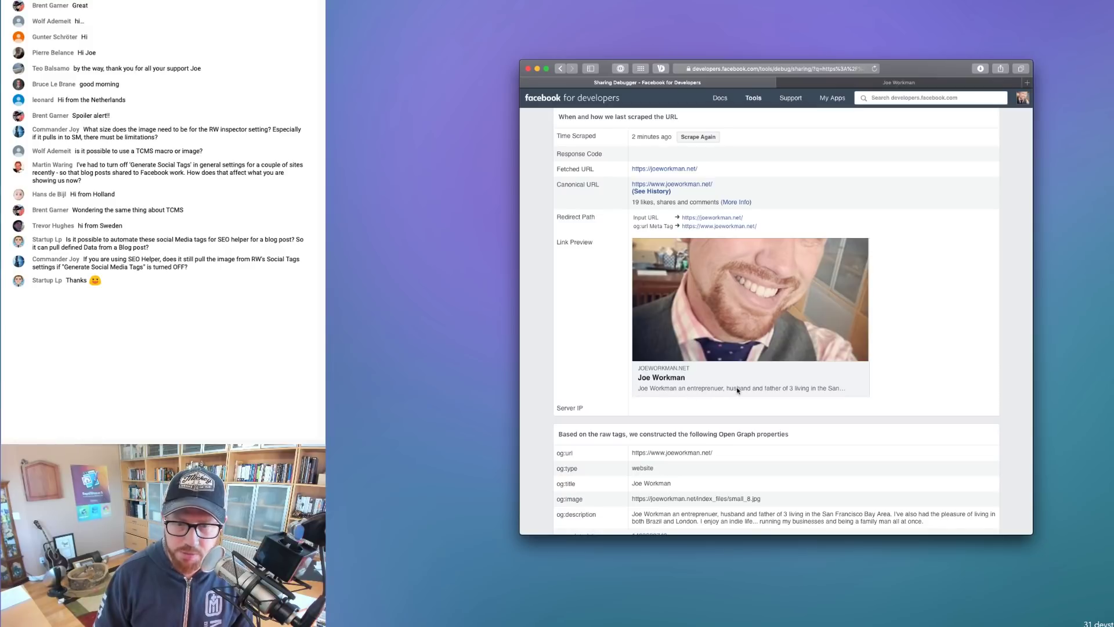
scroll(801, 377, "down", 2)
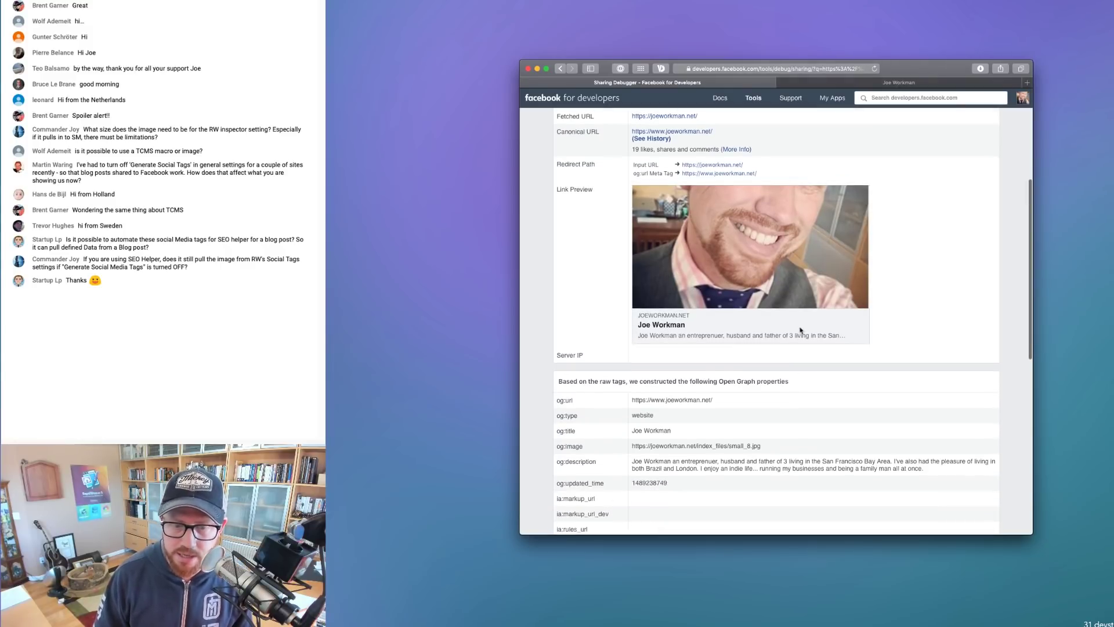
scroll(714, 360, "down", 3)
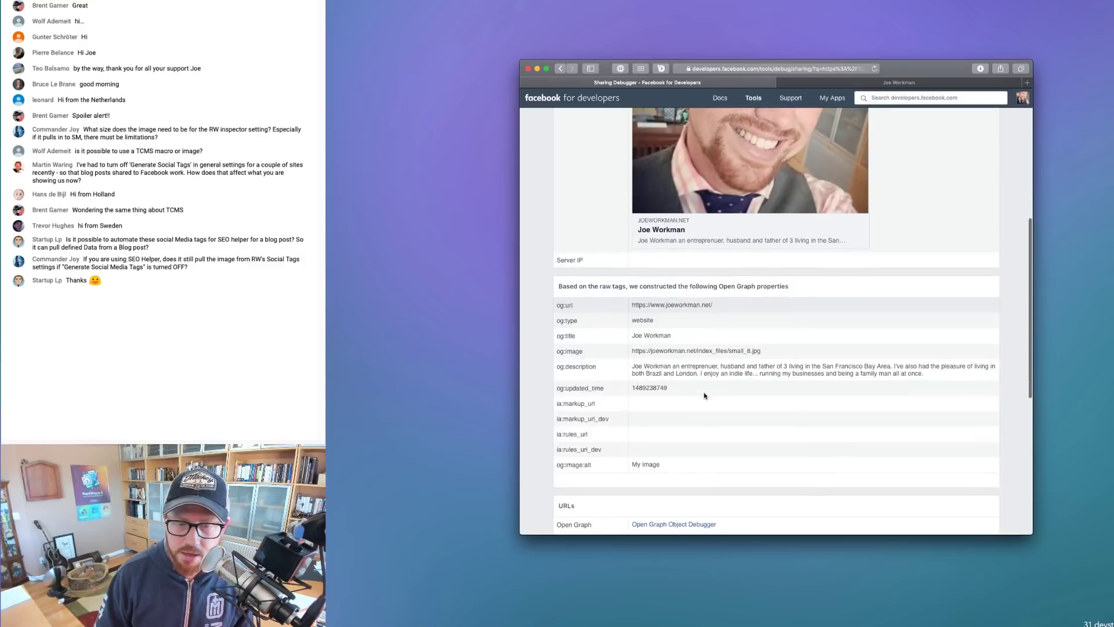
scroll(670, 386, "up", 6)
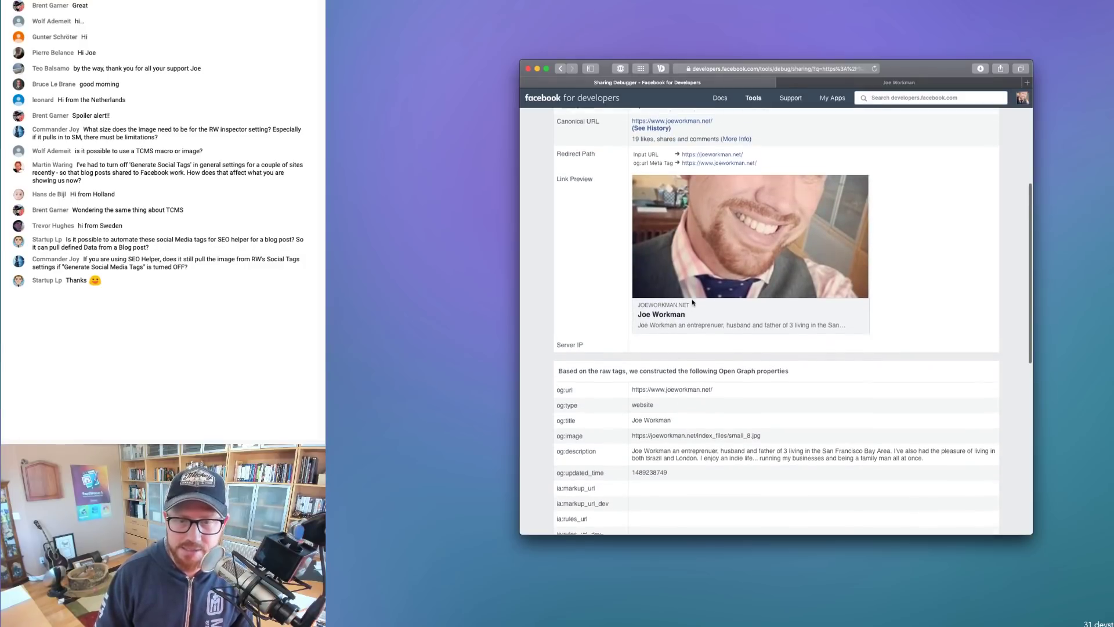
Highlight the full list of missing required properties from og:url to fb:app_id, then clear the highlight
scroll(763, 329, "up", 4)
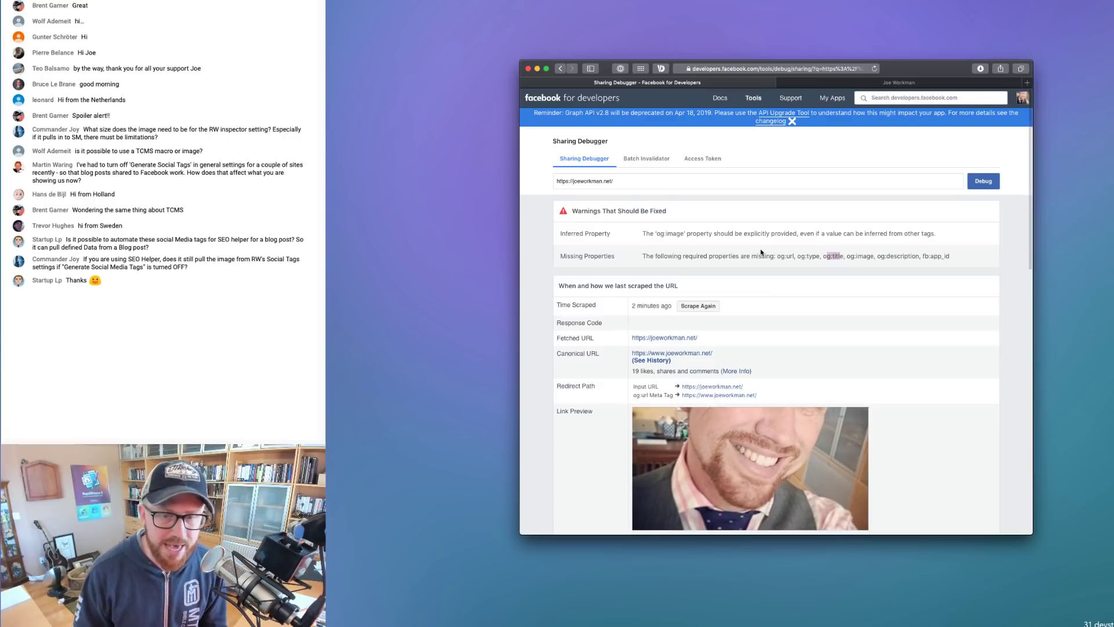
left_click(779, 257)
left_click_drag(779, 257, 961, 259)
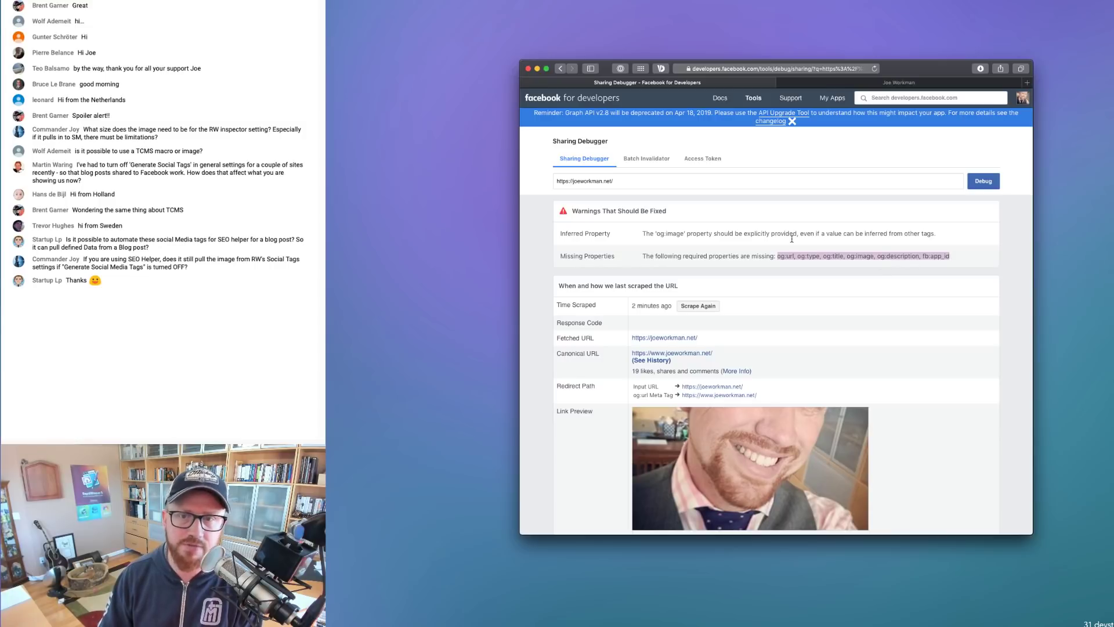
left_click(825, 104)
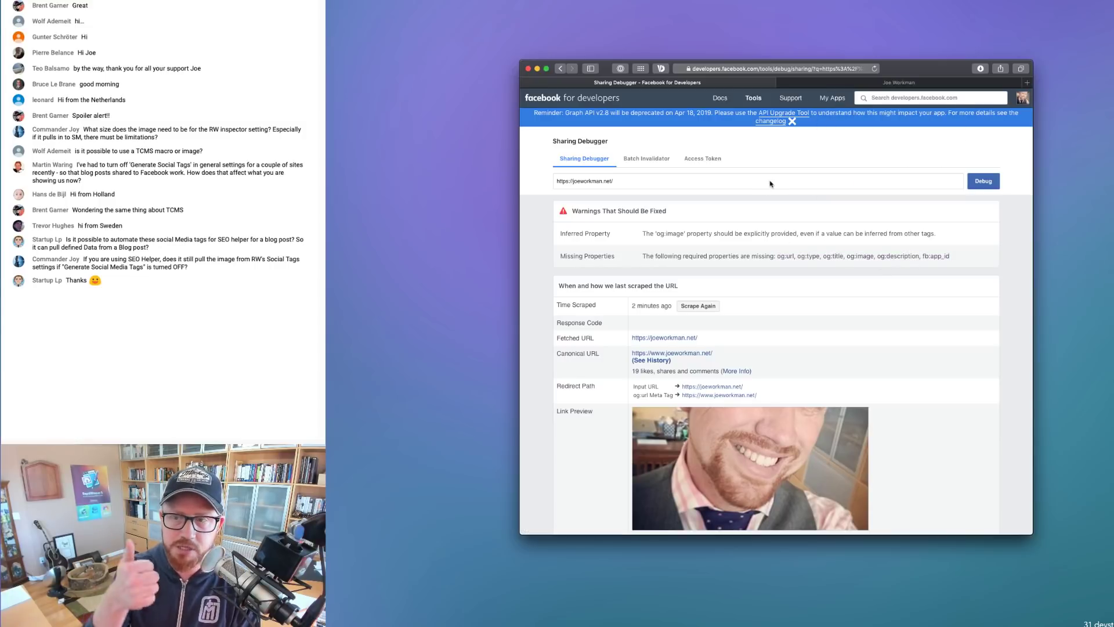
key("super+Tab")
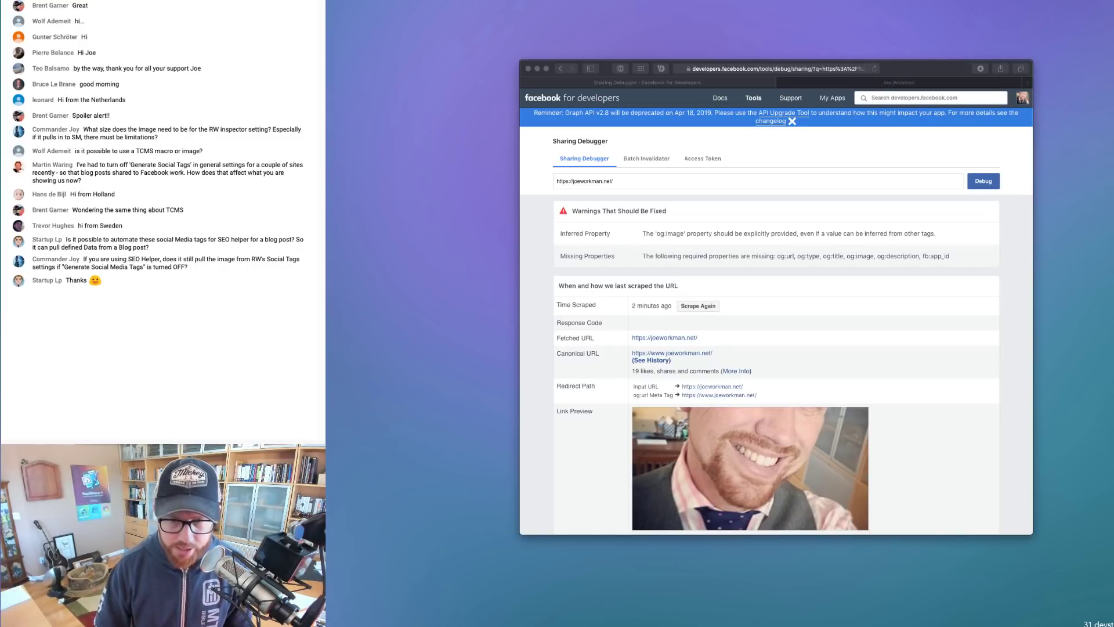
left_click(748, 72)
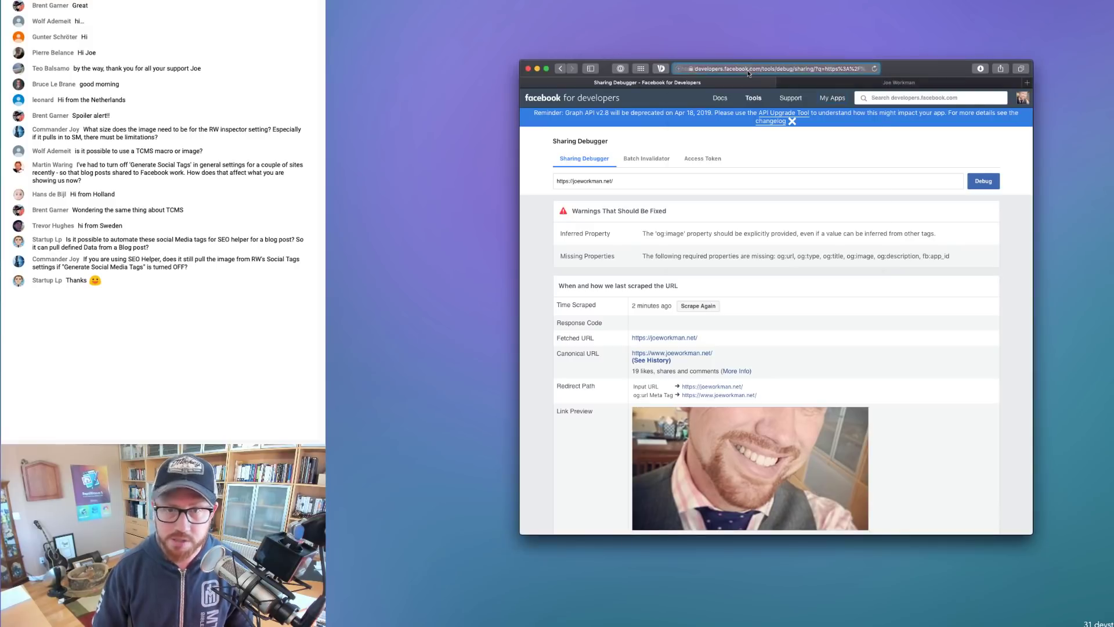
type("https://social.pilcro.com")
key("Return")
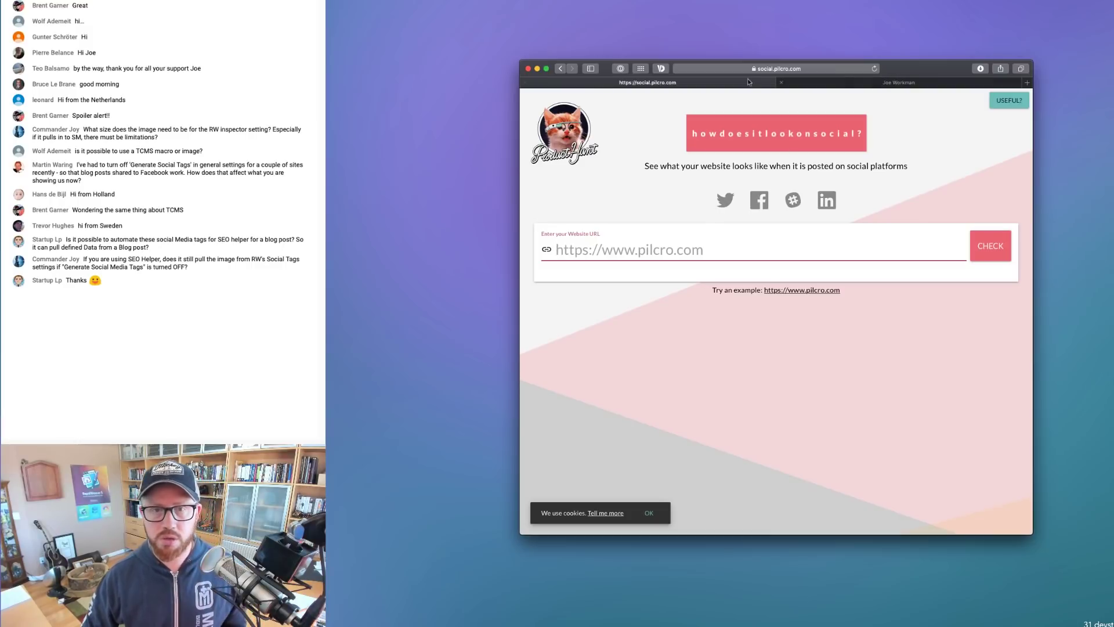
Open weavers.space/rapidweaver/stacks/seams in a separate browser tab and copy the page's full address
left_click(562, 70)
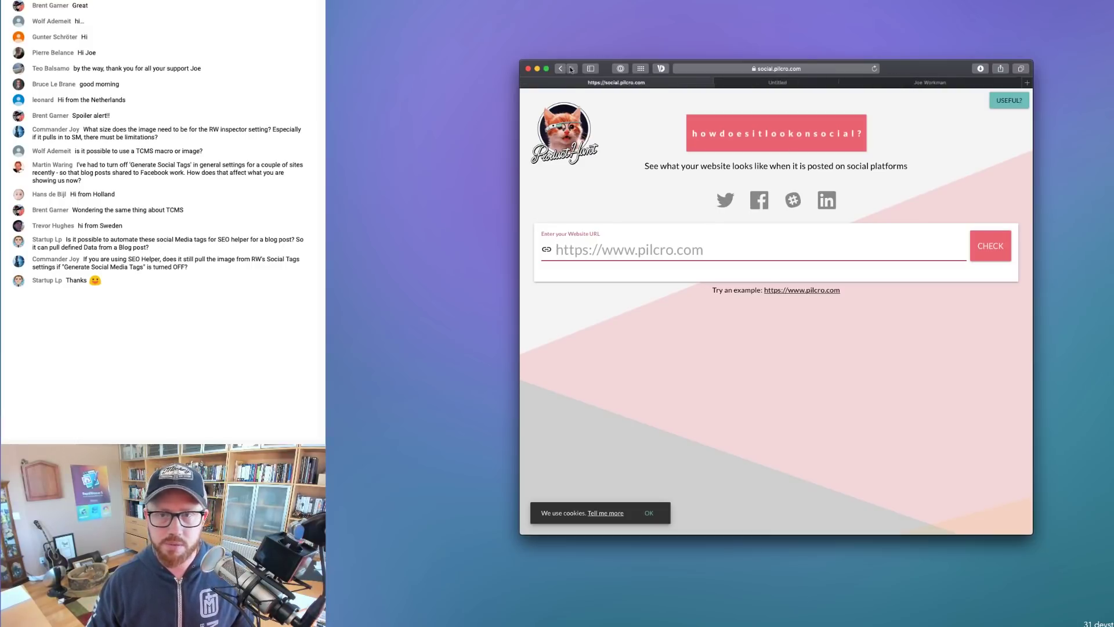
left_click(742, 69)
type("weavers.space/rapidweaver/stacks/")
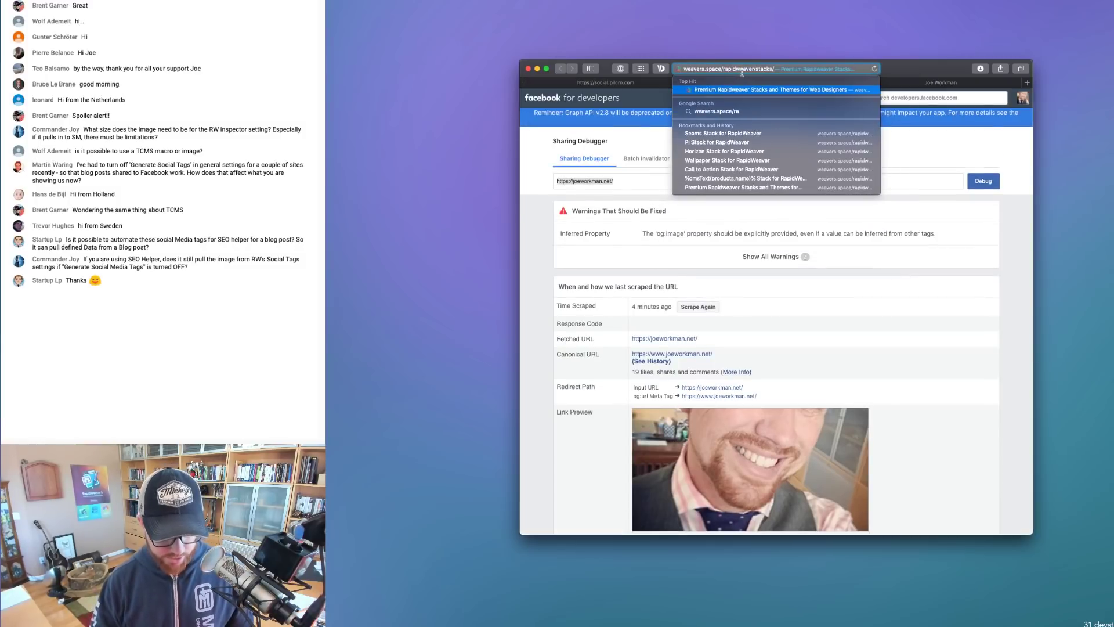
type("seams")
key("Return")
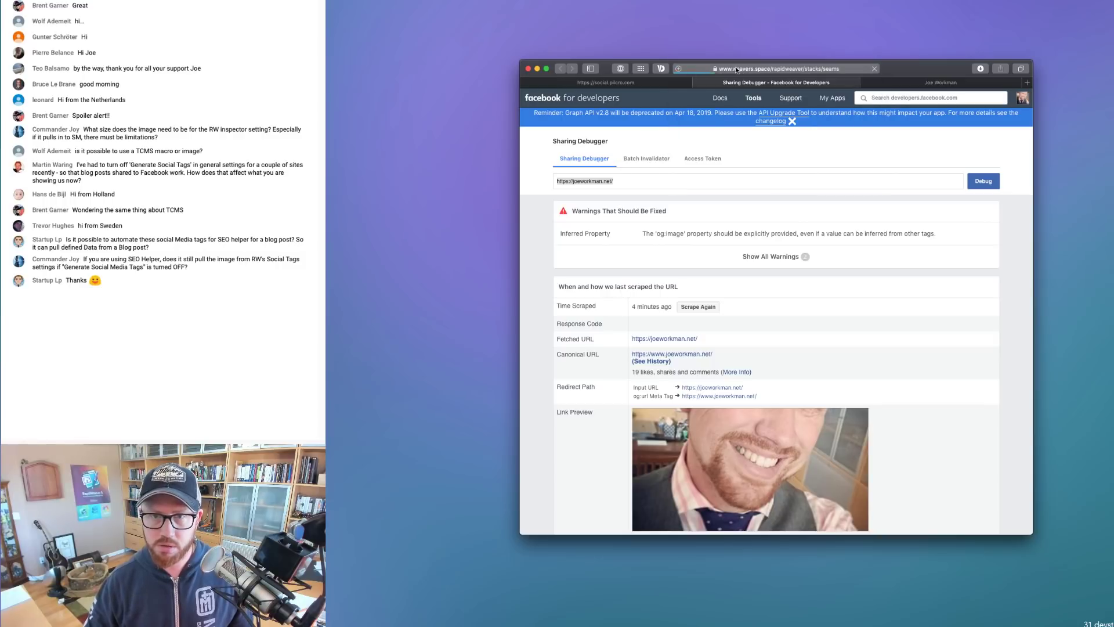
left_click(745, 69)
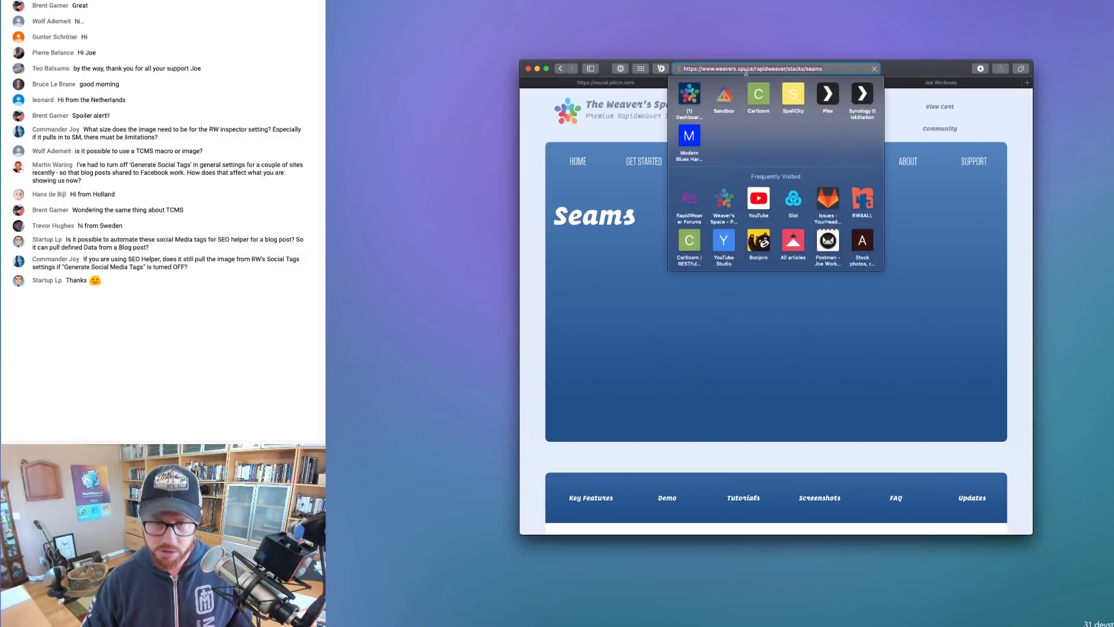
left_click(653, 85)
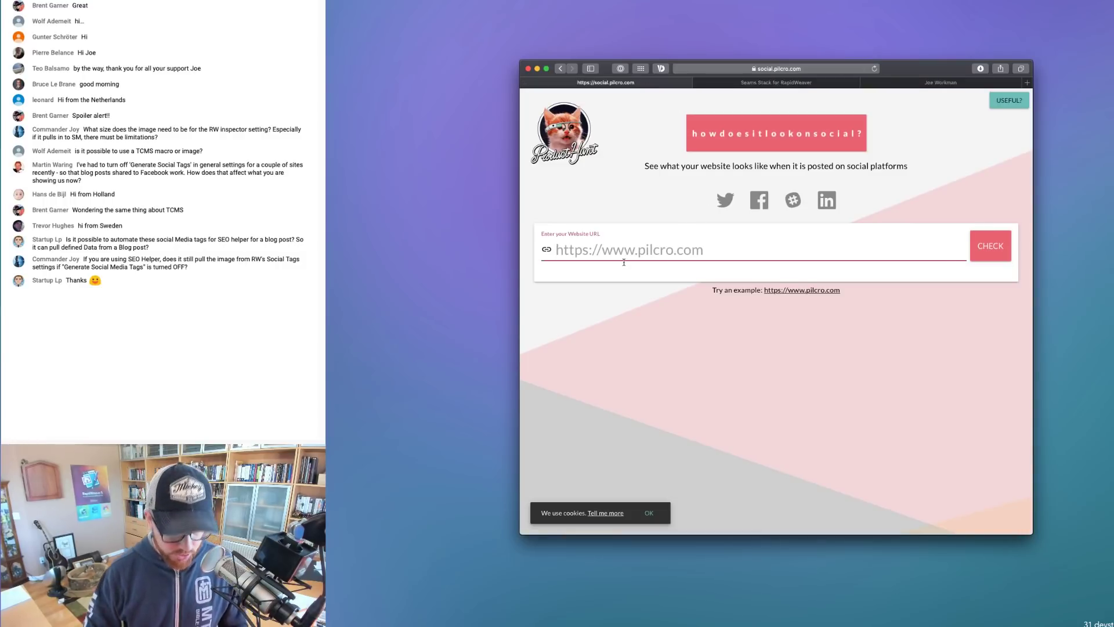
type("https://www.weavers.space/rapidweaver/stacks/seams")
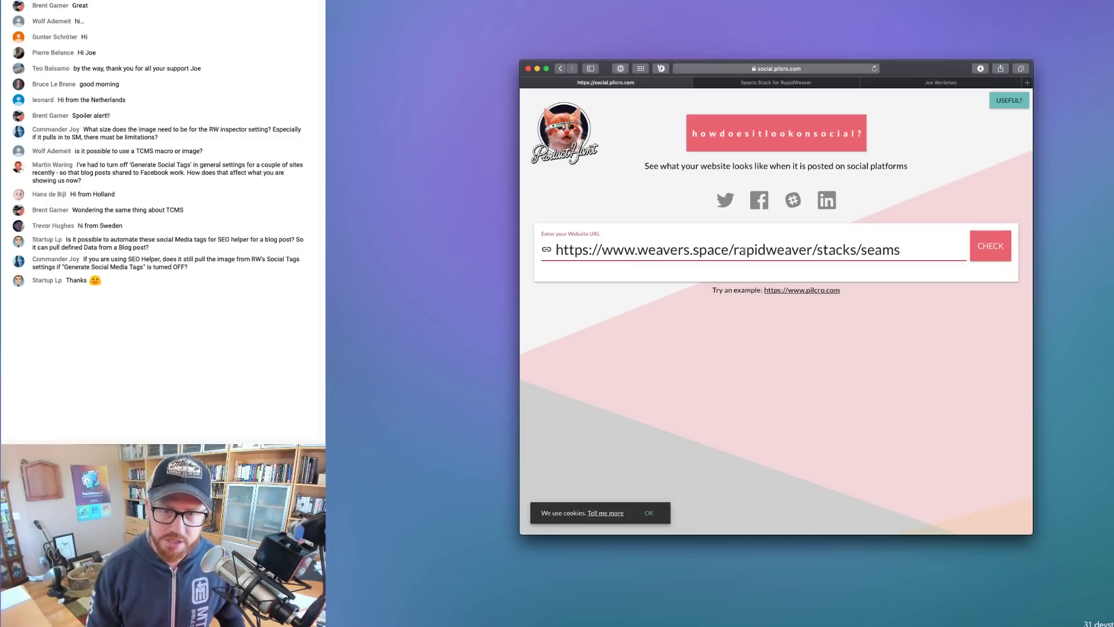
left_click(994, 247)
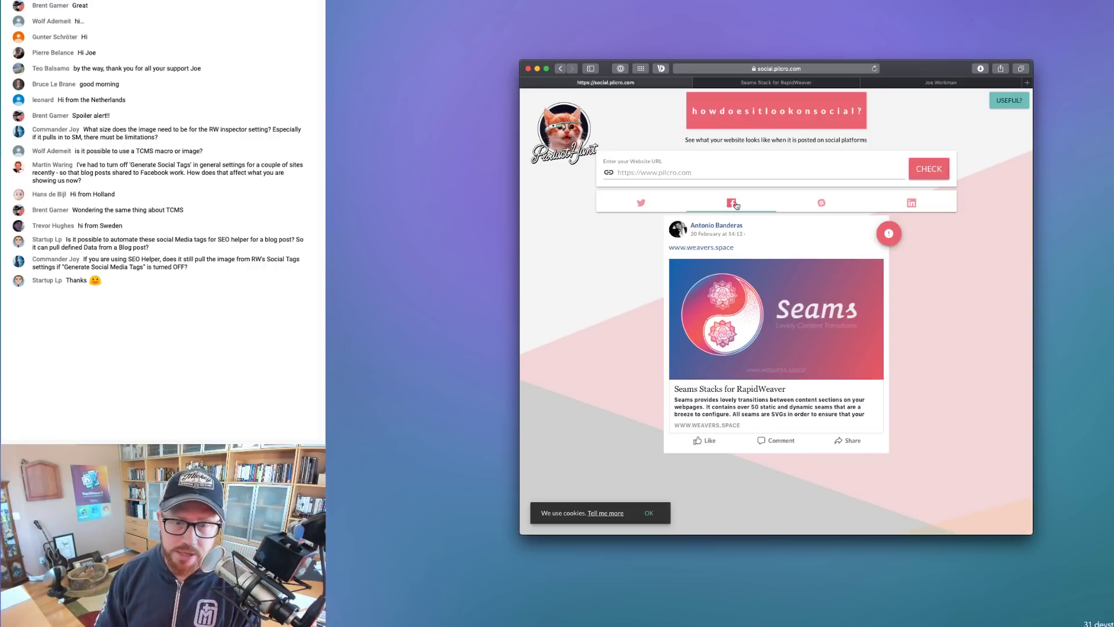
Compare the Seams page's share previews for Twitter, Facebook, Slack and LinkedIn
left_click(644, 204)
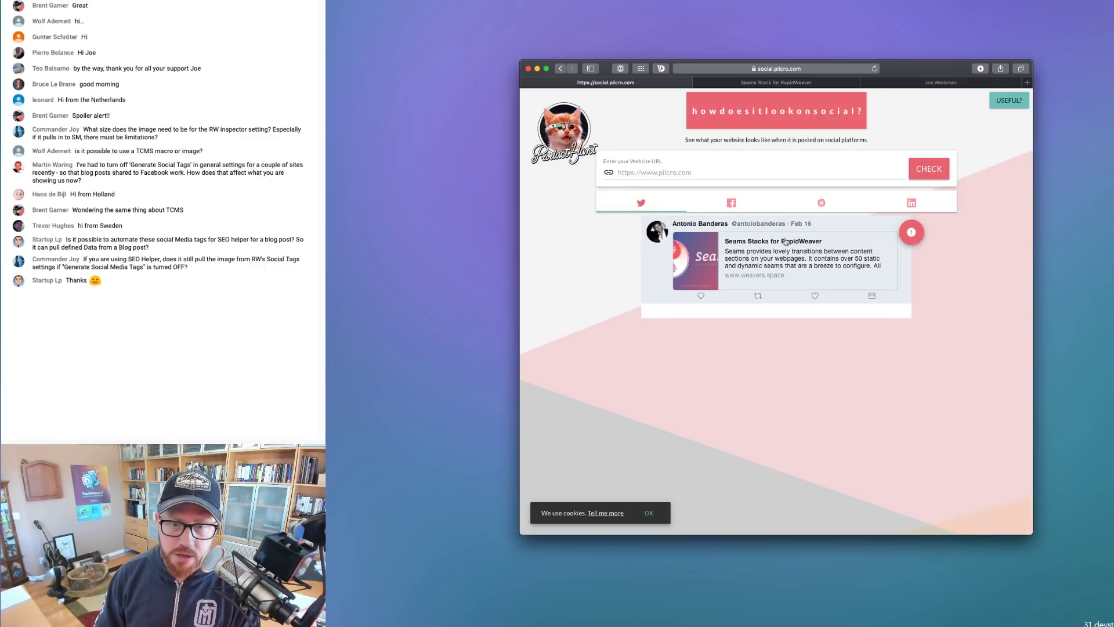
left_click(823, 203)
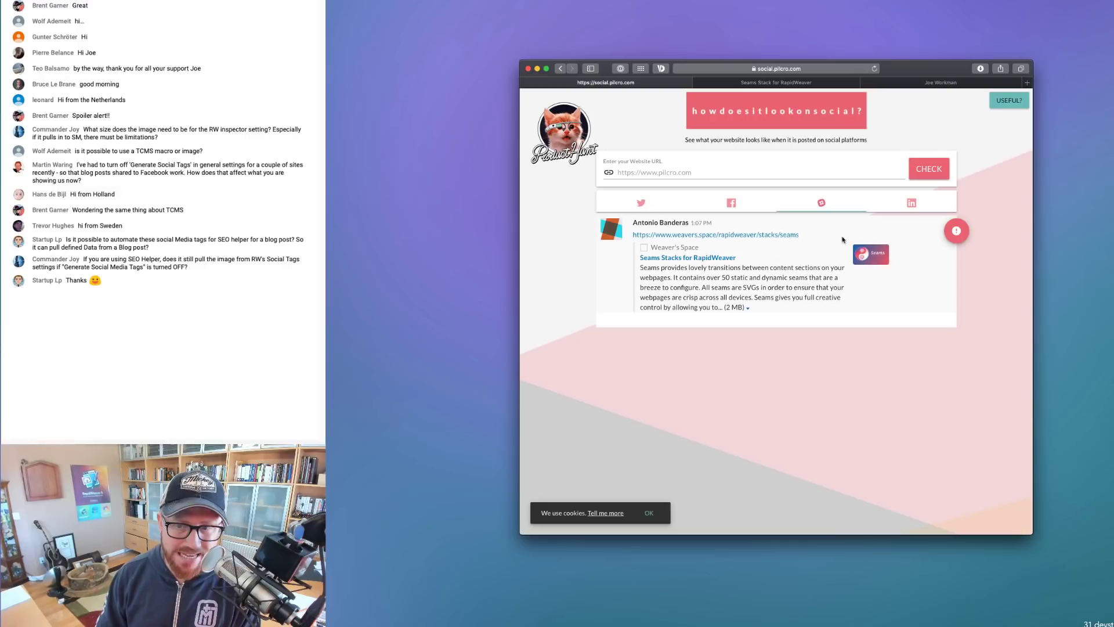
left_click(912, 203)
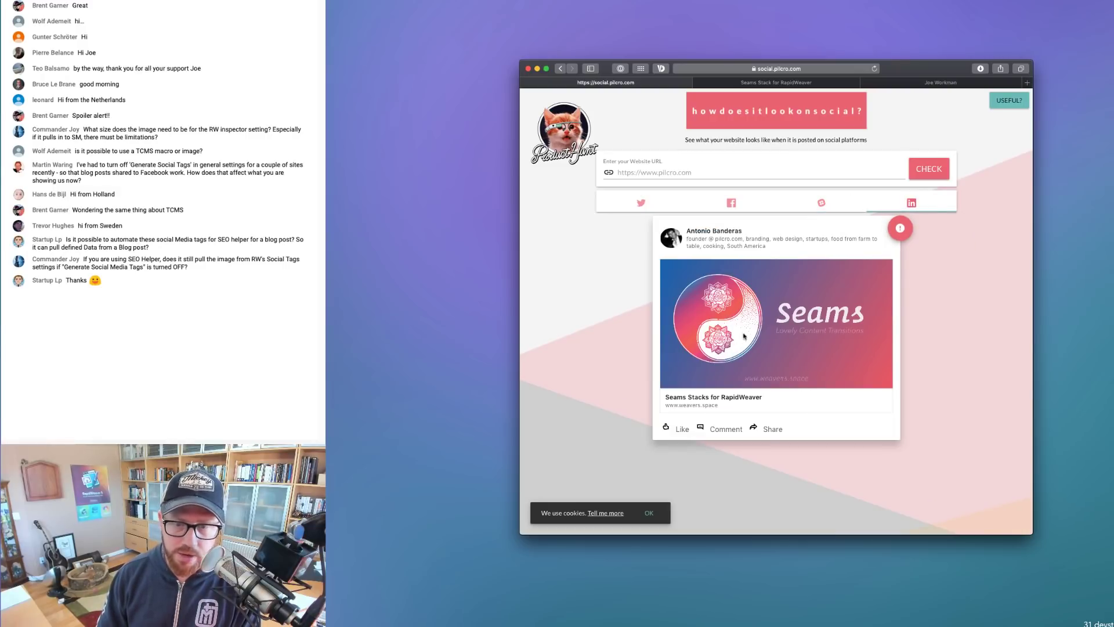
left_click(821, 203)
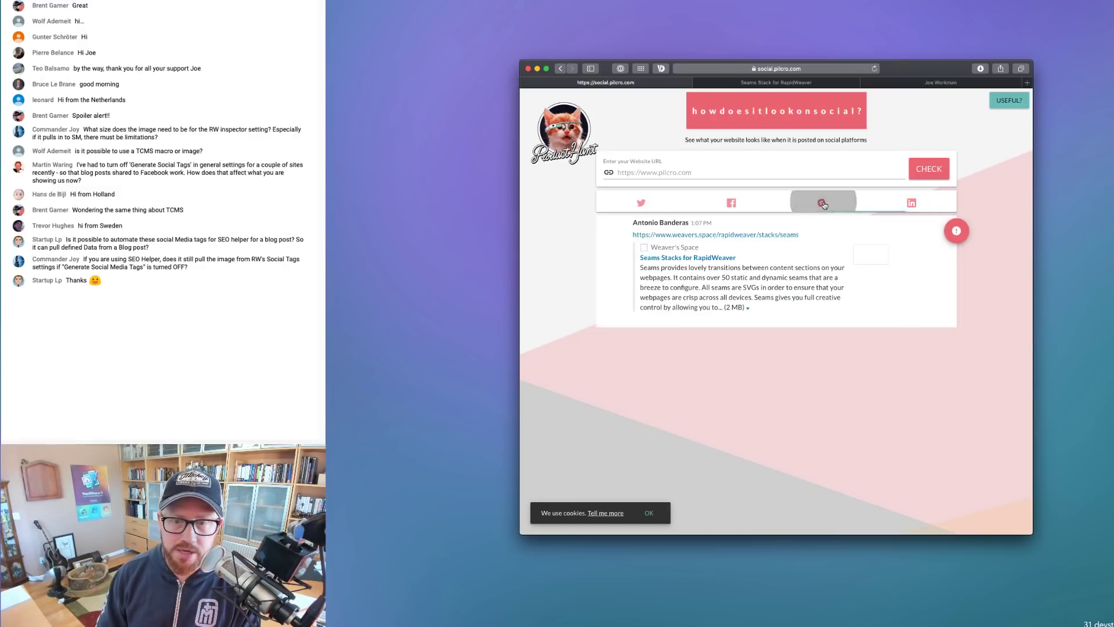
left_click(733, 202)
left_click(644, 203)
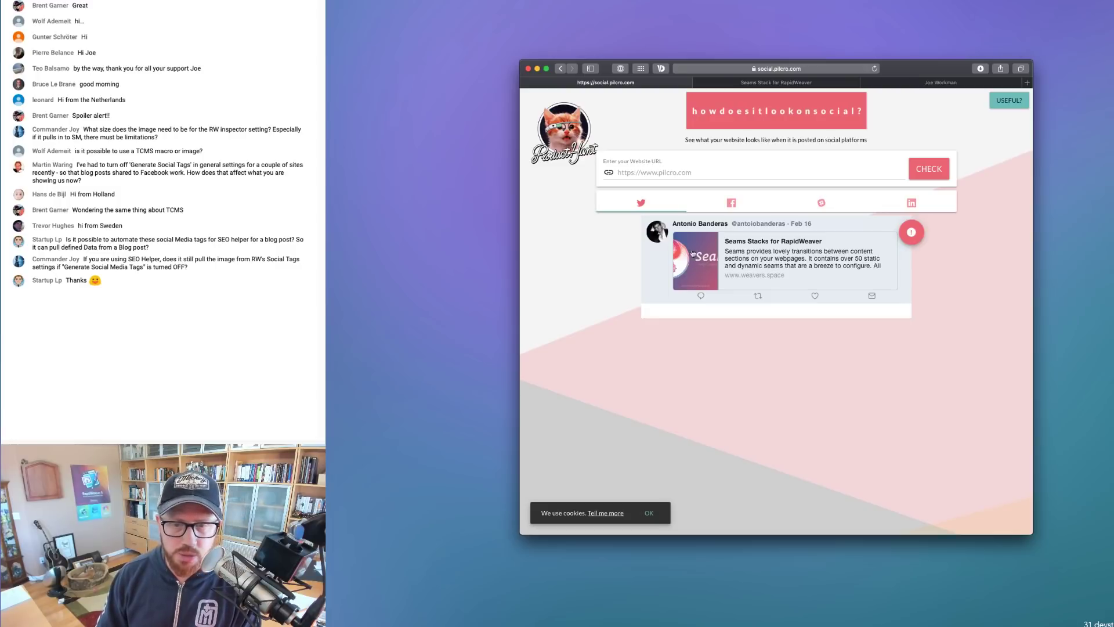
left_click(740, 203)
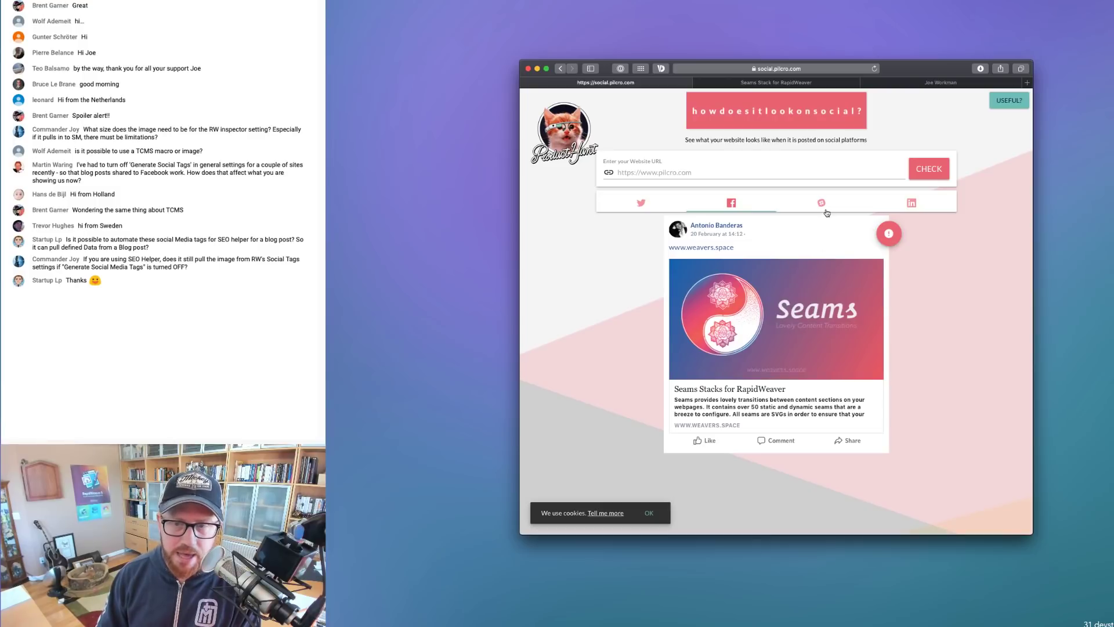
left_click(821, 204)
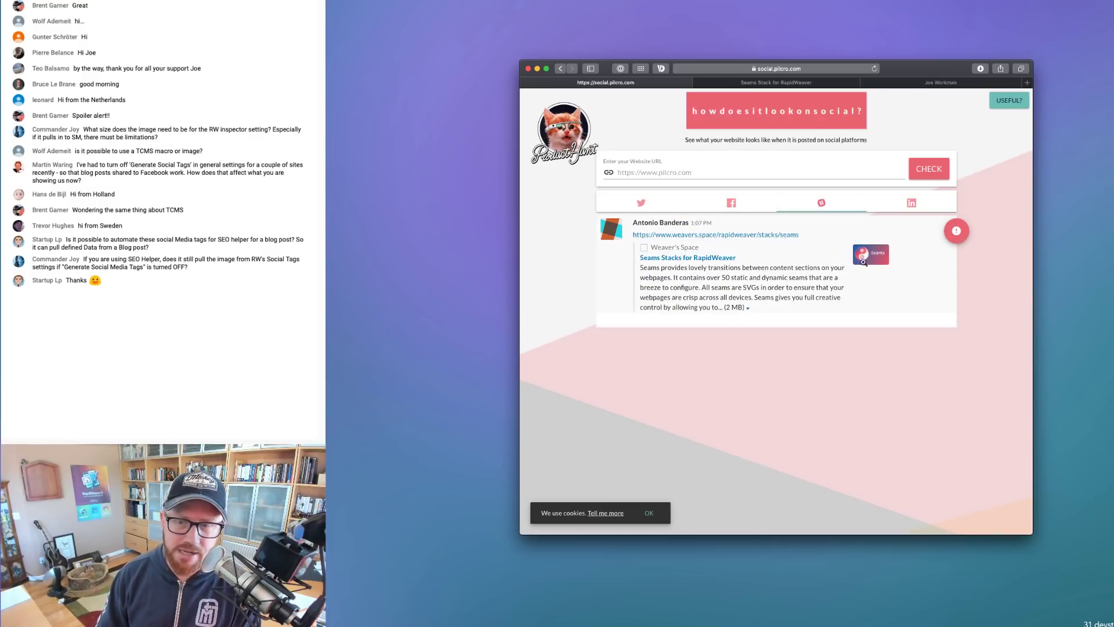
left_click(913, 203)
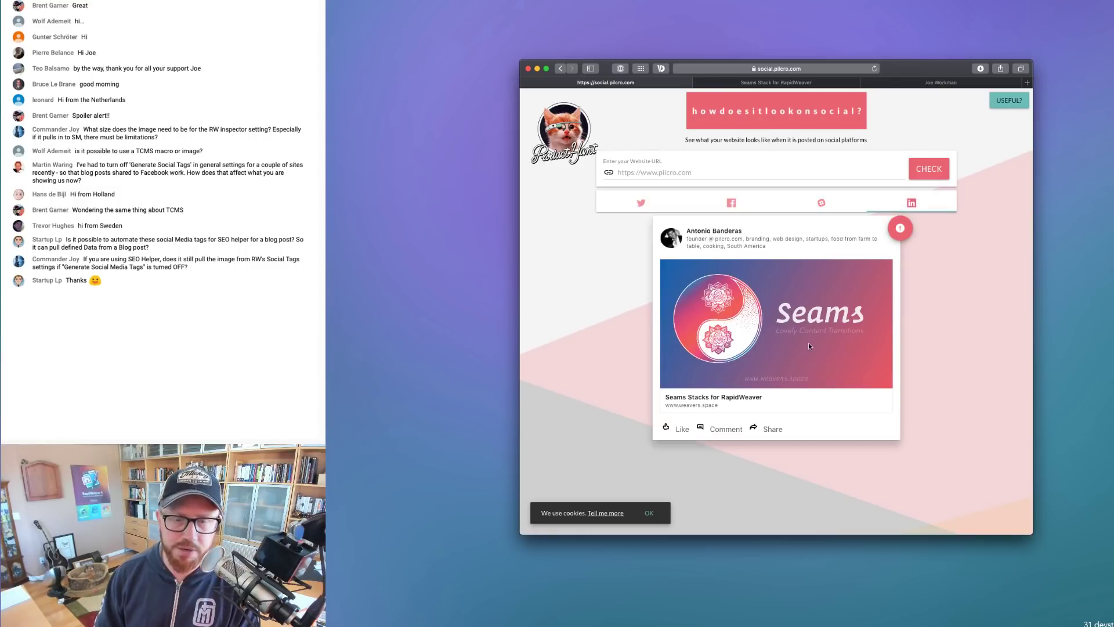
left_click(639, 203)
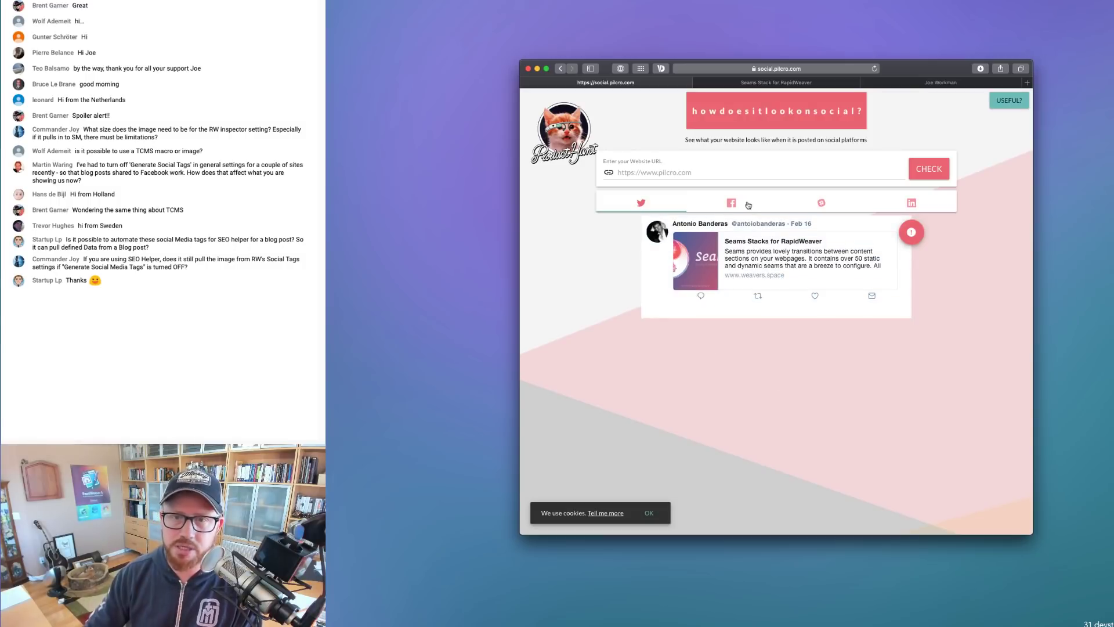
left_click(815, 69)
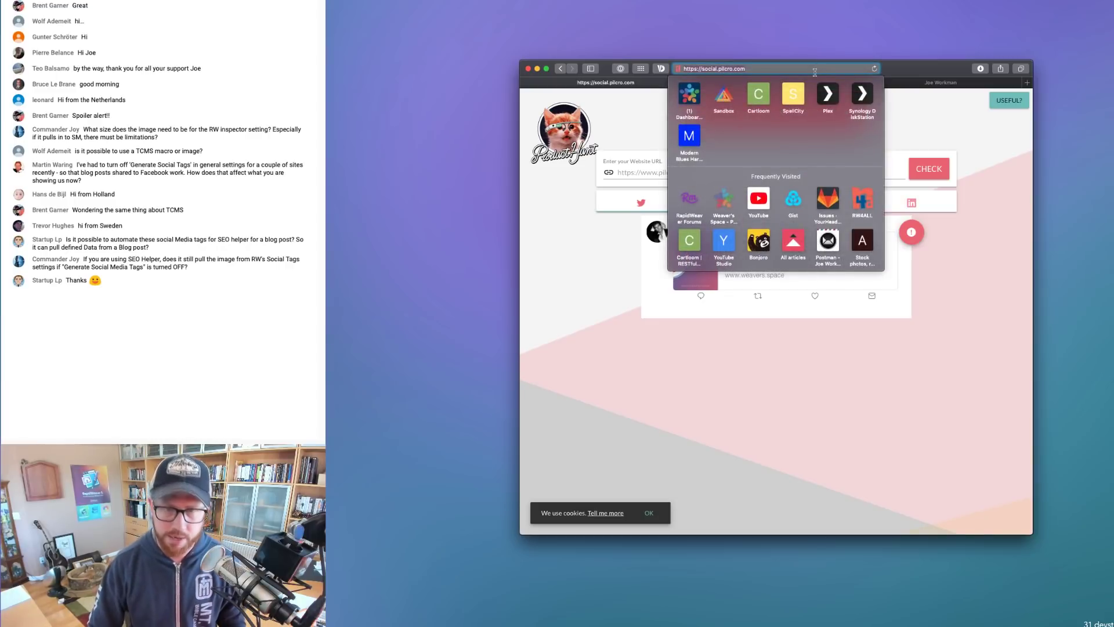
key("super+Tab")
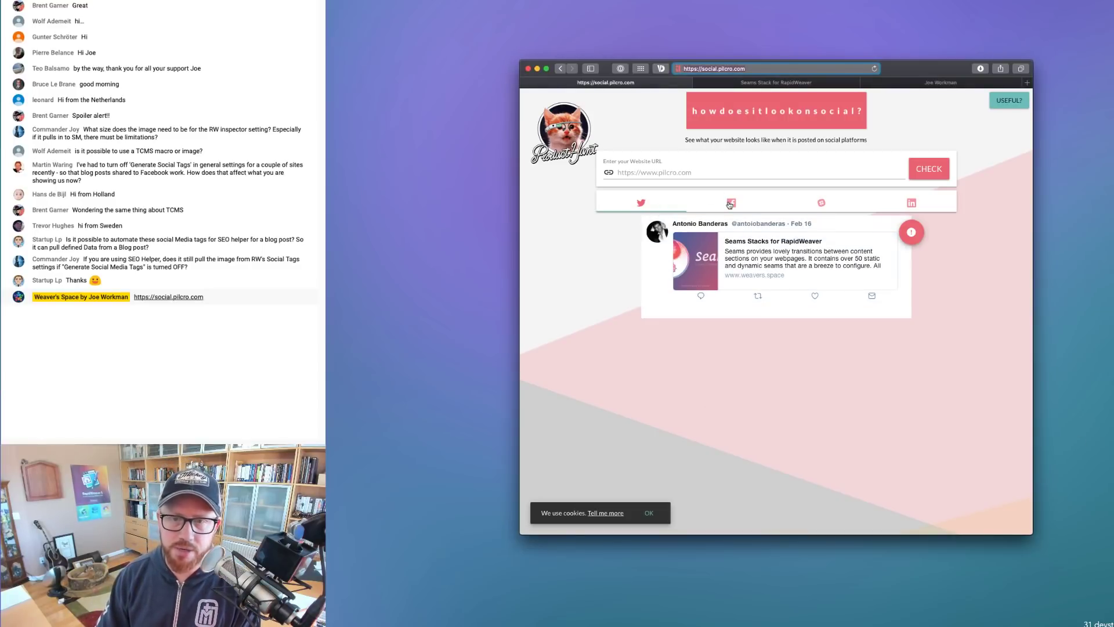
left_click(751, 75)
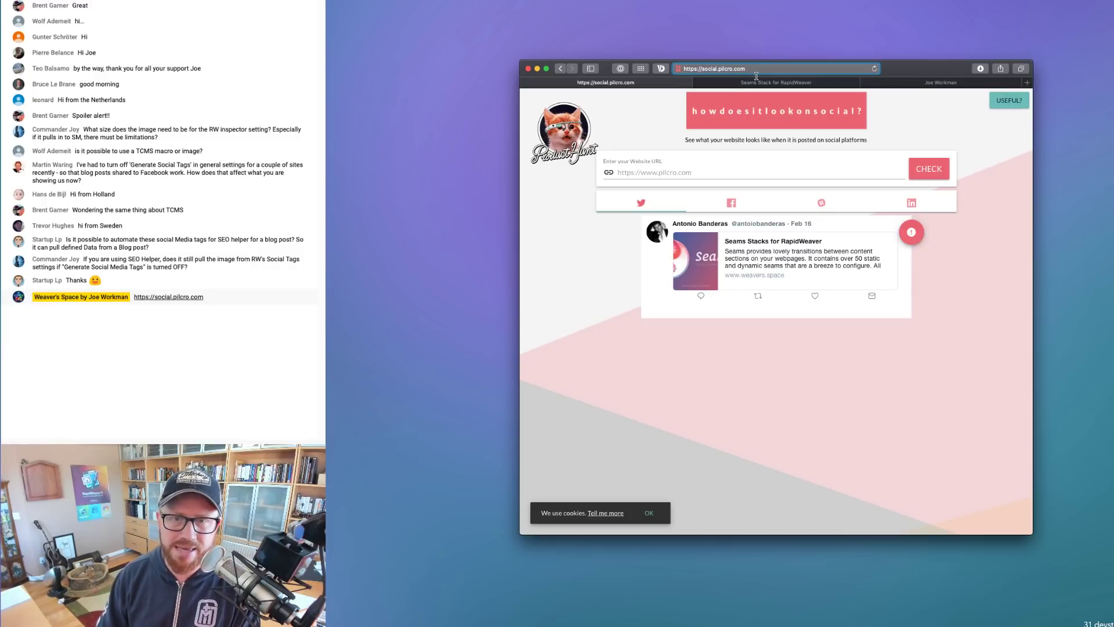
left_click(804, 427)
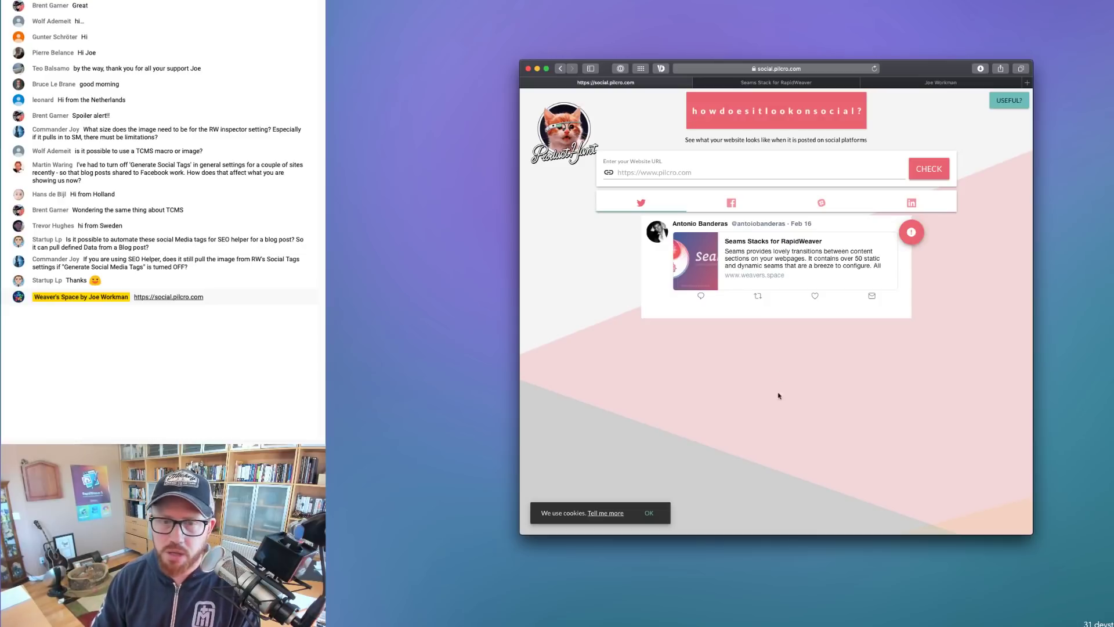
Review the Seams page's Facebook, Slack and LinkedIn share previews, ending on the Facebook one
left_click(730, 199)
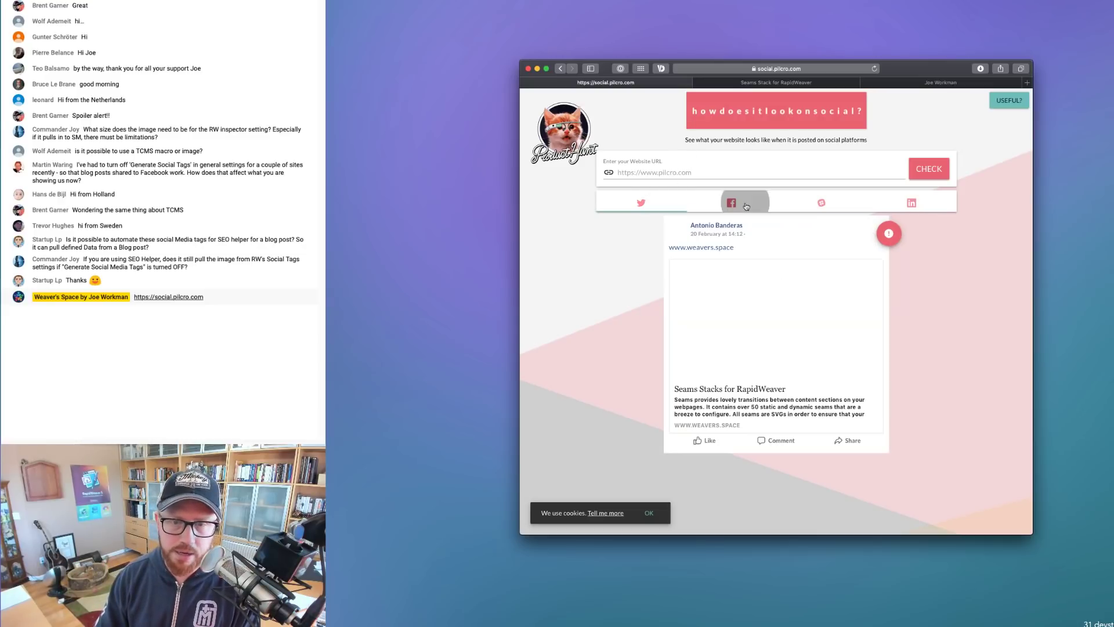
left_click(820, 203)
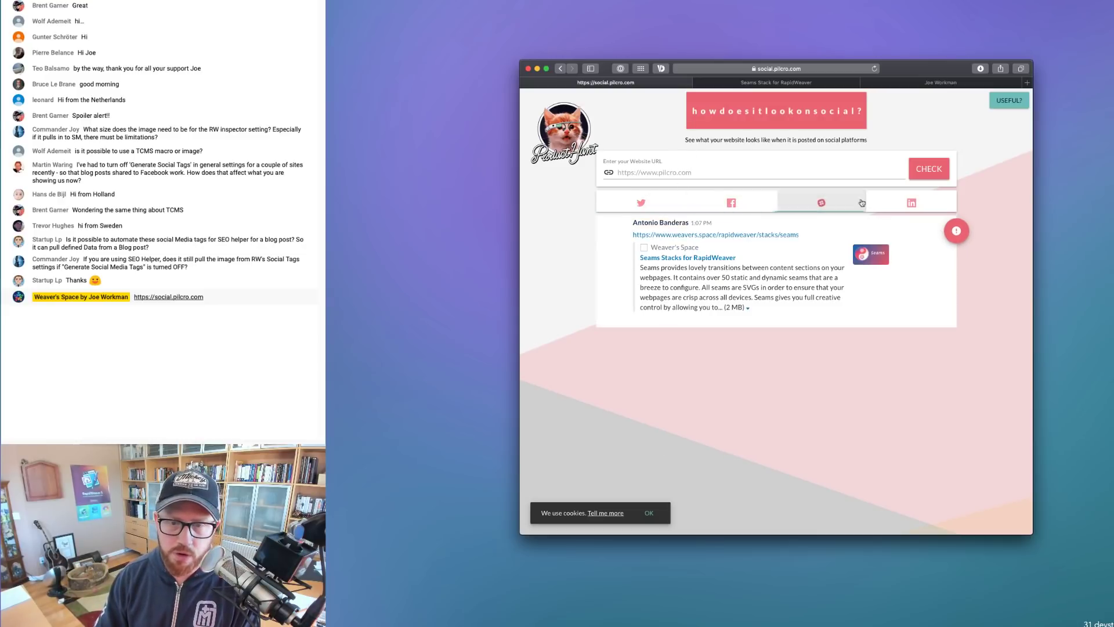
left_click(909, 202)
left_click(821, 202)
left_click(747, 205)
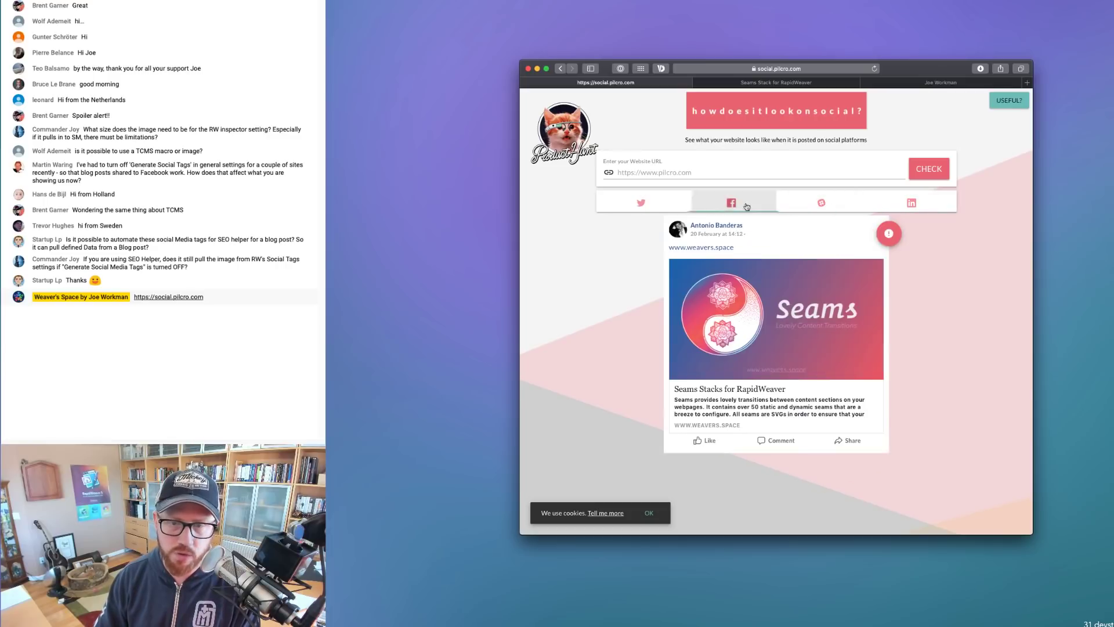
Compare how the Seams image is displayed in the Twitter and Facebook previews, and show the Slack preview
left_click(642, 204)
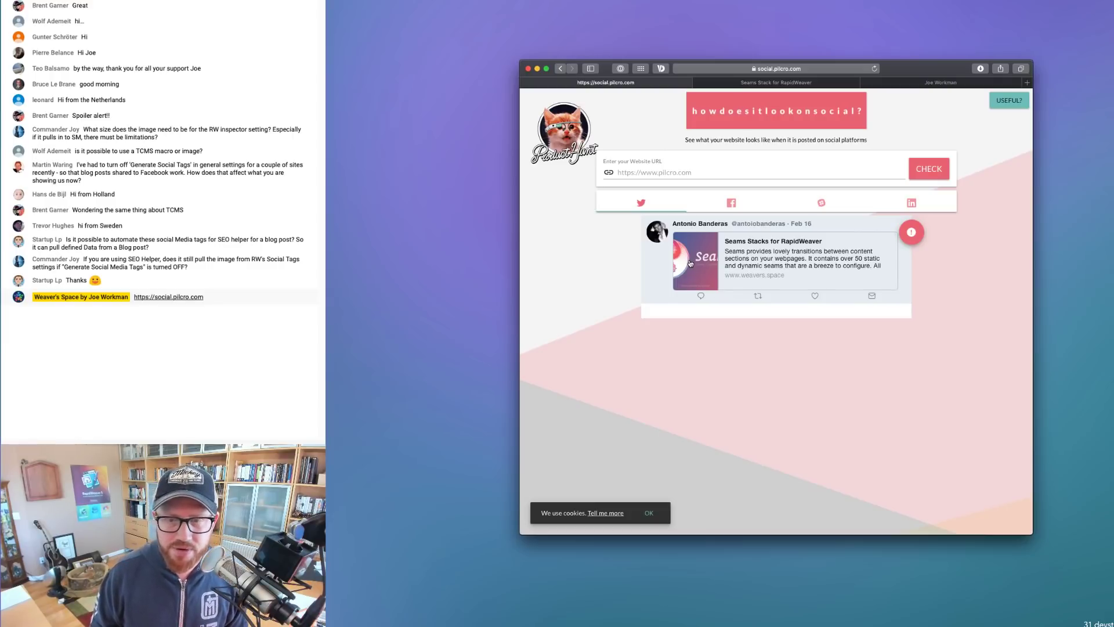
left_click(727, 201)
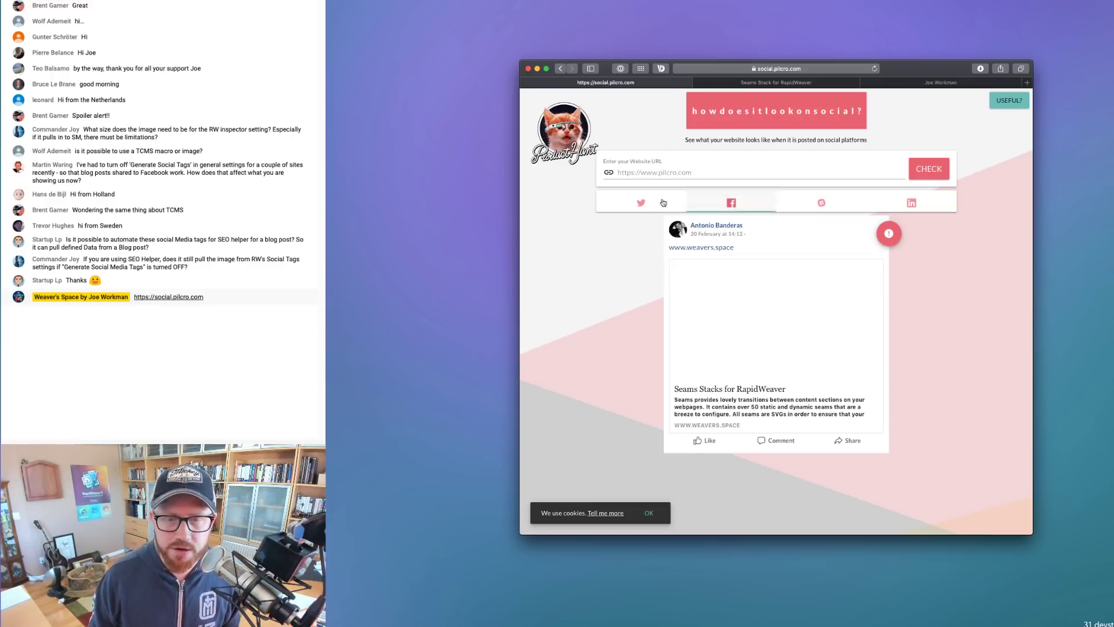
left_click(661, 202)
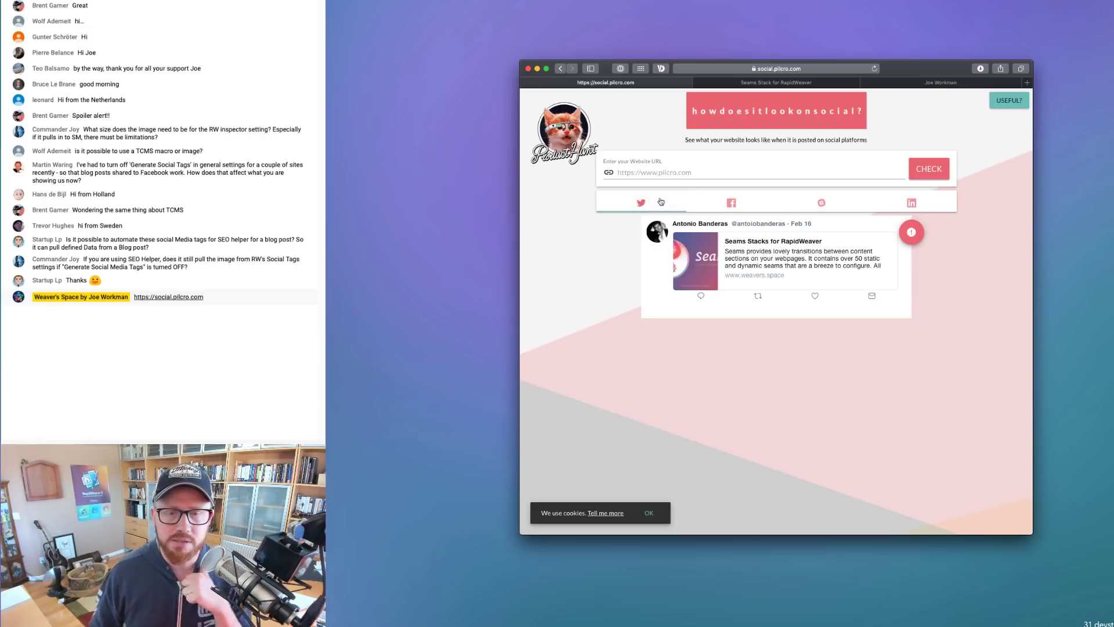
left_click(728, 203)
left_click(640, 202)
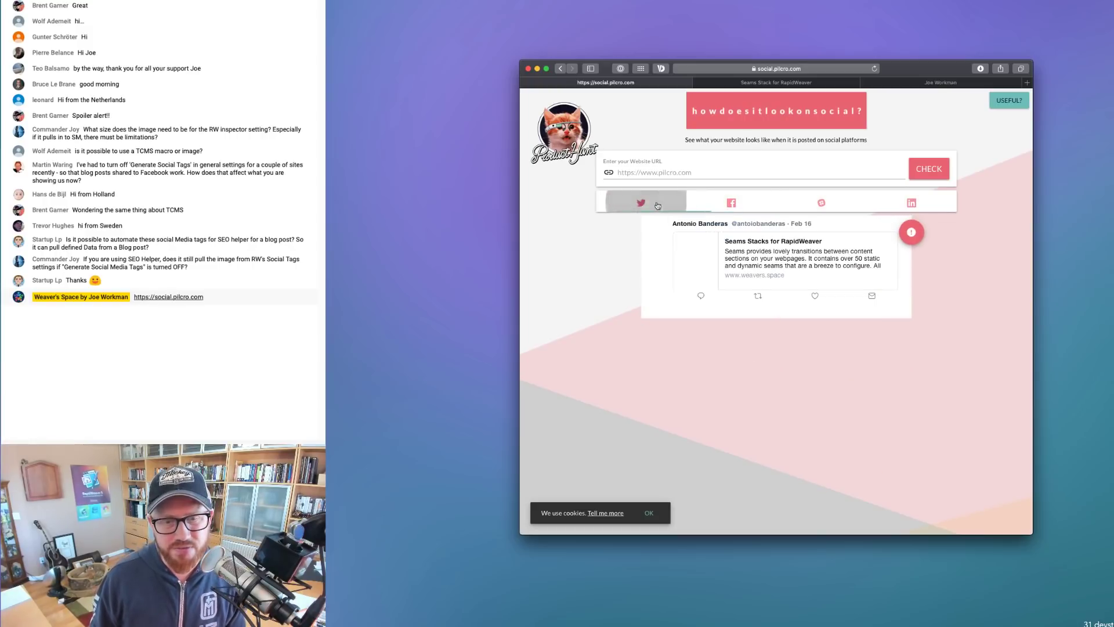
left_click(731, 202)
left_click(825, 202)
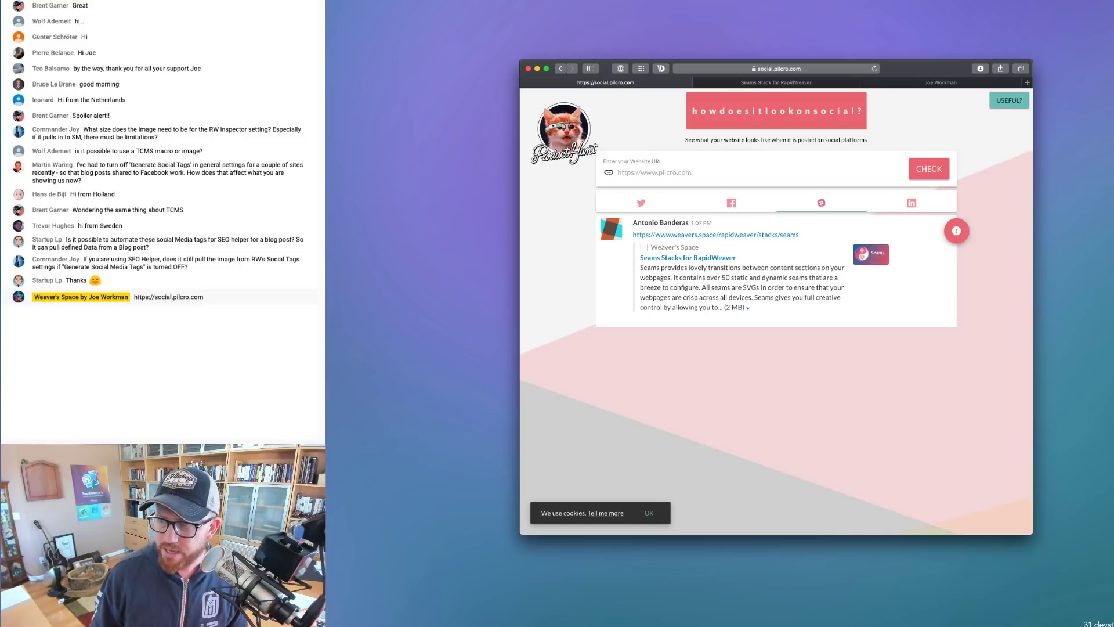
key("super+Tab")
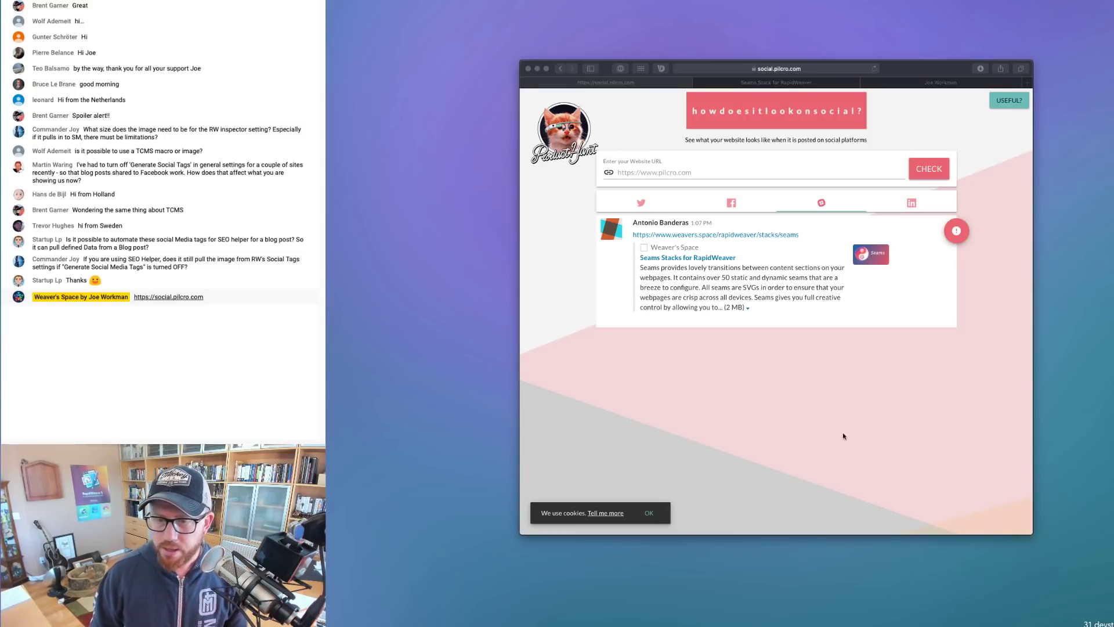
key("super+Tab")
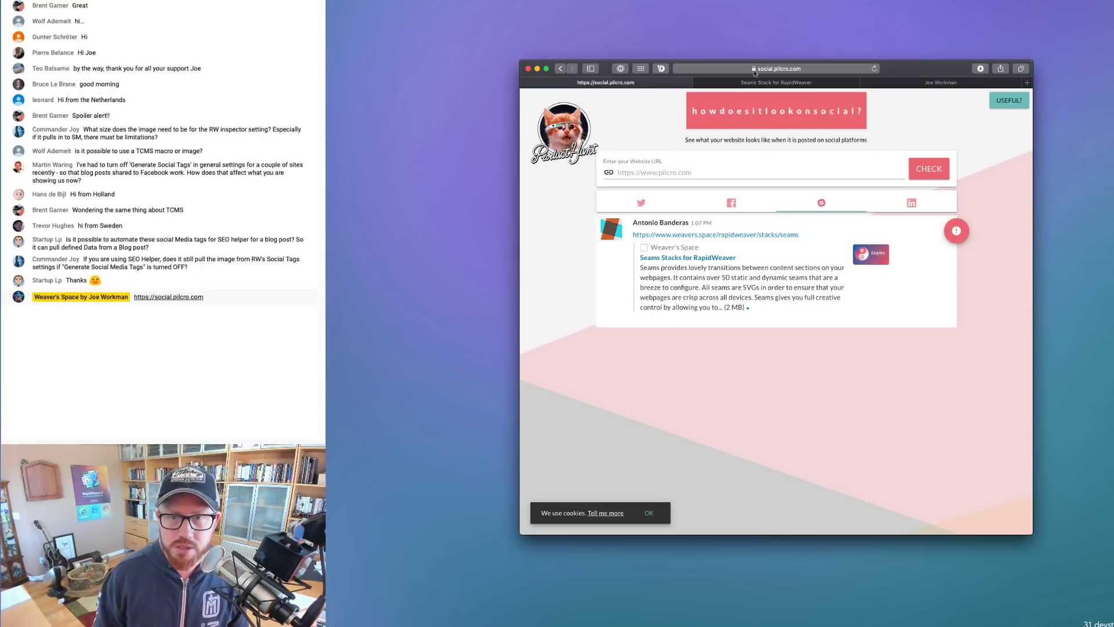
Search the web for "social image sizes" and open Sprout Social's Always Up-To-Date Guide to Social Media Image Sizes
left_click(776, 68)
type("so")
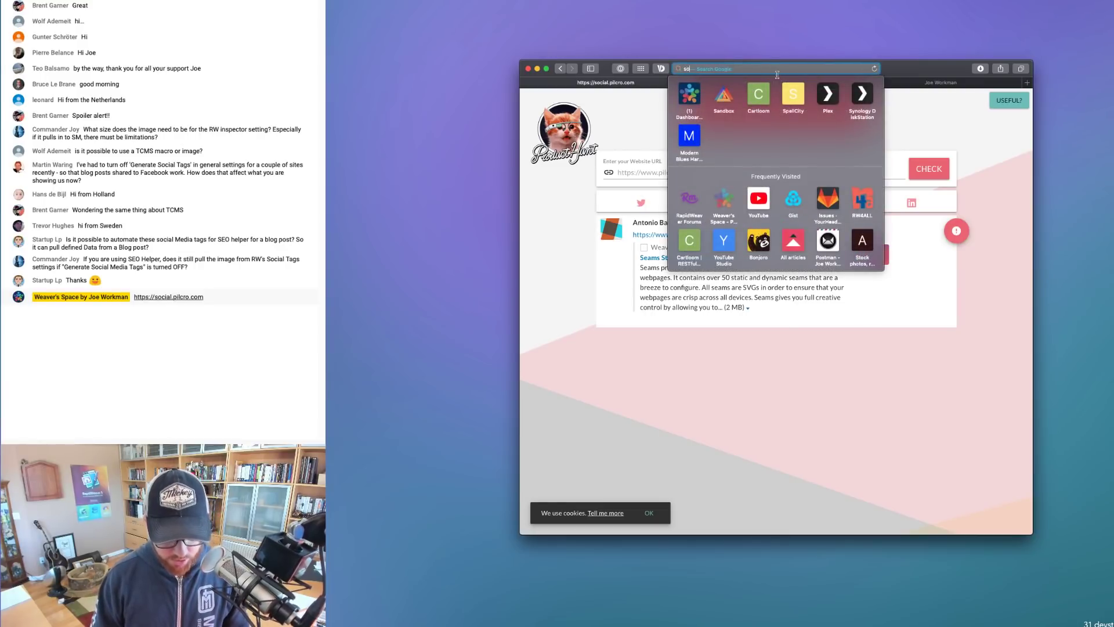
type("cial image ")
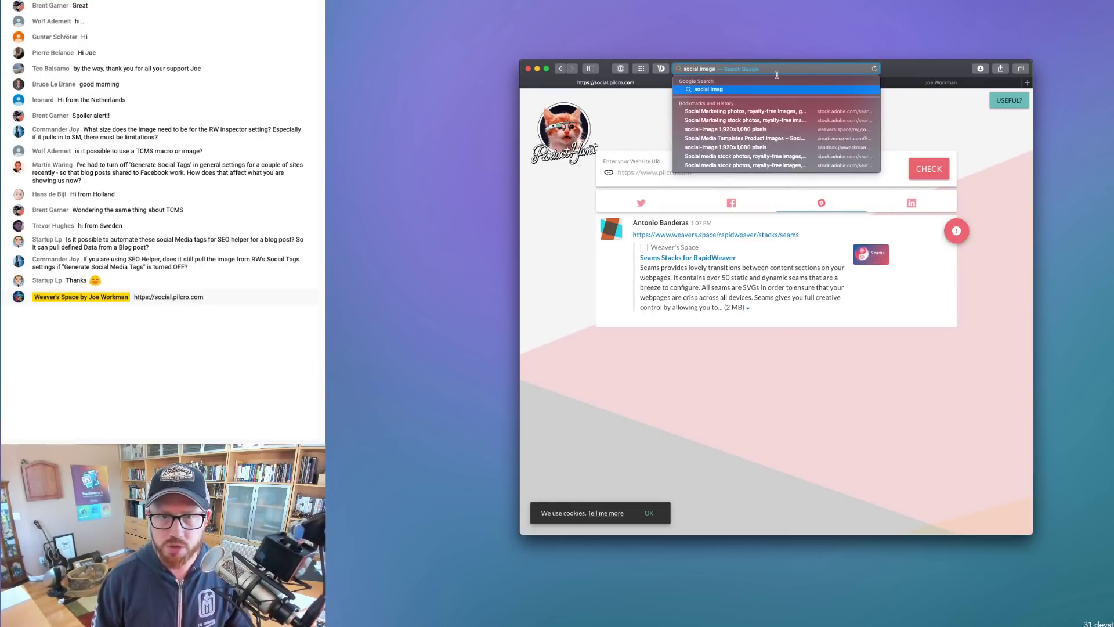
type("sizes")
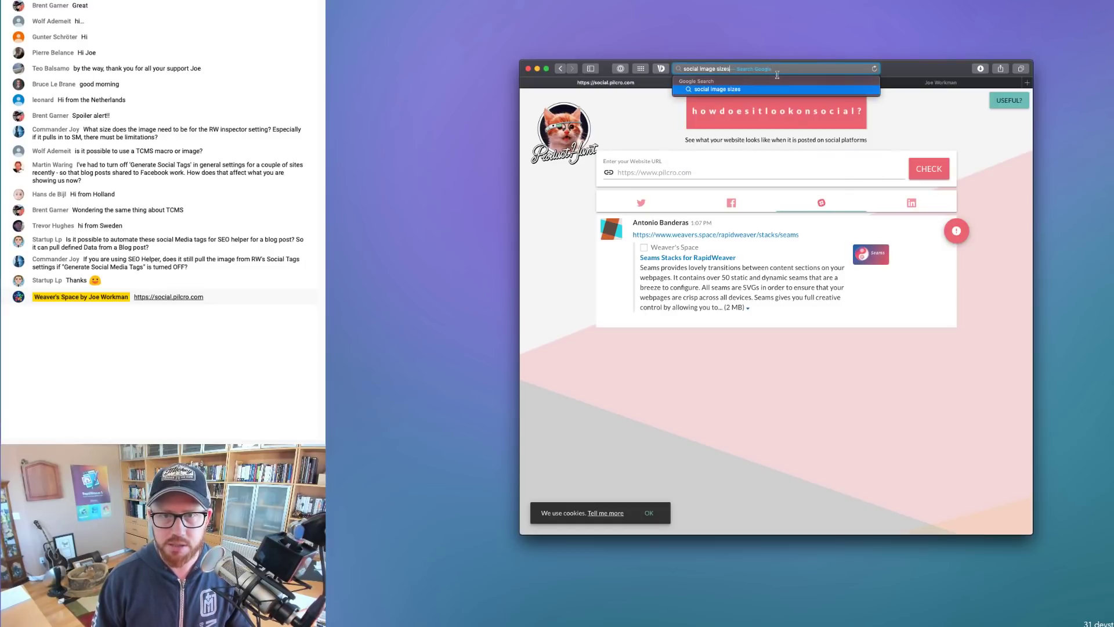
key("Return")
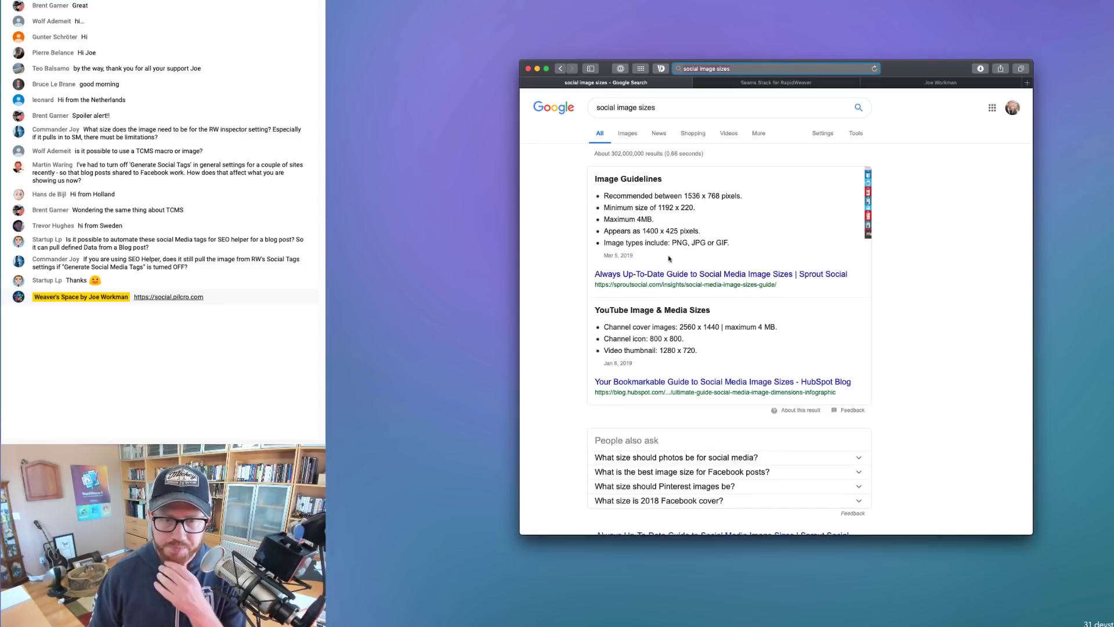
left_click(661, 278)
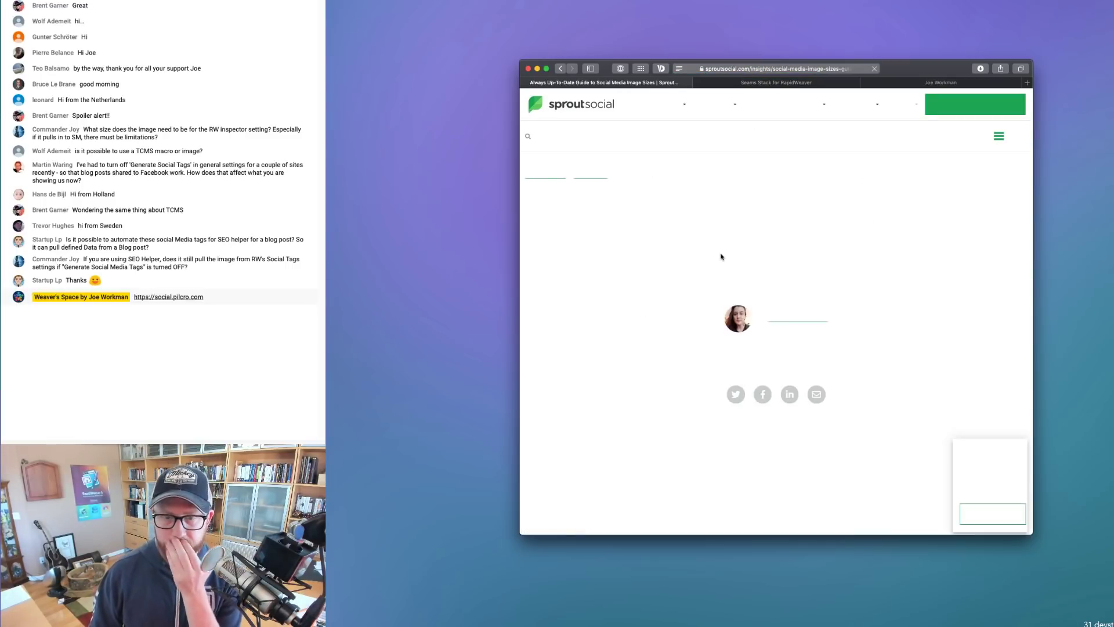
Look through the guide's Facebook Image Sizes section for the Shared Image dimensions
scroll(721, 256, "down", 8)
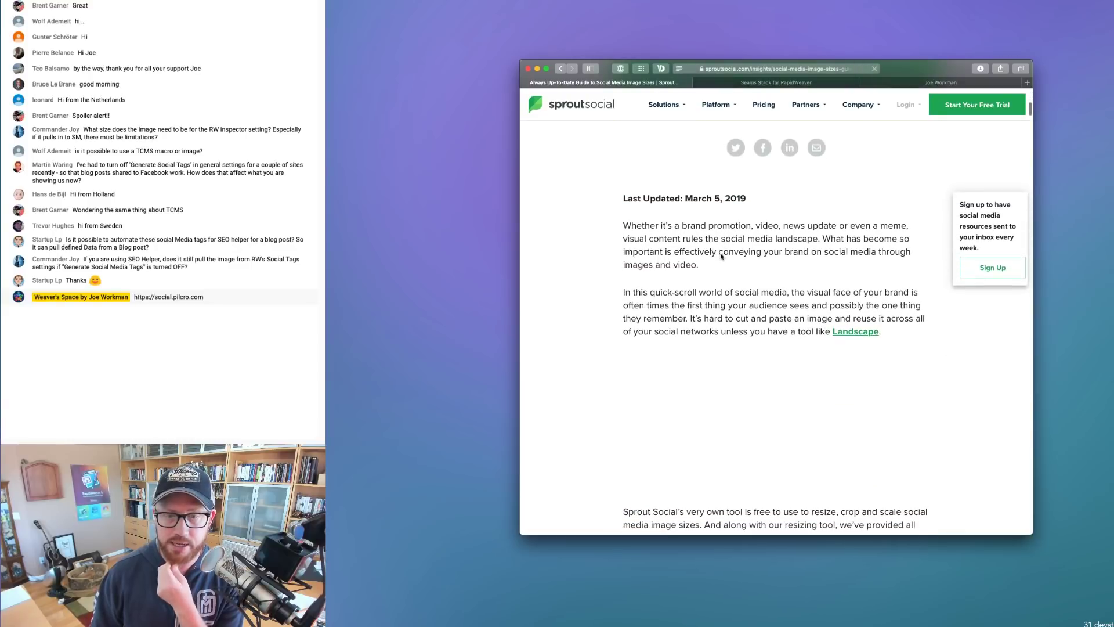
scroll(721, 257, "down", 10)
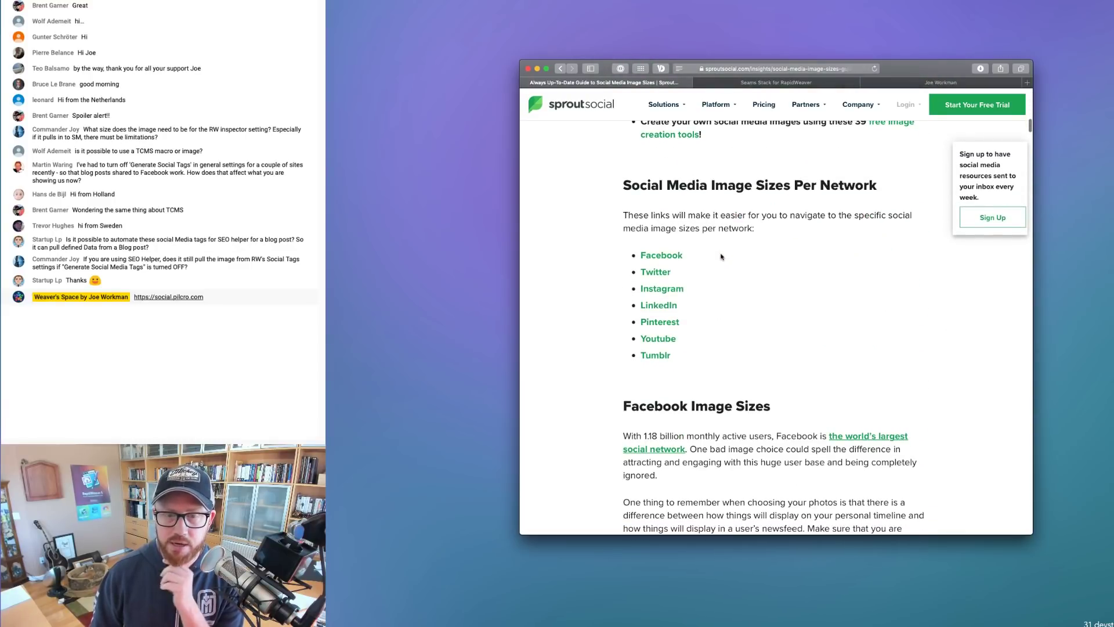
scroll(721, 257, "down", 10)
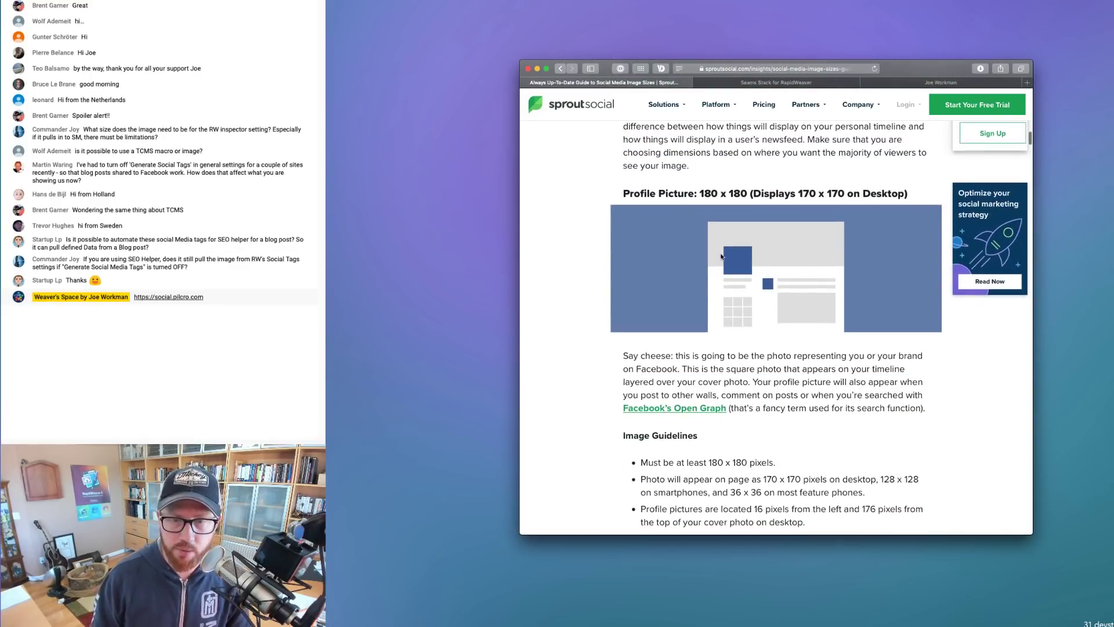
scroll(706, 315, "up", 3)
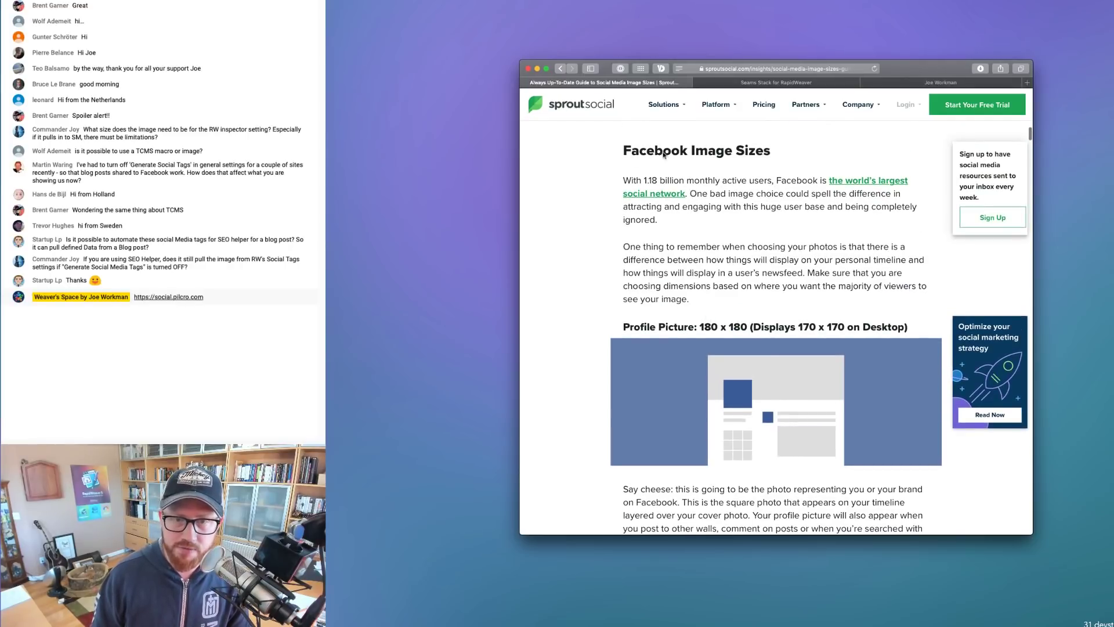
scroll(676, 215, "down", 2)
scroll(726, 314, "down", 1)
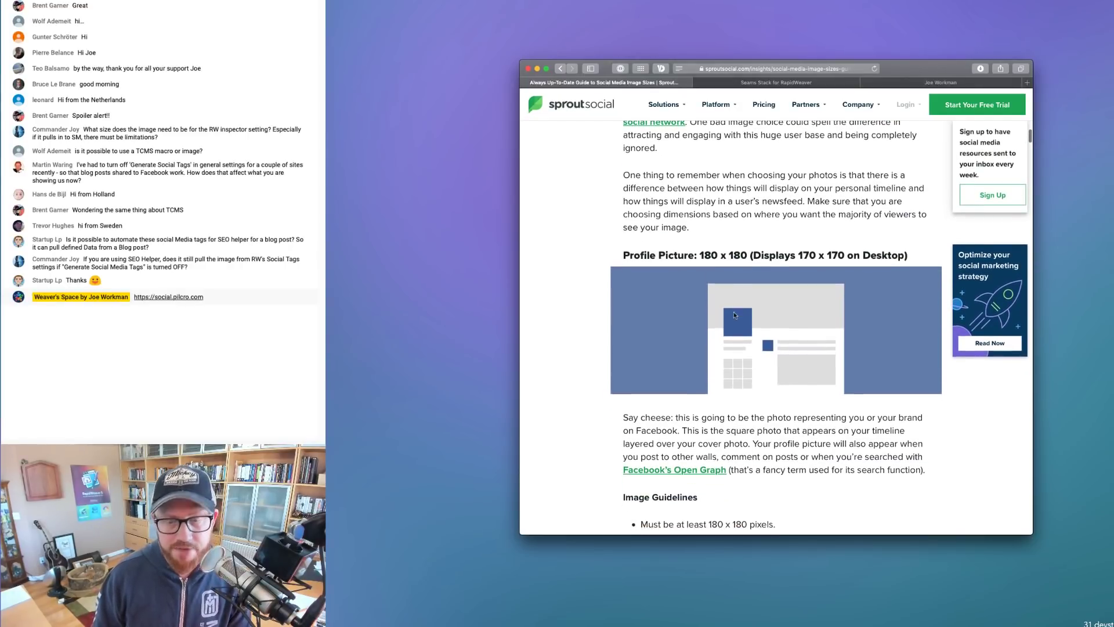
scroll(734, 315, "down", 5)
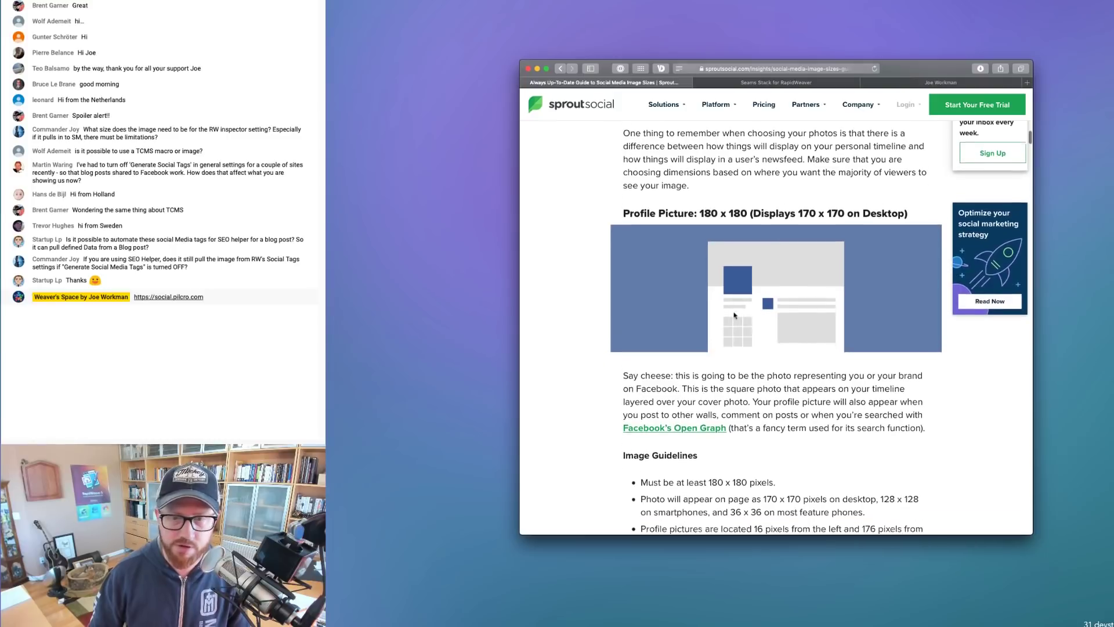
scroll(735, 315, "down", 5)
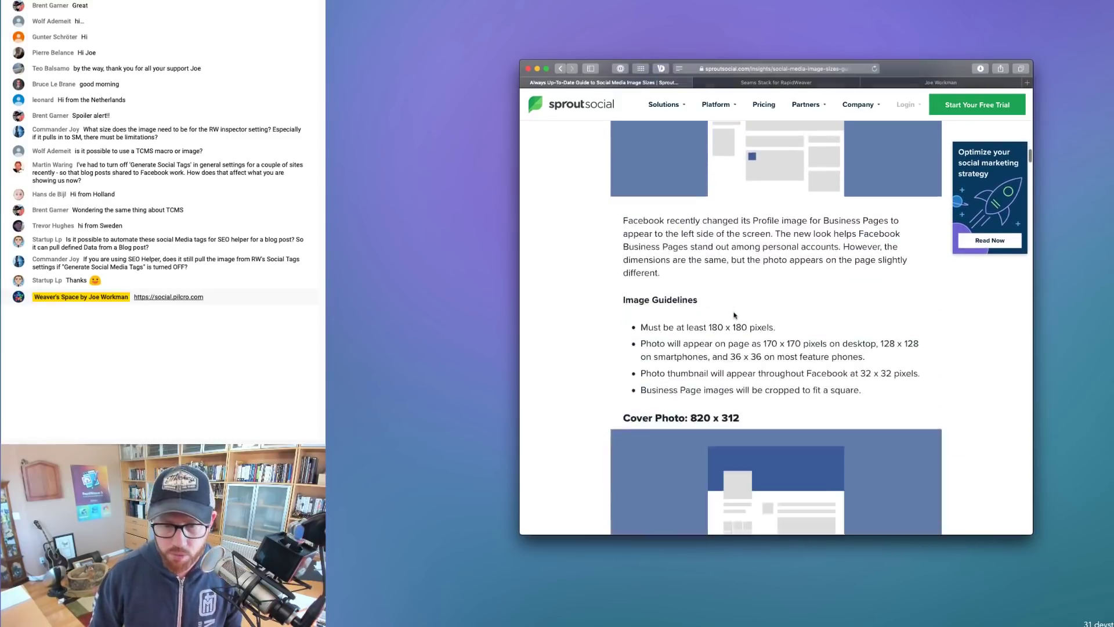
scroll(735, 315, "up", 2)
scroll(752, 195, "down", 10)
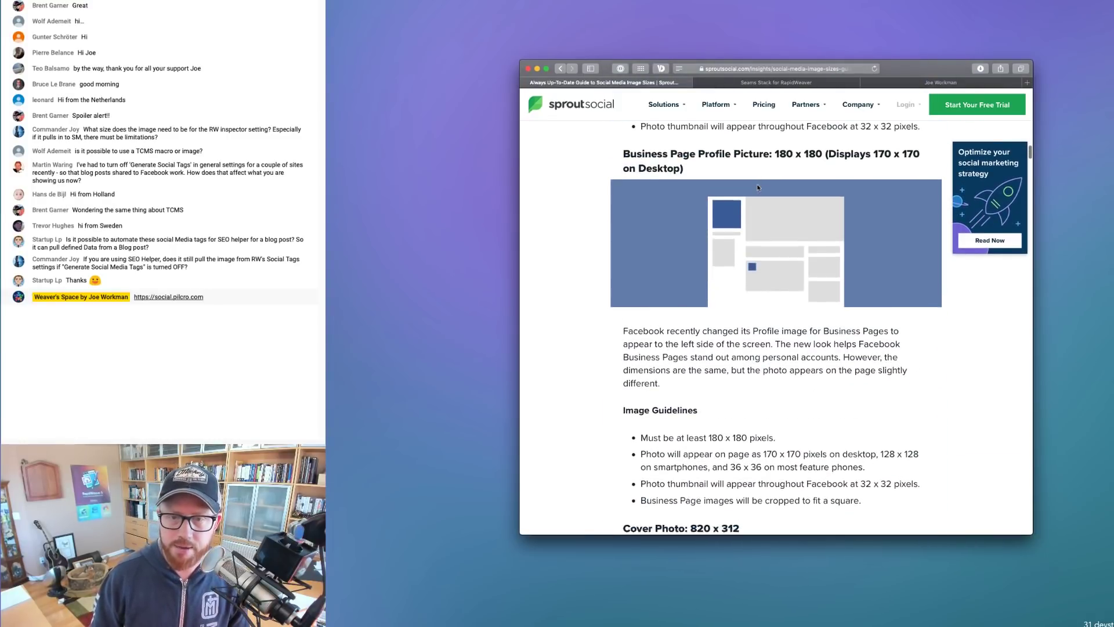
scroll(757, 187, "down", 5)
scroll(758, 187, "up", 4)
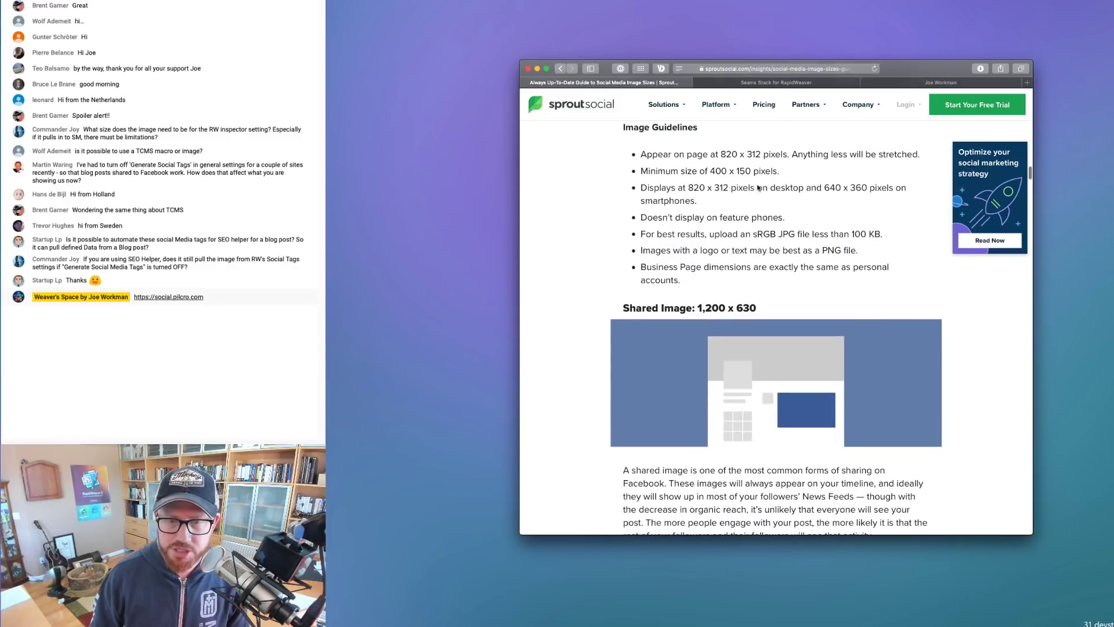
Highlight the dimensions 1,200 x 630 in the Facebook Shared Image heading
scroll(674, 322, "down", 1)
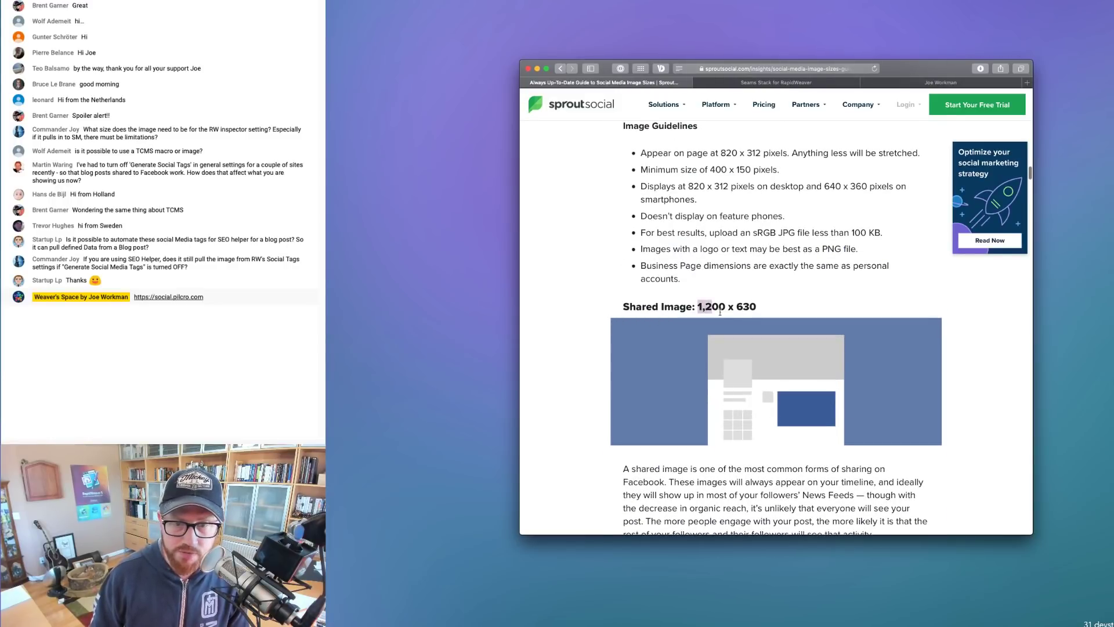
left_click_drag(720, 312, 760, 310)
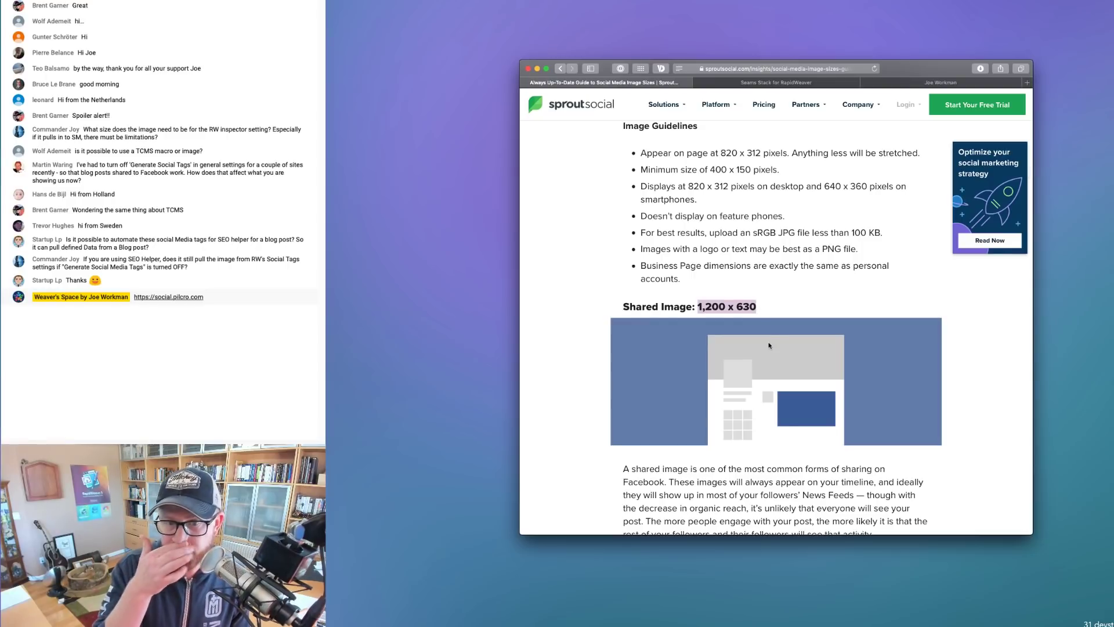
left_click_drag(704, 309, 752, 312)
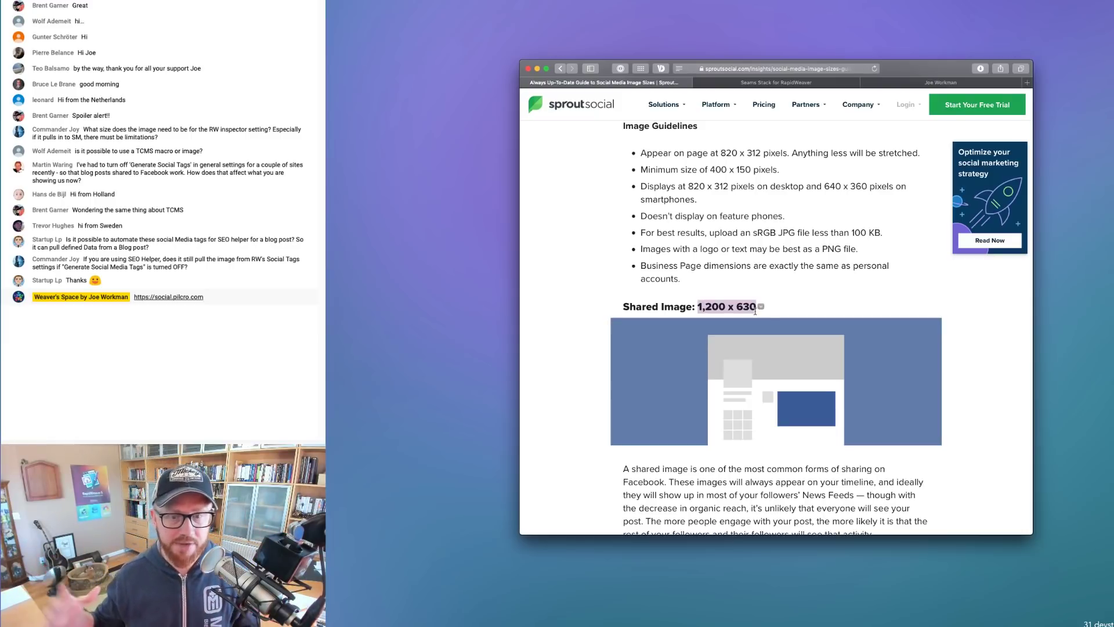
Examine the Facebook Shared Link image guidelines and continue to the Twitter Image Sizes section
scroll(755, 312, "down", 15)
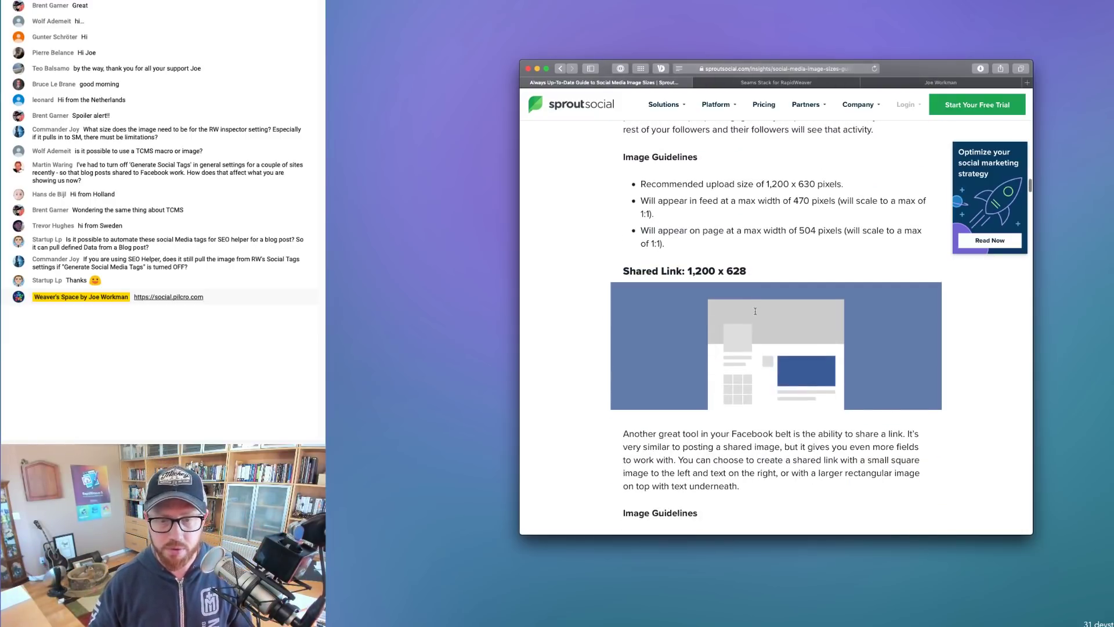
scroll(755, 308, "down", 5)
scroll(755, 308, "up", 15)
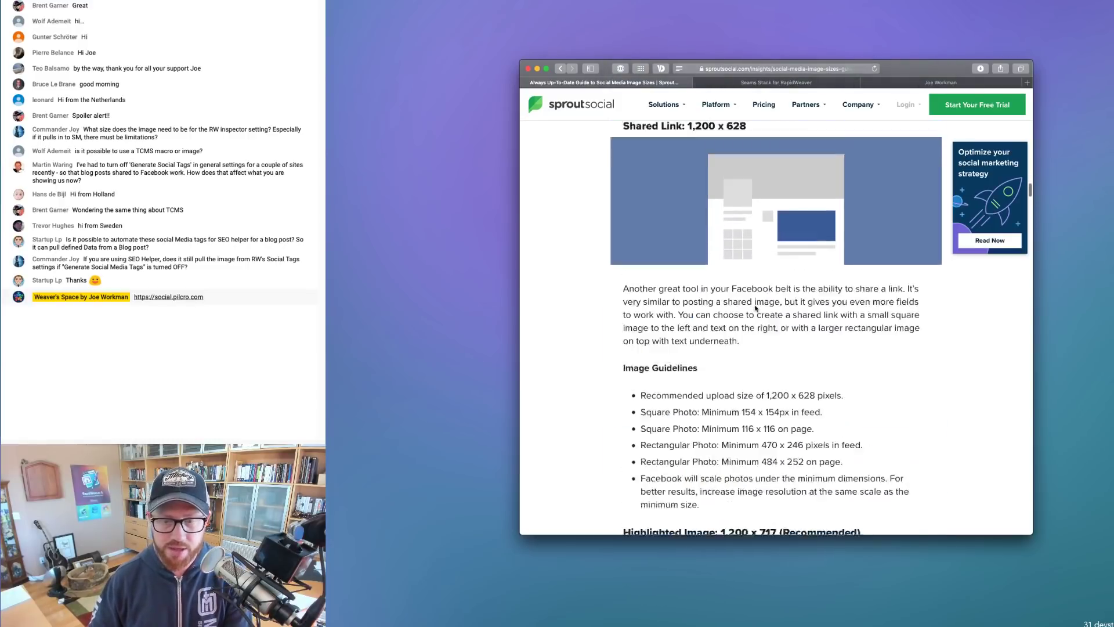
scroll(755, 308, "down", 12)
scroll(755, 308, "down", 20)
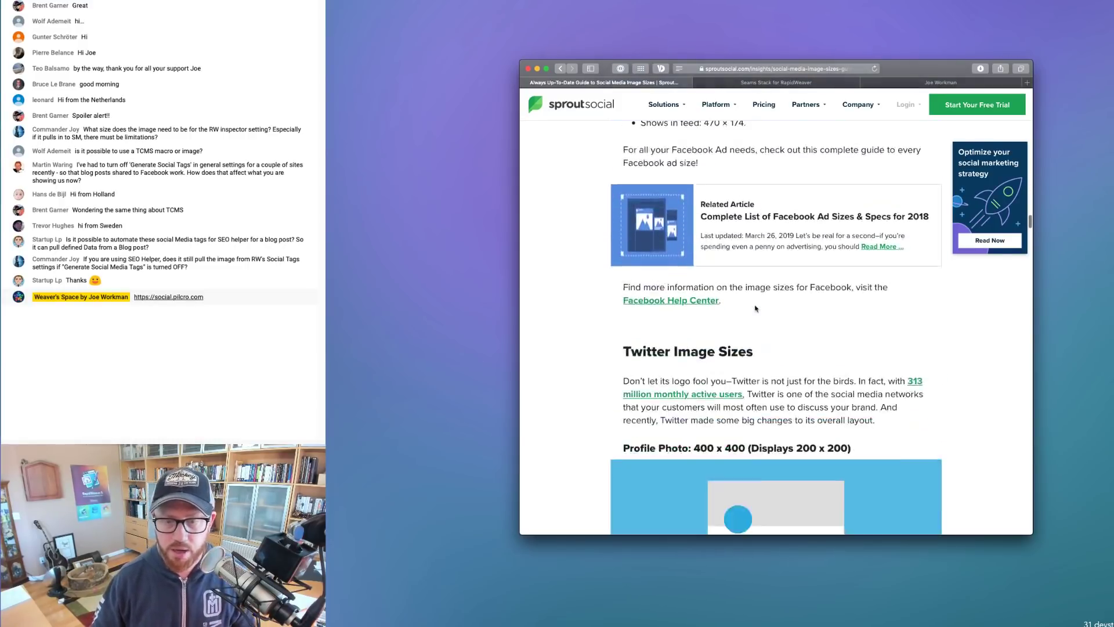
scroll(756, 300, "up", 5)
scroll(756, 300, "down", 3)
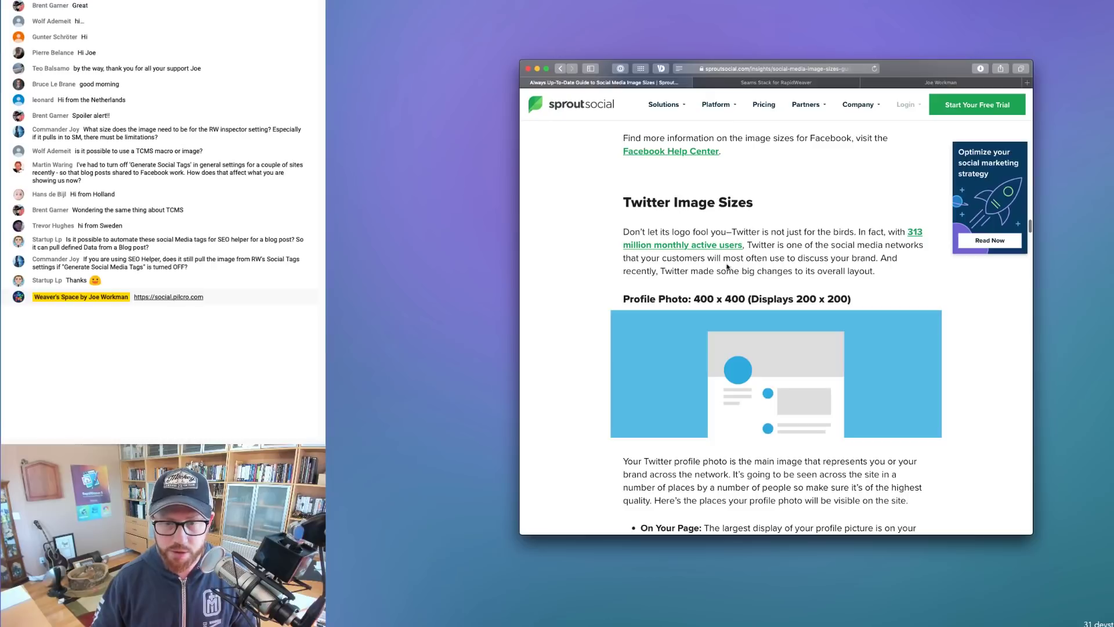
Highlight the 440 x 220 minimum for Twitter in-stream photos, review its image guidelines and return to the start of the guide
scroll(683, 312, "down", 12)
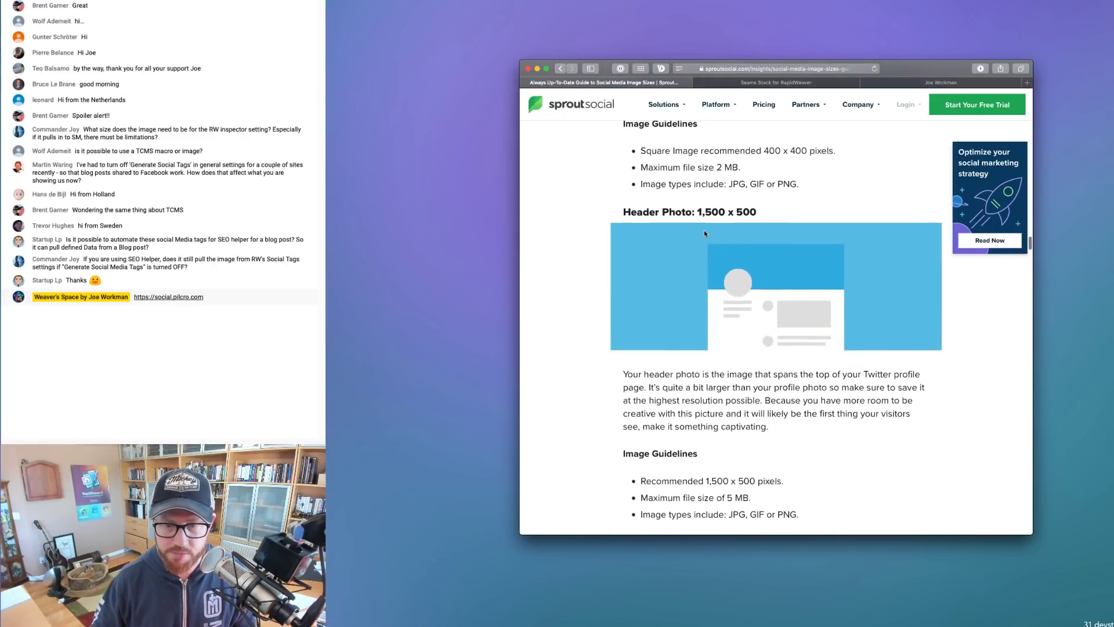
scroll(705, 233, "down", 6)
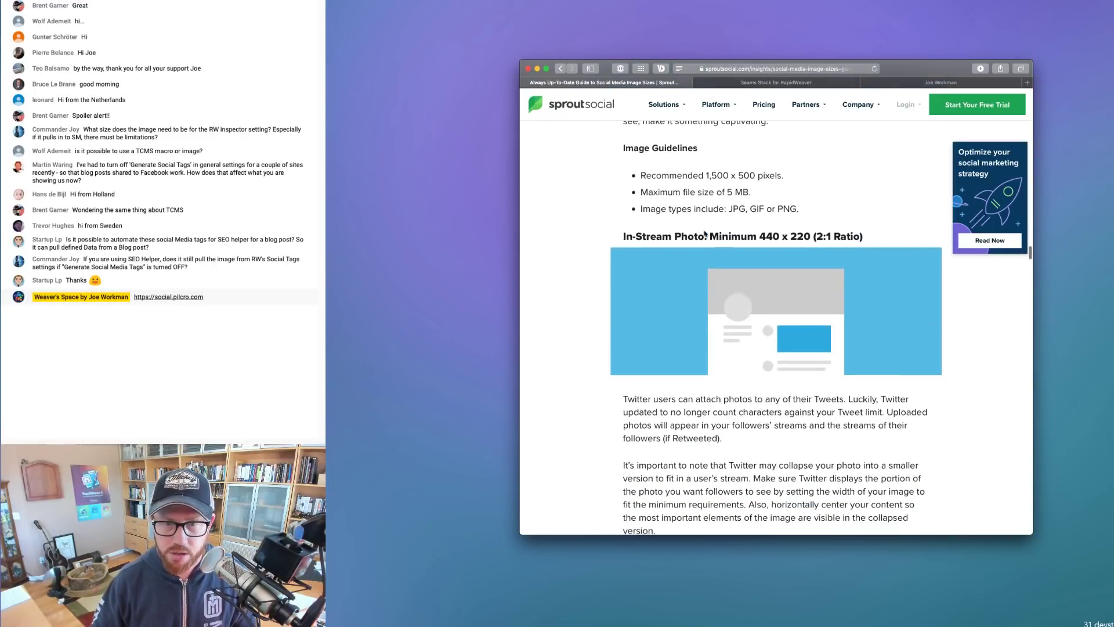
scroll(705, 233, "down", 1)
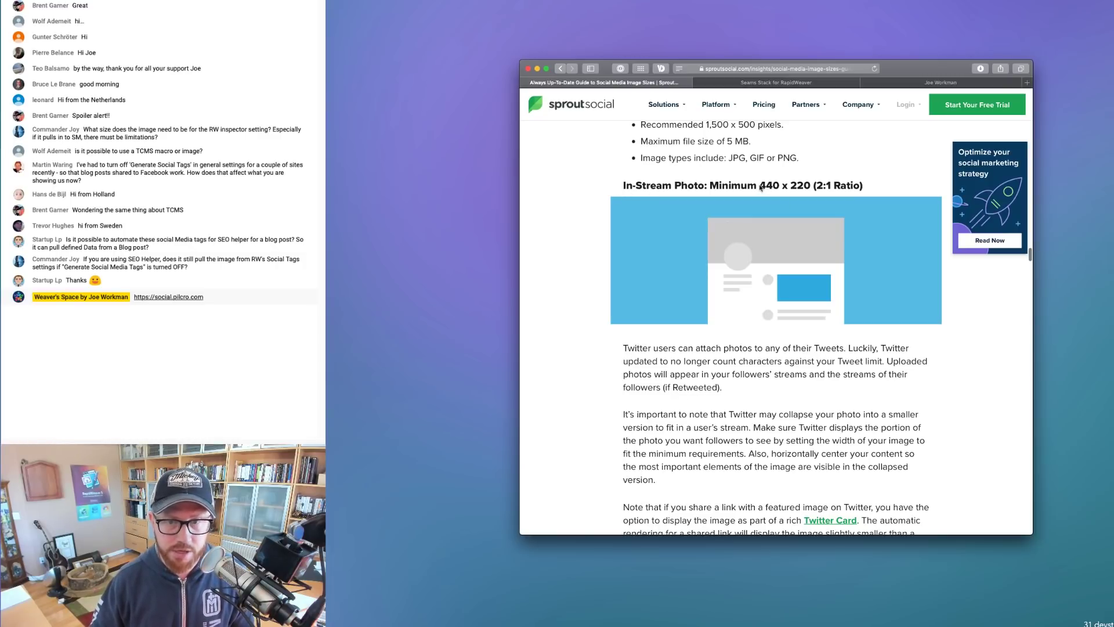
left_click_drag(759, 185, 810, 191)
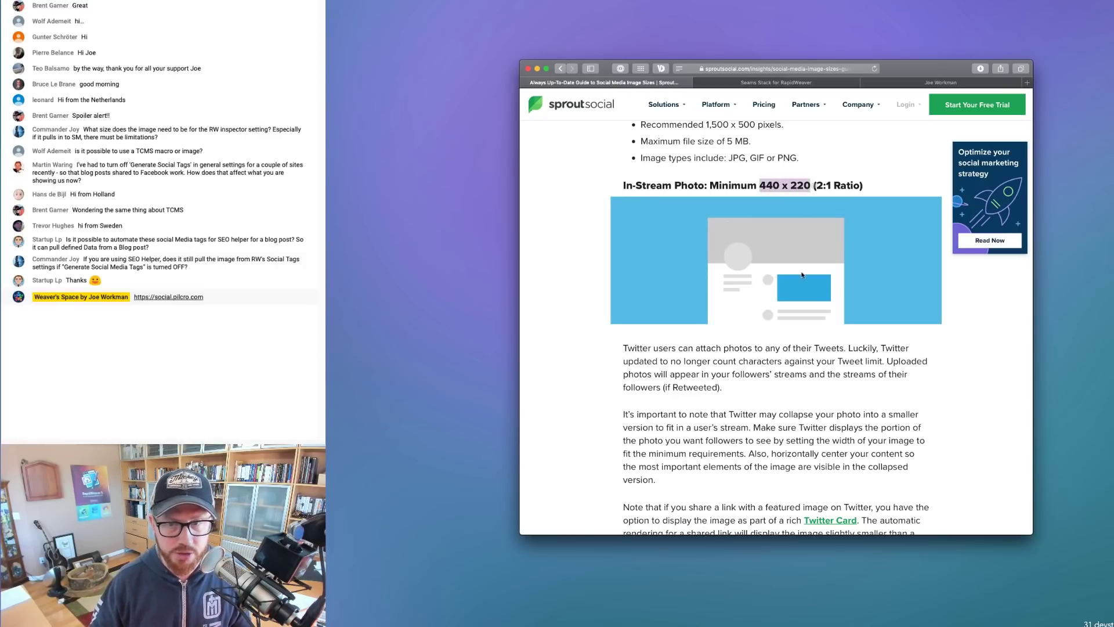
scroll(834, 322, "down", 13)
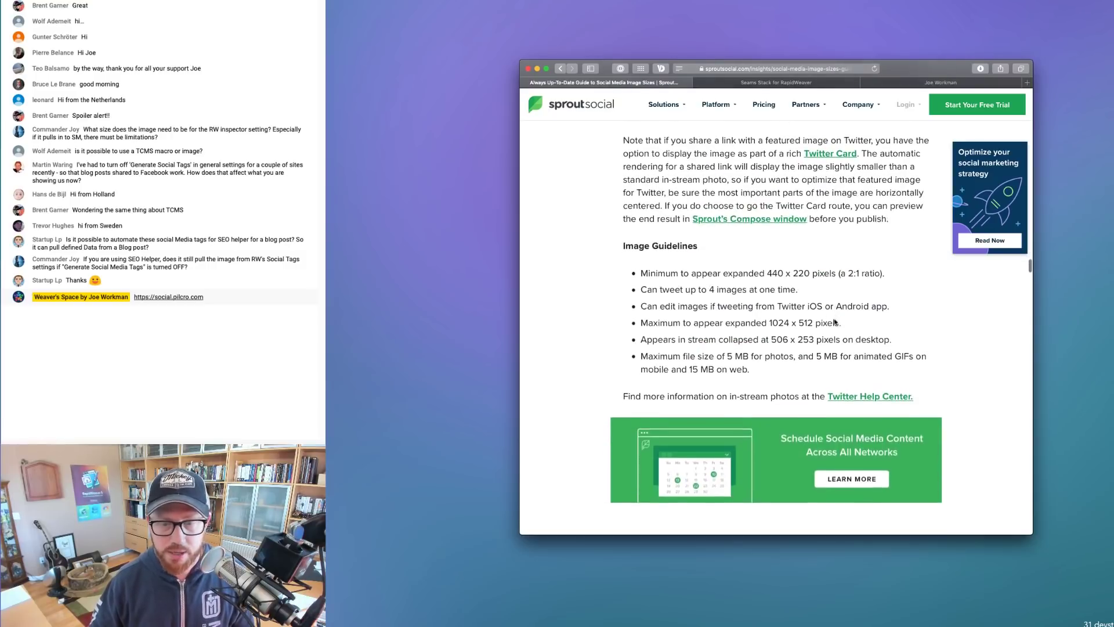
scroll(835, 322, "up", 20)
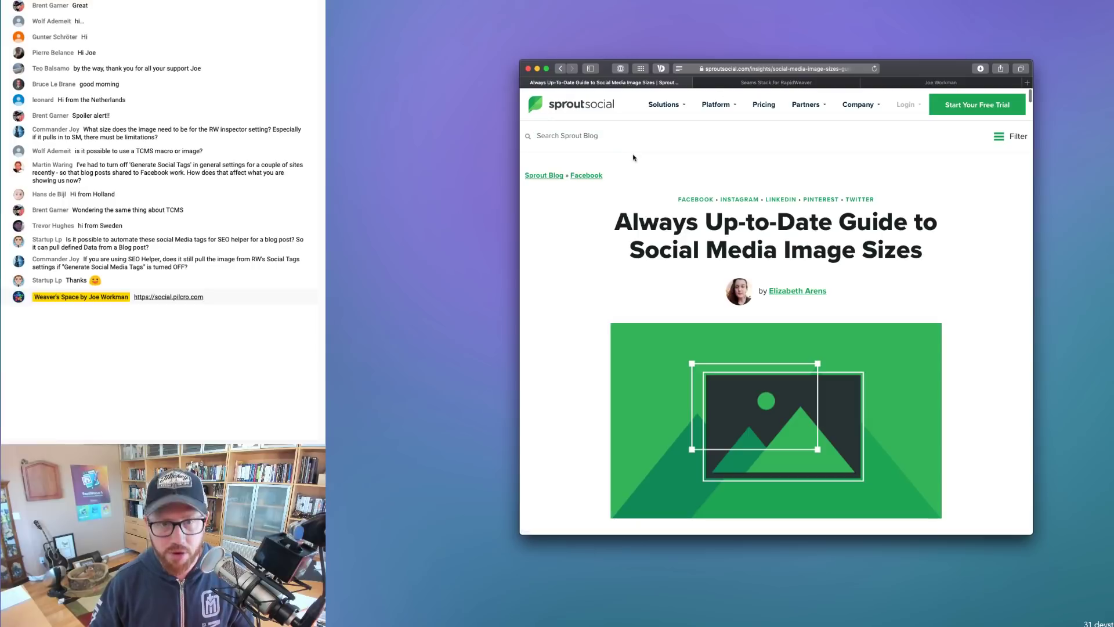
Close the other two browser tabs, keeping only the social media image sizes guide open
left_click(765, 82)
left_click(697, 82)
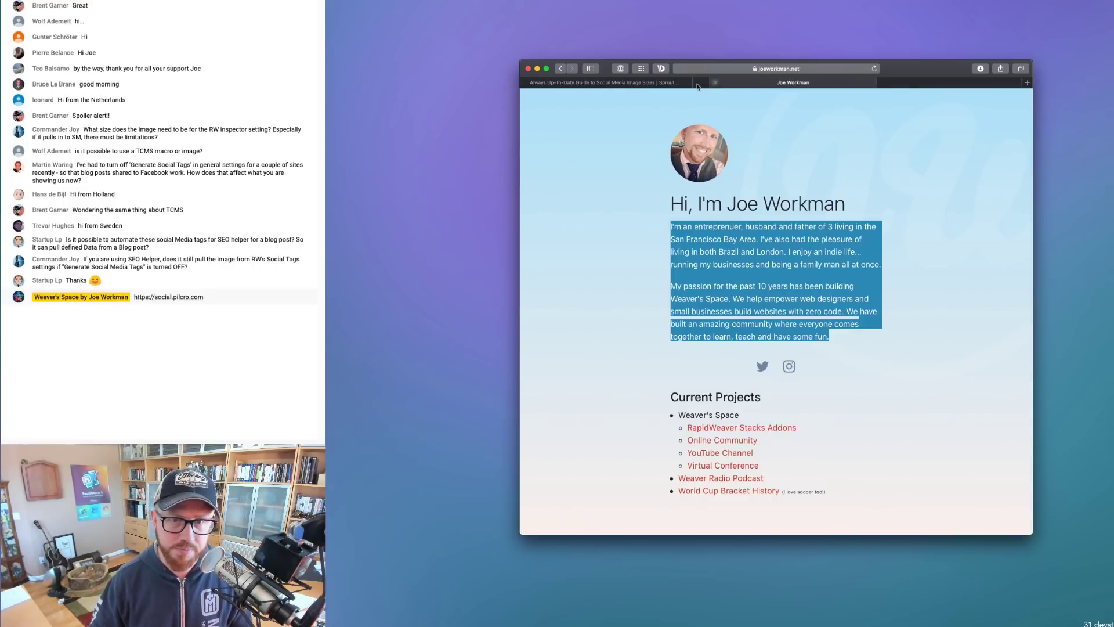
left_click(698, 82)
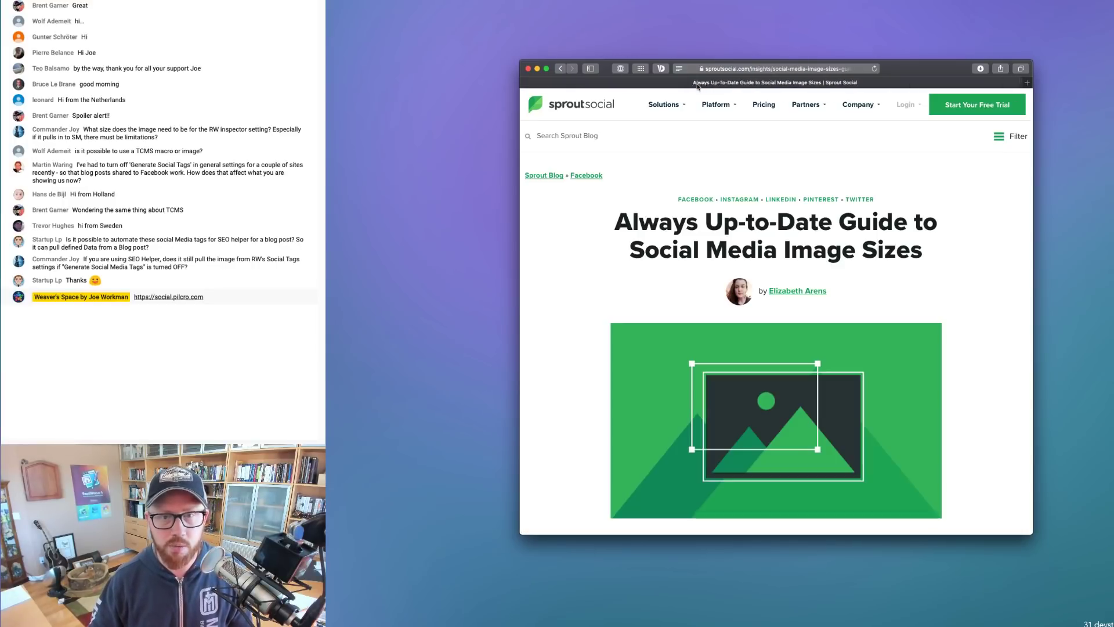
Open the relaythat.com website in the current tab
left_click(730, 69)
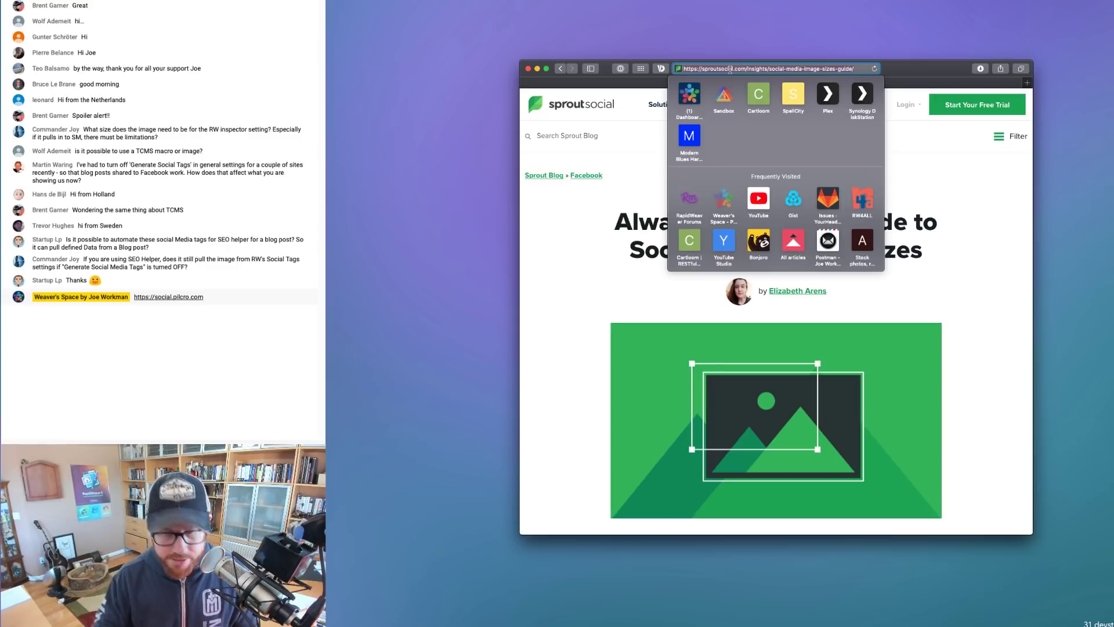
type("real")
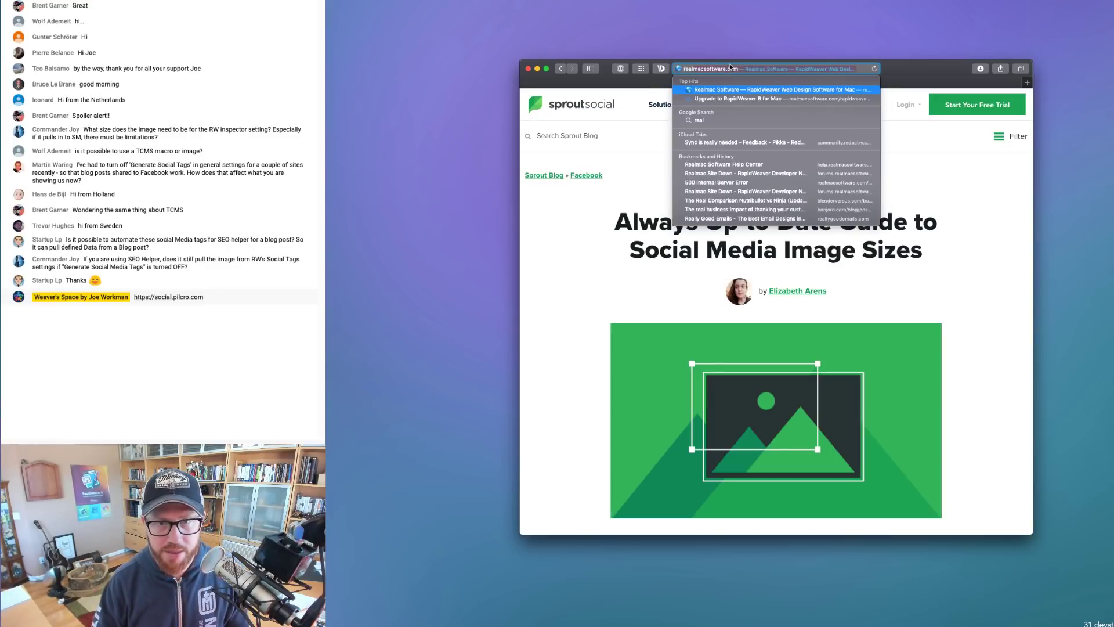
key("BackSpace")
key("BackSpace")
key("BackSpace")
type("laythat")
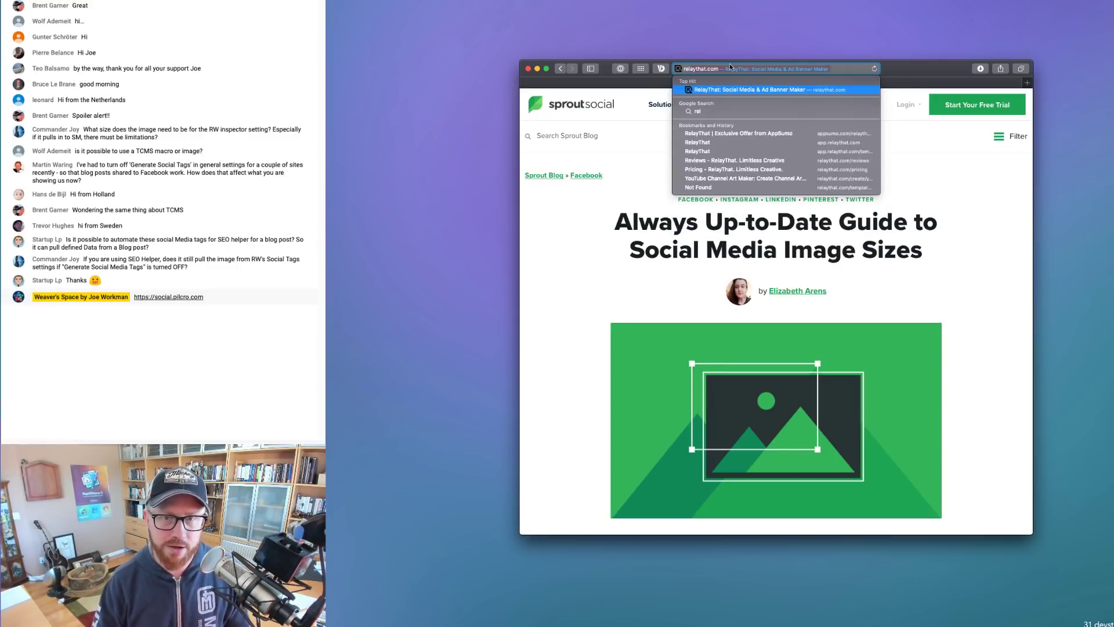
key("Return")
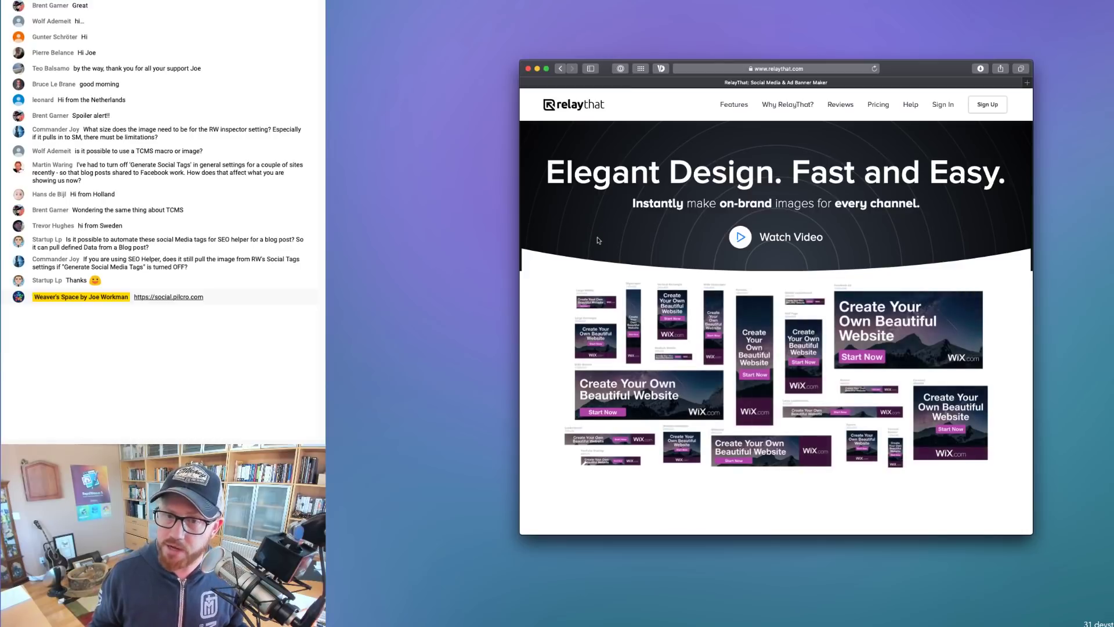
Review RelayThat's pricing plans and its Why RelayThat? page, ending back on the site's home page
left_click(878, 104)
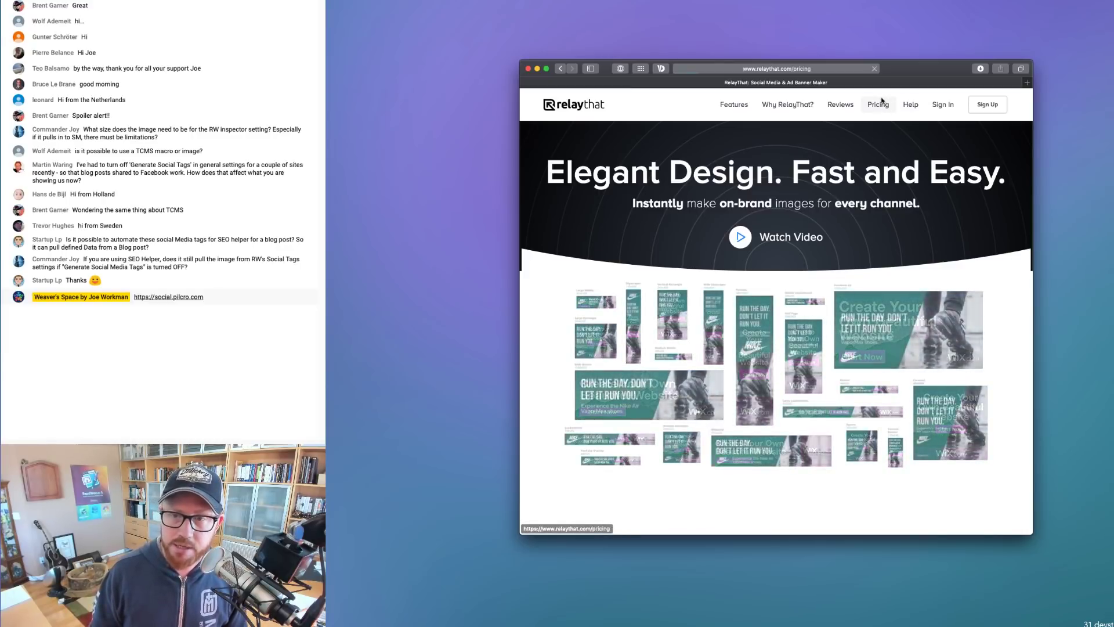
scroll(704, 307, "down", 5)
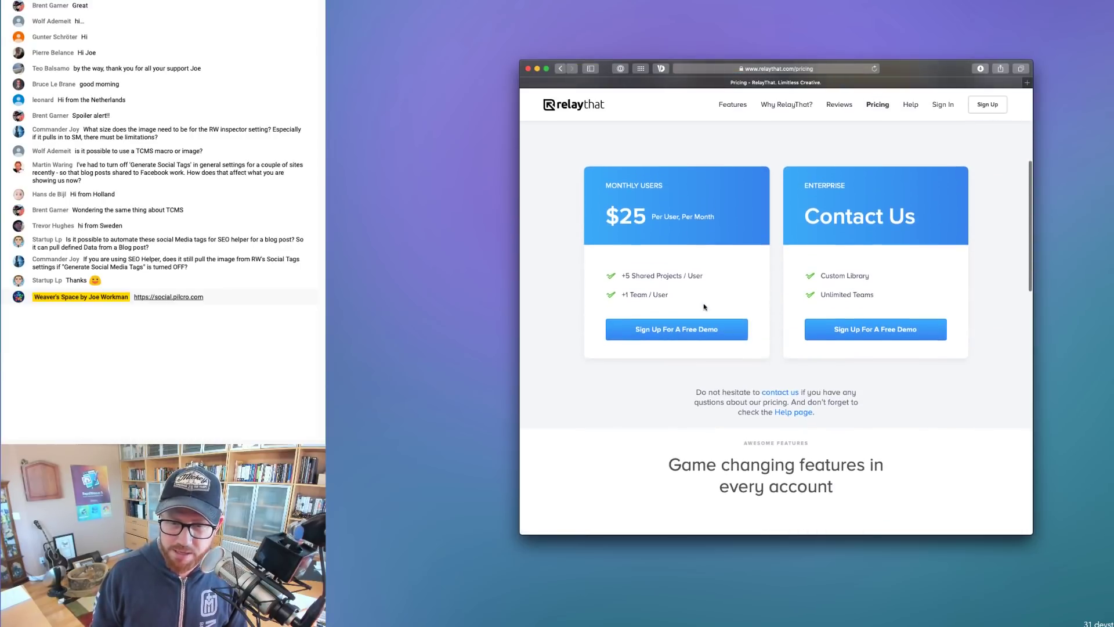
scroll(705, 308, "up", 2)
scroll(705, 309, "up", 2)
scroll(705, 309, "down", 4)
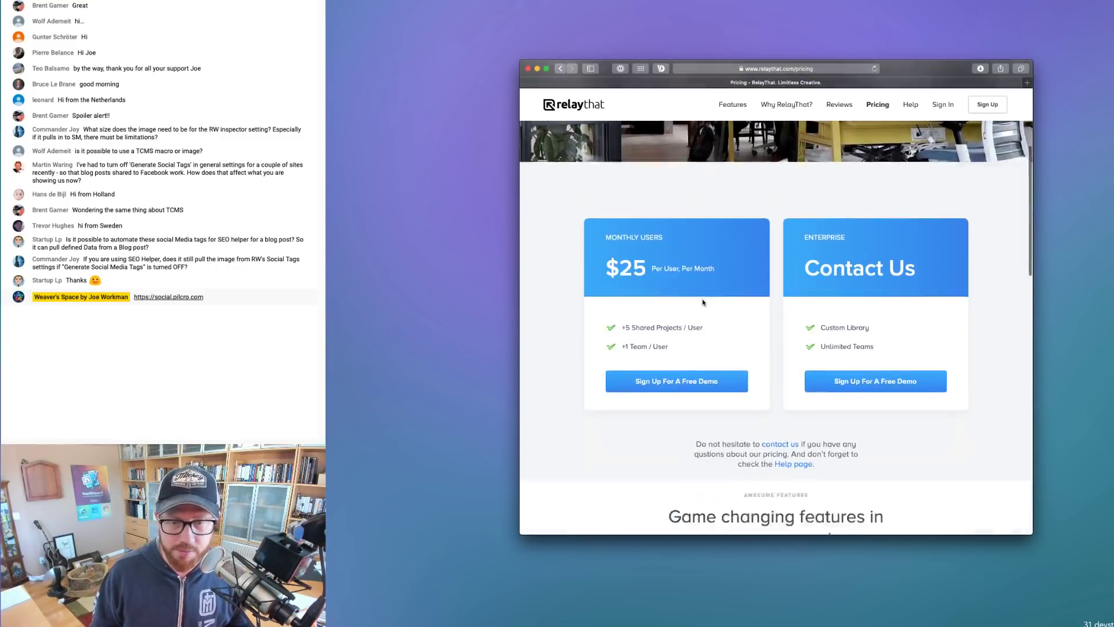
scroll(711, 279, "up", 6)
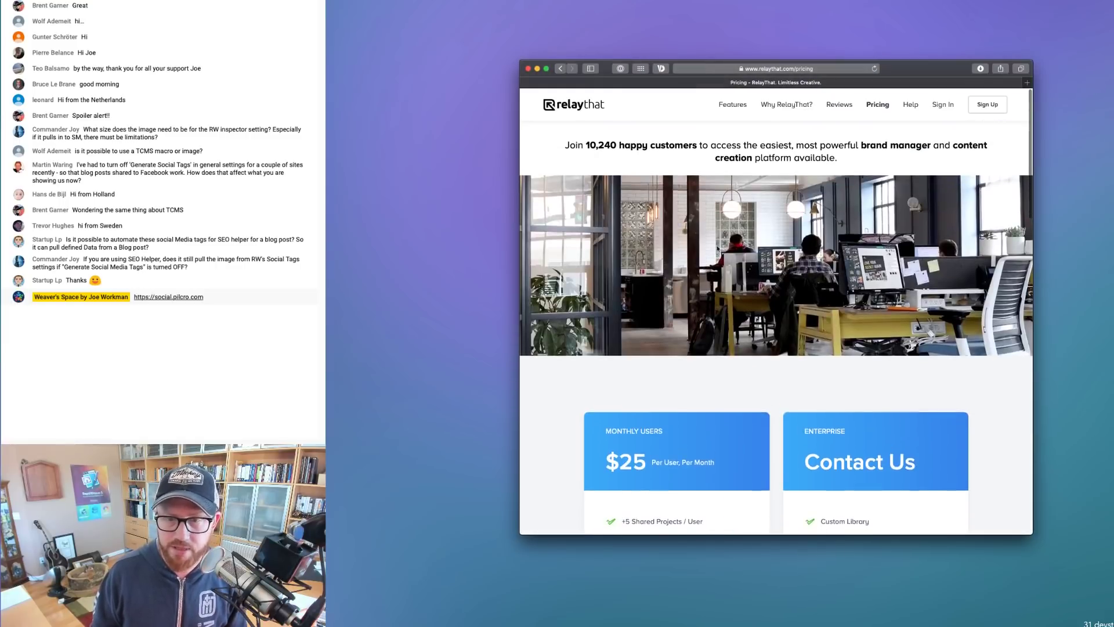
left_click(783, 107)
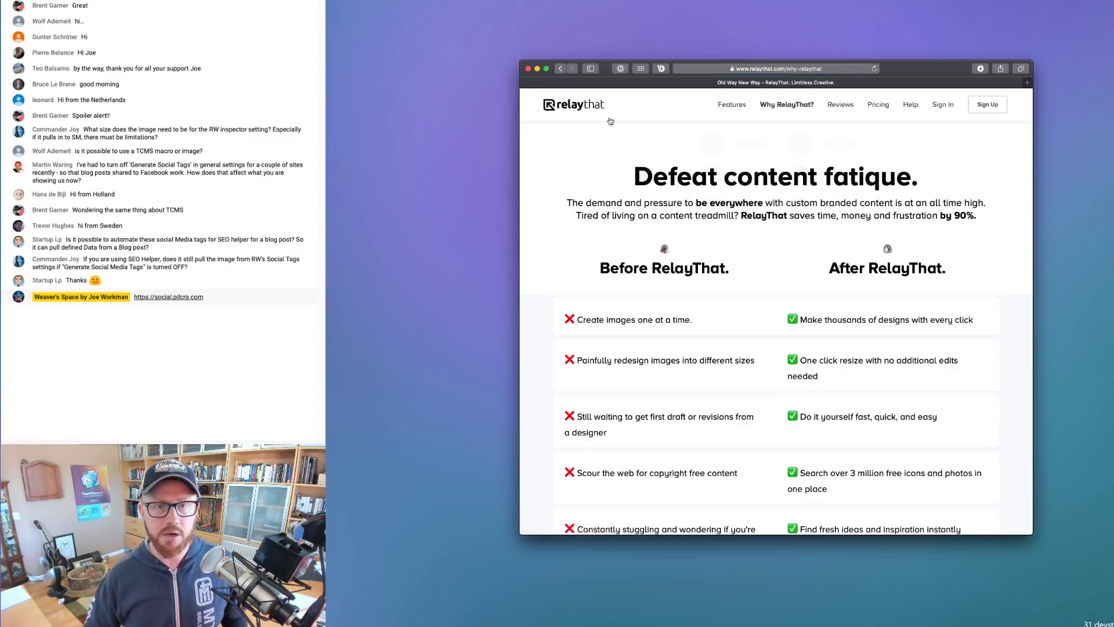
left_click(593, 107)
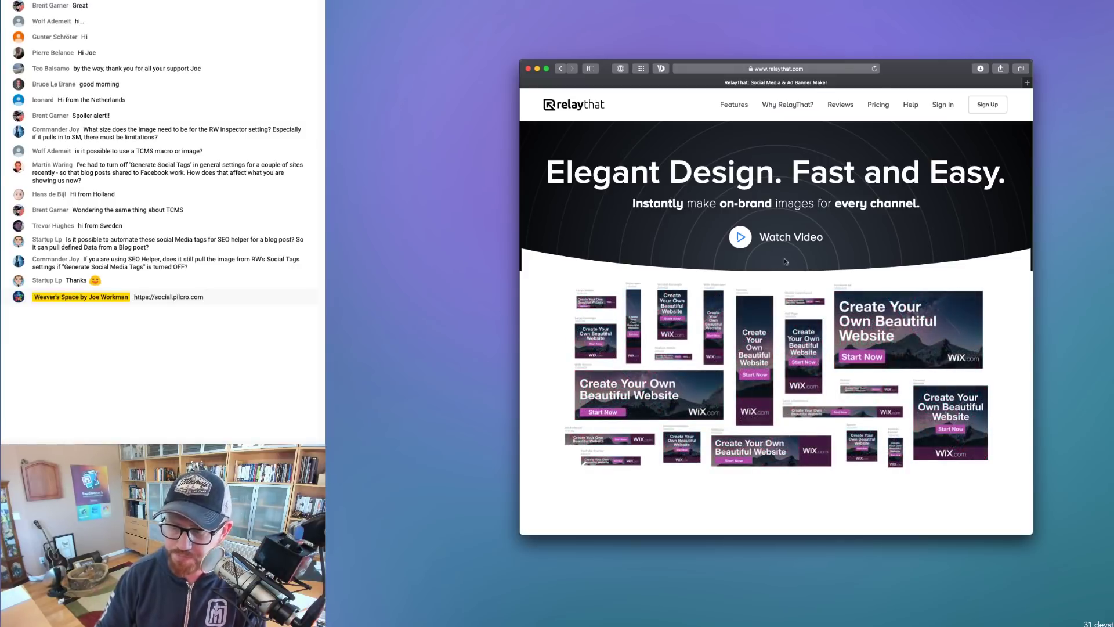
Reposition the browser window slightly and open canva.com in a new tab
left_click_drag(900, 70, 871, 61)
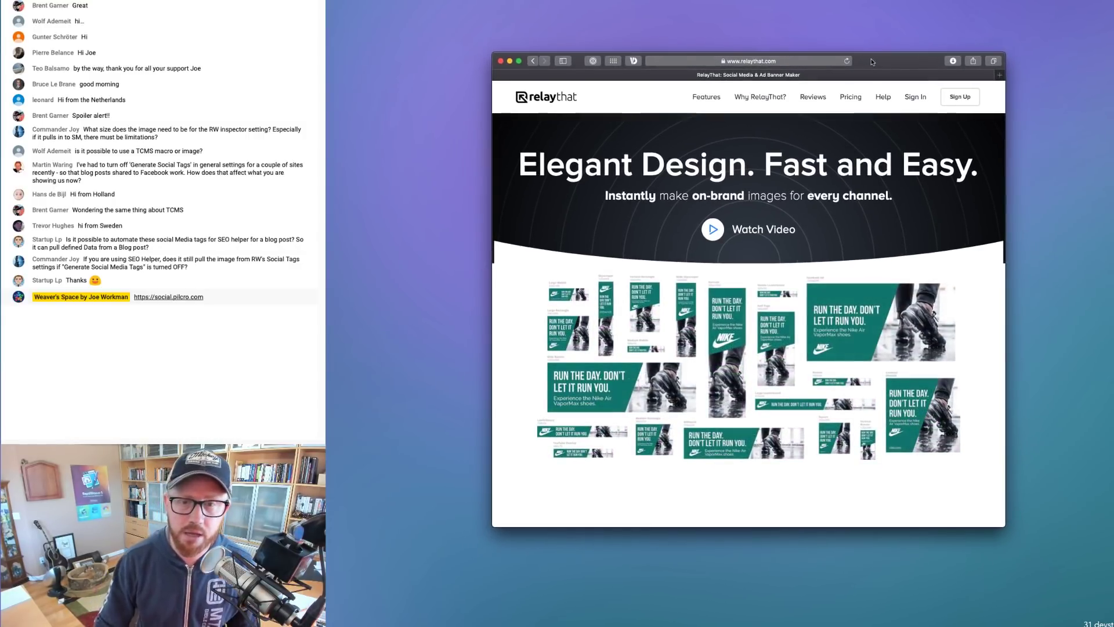
key("super+t")
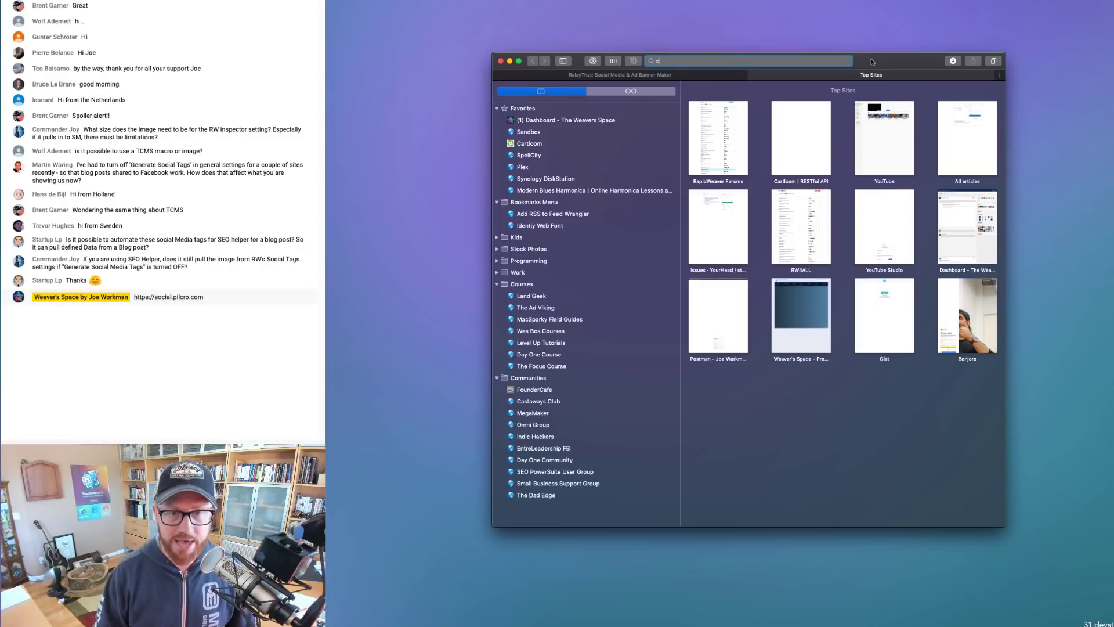
type("canva.com")
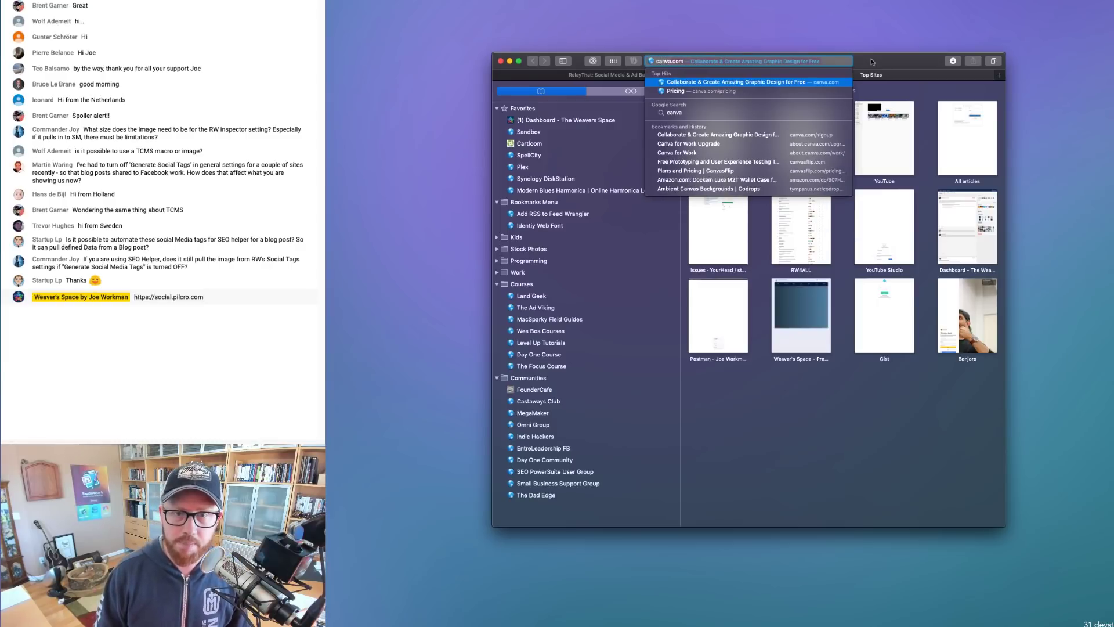
key("Return")
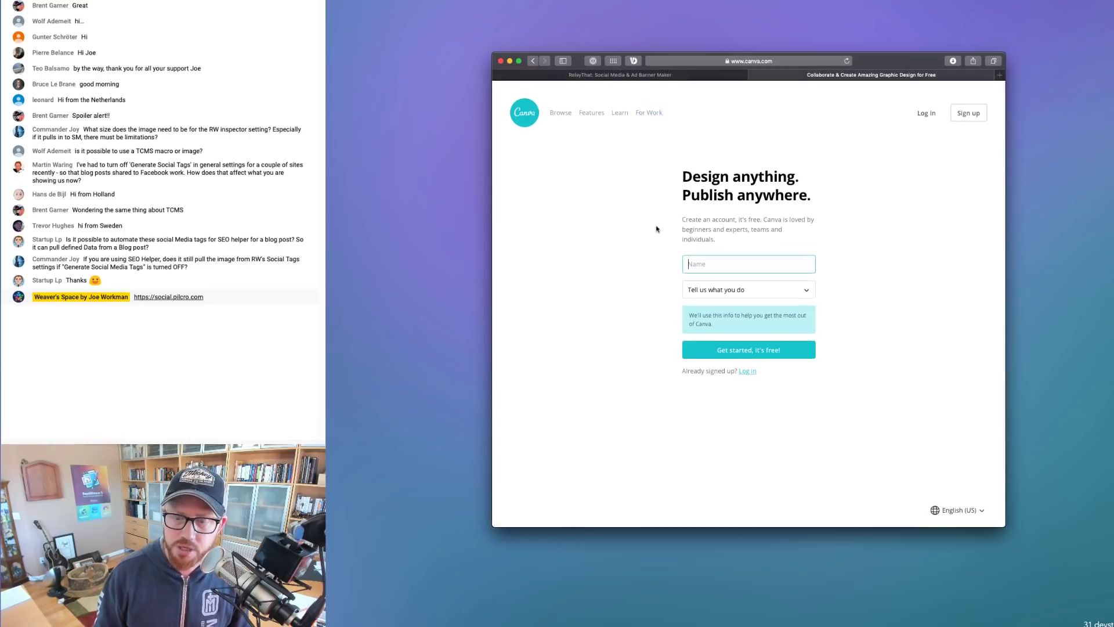
Open Canva's For Work page and look through its overview of the design tools
left_click(639, 116)
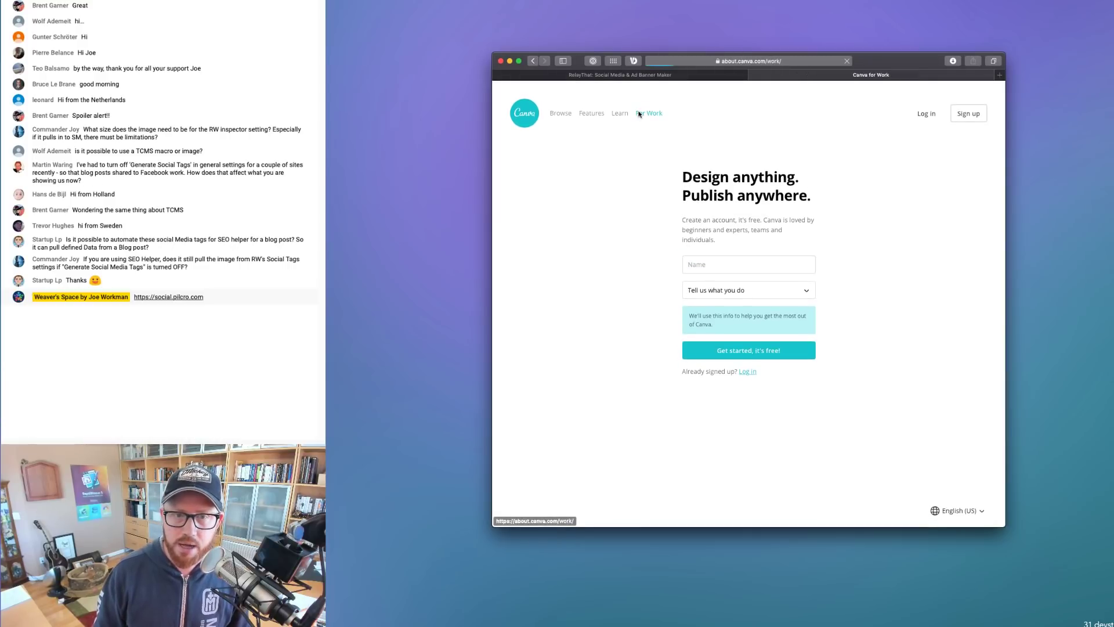
scroll(636, 136, "down", 15)
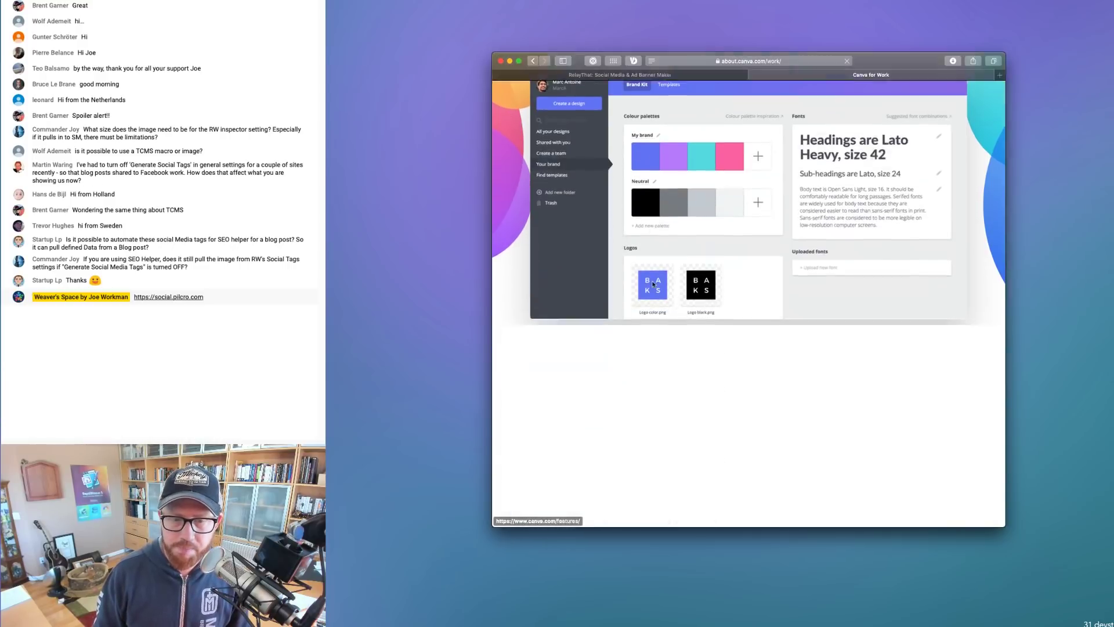
scroll(653, 284, "up", 15)
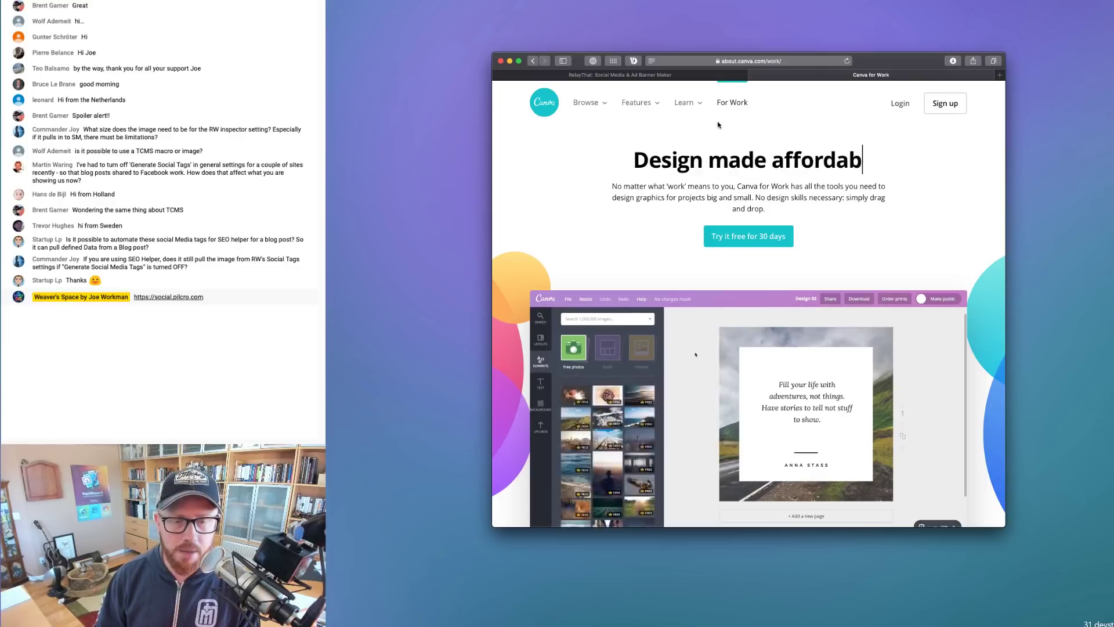
mouse_move(636, 102)
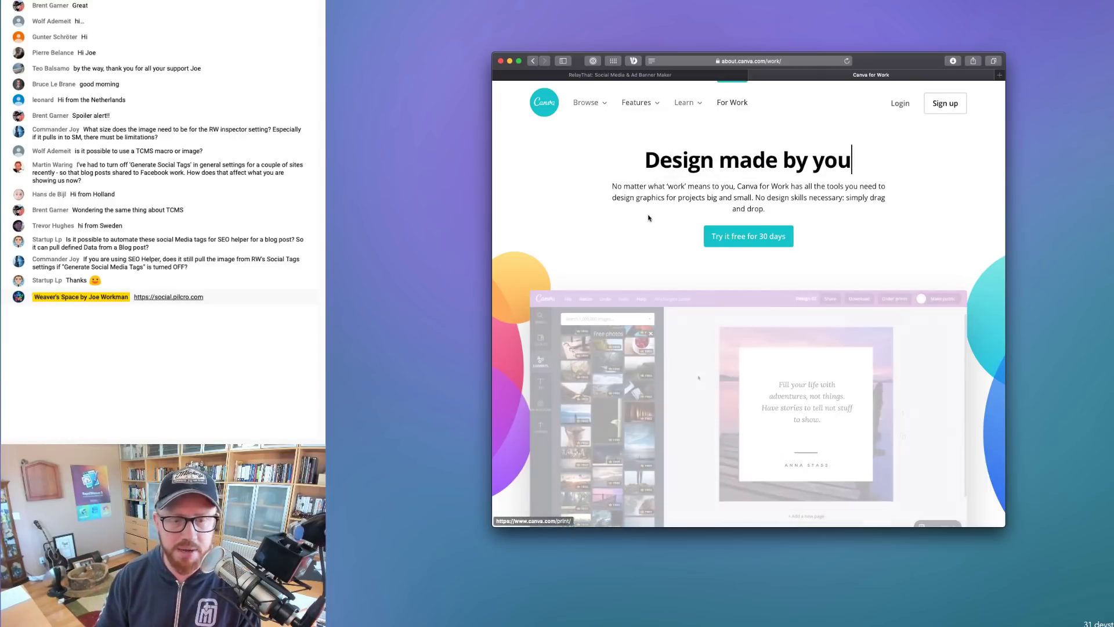
scroll(649, 217, "down", 5)
scroll(650, 217, "up", 5)
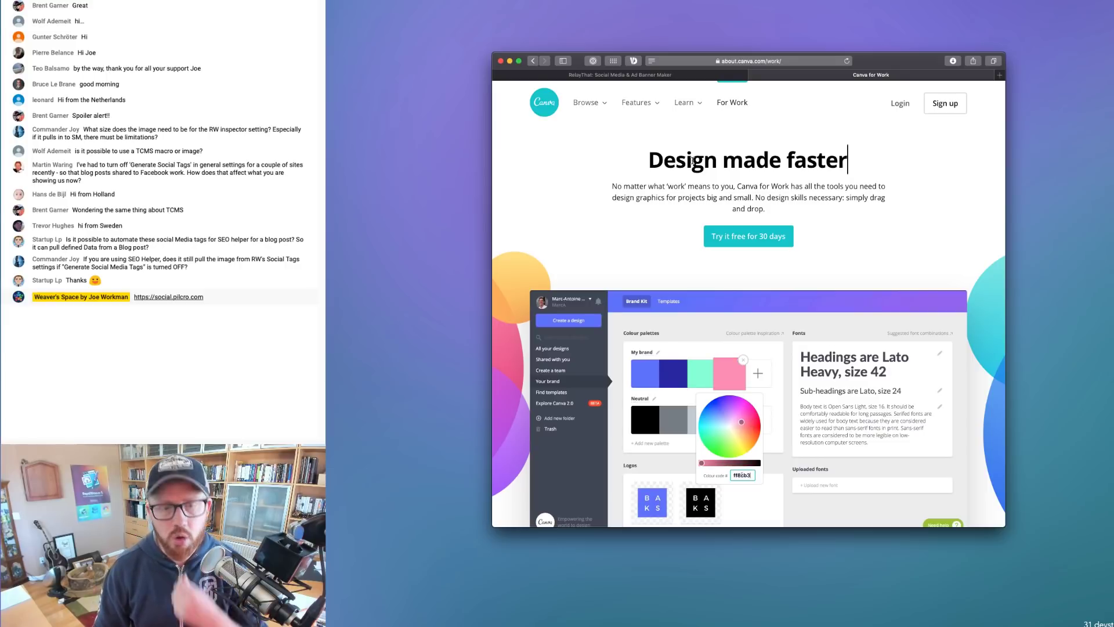
Close the browser window and launch Retrobatch
left_click(500, 61)
key("super+space")
type("rw")
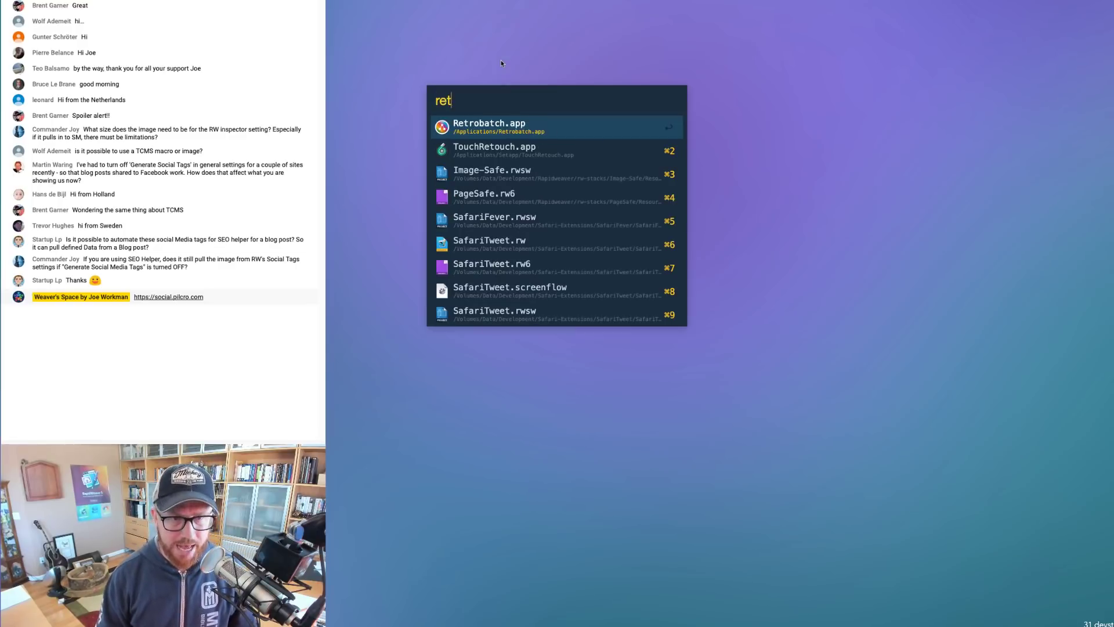
key("Escape")
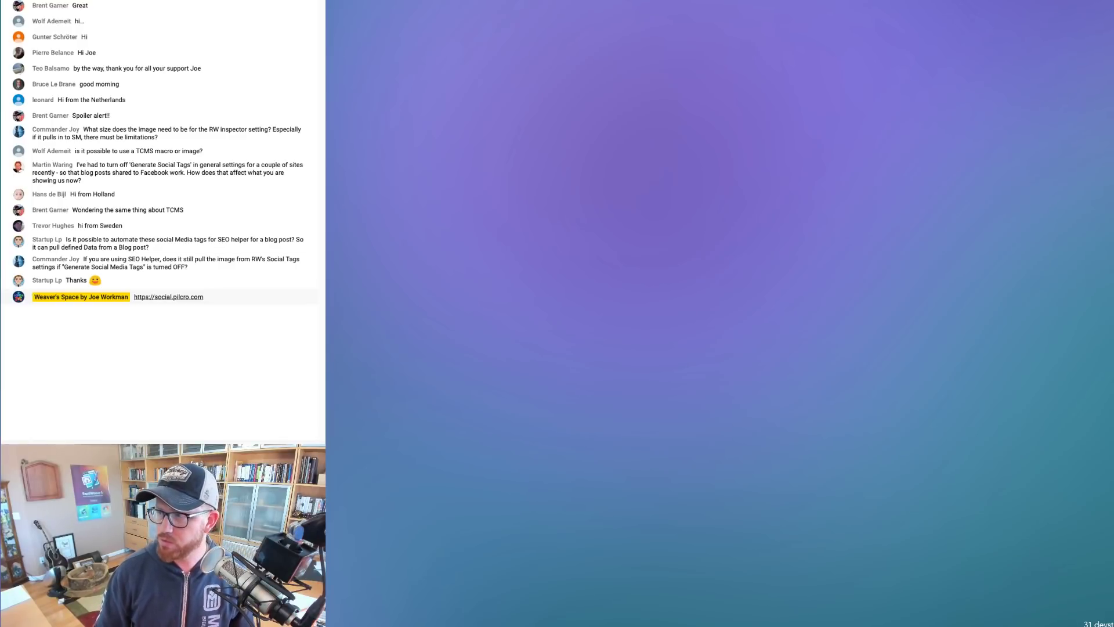
key("super+space")
type("ret")
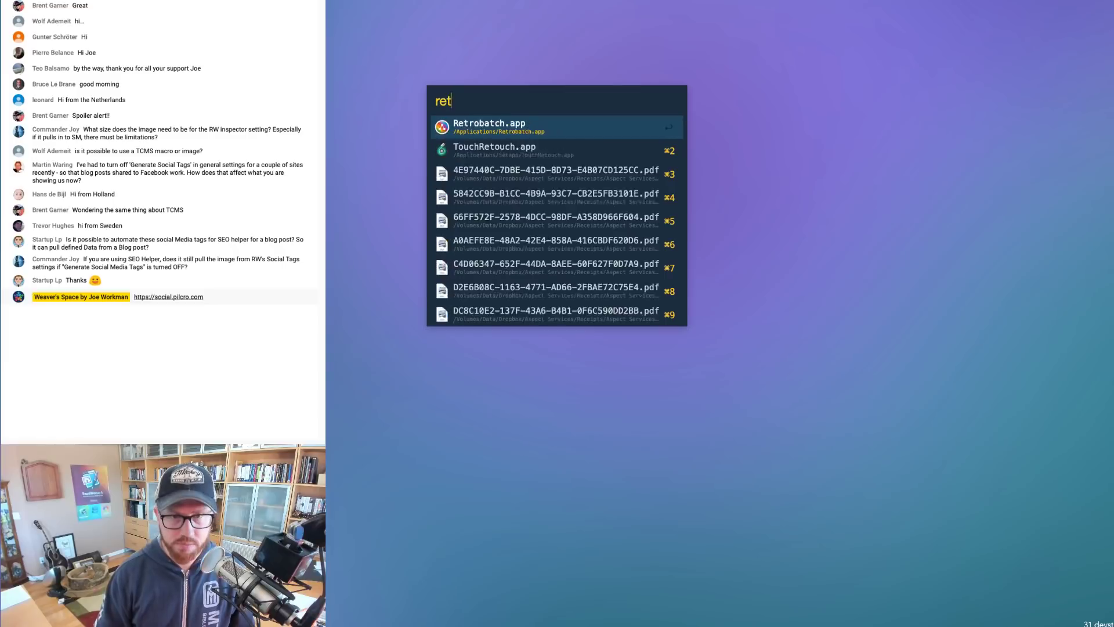
key("Return")
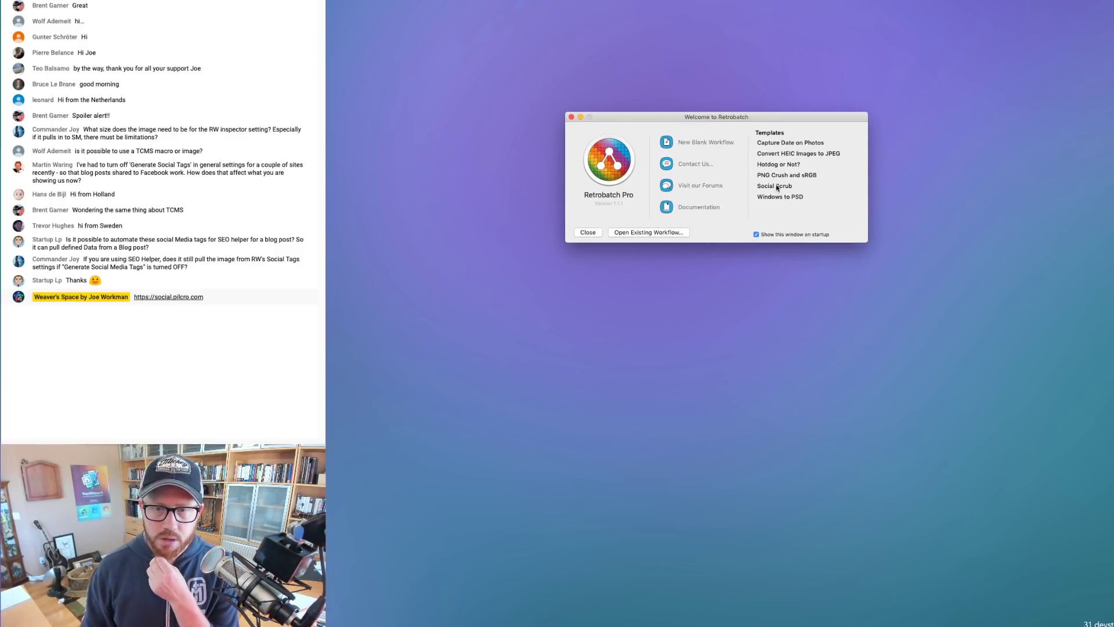
Create a workflow from the Social Scrub template and move its window higher on the desktop
double_click(776, 186)
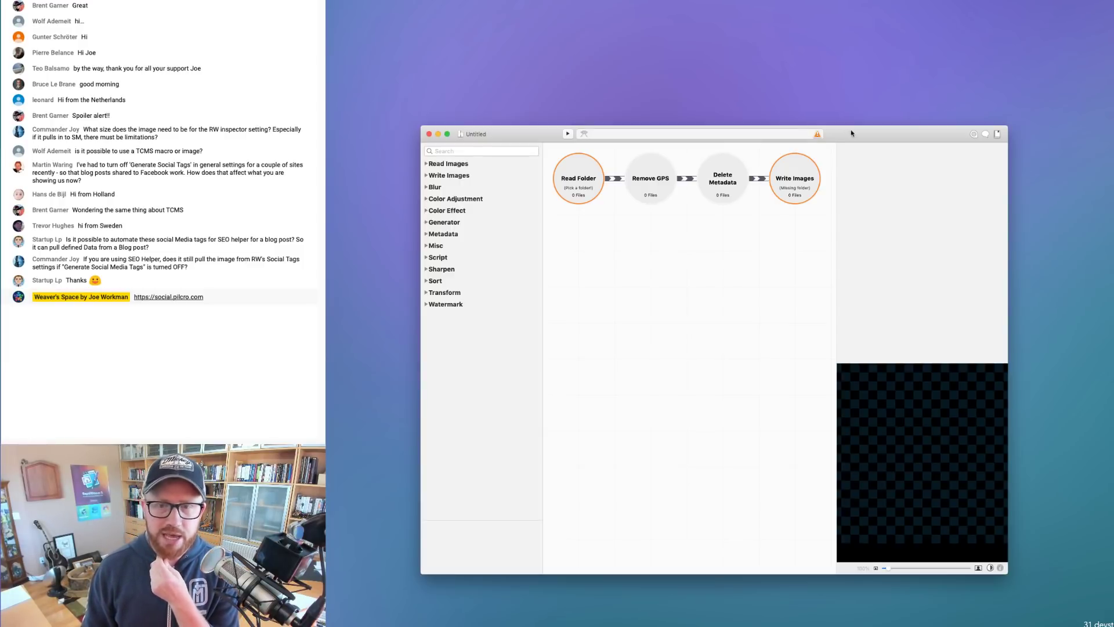
left_click_drag(851, 134, 847, 95)
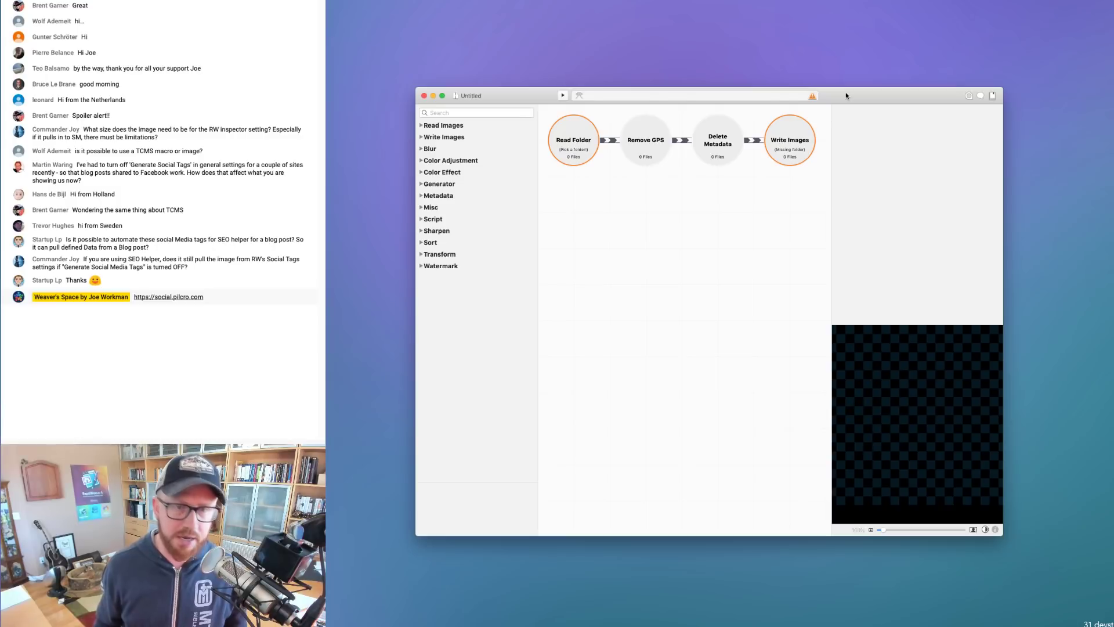
left_click_drag(846, 93, 841, 94)
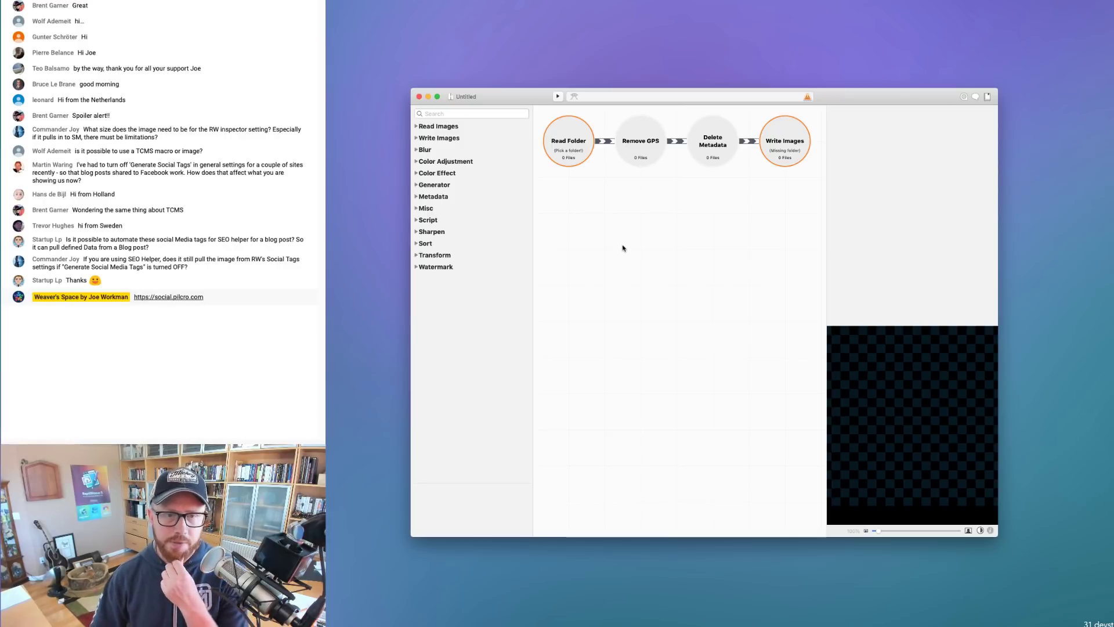
Find the Crop node and add it to the workflow canvas below the Delete Metadata and Write Images nodes
left_click(454, 115)
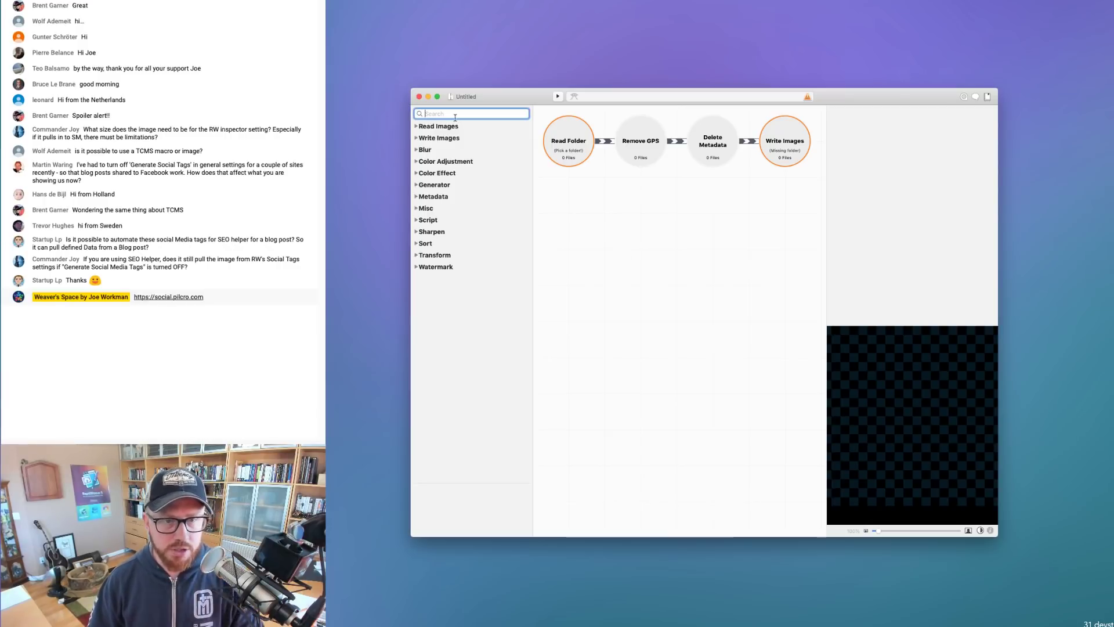
type("crop")
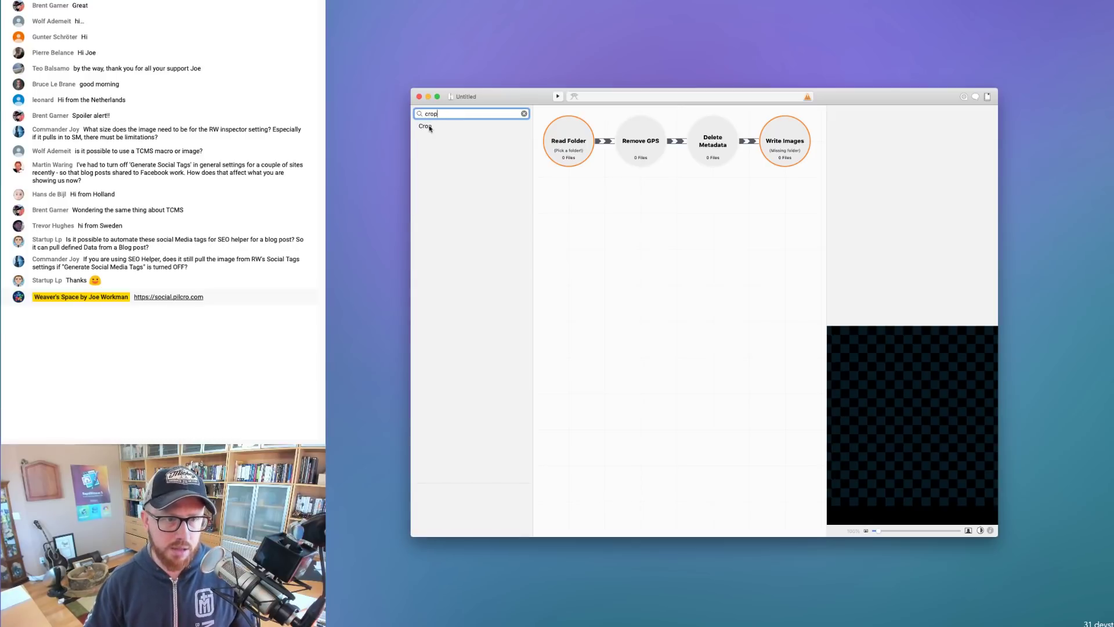
left_click(437, 127)
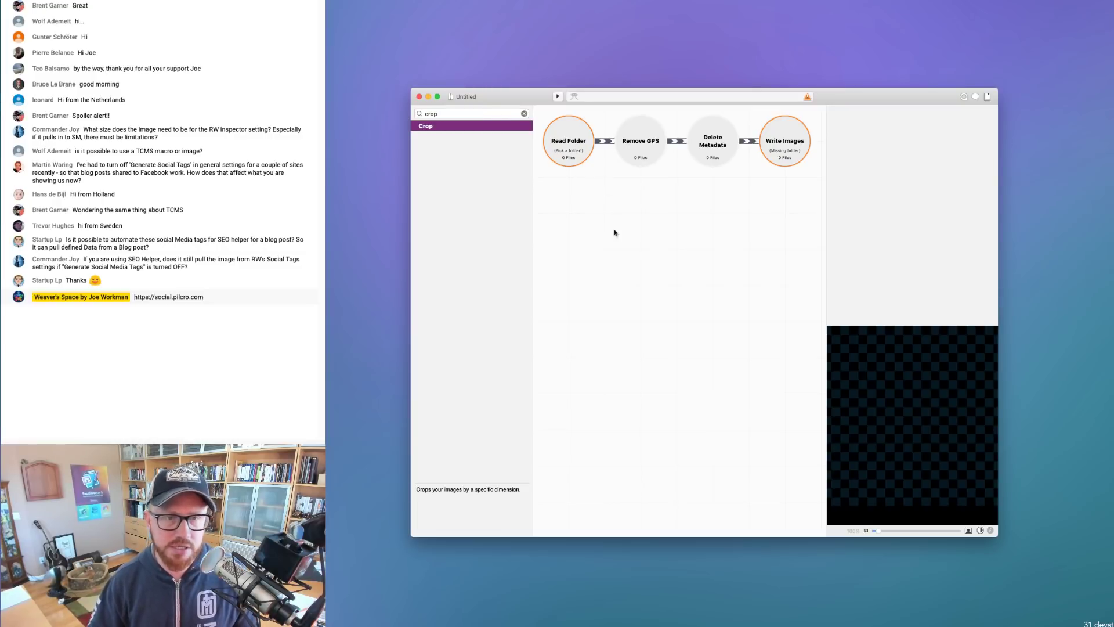
left_click(645, 147)
left_click(712, 142)
left_click(788, 140)
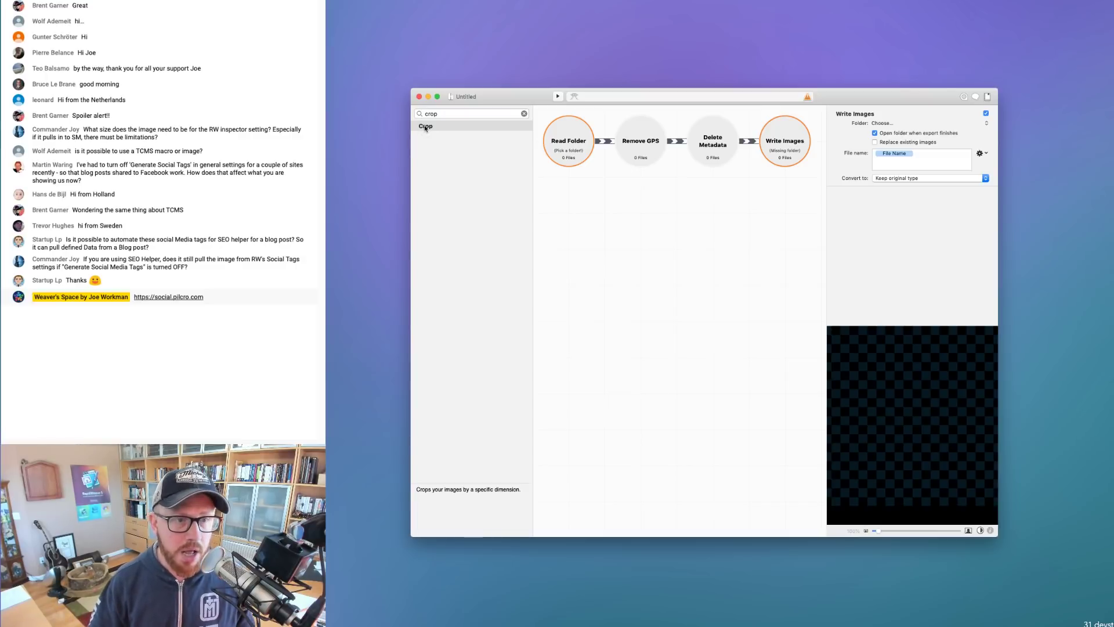
left_click_drag(425, 128, 748, 221)
left_click(709, 264)
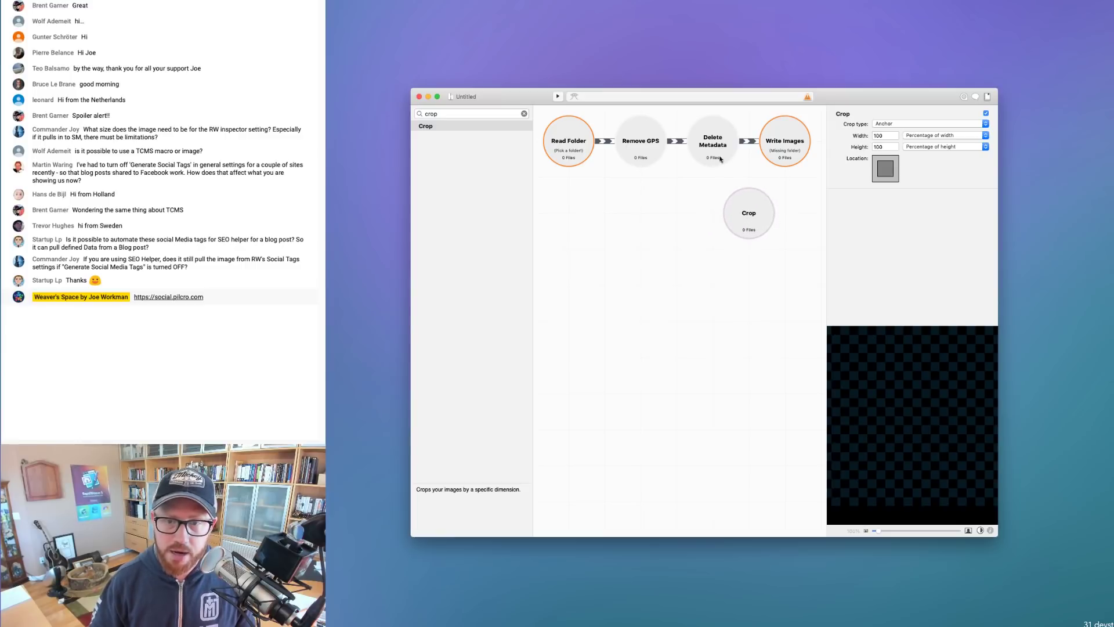
Examine the crop type and width settings of the new Crop node
left_click(896, 123)
left_click(897, 123)
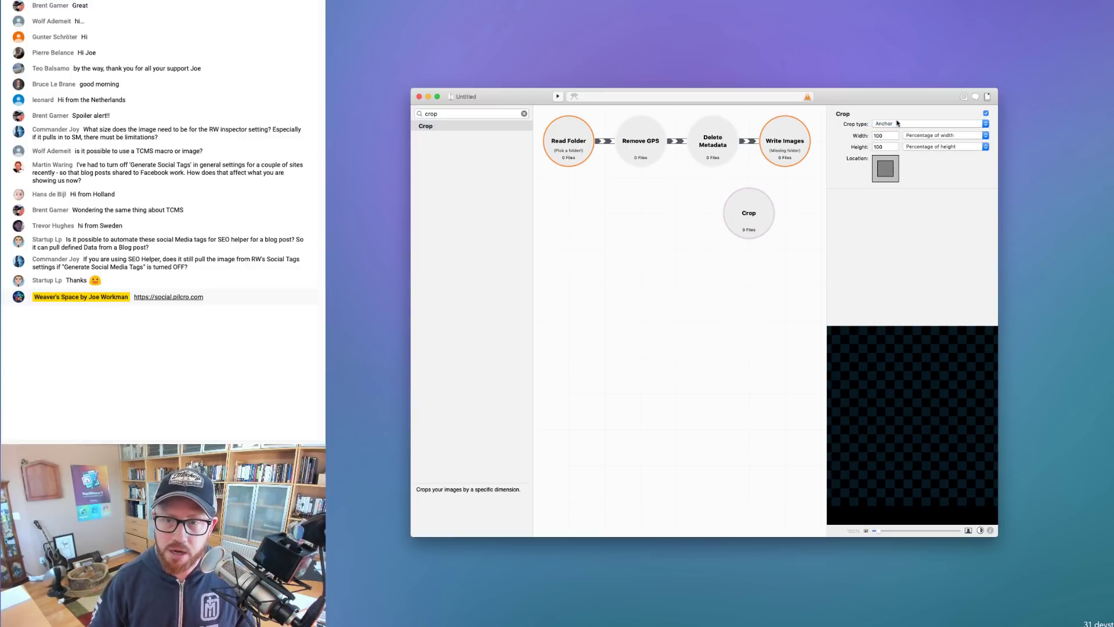
left_click(893, 123)
left_click(893, 123)
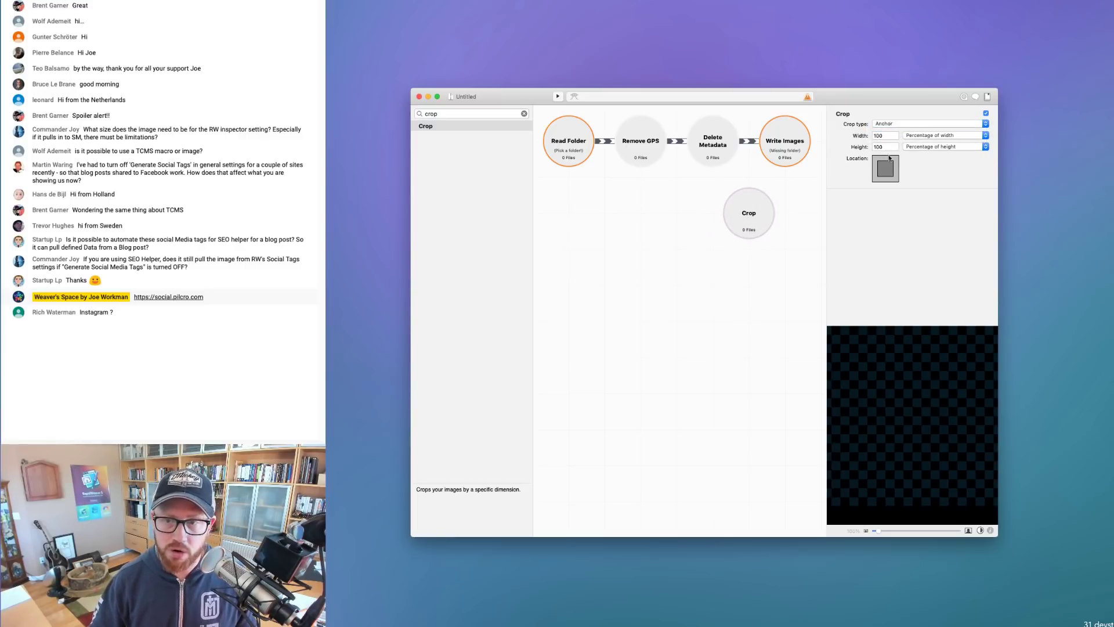
left_click(892, 141)
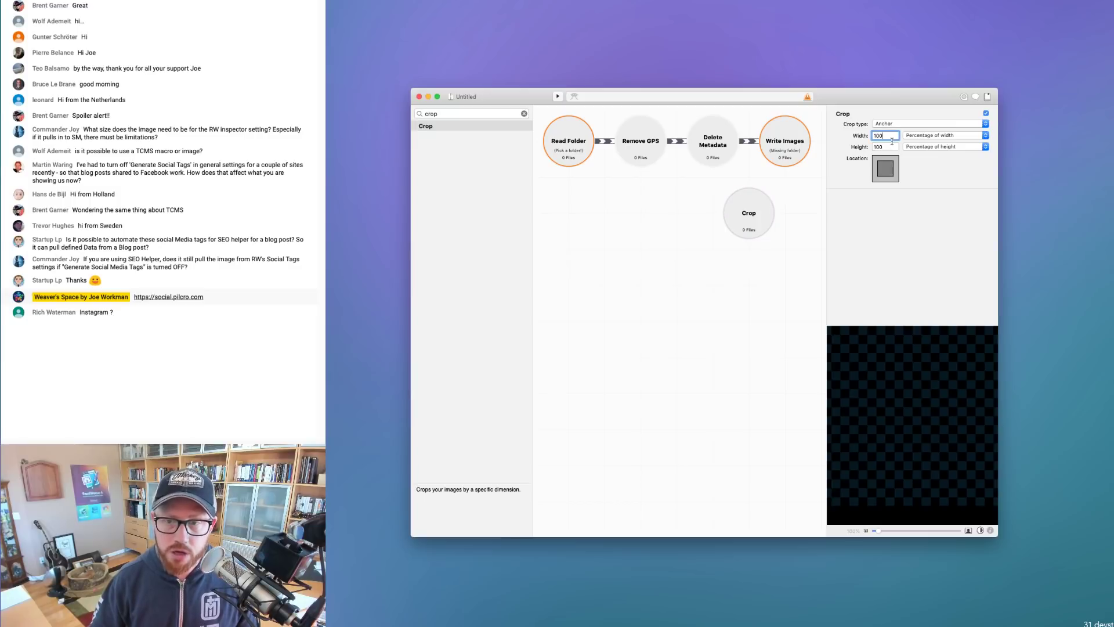
Add a second Crop node beside Write Images and rearrange the nodes so that both Crop nodes link to it
left_click(795, 195)
left_click_drag(454, 126, 792, 139)
left_click_drag(722, 165, 709, 131)
left_click_drag(789, 336, 793, 265)
mouse_move(795, 147)
left_mouse_down()
mouse_move(806, 151)
mouse_move(796, 149)
left_mouse_up()
left_click_drag(786, 227, 736, 200)
left_click(712, 136)
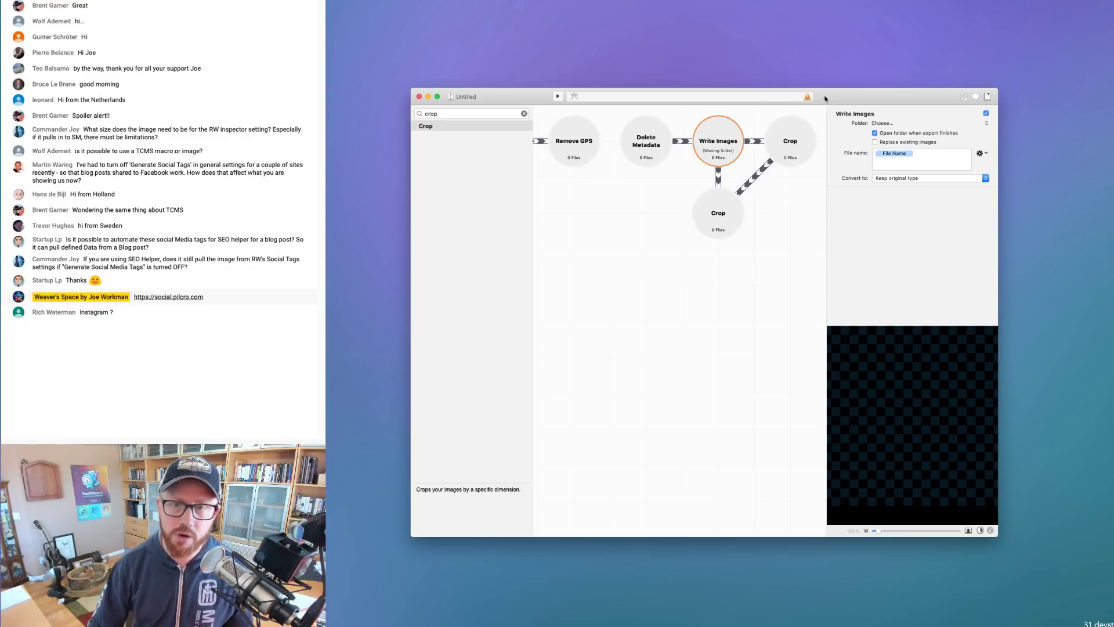
left_click_drag(828, 98, 742, 103)
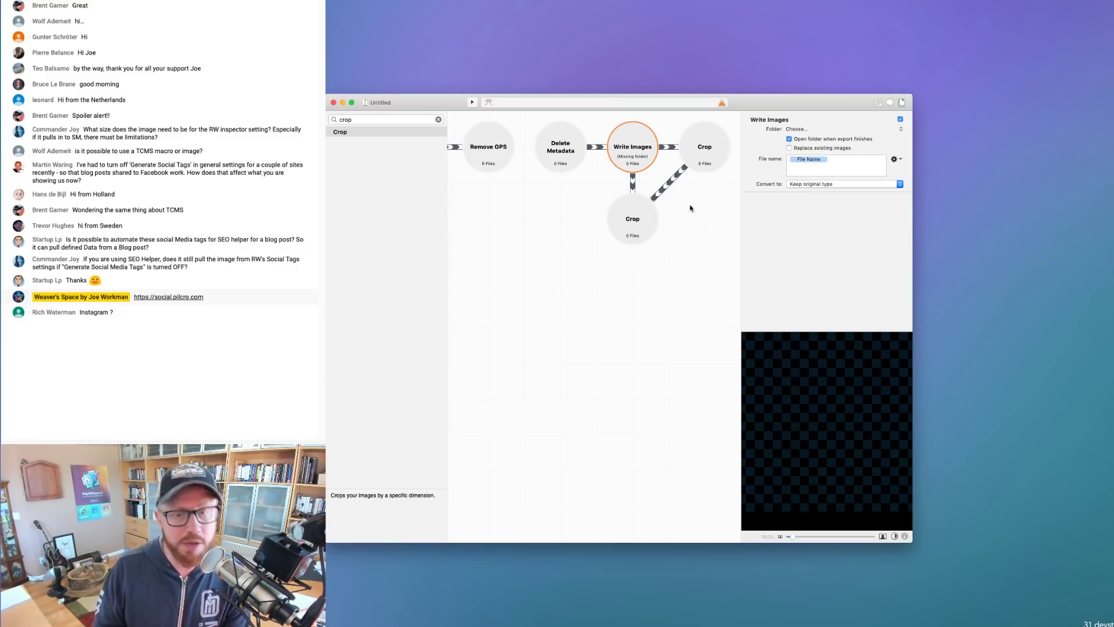
left_click_drag(779, 102, 868, 107)
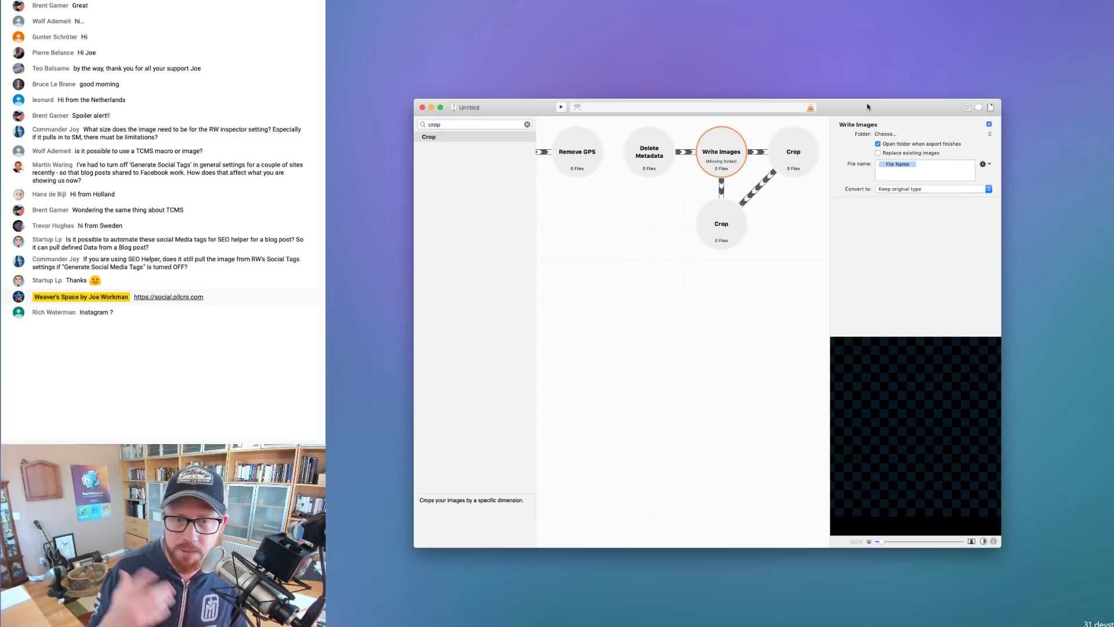
left_click_drag(869, 107, 892, 102)
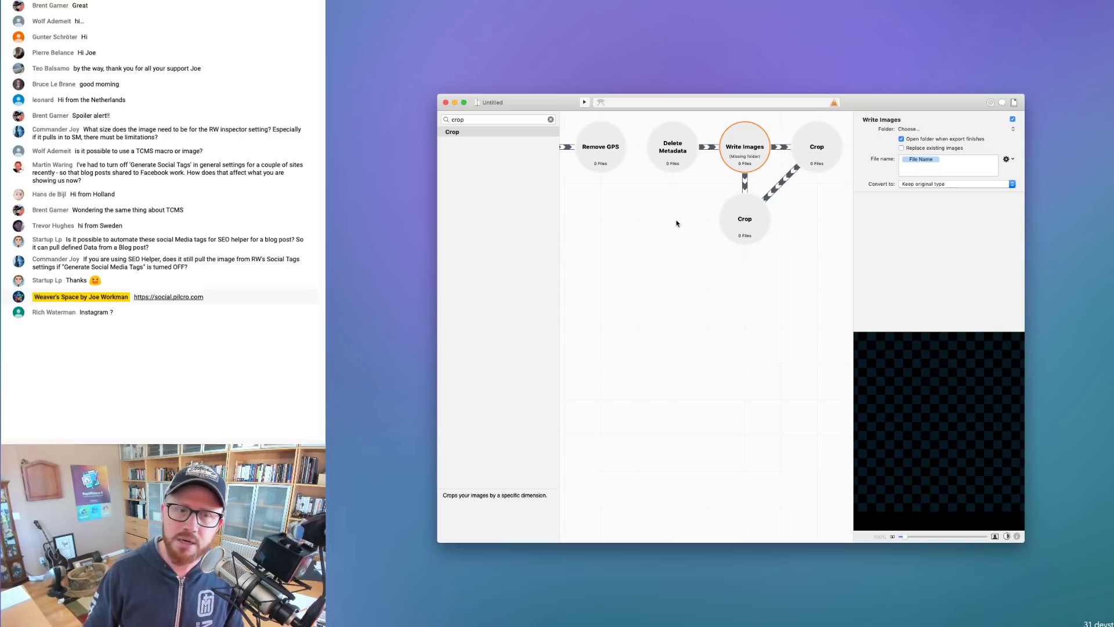
left_click_drag(875, 103, 882, 108)
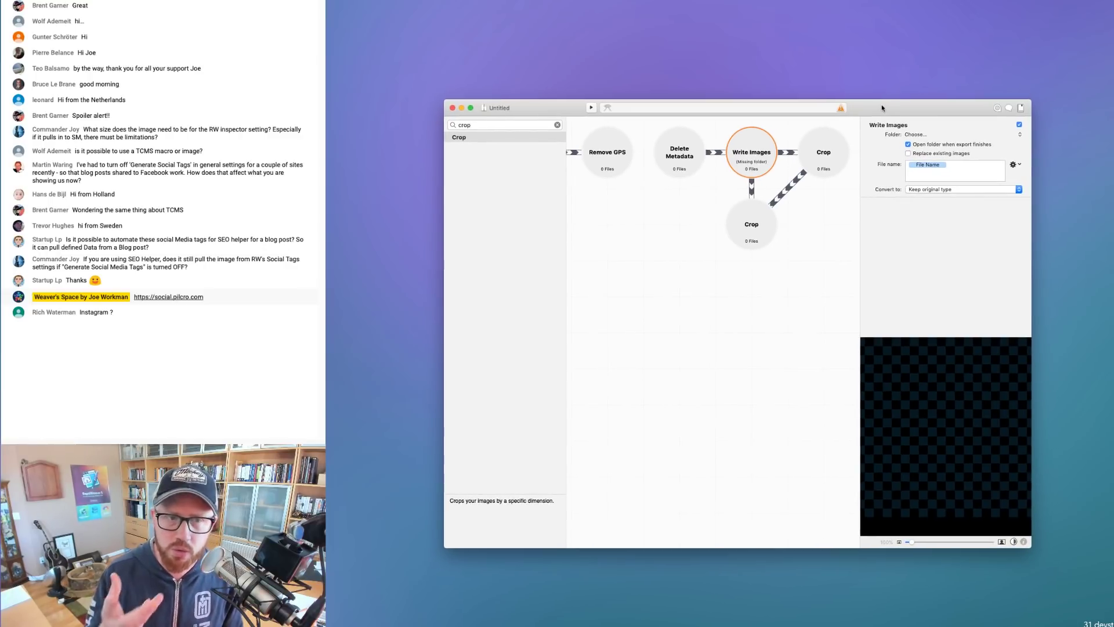
Close the untitled Retrobatch workflow and delete it instead of saving
key("super+w")
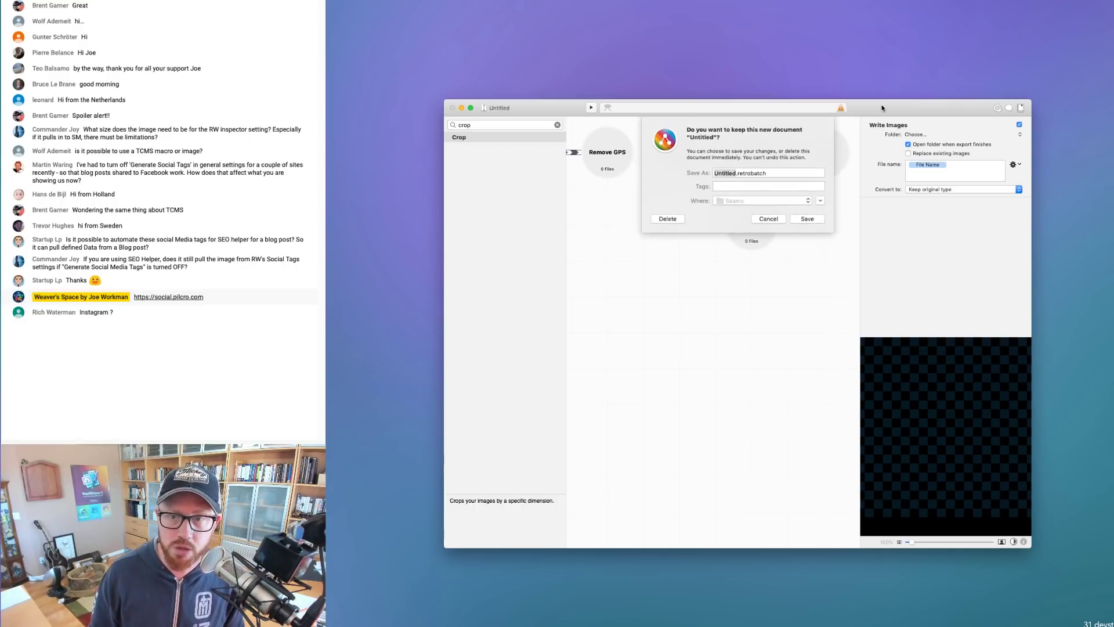
left_click(815, 200)
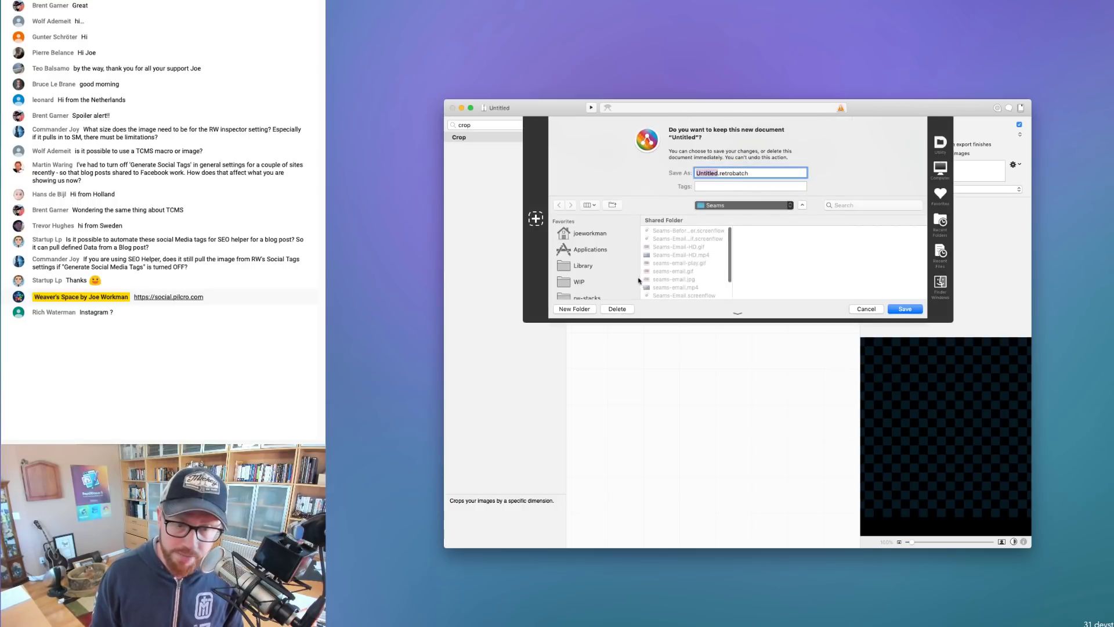
left_click(618, 309)
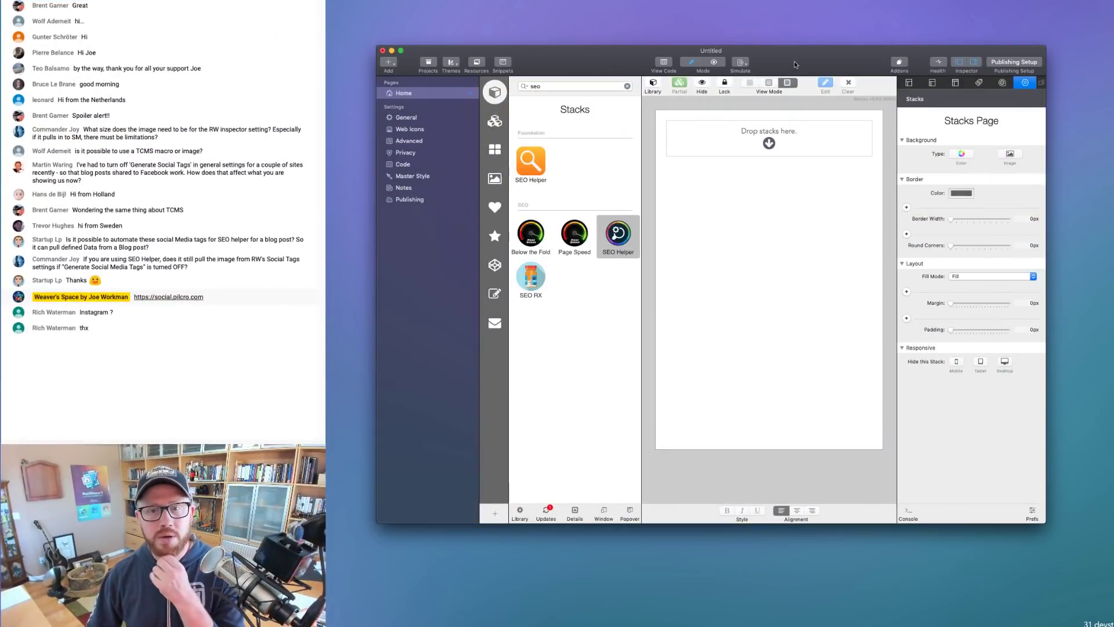
Search the stacks library for "like" and add the Like It stack to the empty page
left_click(627, 86)
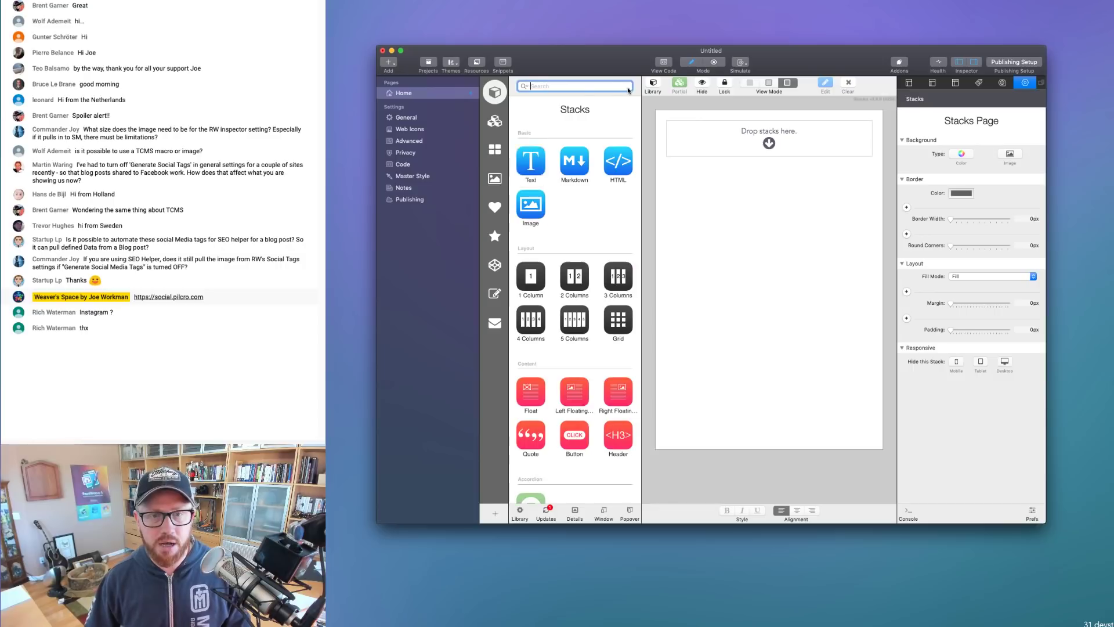
type("like")
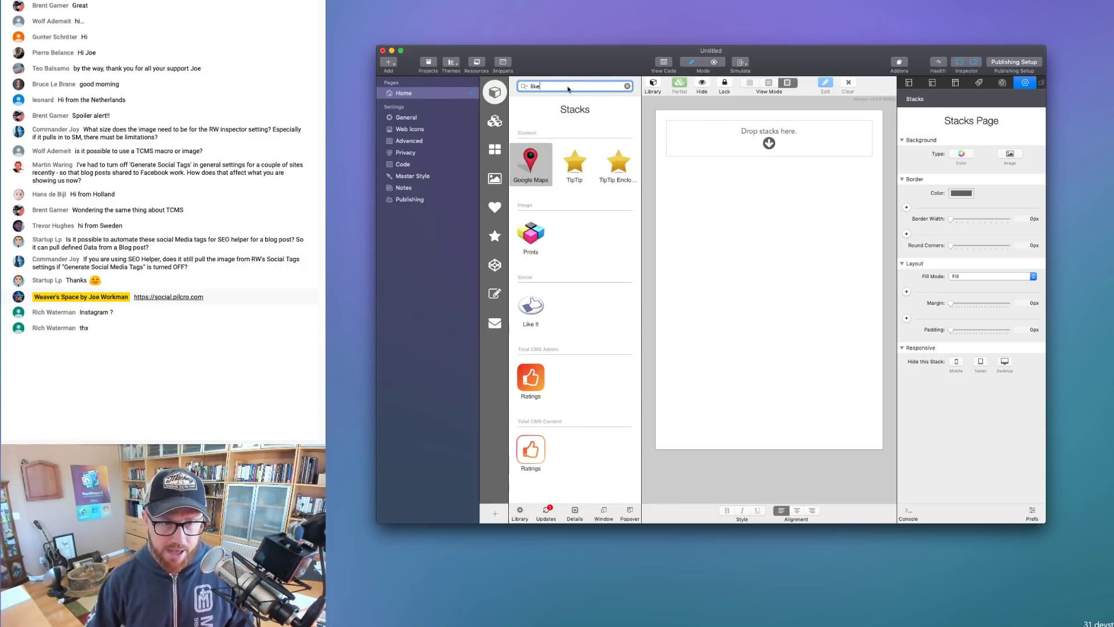
left_click_drag(540, 293, 771, 136)
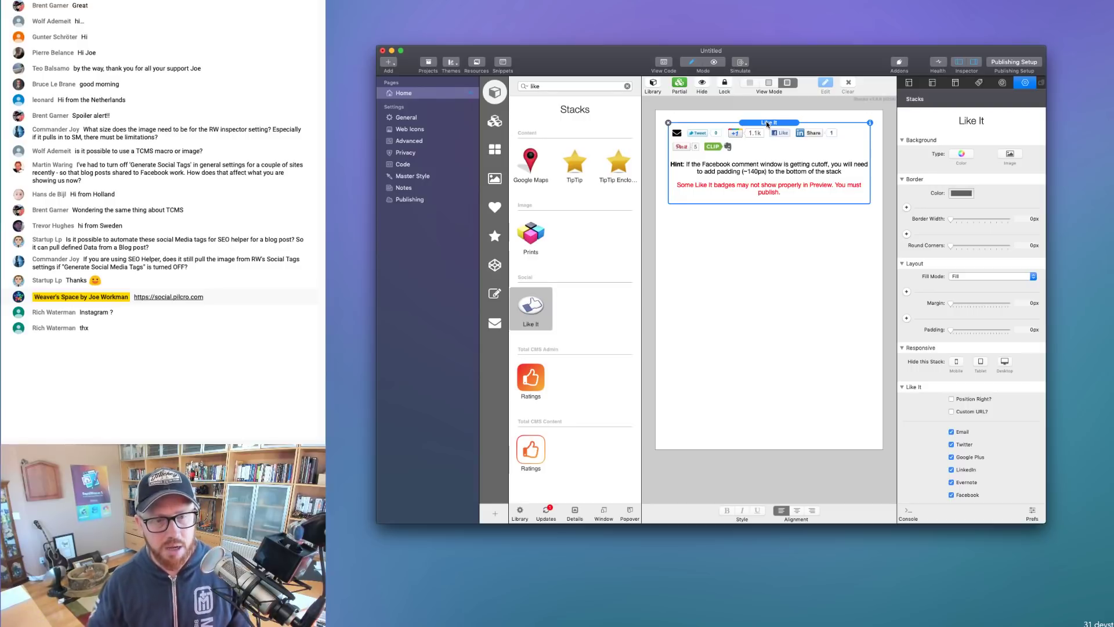
Search the stacks library for "share" and add the Share It Icons stack below the Like It stack
left_click(559, 90)
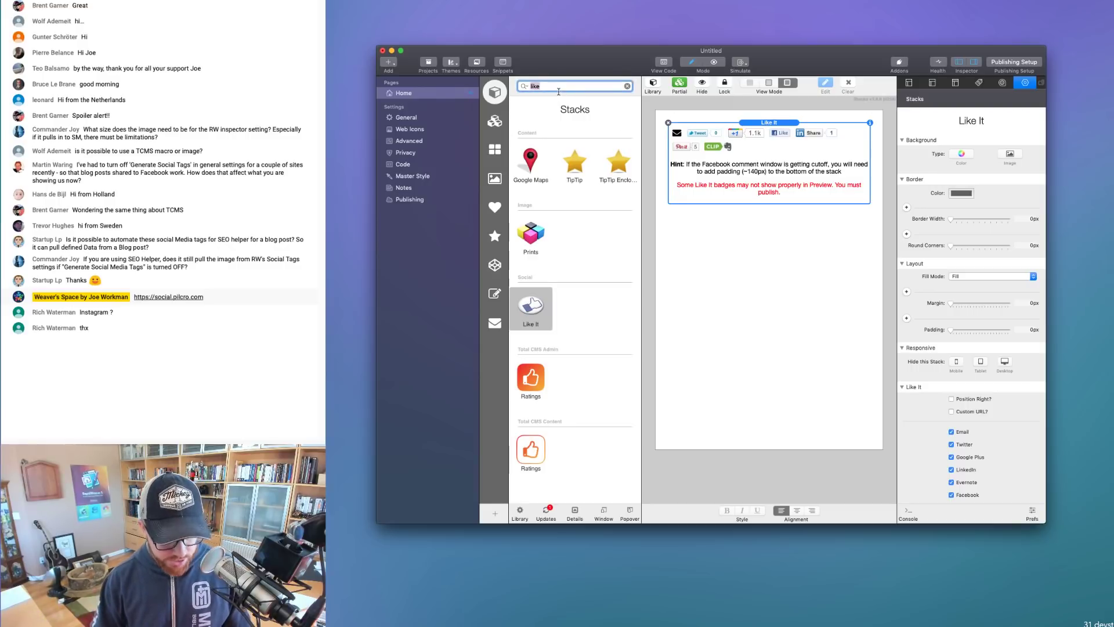
left_click(781, 277)
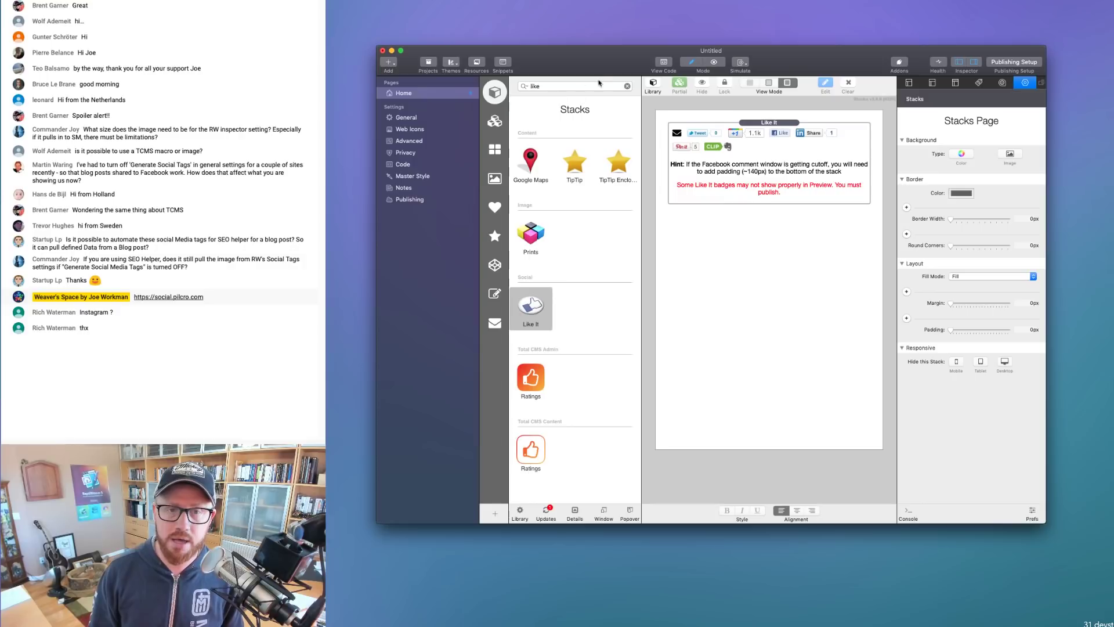
left_click(628, 86)
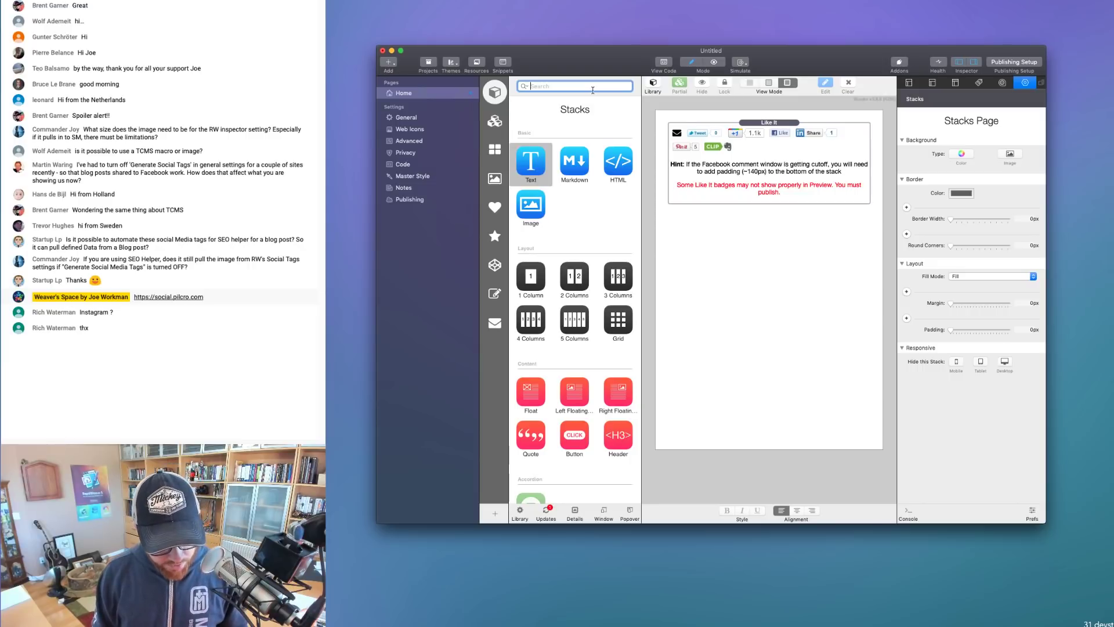
type("share")
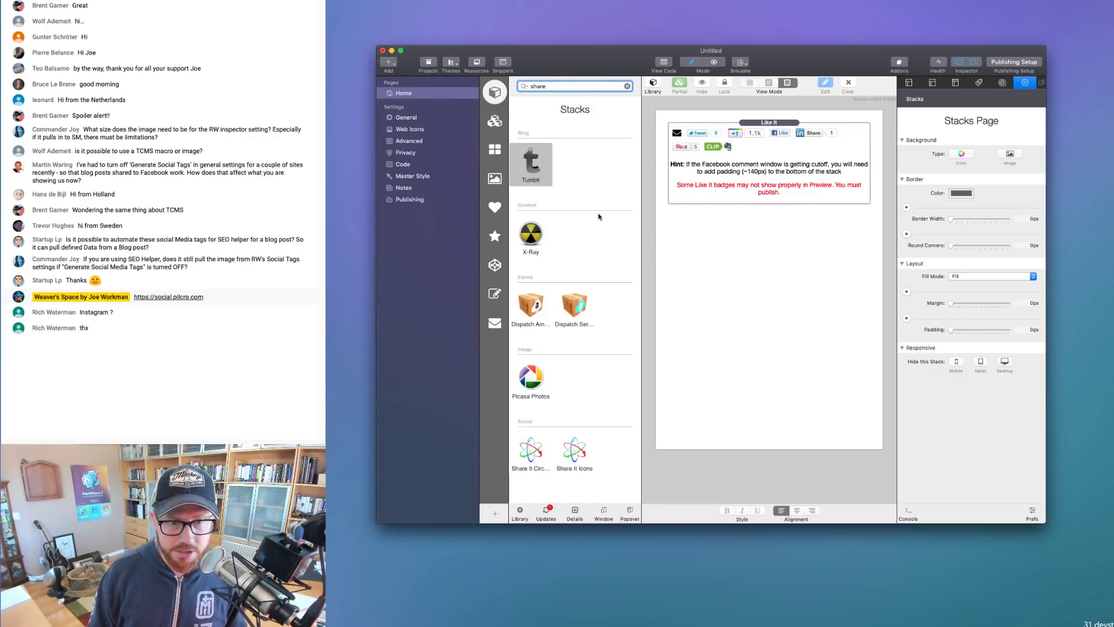
left_click_drag(574, 450, 730, 292)
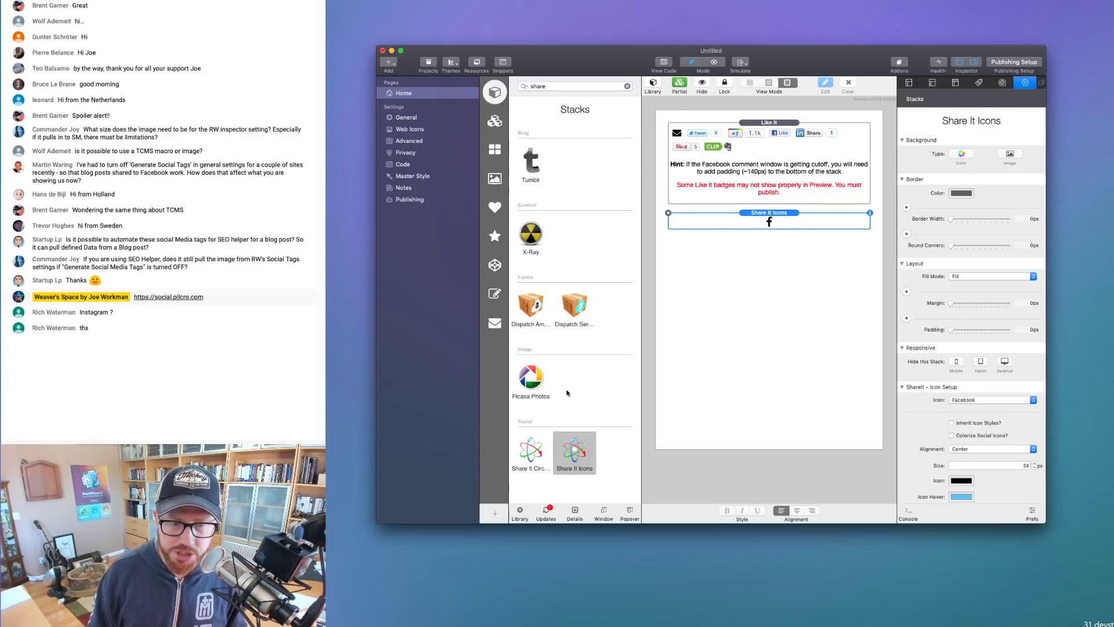
Switch the Share It Icons stack's icon to LinkedIn and back to Facebook
left_click(534, 448)
mouse_move(534, 448)
left_mouse_down()
mouse_move(714, 247)
mouse_move(531, 441)
mouse_move(536, 451)
left_mouse_up()
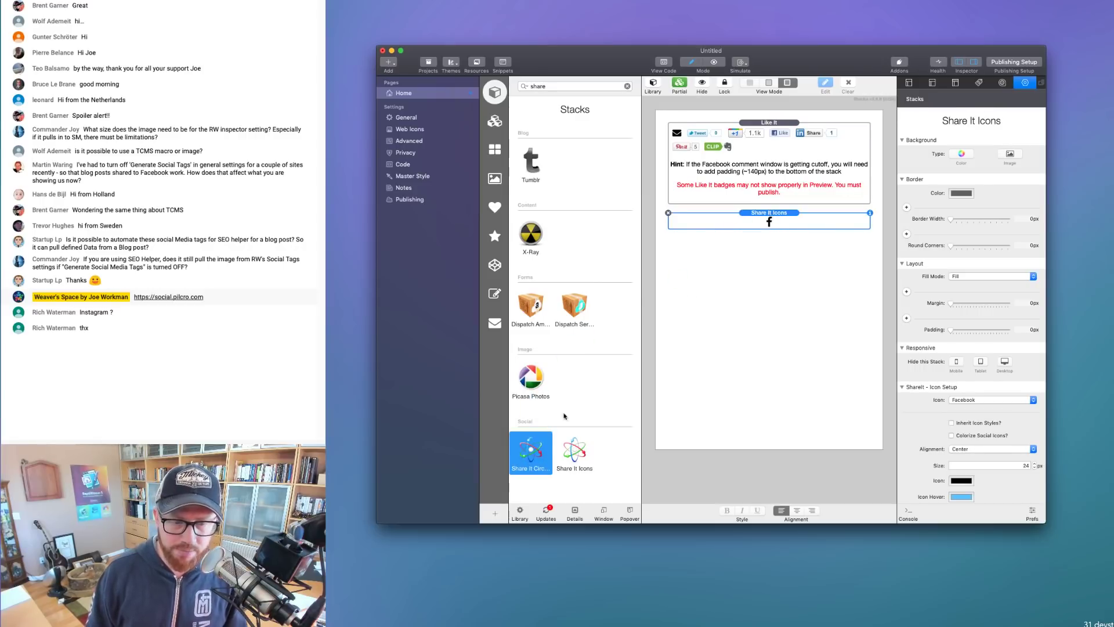
left_click(764, 221)
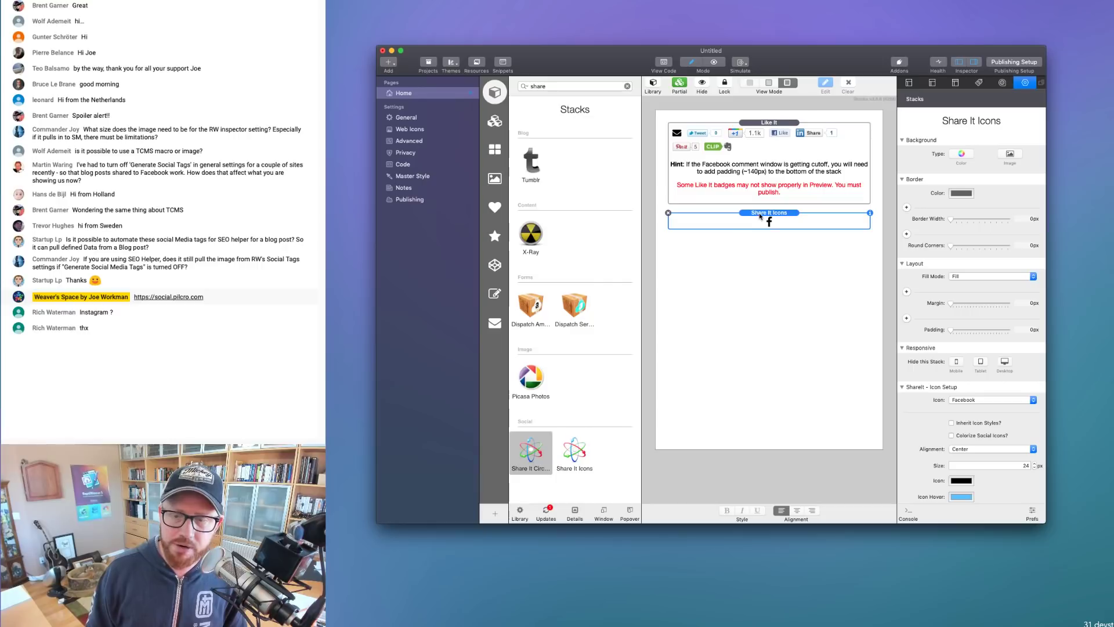
left_click(973, 400)
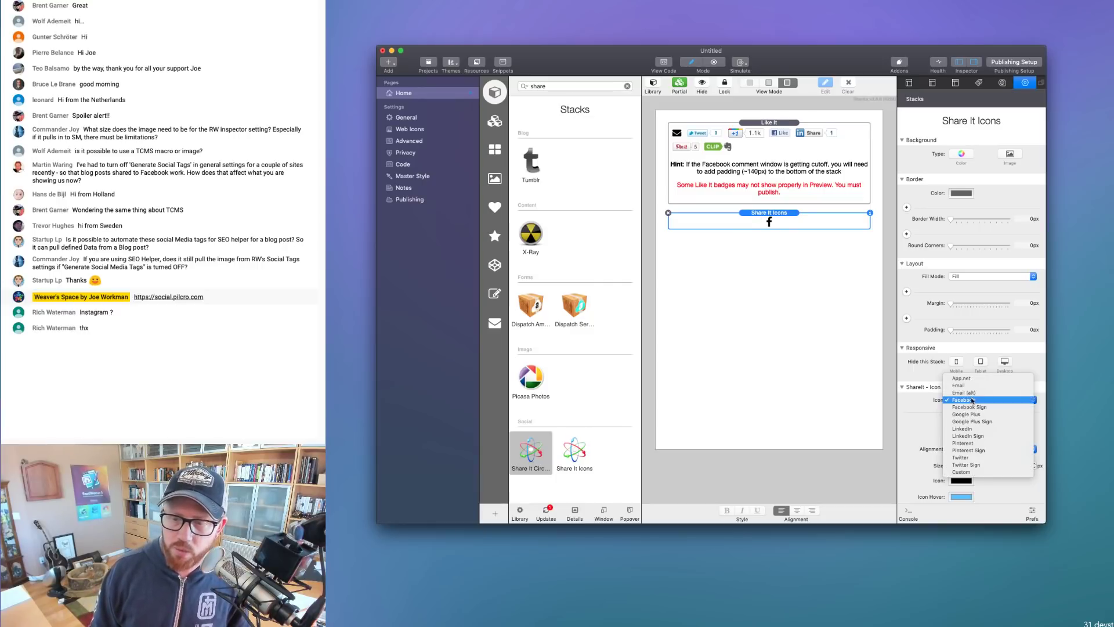
left_click(968, 428)
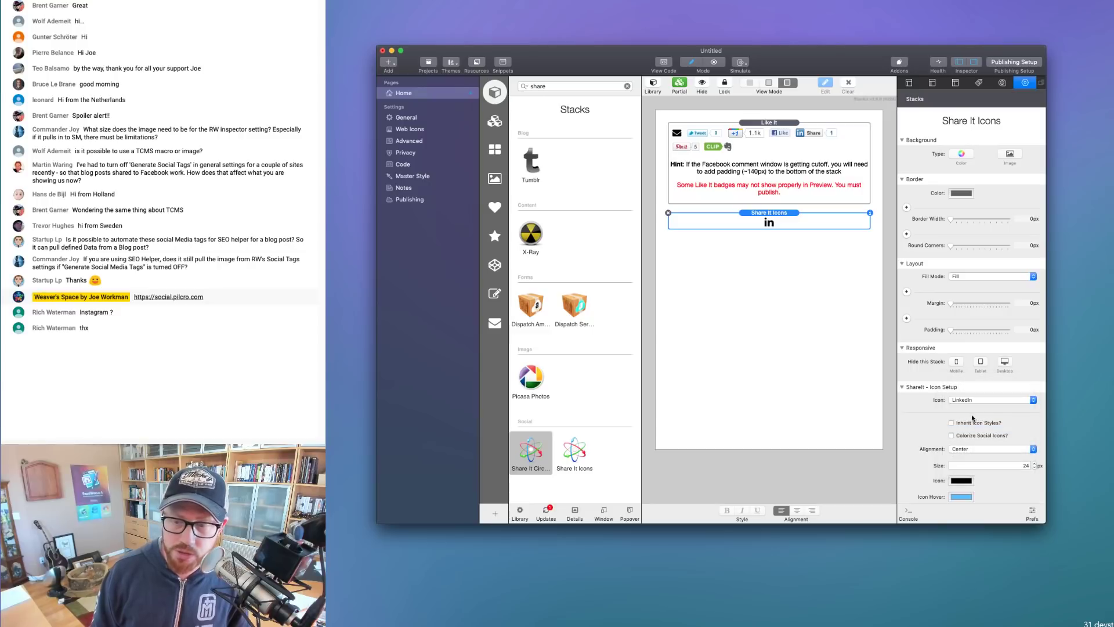
left_click(972, 401)
left_click(968, 371)
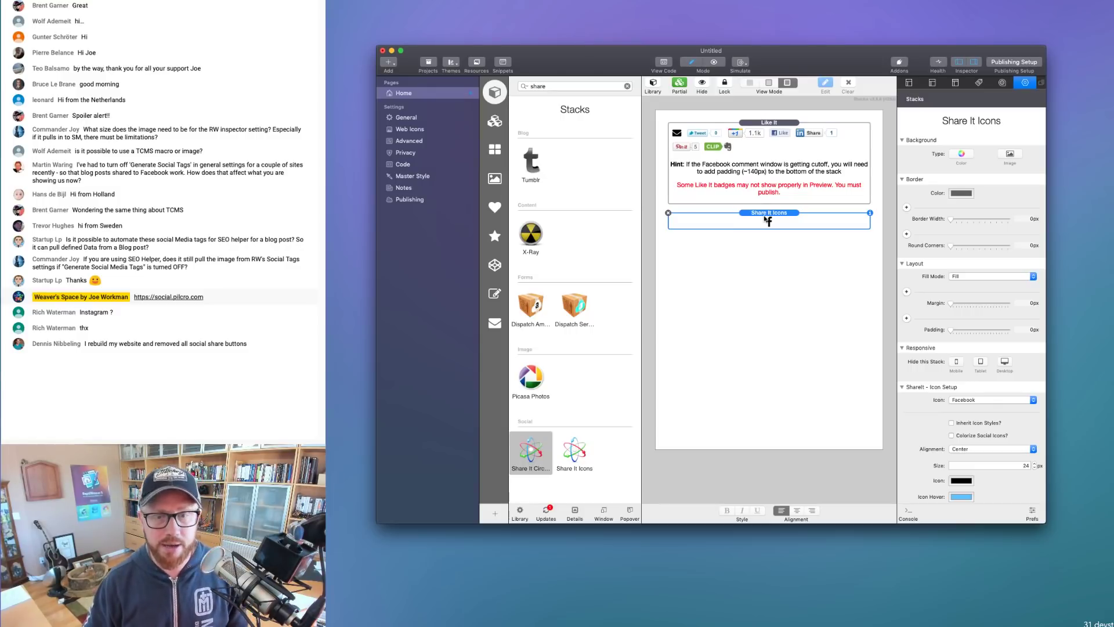
Remove the Like It and Share It Icons stacks from the page
left_click(706, 133)
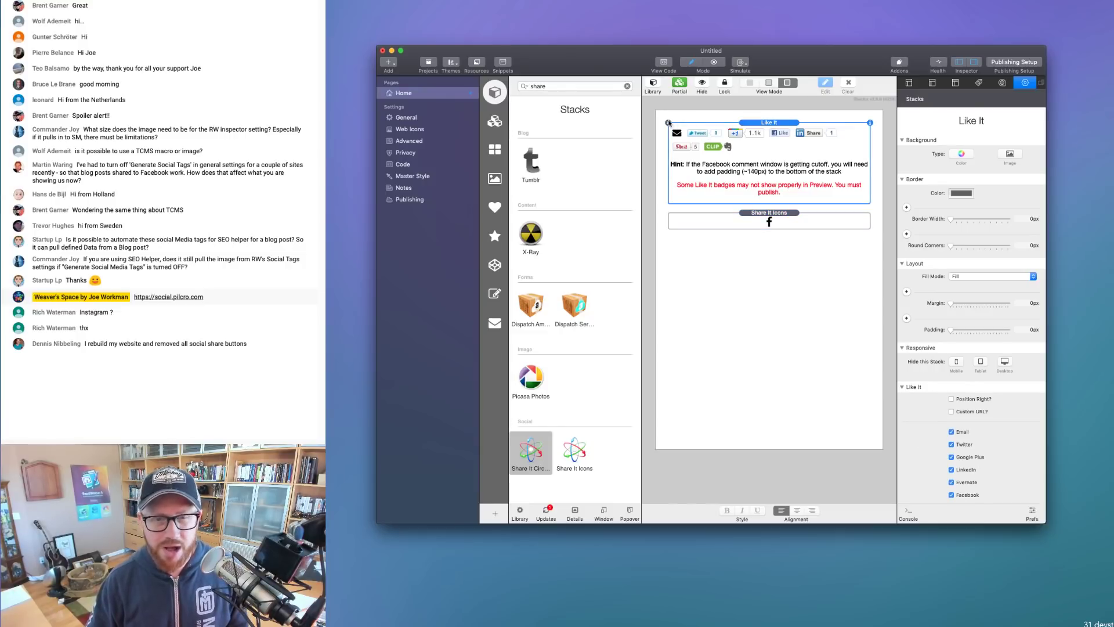
left_click(668, 124)
left_click(668, 122)
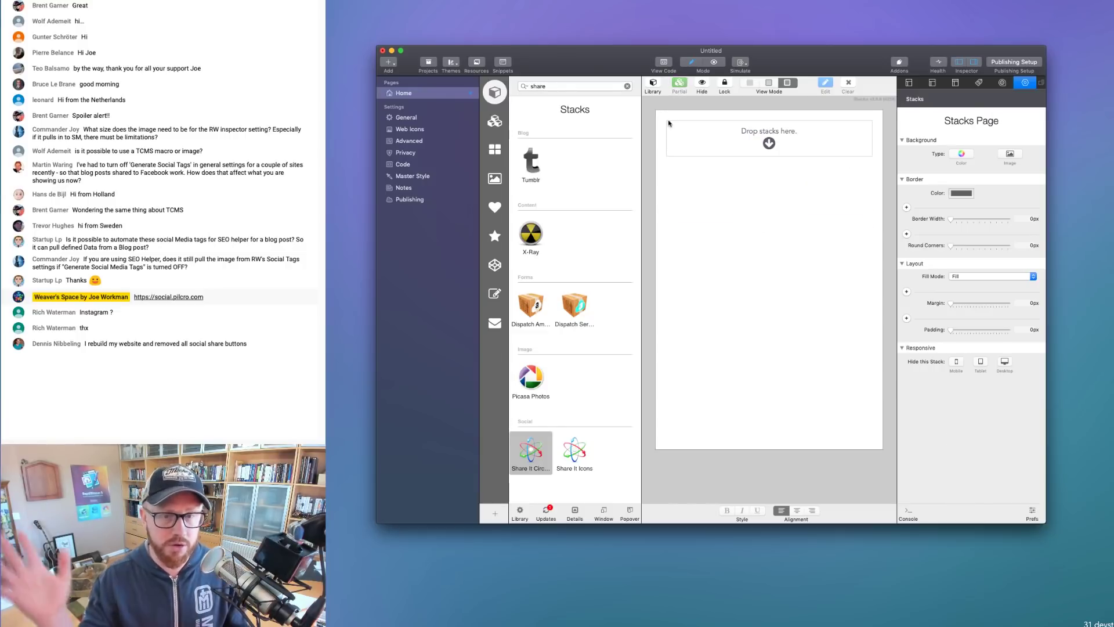
Minimize the untitled RapidWeaver project window to clear the desktop
key("super+Tab")
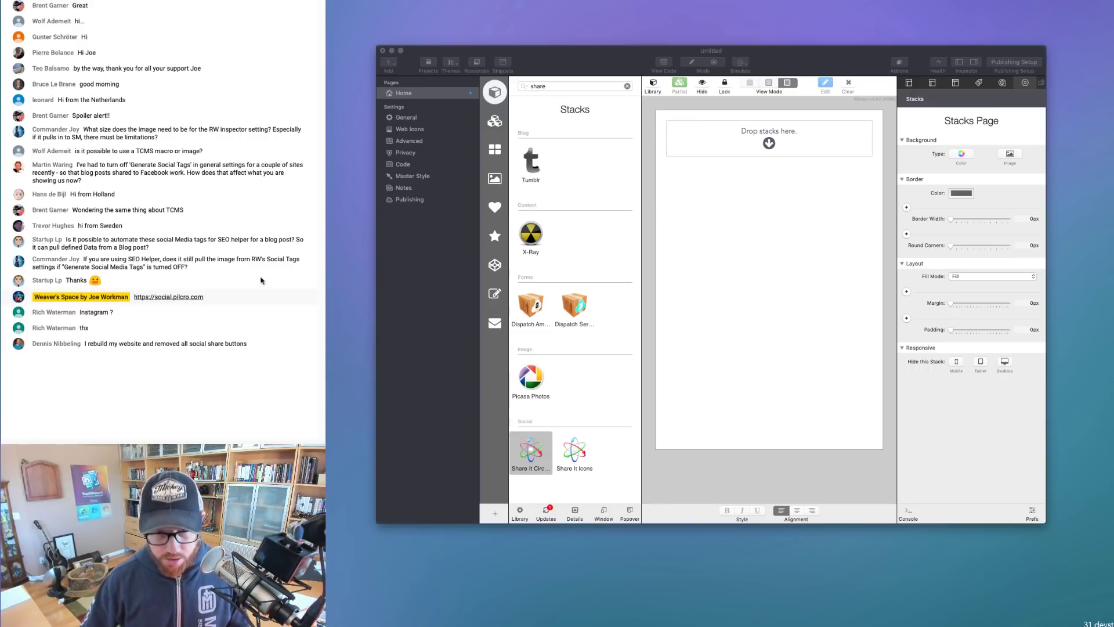
left_click(798, 55)
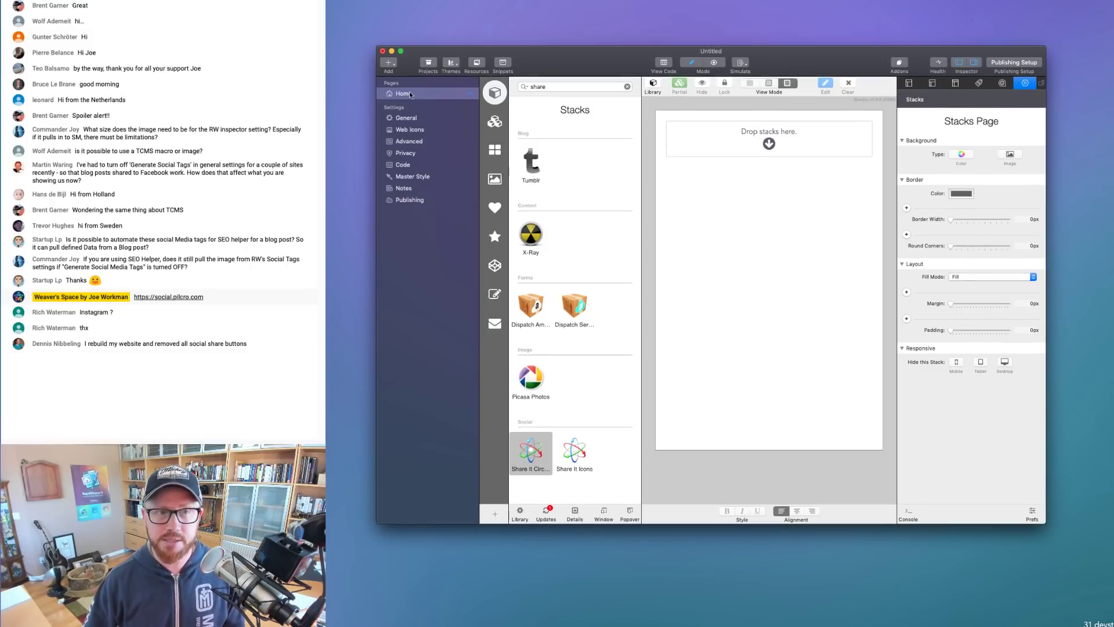
left_click(391, 51)
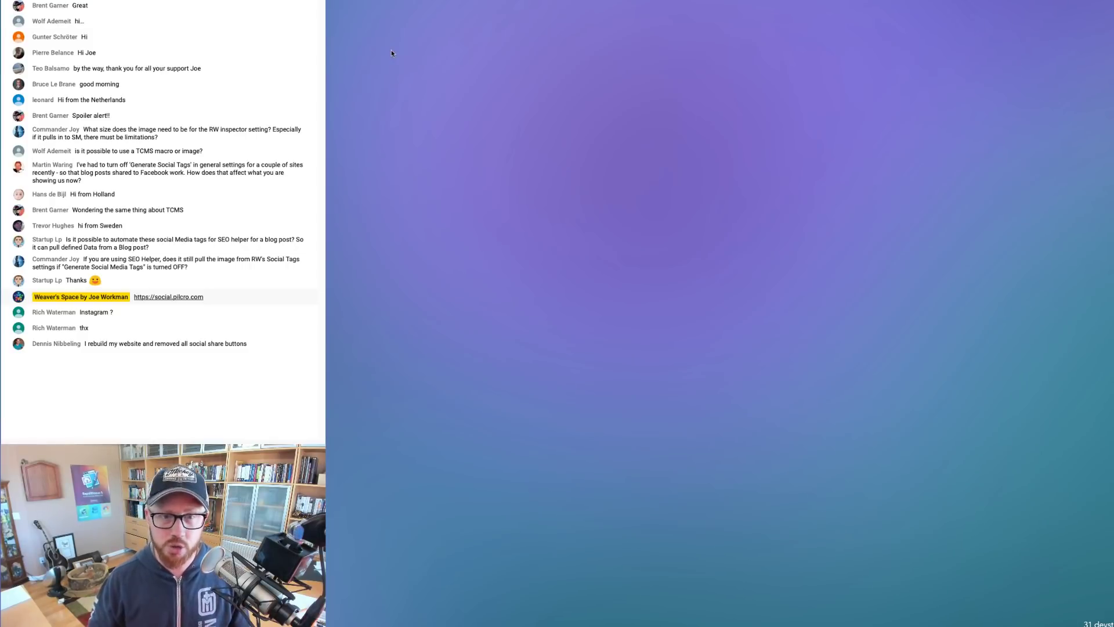
Open Safari, load the RapidWeaver Community add-ons page filtered to popular stacks tagged social, and reposition the browser window
key("alt+space")
type("af")
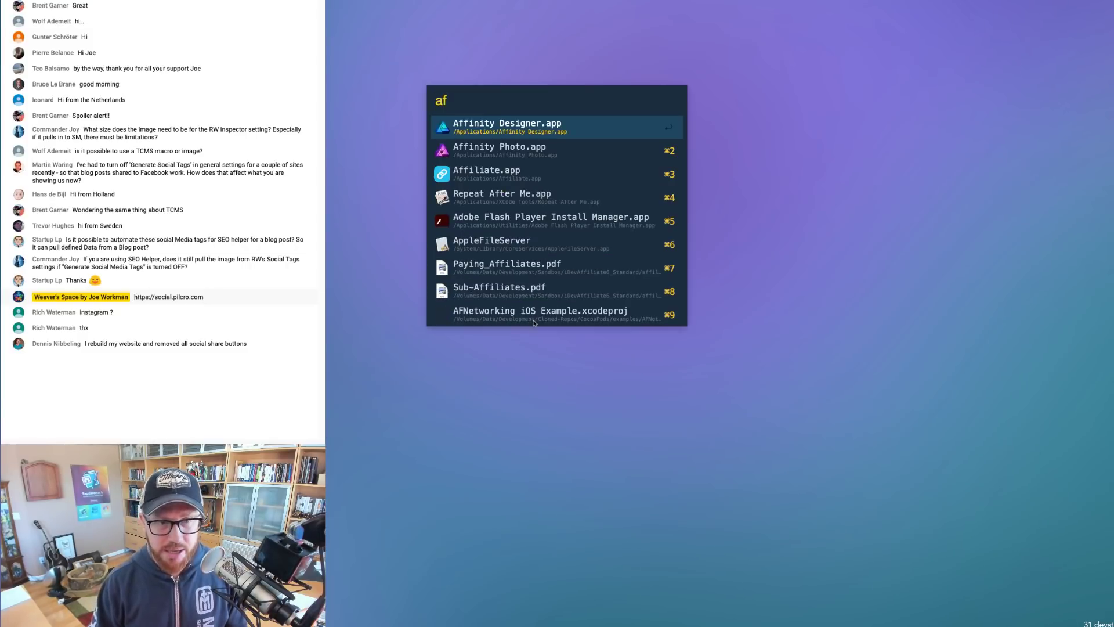
key("BackSpace")
key("BackSpace")
type("sa")
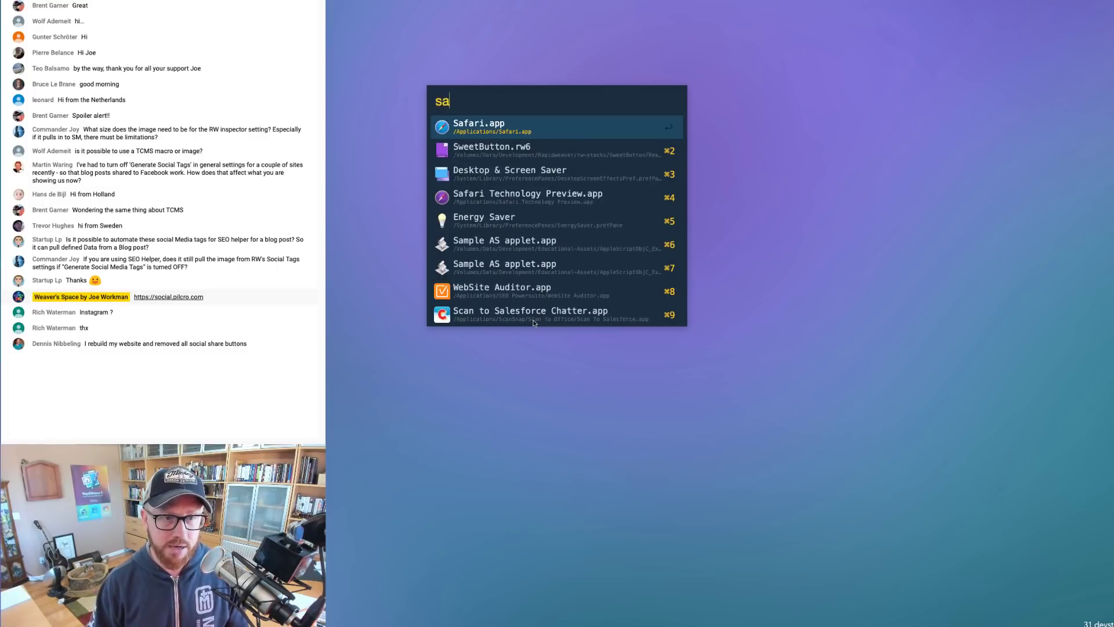
key("Return")
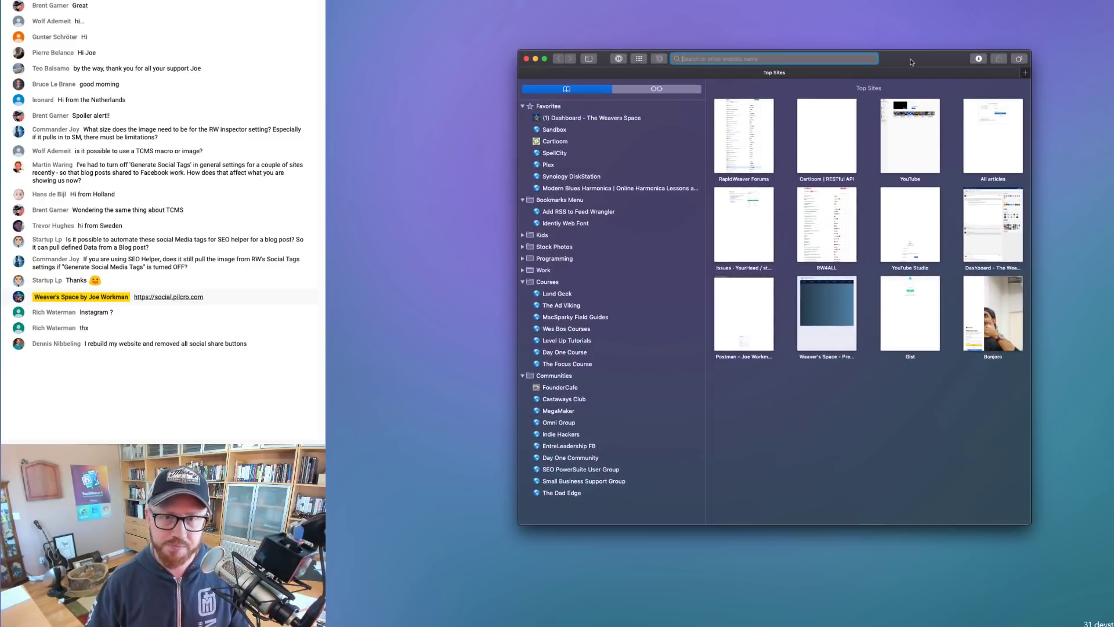
key("super+v")
key("Return")
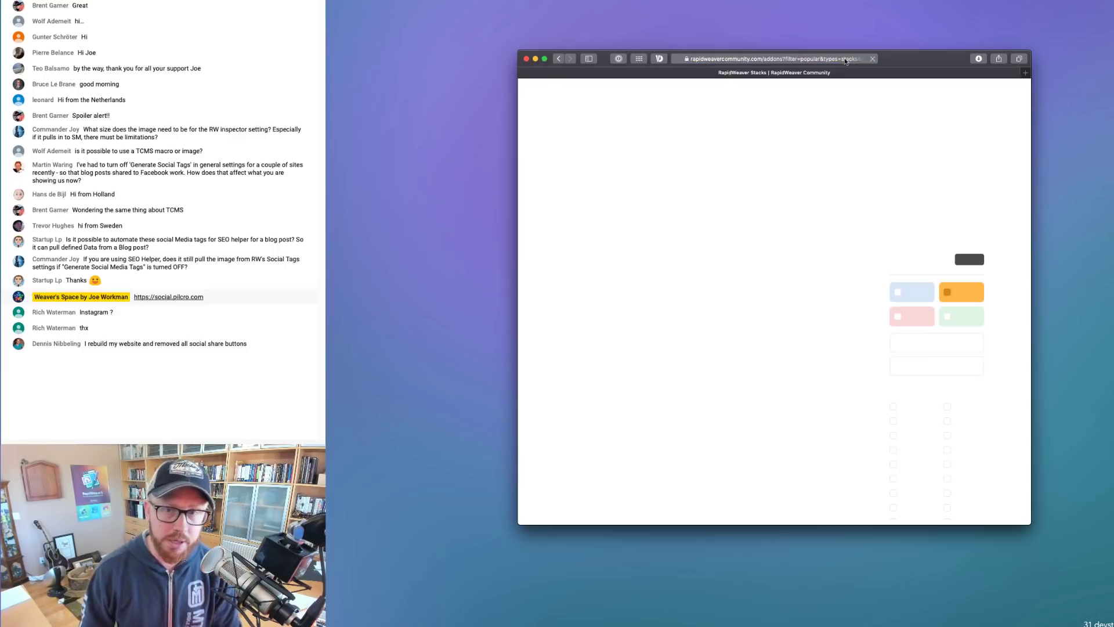
left_click_drag(903, 59, 879, 43)
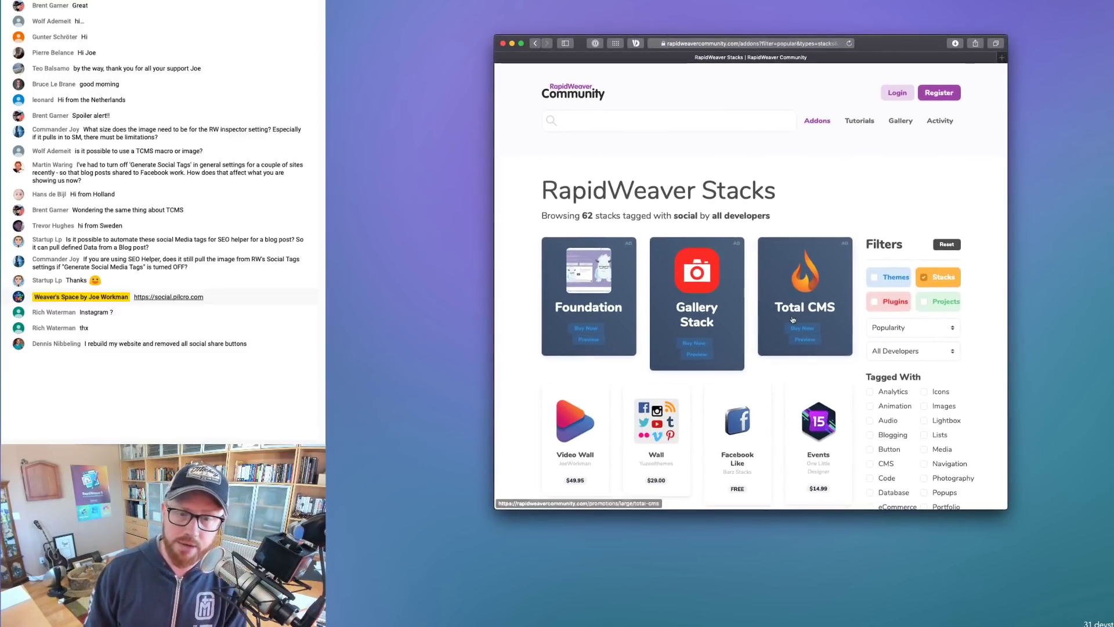
Browse the RapidWeaver Community listing of stacks tagged Social for social sharing, feed and Facebook stacks
scroll(663, 269, "down", 5)
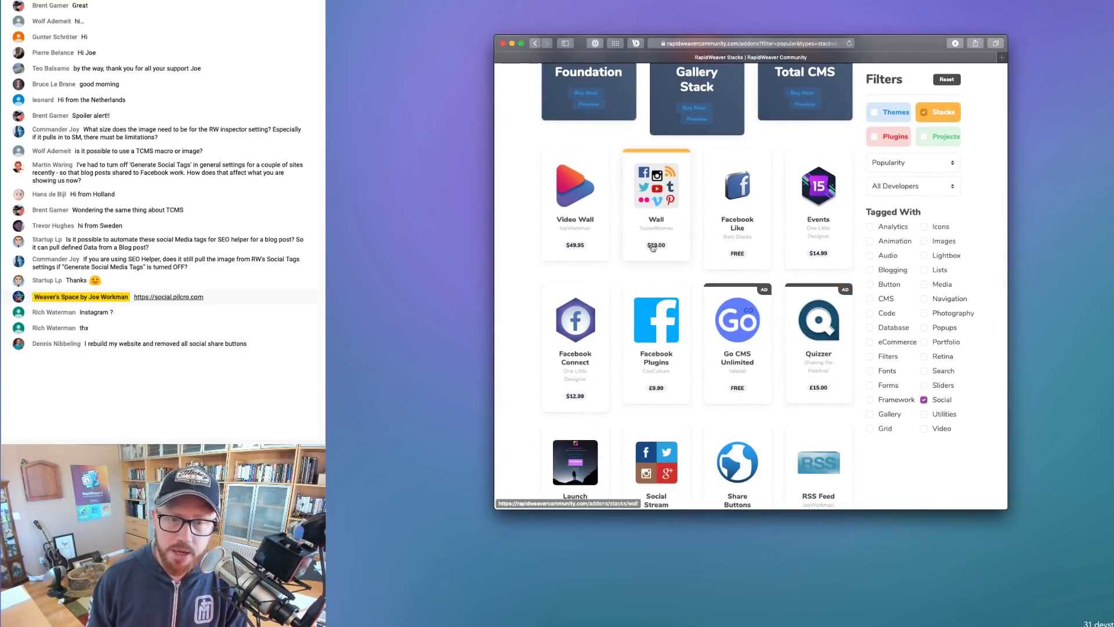
scroll(570, 214, "up", 5)
scroll(571, 213, "down", 4)
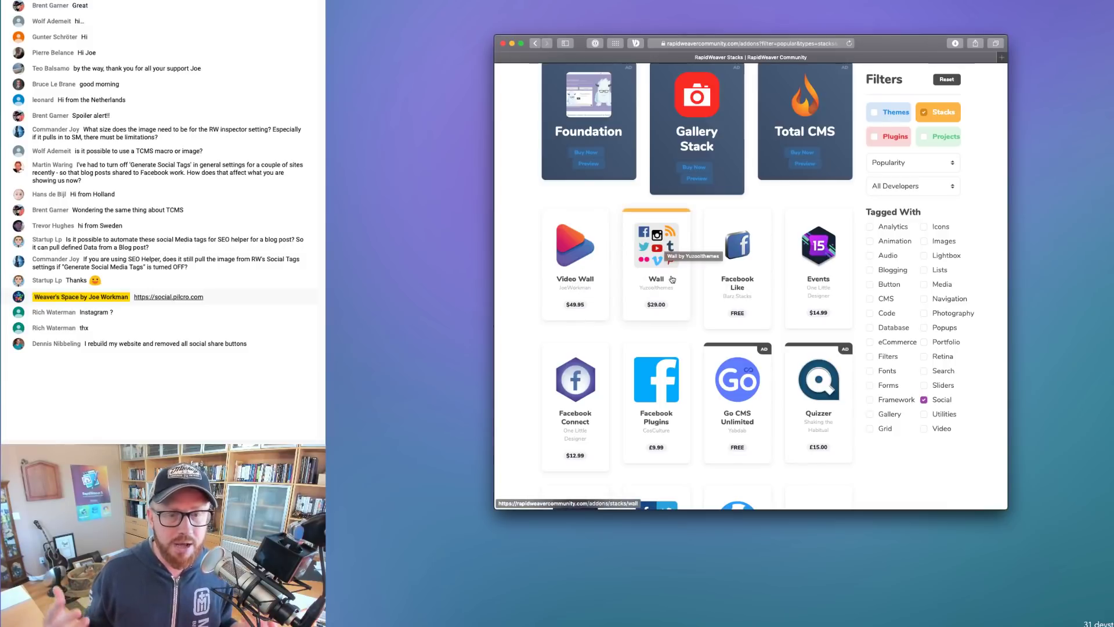
scroll(672, 279, "down", 3)
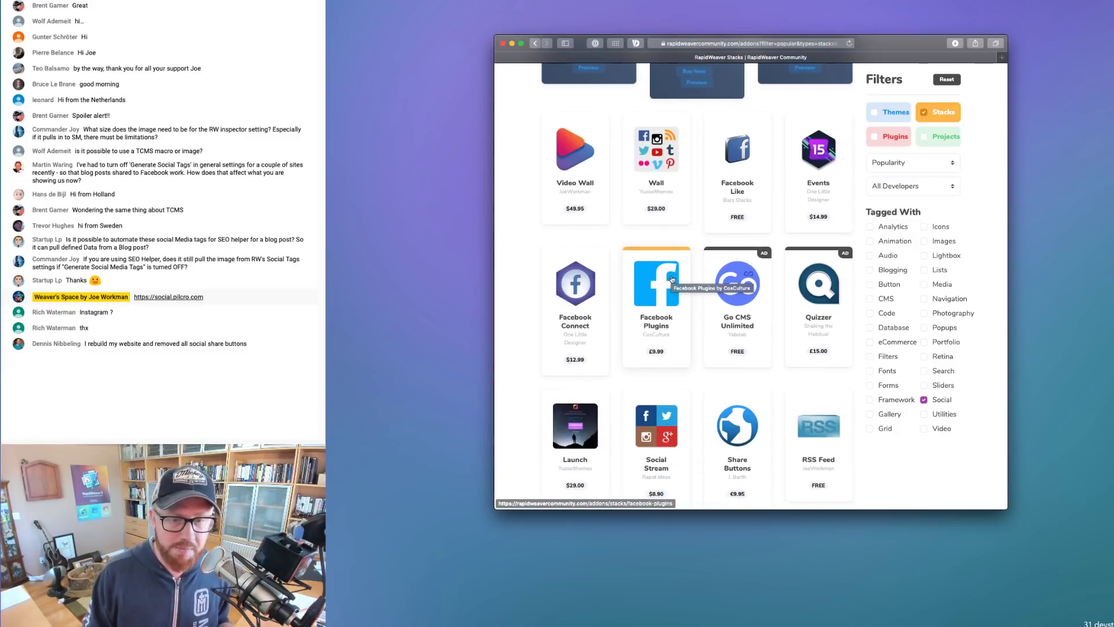
scroll(672, 279, "up", 5)
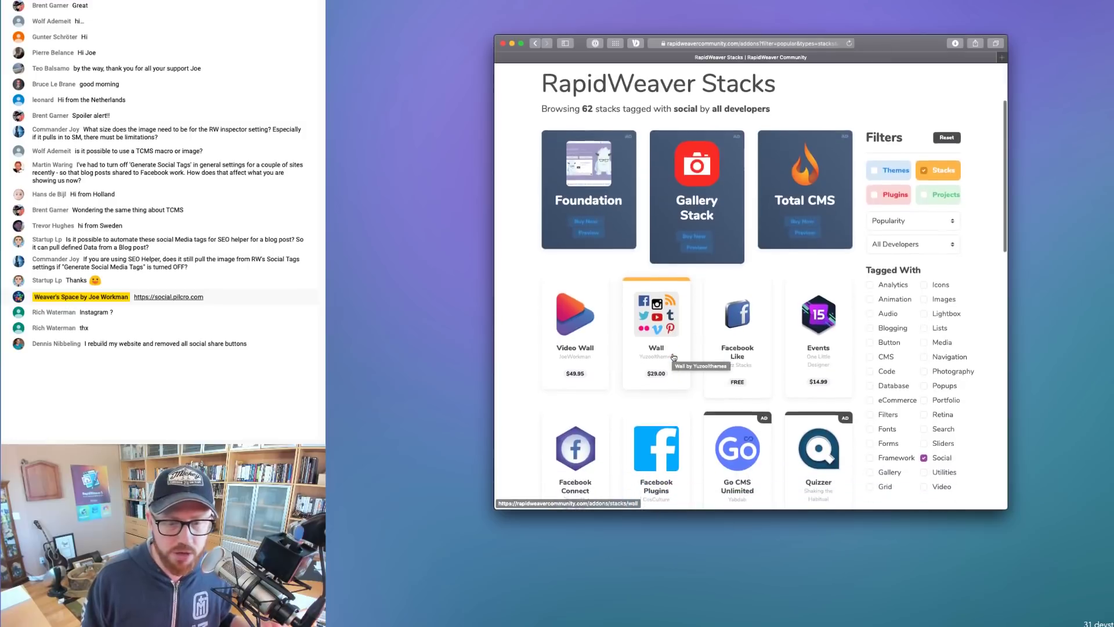
scroll(658, 322, "down", 3)
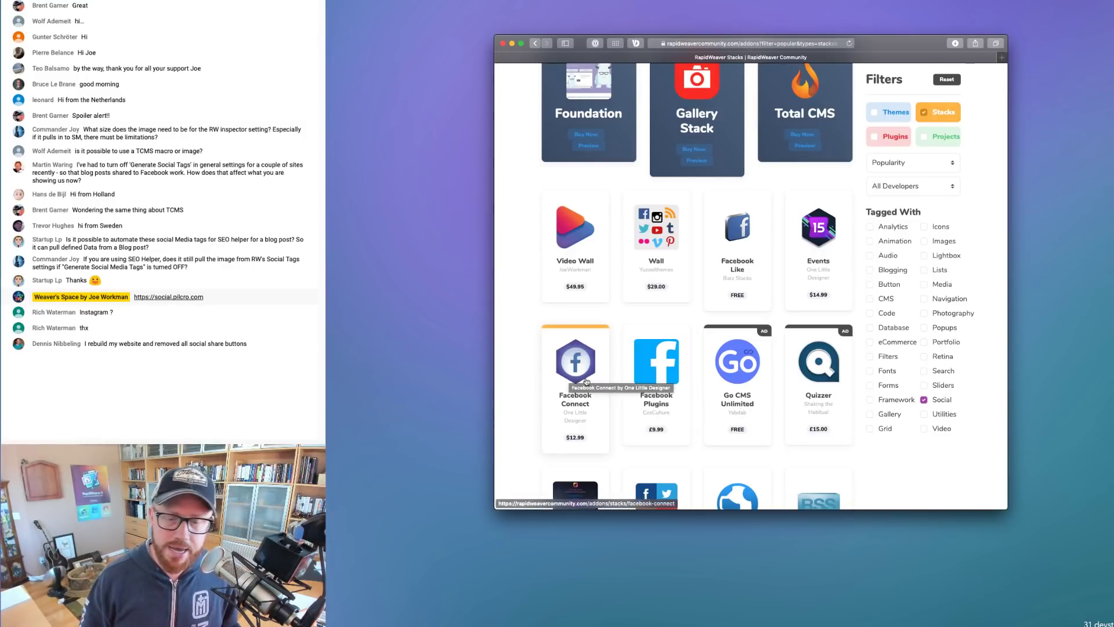
scroll(587, 381, "down", 5)
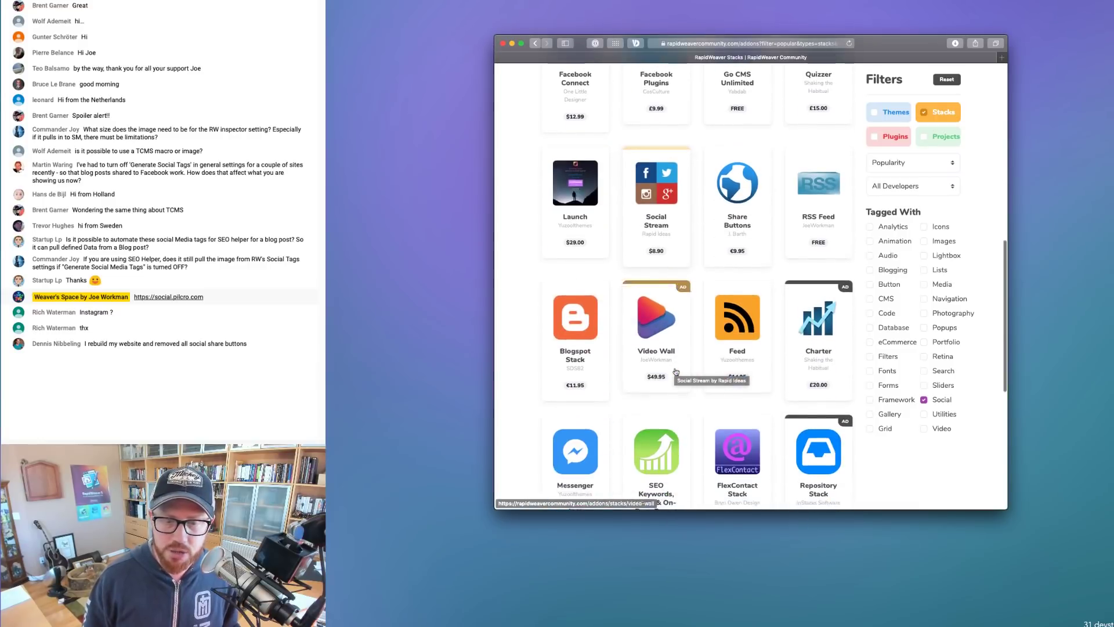
scroll(676, 371, "up", 5)
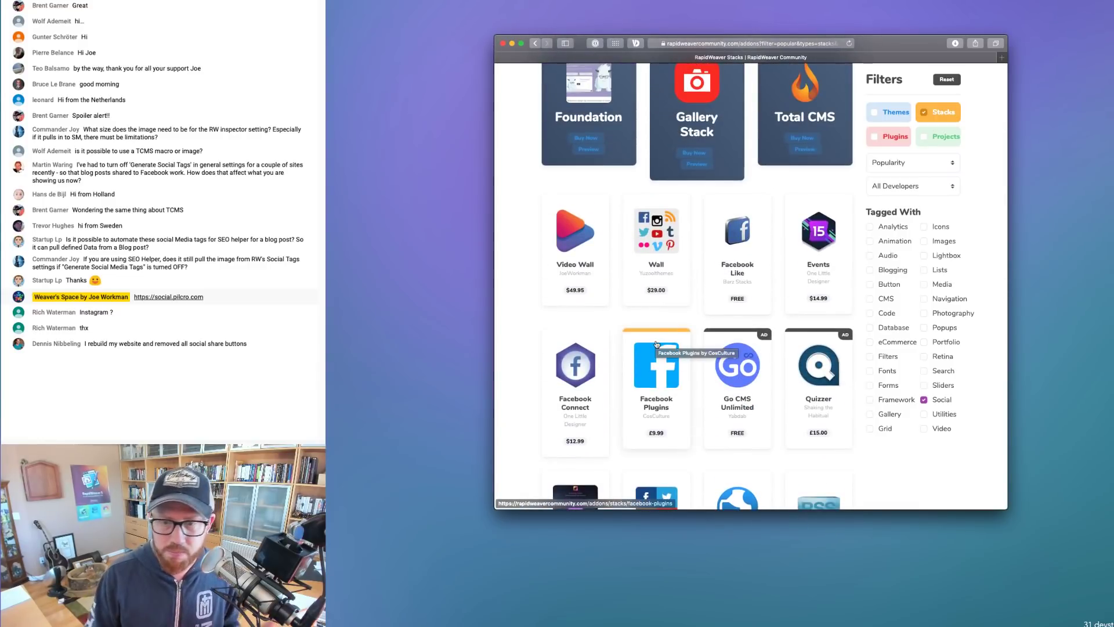
scroll(656, 345, "up", 3)
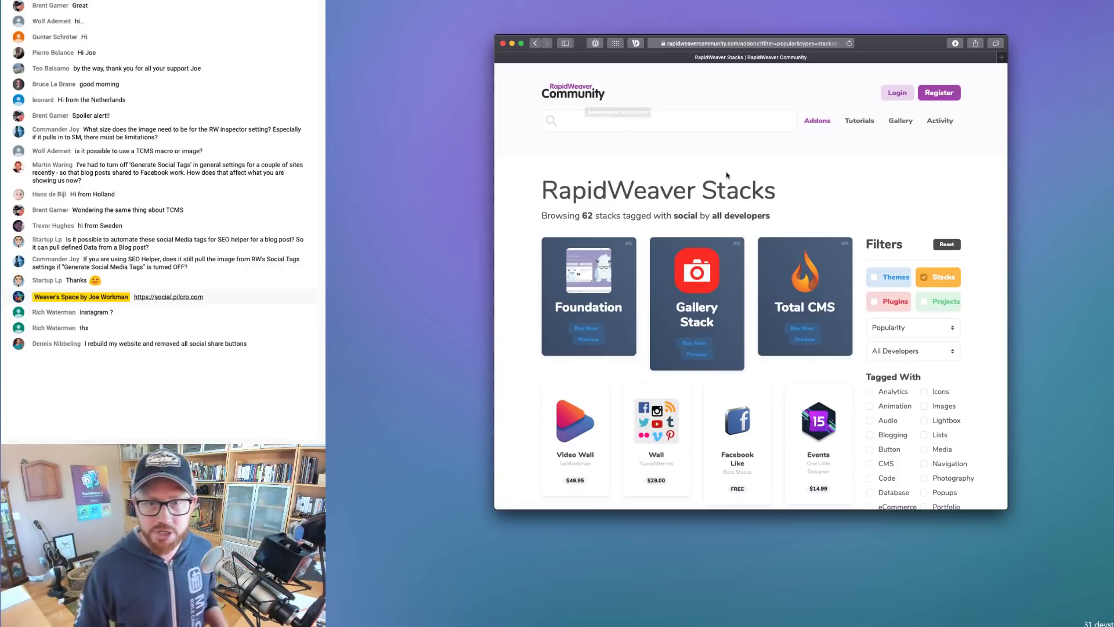
scroll(799, 213, "down", 2)
scroll(908, 364, "down", 2)
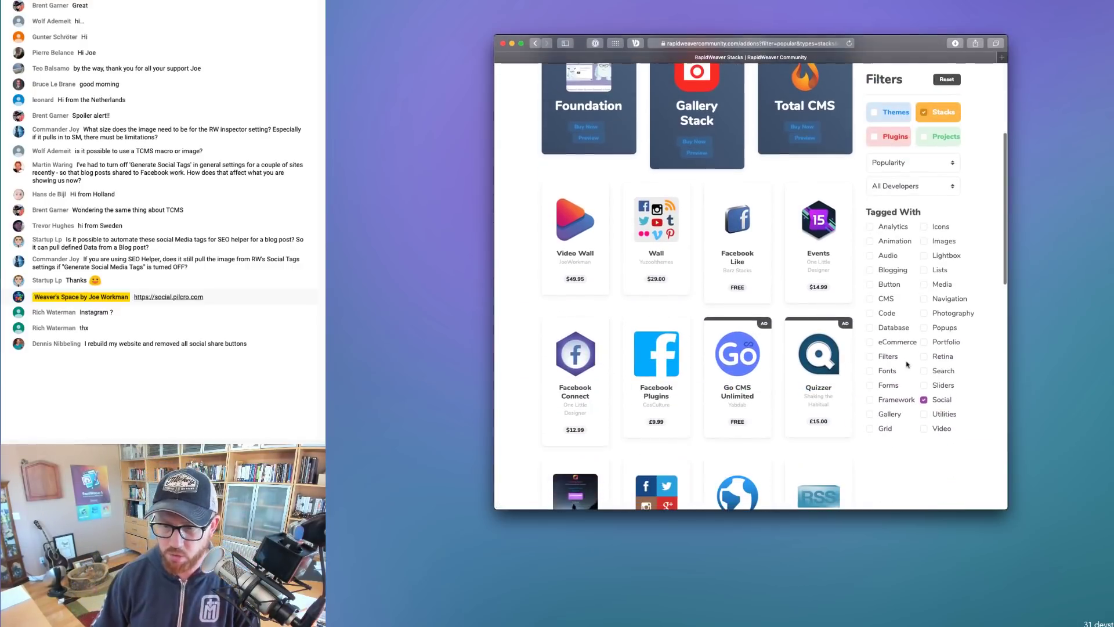
scroll(789, 334, "down", 2)
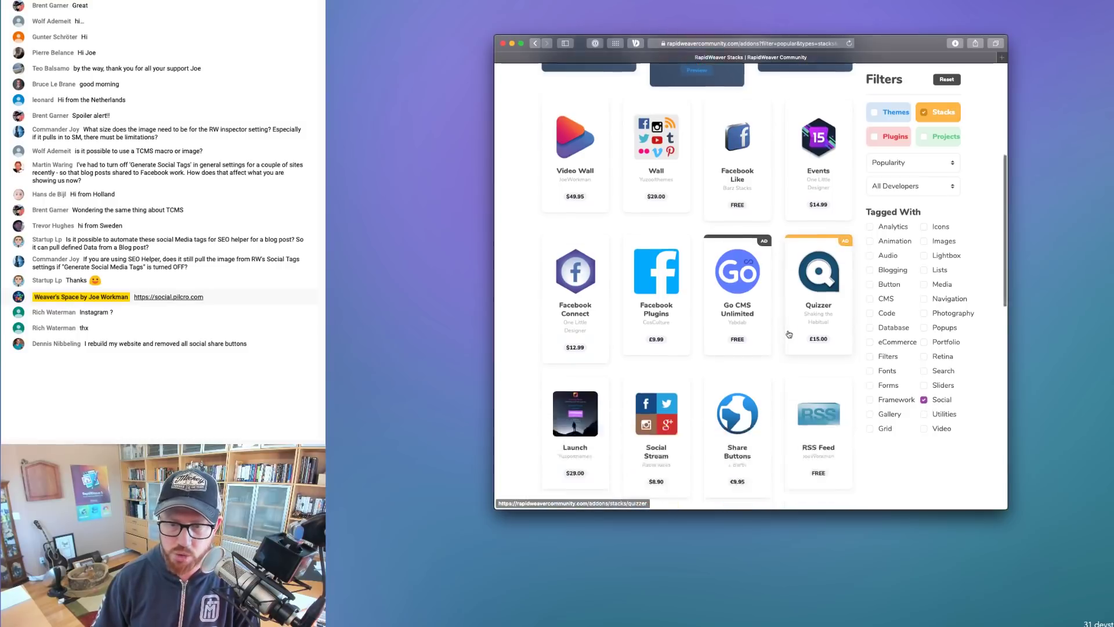
scroll(789, 334, "up", 3)
scroll(790, 334, "down", 6)
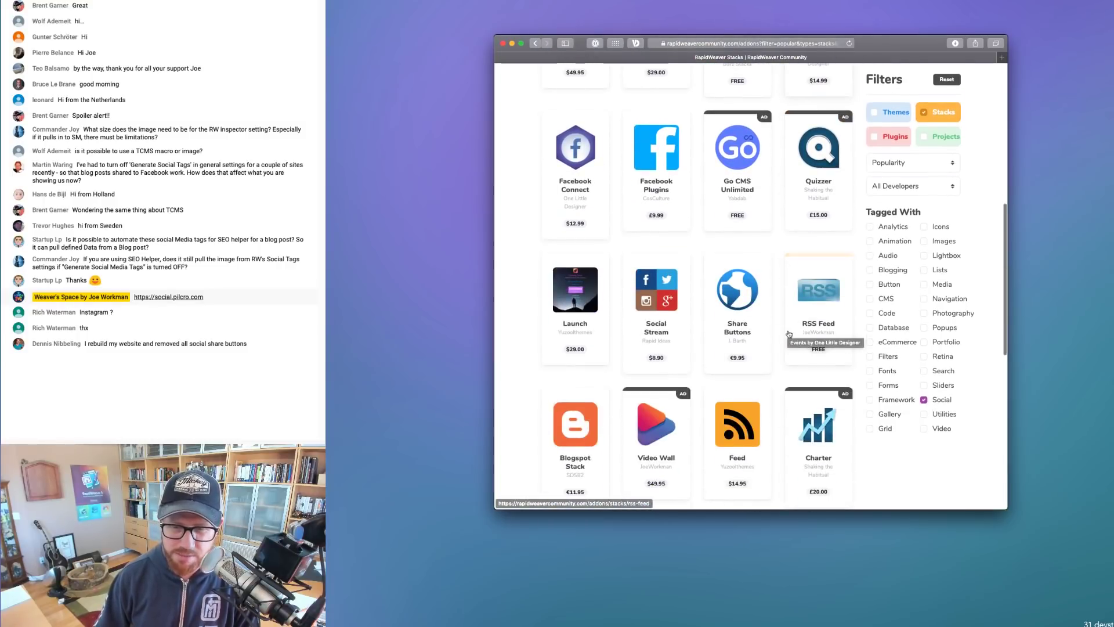
scroll(790, 334, "down", 3)
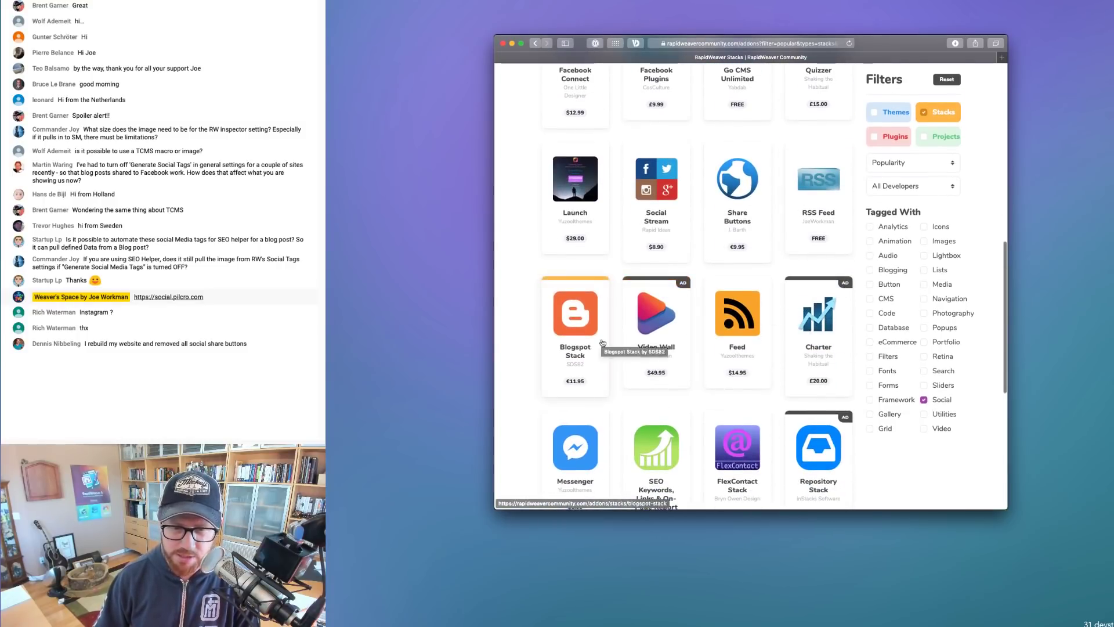
scroll(603, 342, "down", 3)
scroll(603, 343, "up", 15)
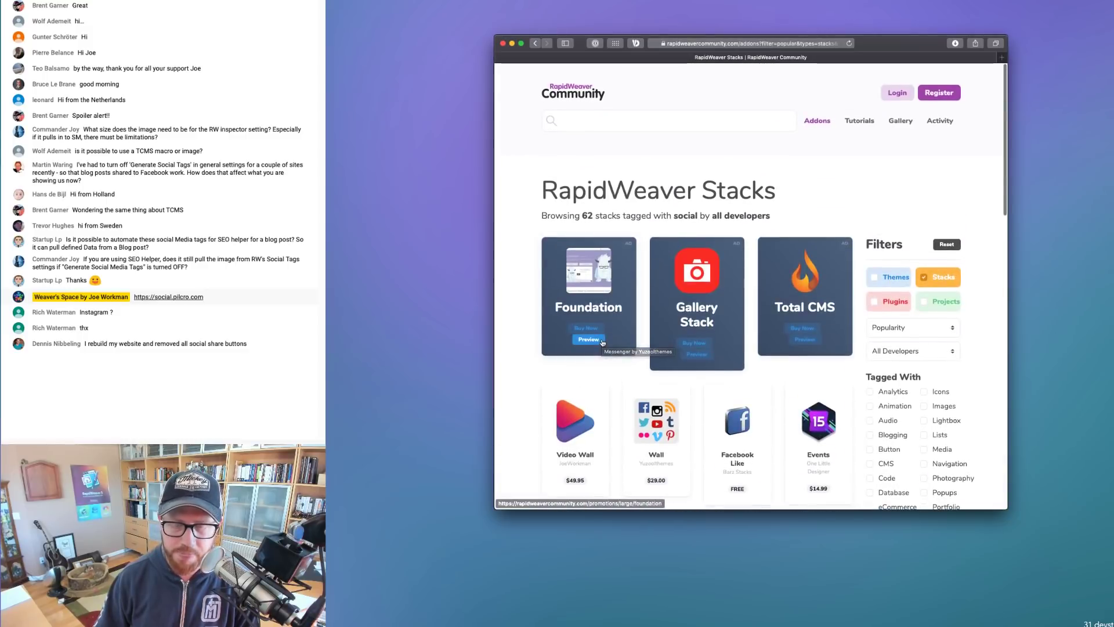
scroll(603, 342, "down", 4)
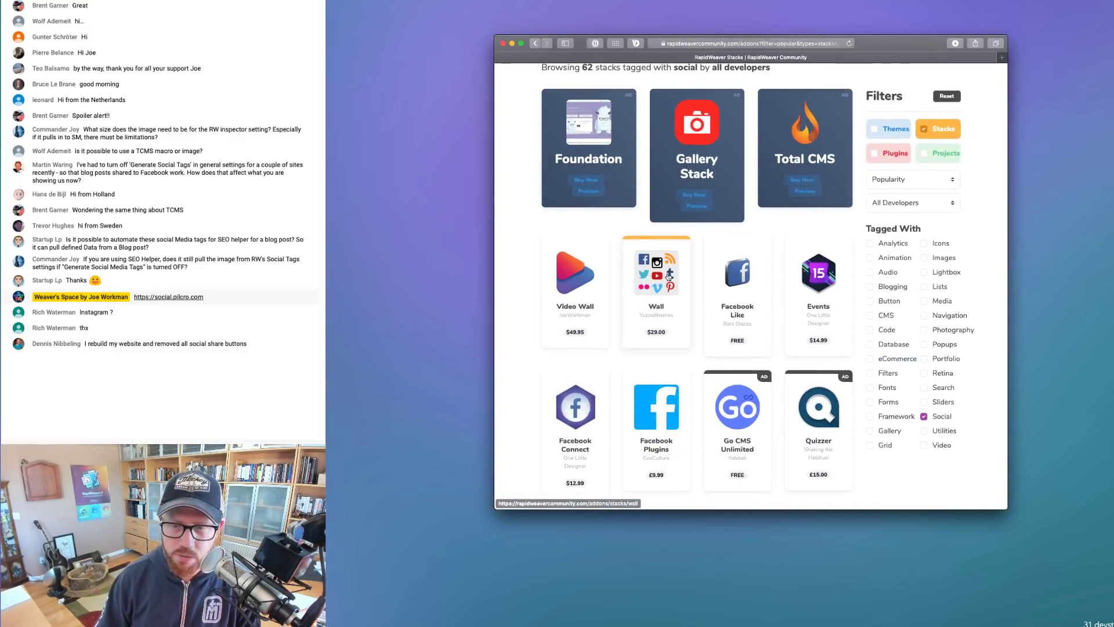
scroll(577, 263, "down", 4)
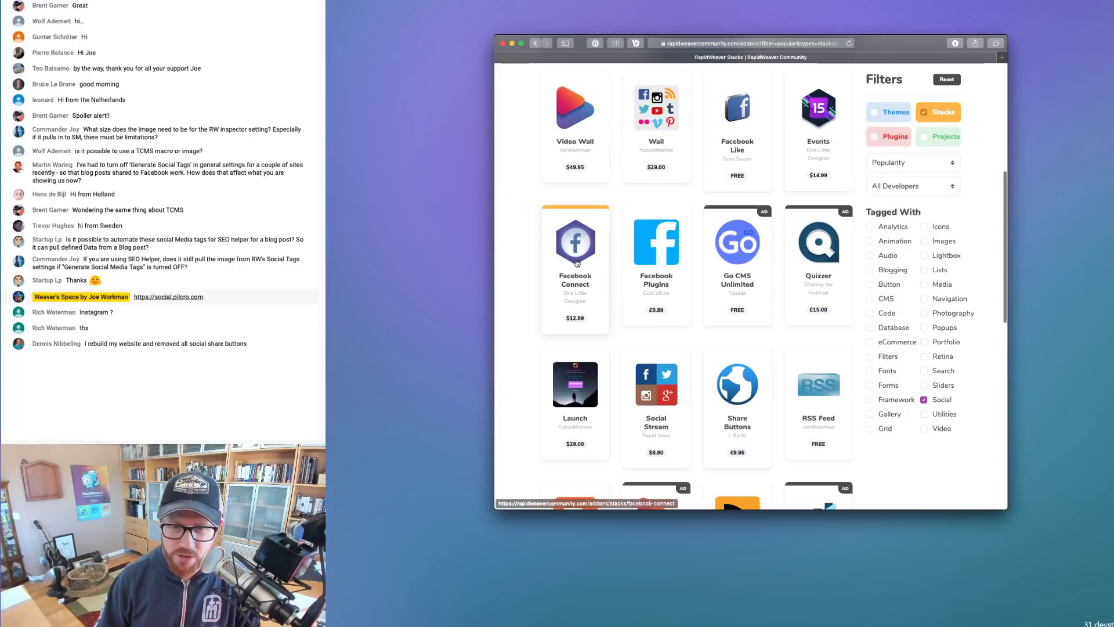
scroll(577, 263, "down", 1)
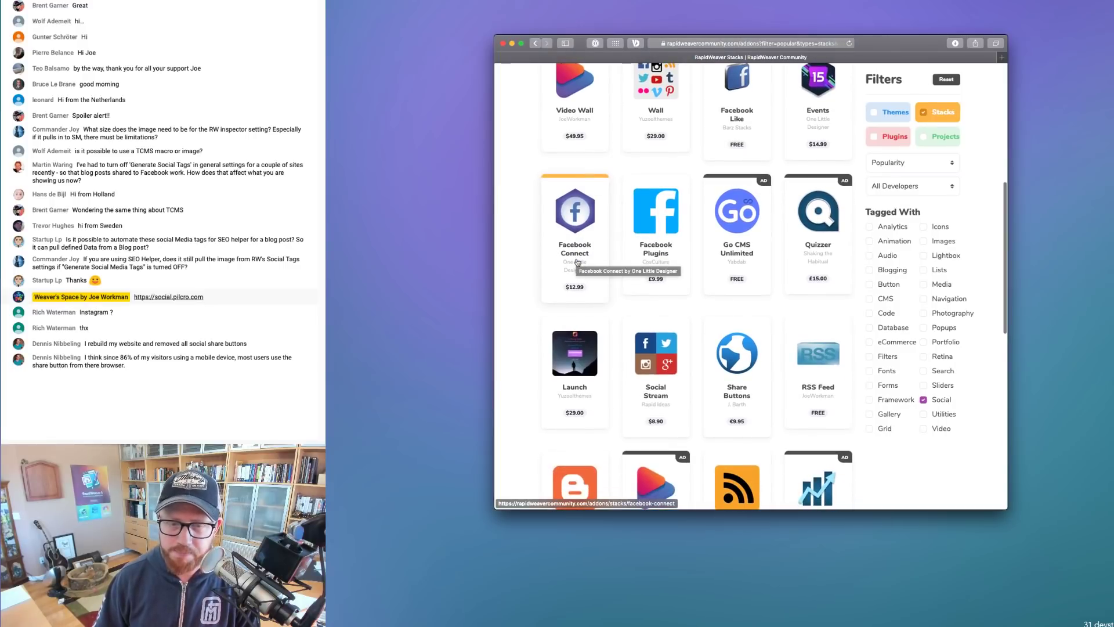
scroll(578, 263, "up", 4)
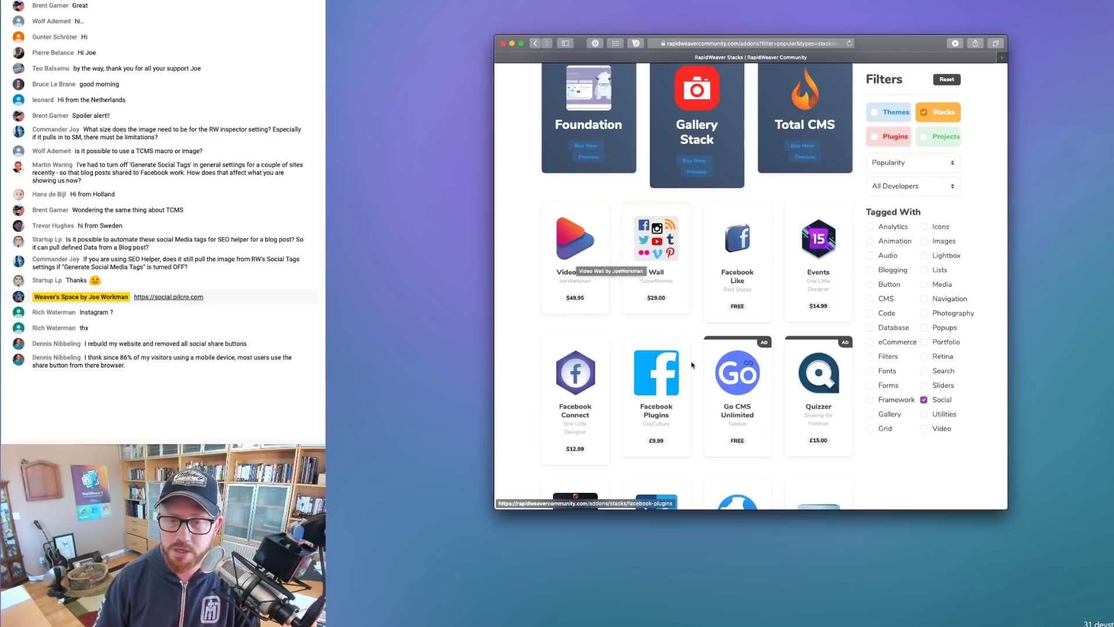
scroll(656, 182, "up", 5)
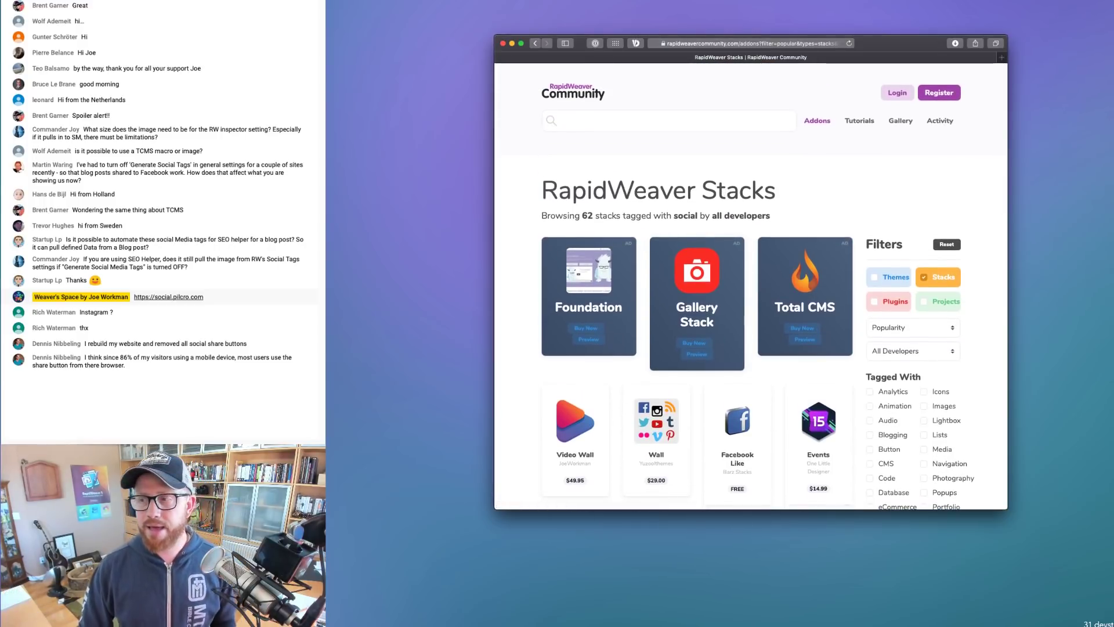
key("super+Tab")
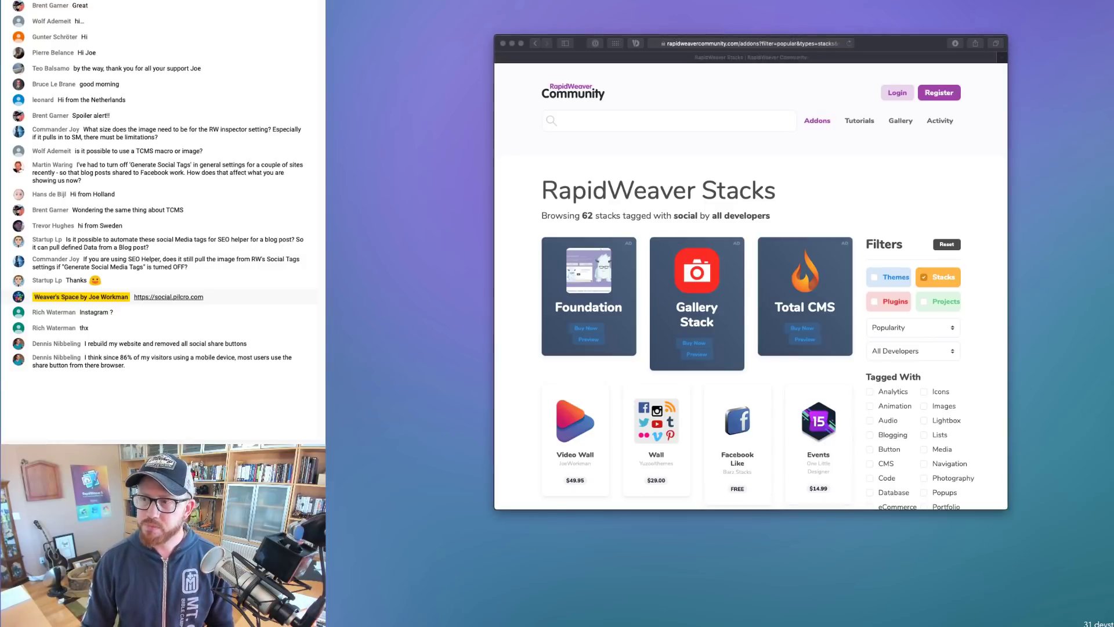